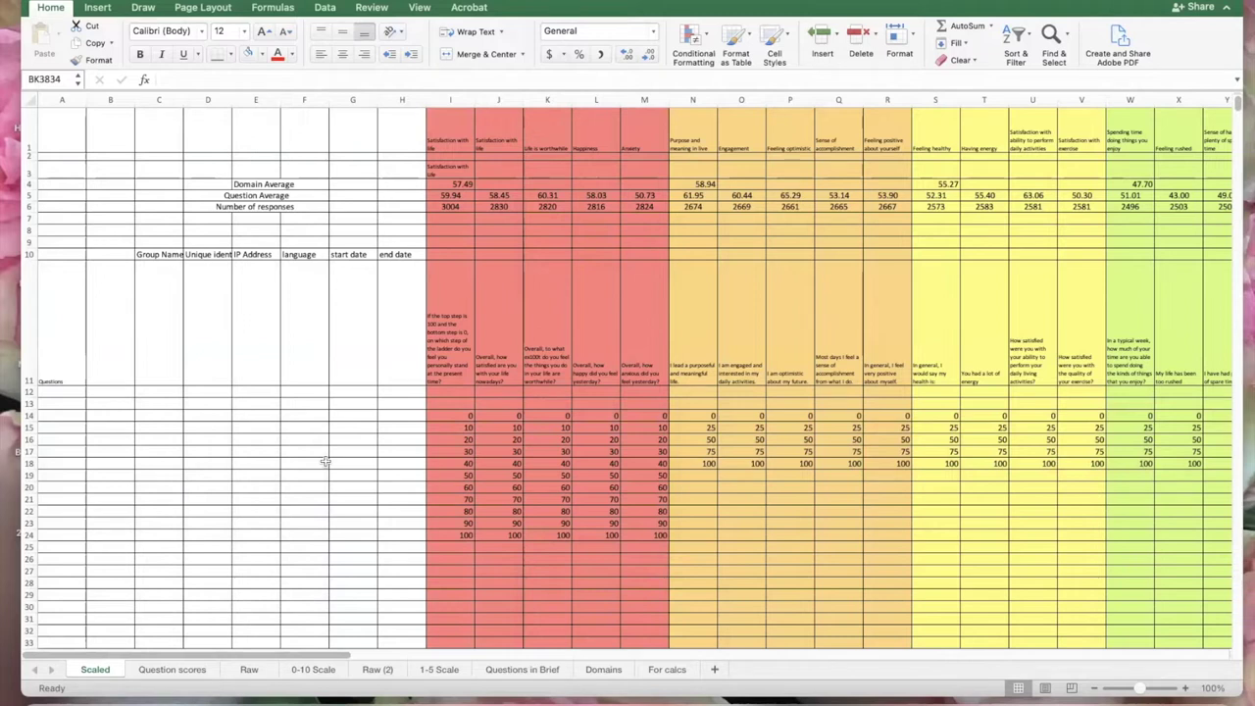
Duplicate the Scaled sheet within the same workbook and name the copy Gender
{"action": "right_click", "coordinate": [98, 669]}
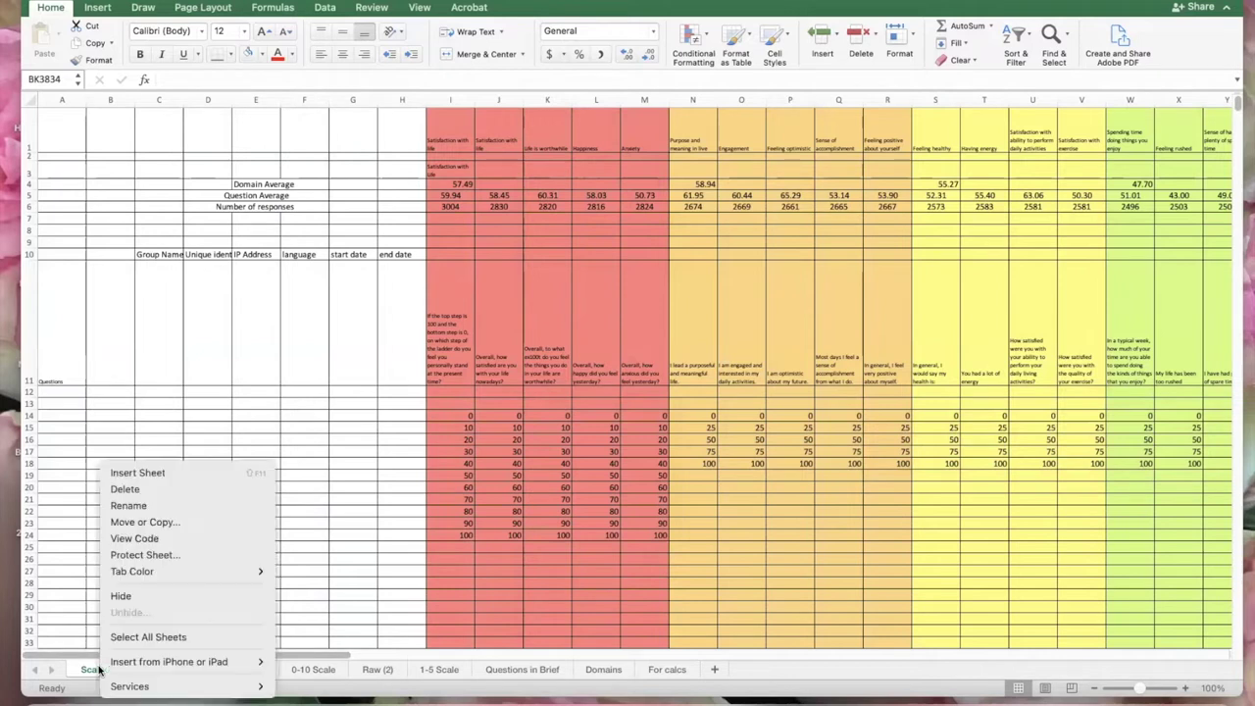
{"action": "left_click", "coordinate": [156, 526]}
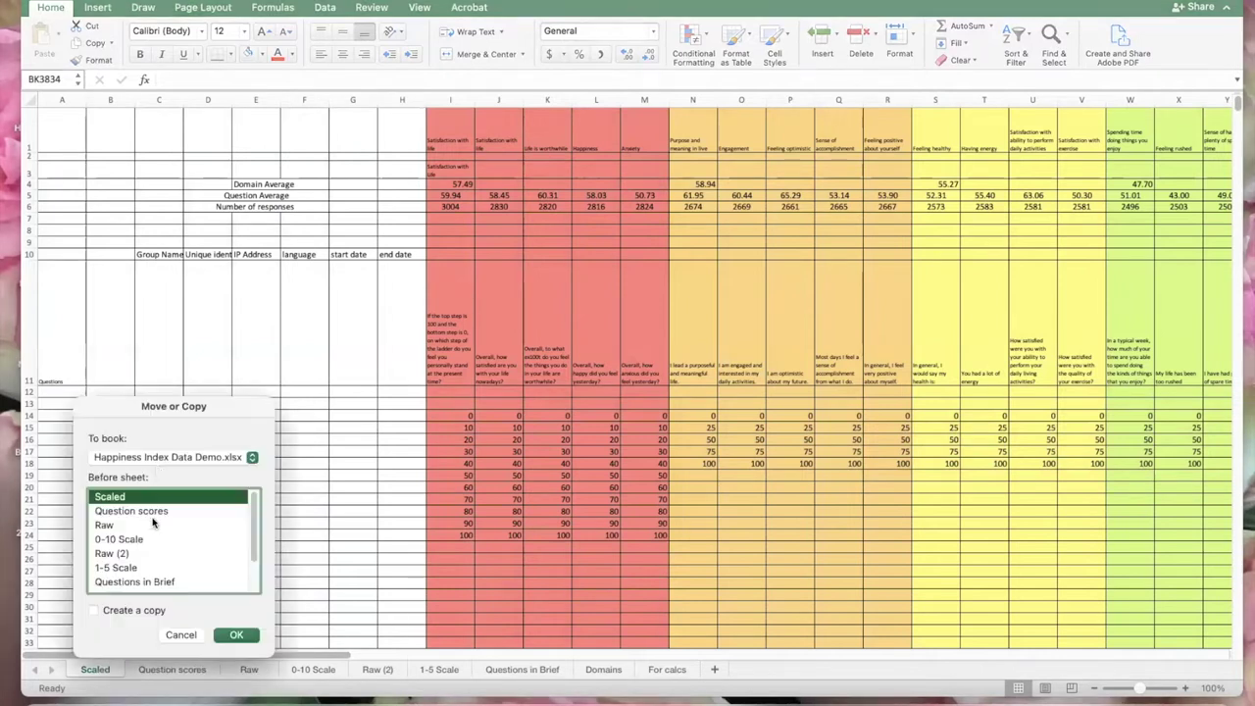
{"action": "left_click", "coordinate": [93, 610]}
{"action": "left_click", "coordinate": [247, 635]}
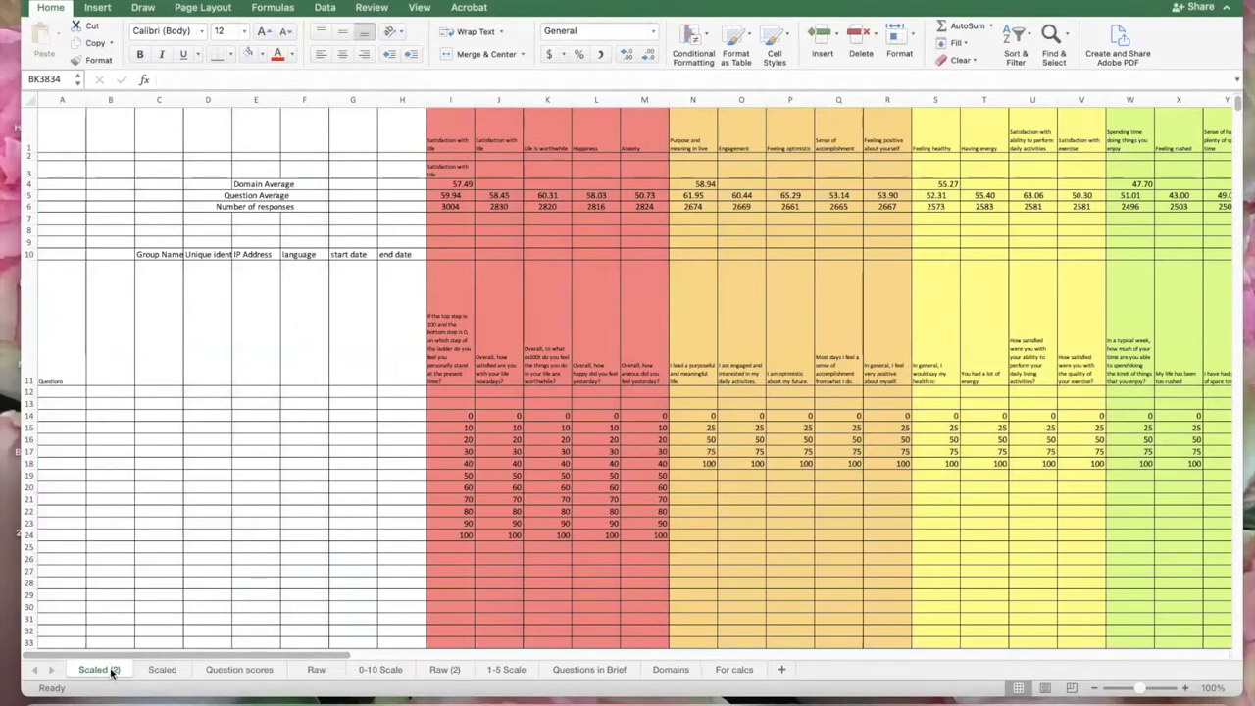
{"action": "double_click", "coordinate": [110, 671]}
{"action": "type", "text": "Gender"}
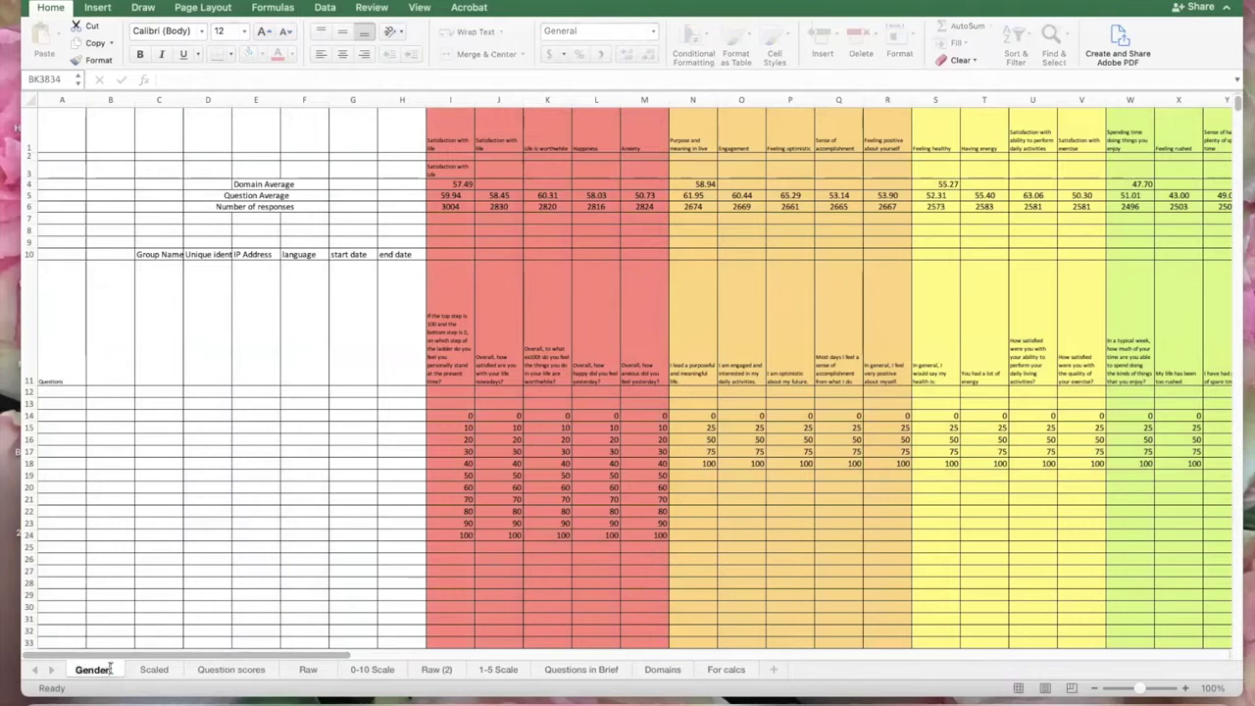
{"action": "left_click", "coordinate": [159, 627]}
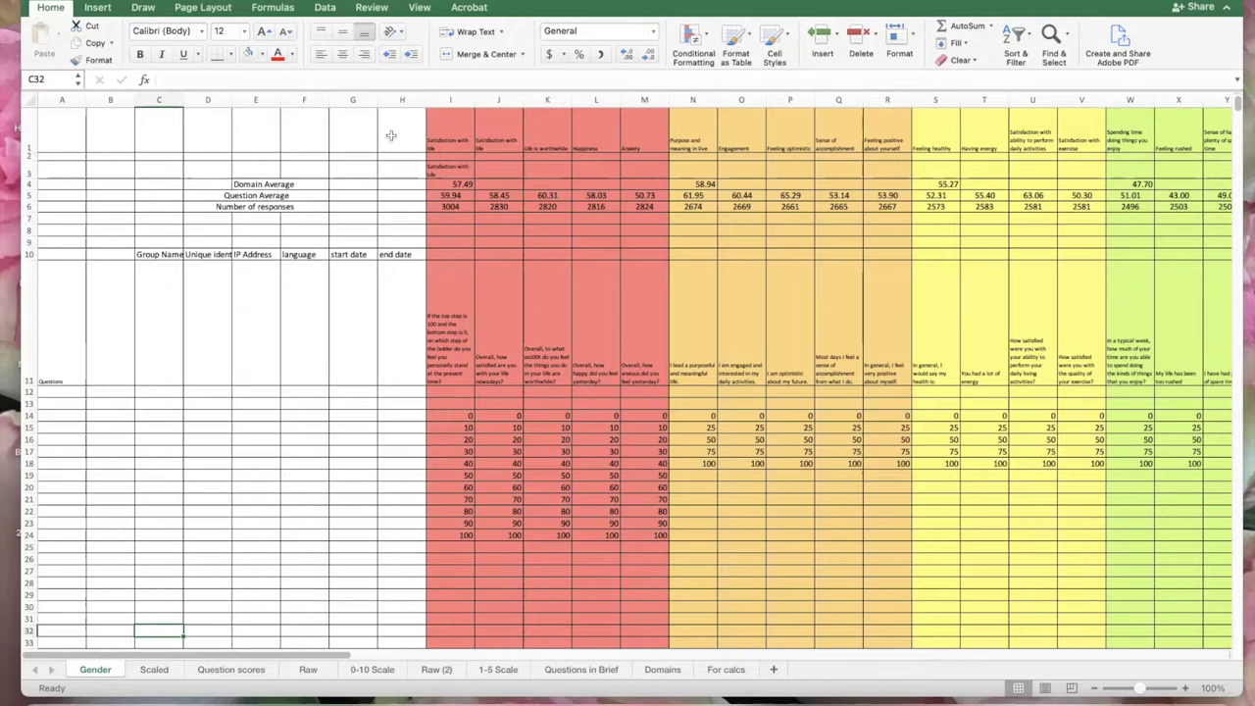
Clear the contents of columns A to H, BG to BI and BK to CC, keeping the score columns and Gender column BJ
{"action": "left_click_drag", "start_coordinate": [403, 98], "coordinate": [68, 113]}
{"action": "key", "text": "Delete"}
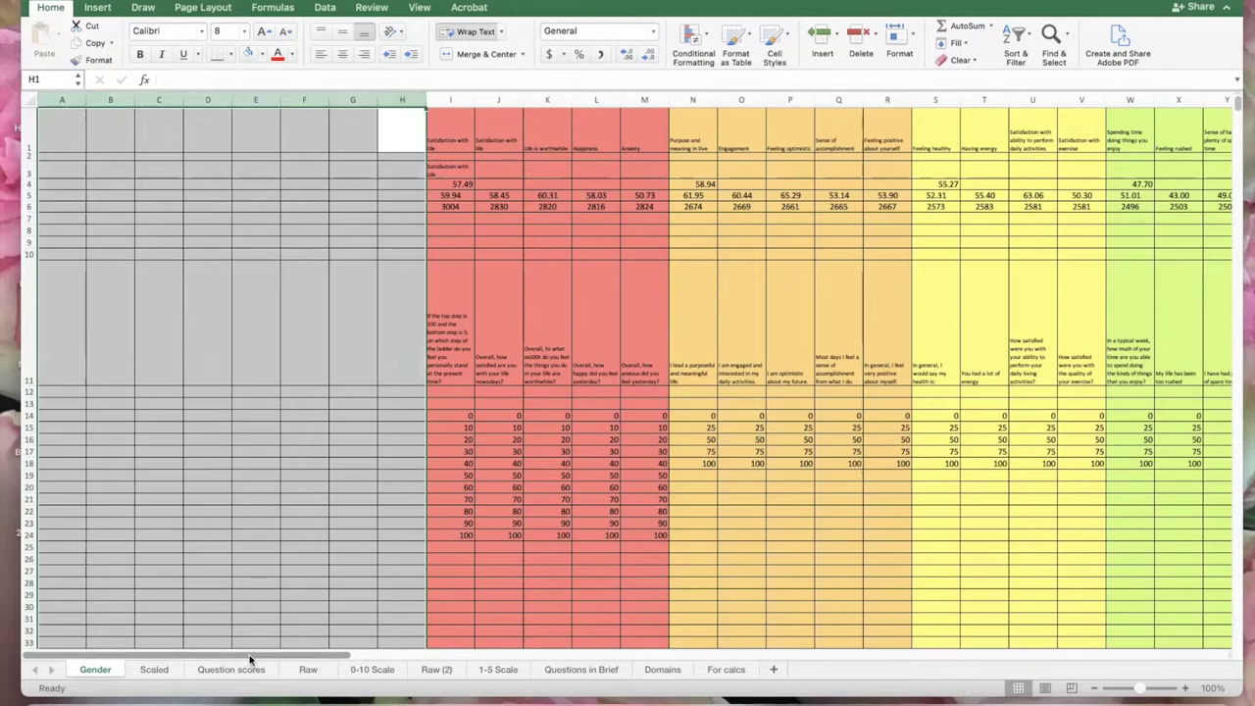
{"action": "left_click_drag", "start_coordinate": [287, 659], "coordinate": [869, 567]}
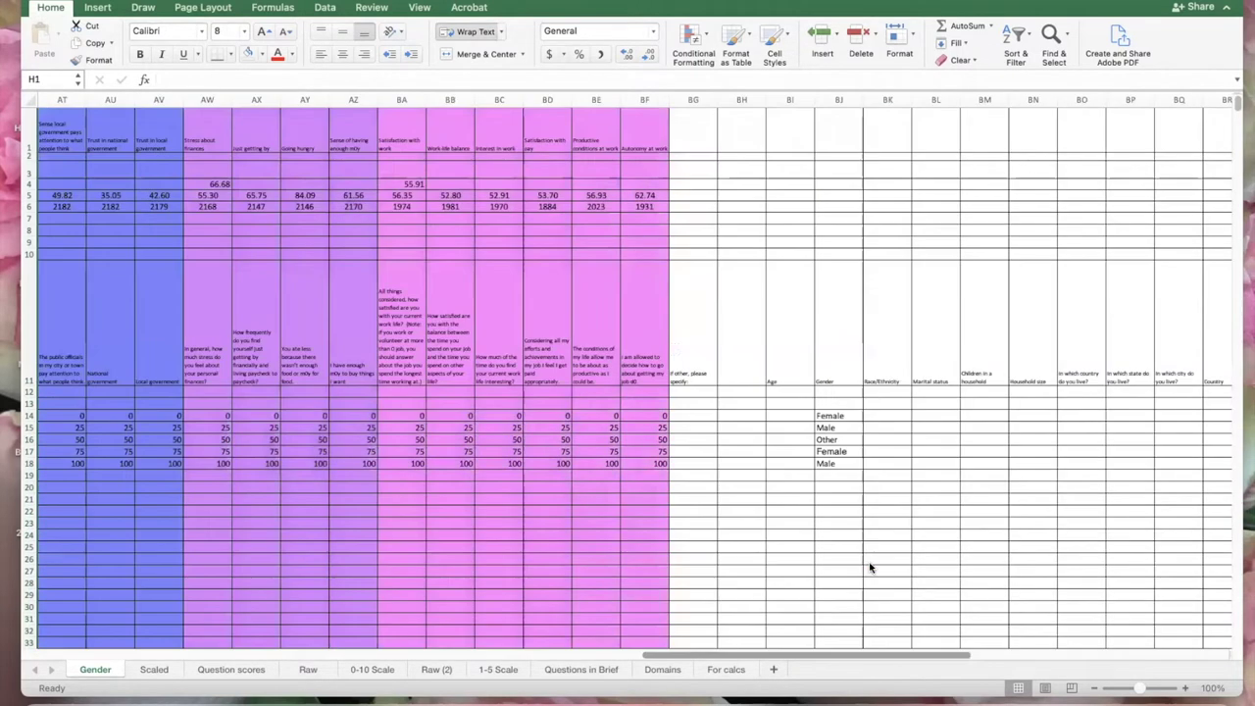
{"action": "left_click", "coordinate": [708, 99]}
{"action": "left_click_drag", "start_coordinate": [710, 99], "coordinate": [777, 91]}
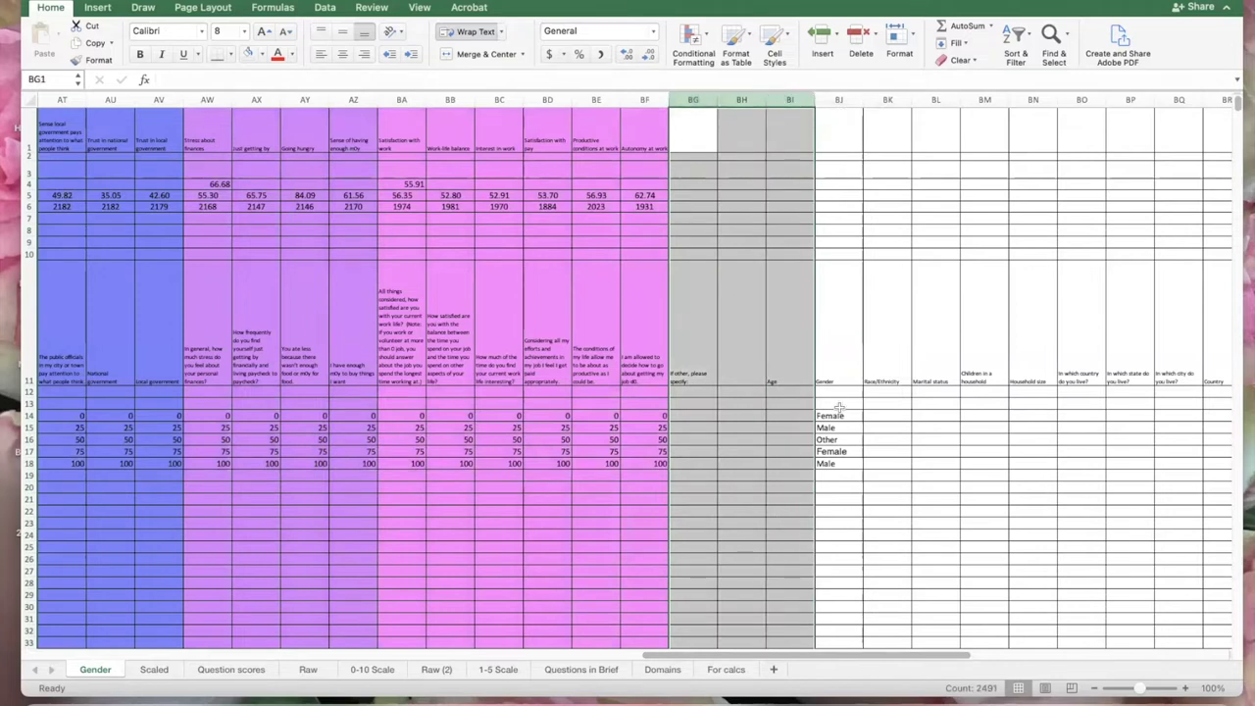
{"action": "left_click_drag", "start_coordinate": [692, 99], "coordinate": [785, 94]}
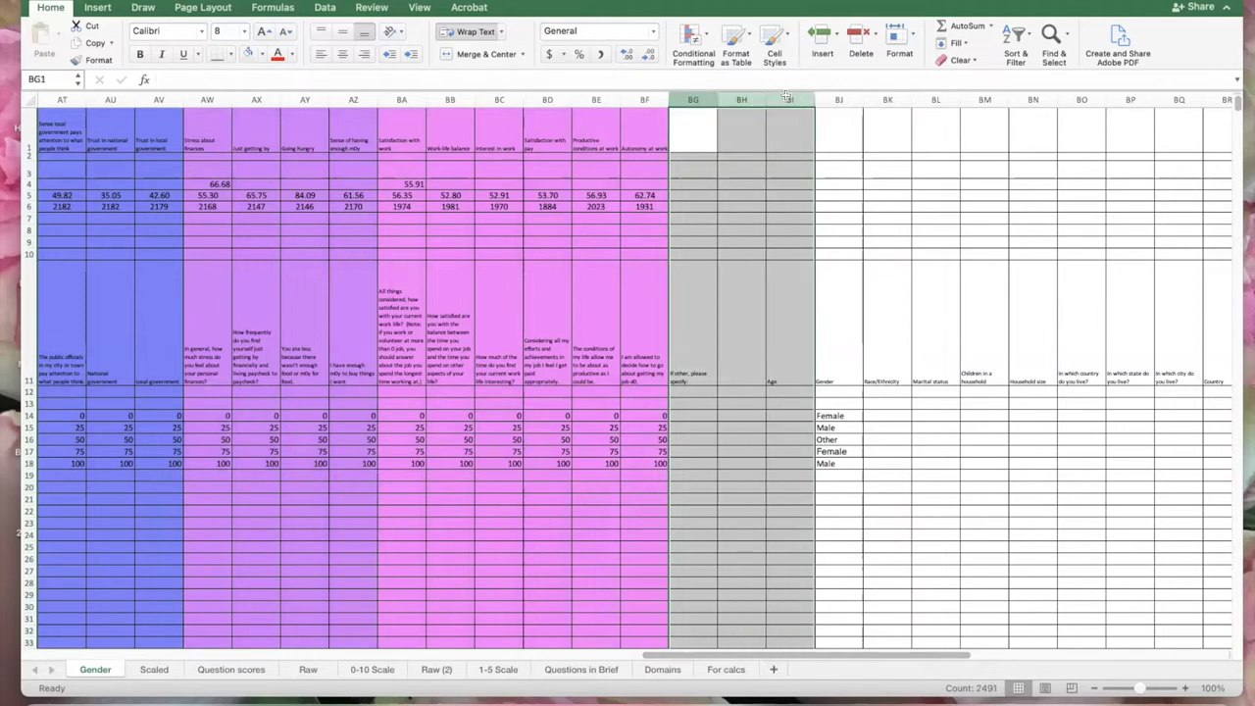
{"action": "left_click_drag", "start_coordinate": [815, 660], "coordinate": [903, 660]}
{"action": "left_click_drag", "start_coordinate": [597, 100], "coordinate": [1182, 119]}
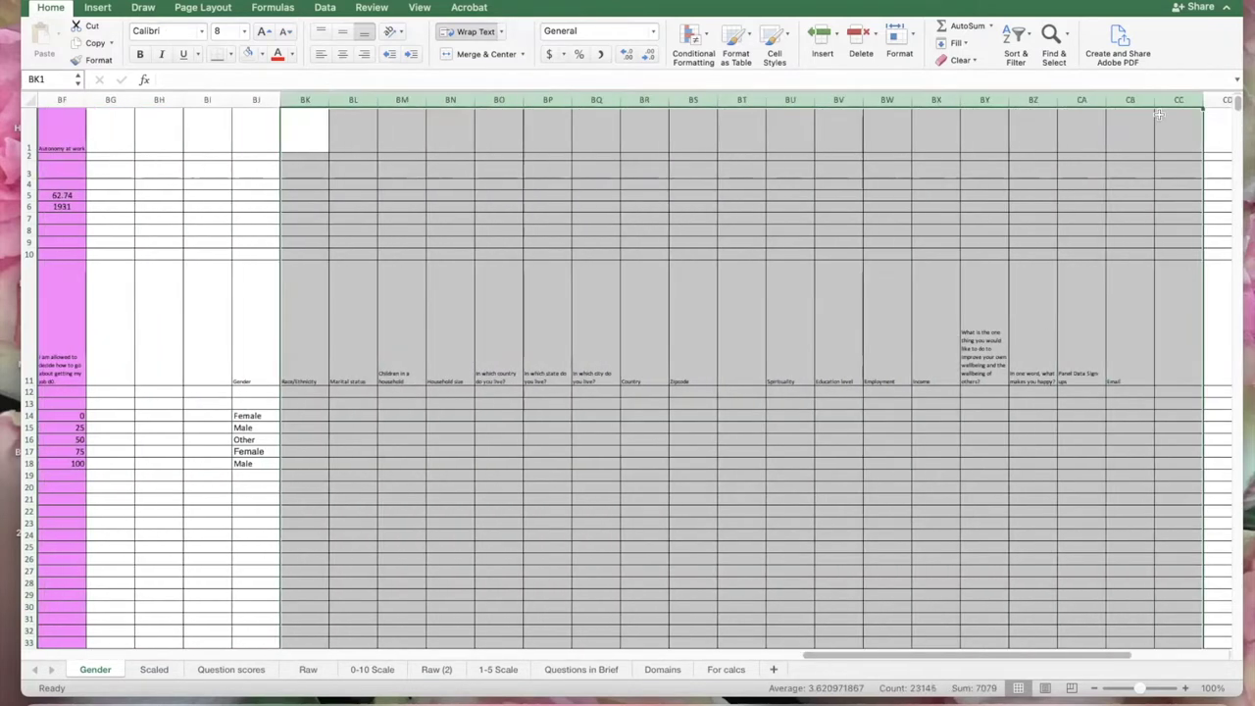
Clear the contents of the answer-scale rows 14 to 18
{"action": "left_click_drag", "start_coordinate": [849, 661], "coordinate": [603, 645]}
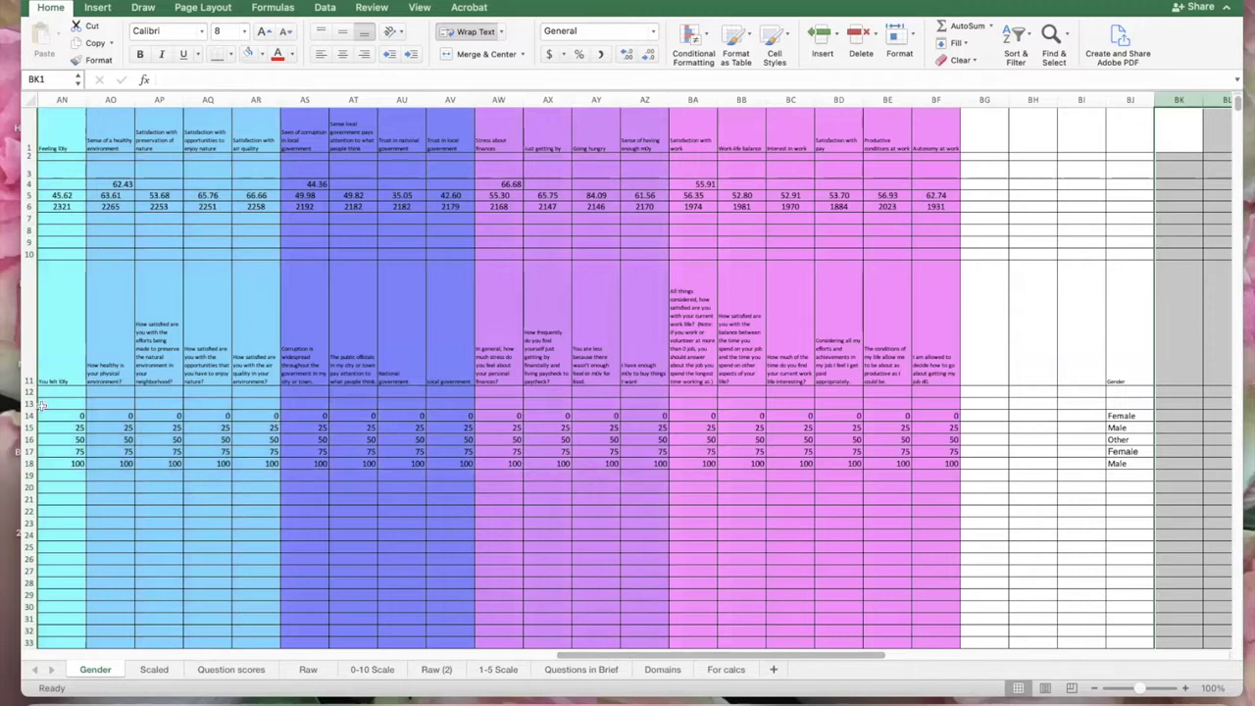
{"action": "left_click_drag", "start_coordinate": [30, 414], "coordinate": [30, 462]}
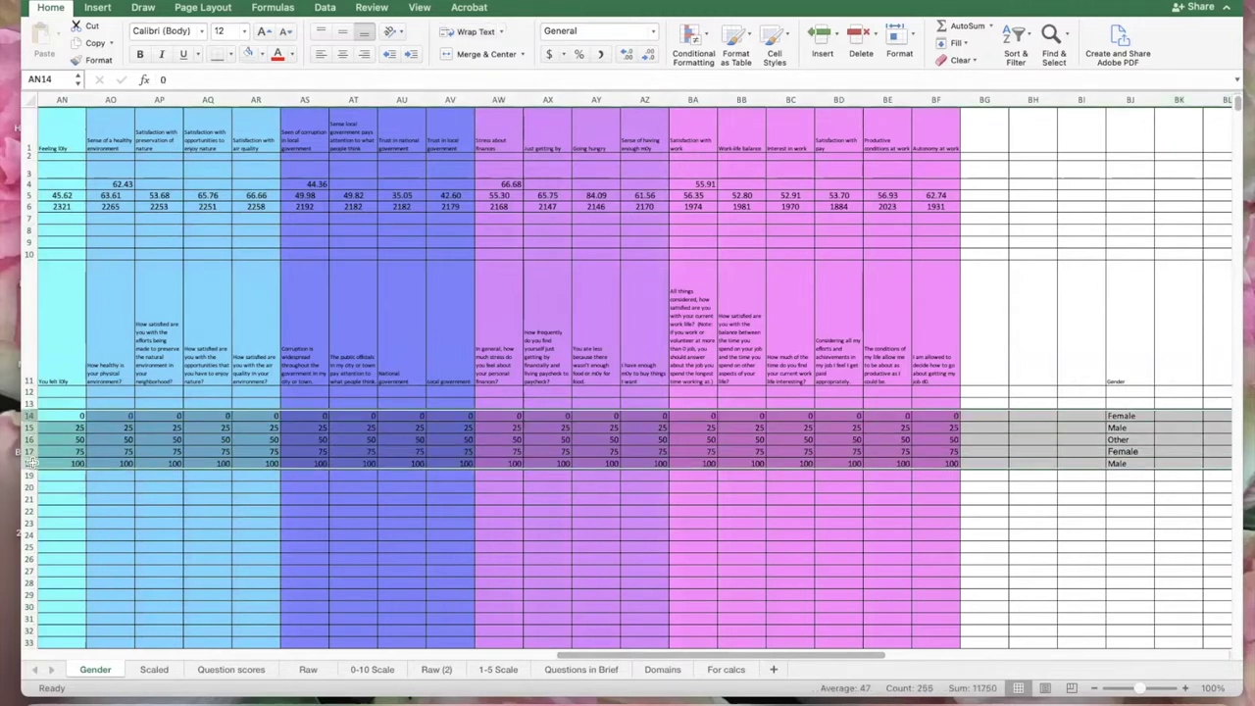
{"action": "key", "text": "Delete"}
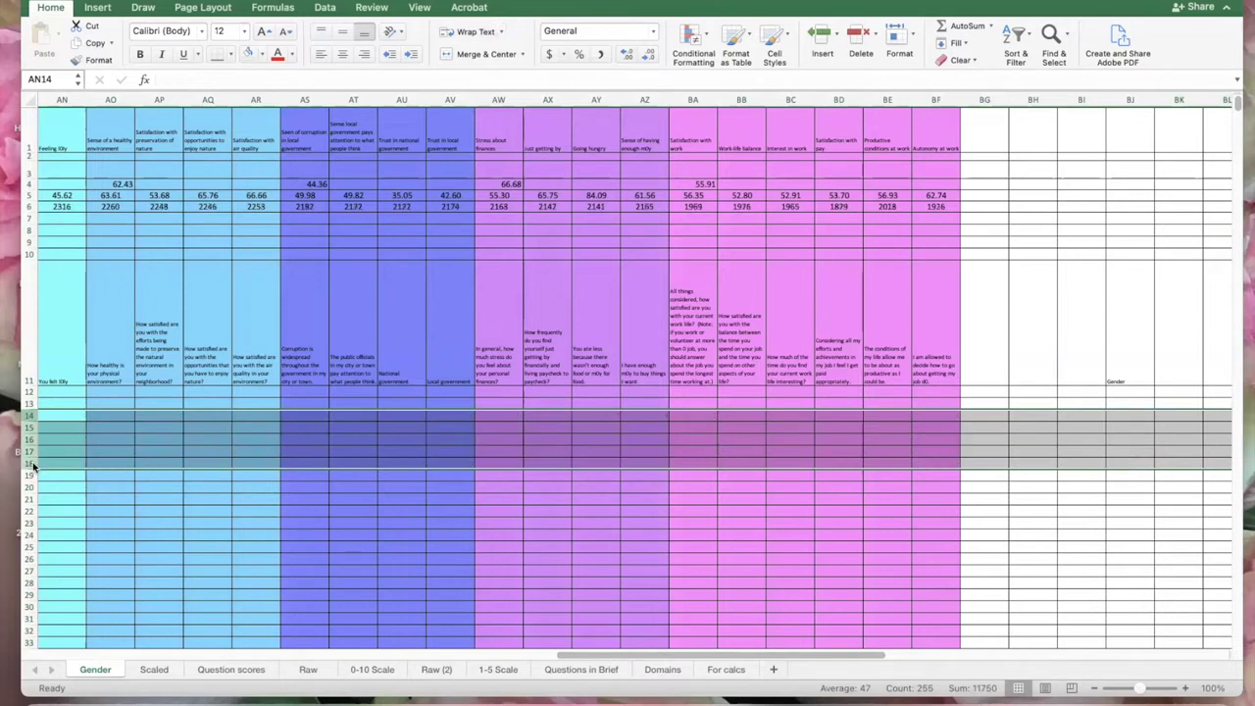
Clear the contents of rows 1 to 11, covering the headings, averages, response counts and question texts
{"action": "left_click", "coordinate": [1143, 380]}
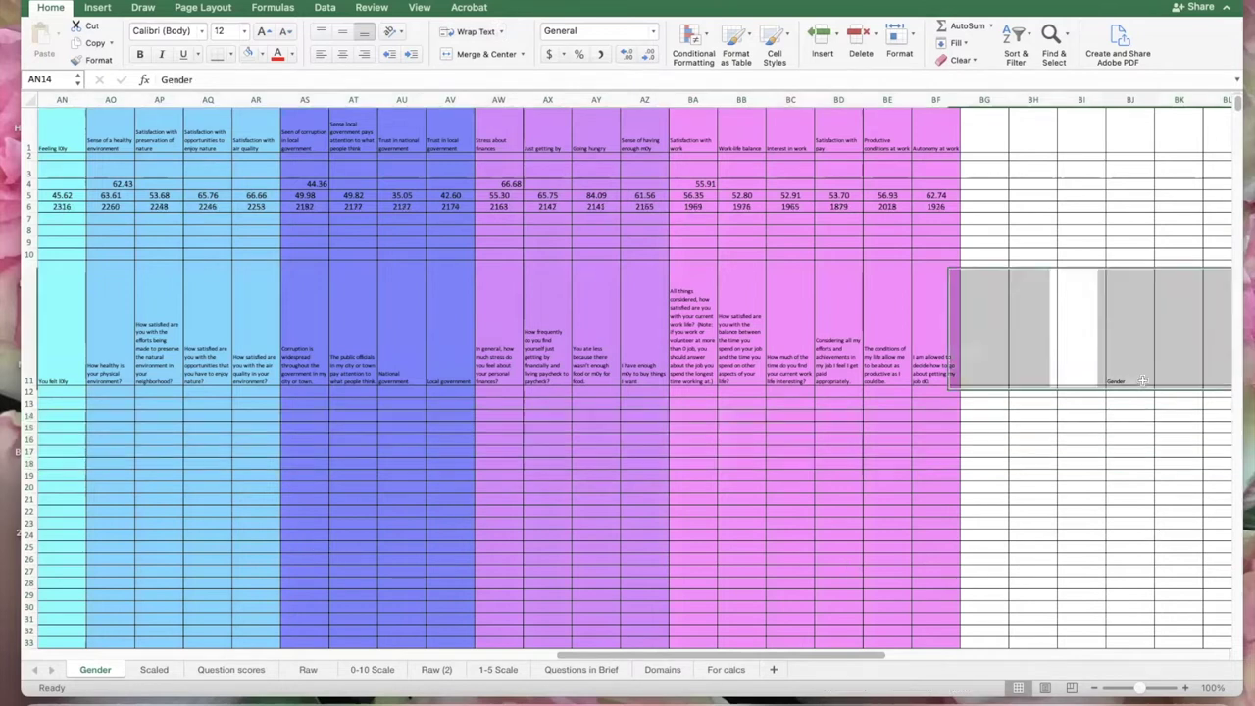
{"action": "left_click", "coordinate": [1130, 99]}
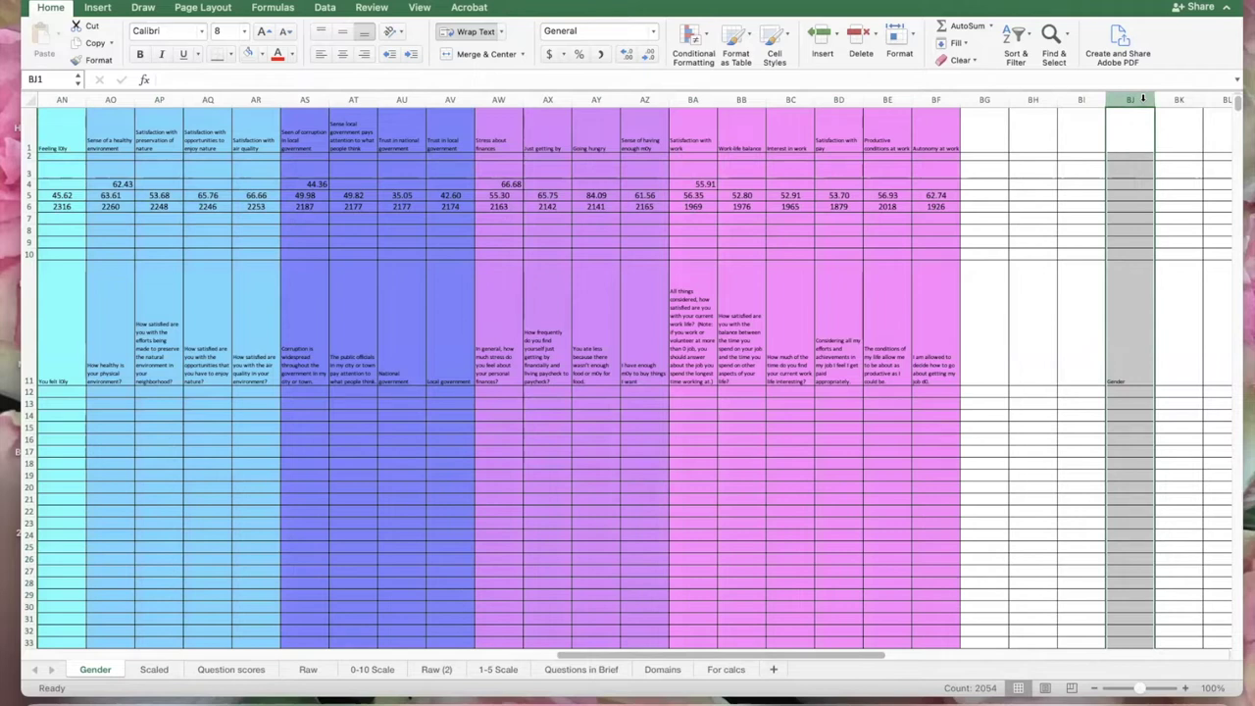
{"action": "left_click", "coordinate": [1037, 338]}
{"action": "left_click_drag", "start_coordinate": [21, 343], "coordinate": [34, 96]}
{"action": "key", "text": "Delete"}
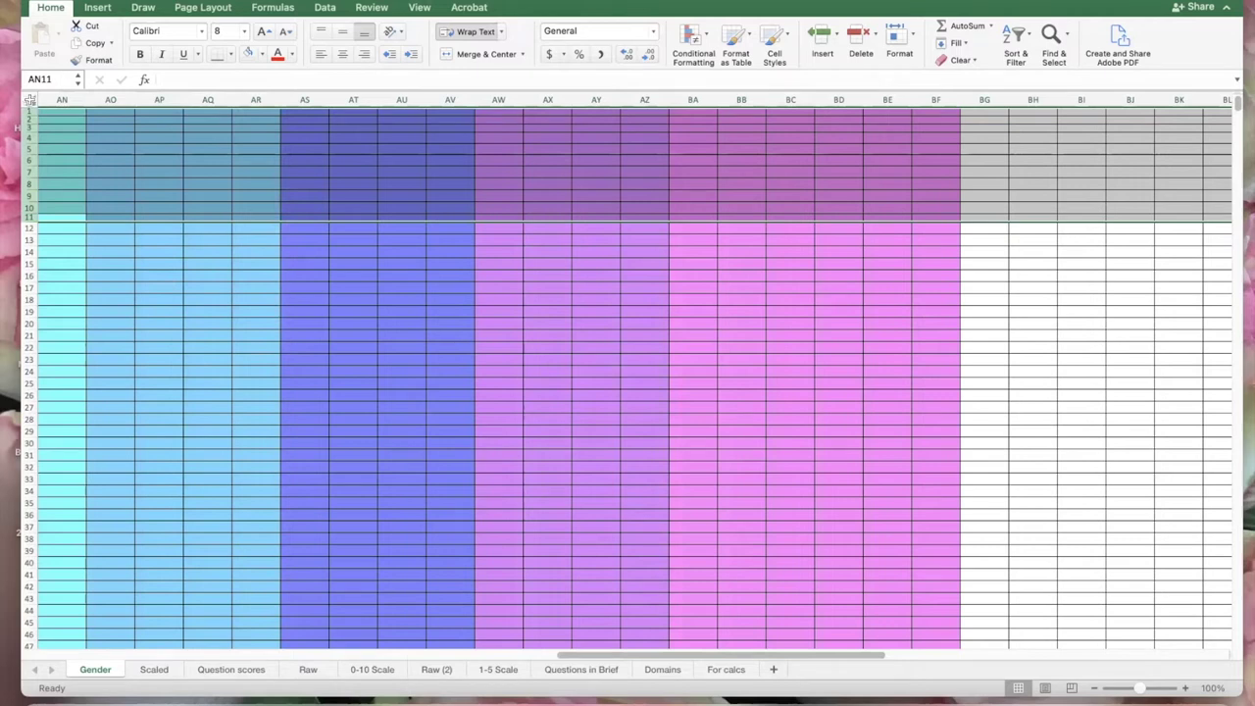
Sort the whole sheet by the values in gender column BJ, in A to Z order
{"action": "left_click", "coordinate": [30, 99]}
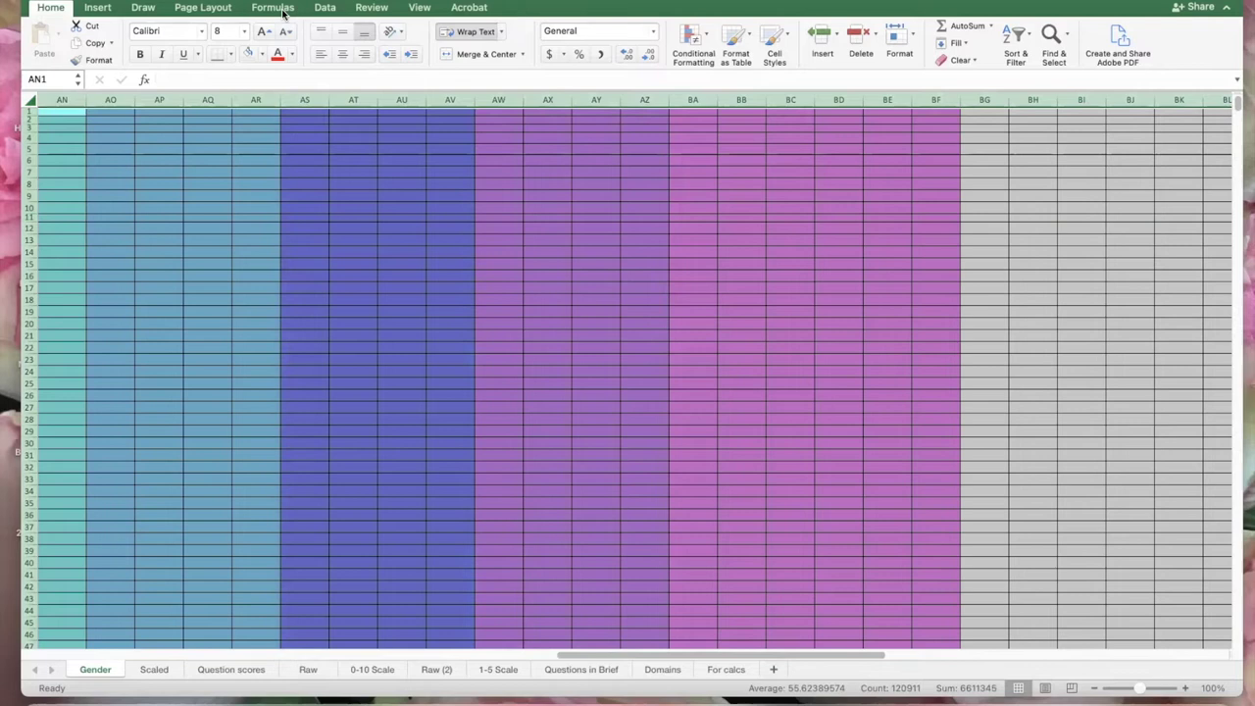
{"action": "left_click", "coordinate": [324, 9]}
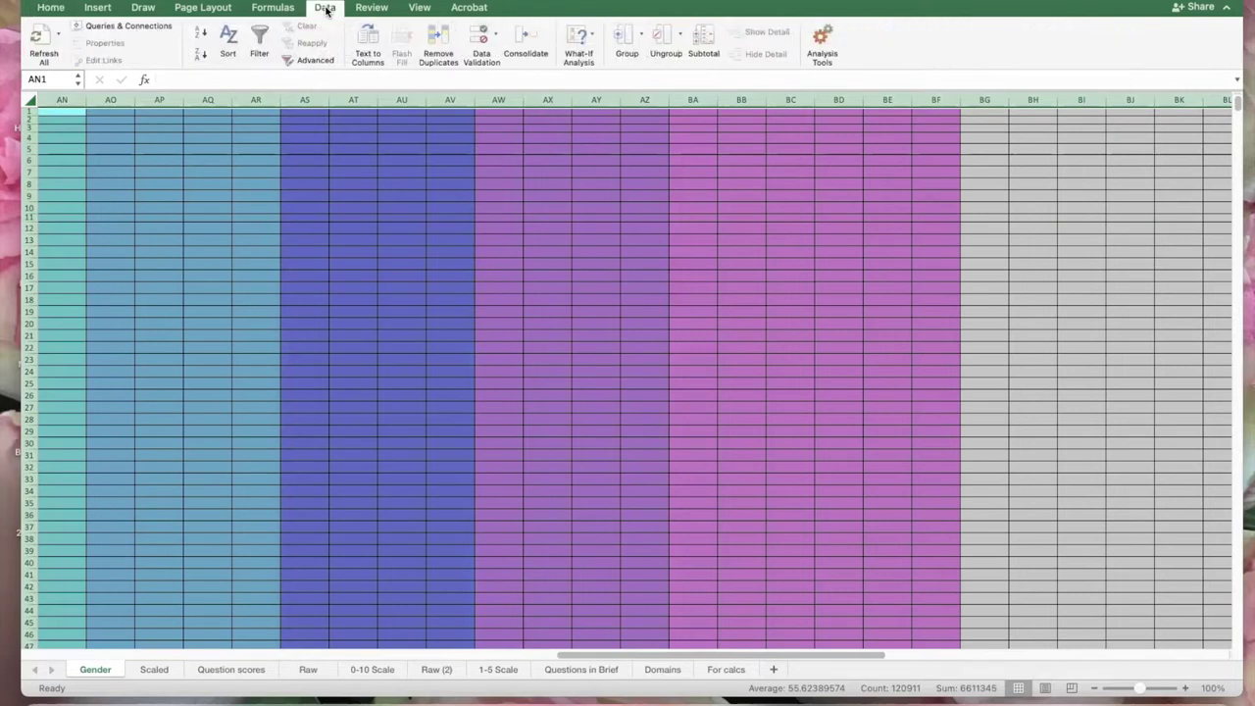
{"action": "left_click", "coordinate": [229, 43]}
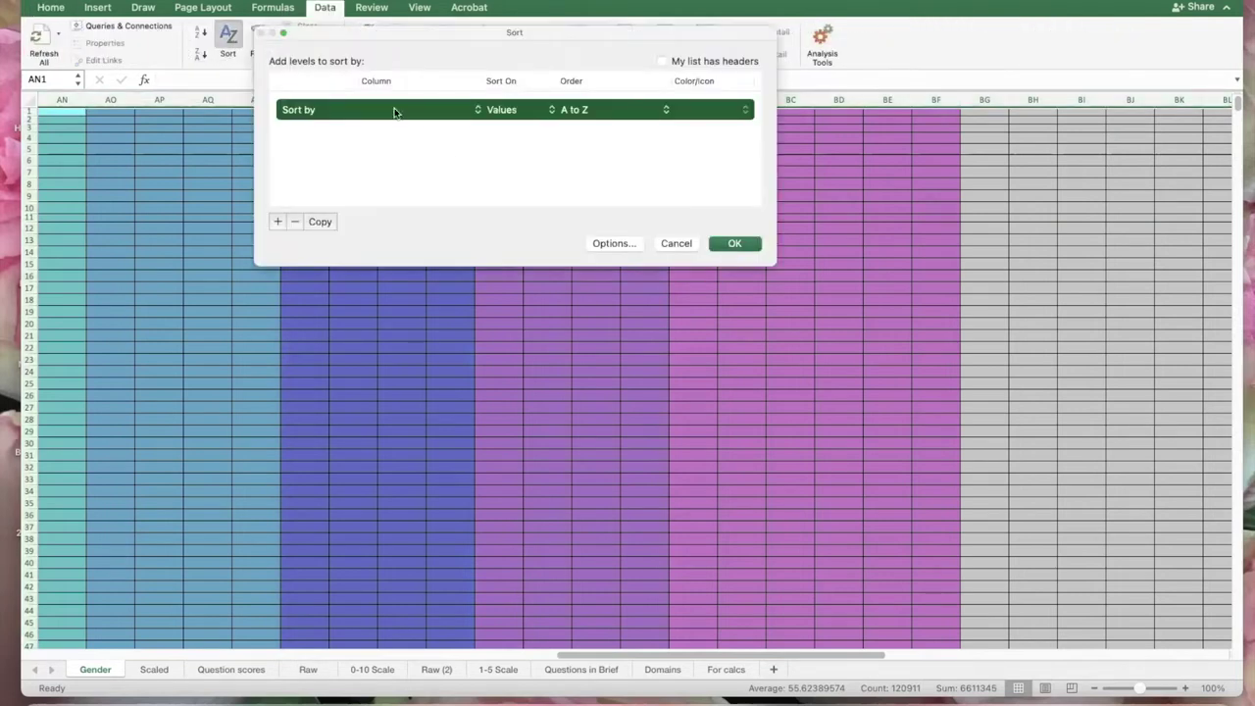
{"action": "left_click", "coordinate": [469, 110]}
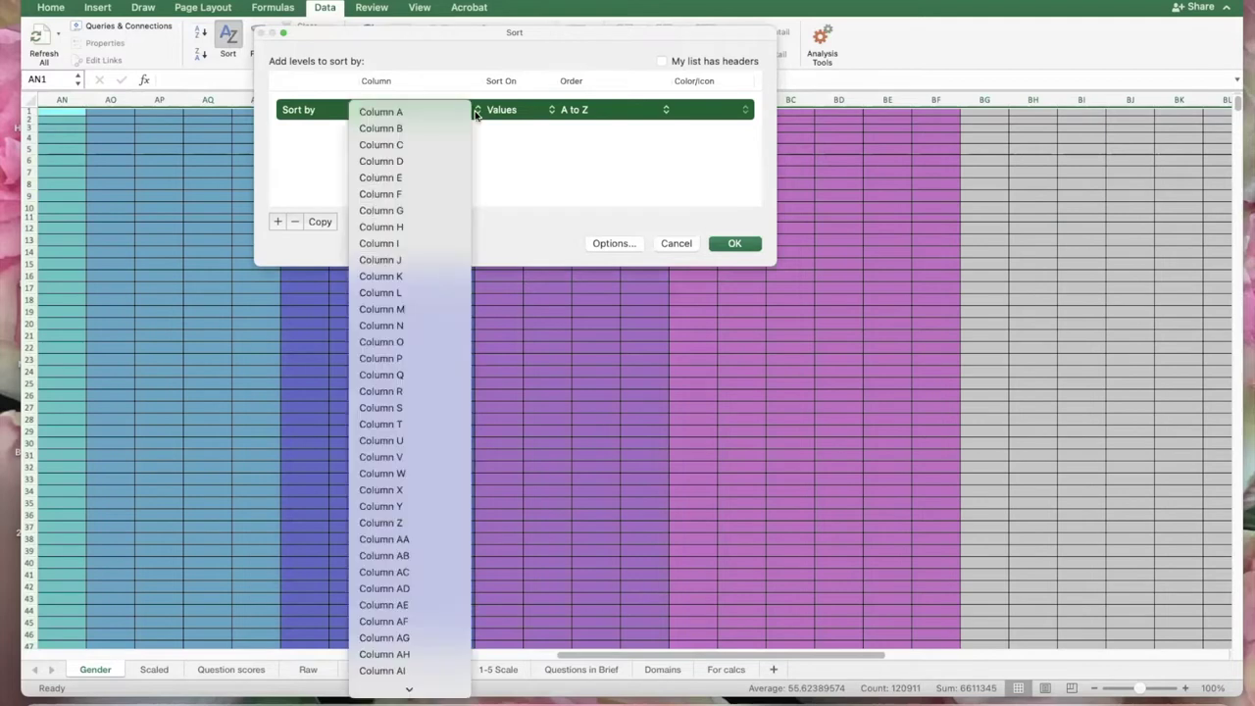
{"action": "mouse_move", "coordinate": [409, 690]}
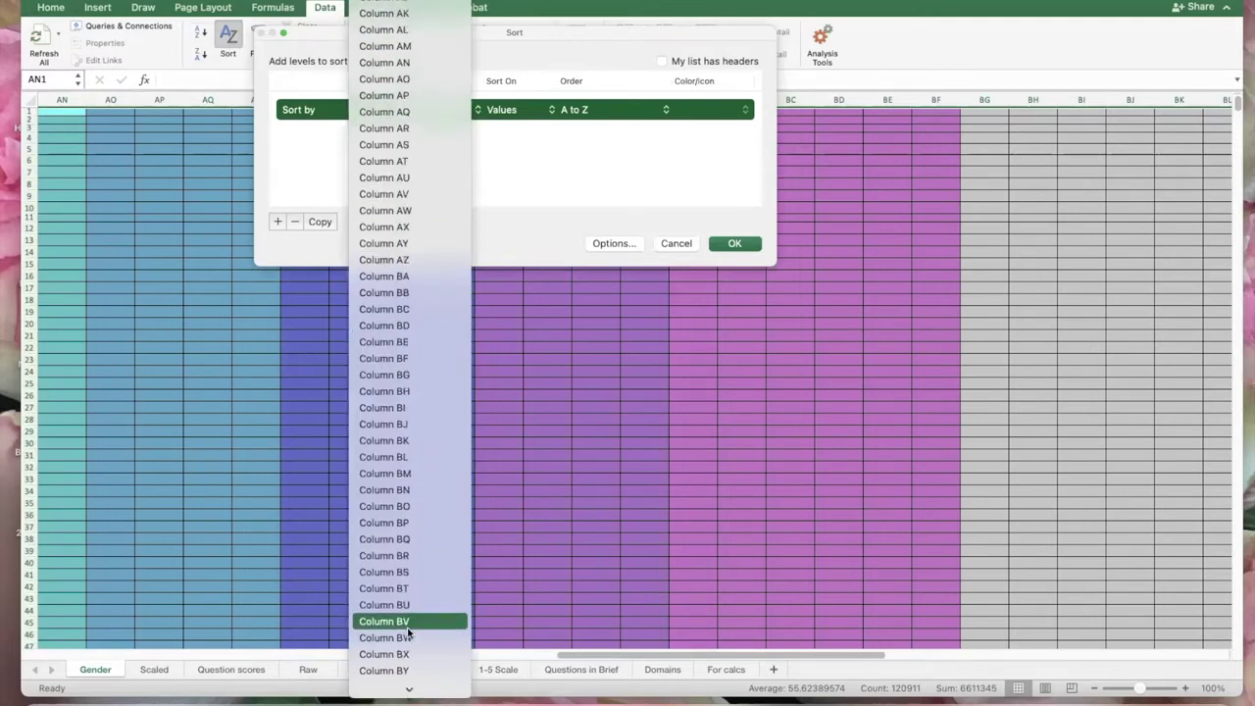
{"action": "left_click", "coordinate": [406, 425]}
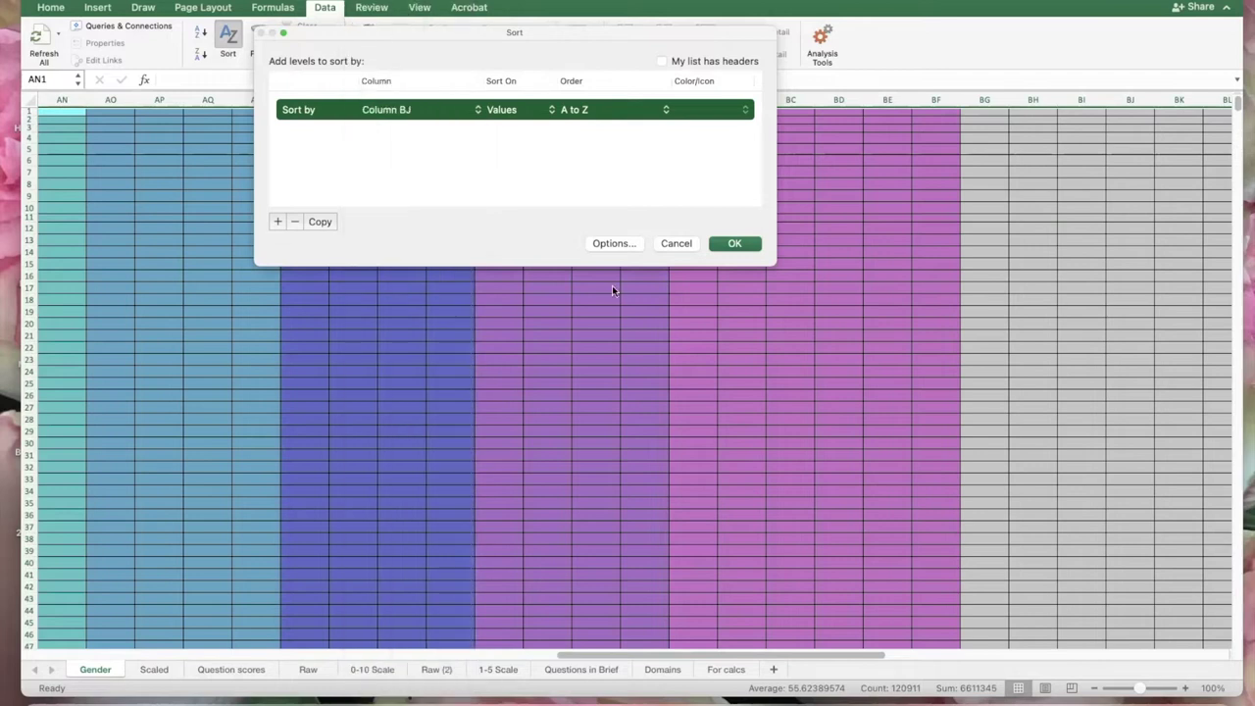
{"action": "left_click", "coordinate": [736, 244]}
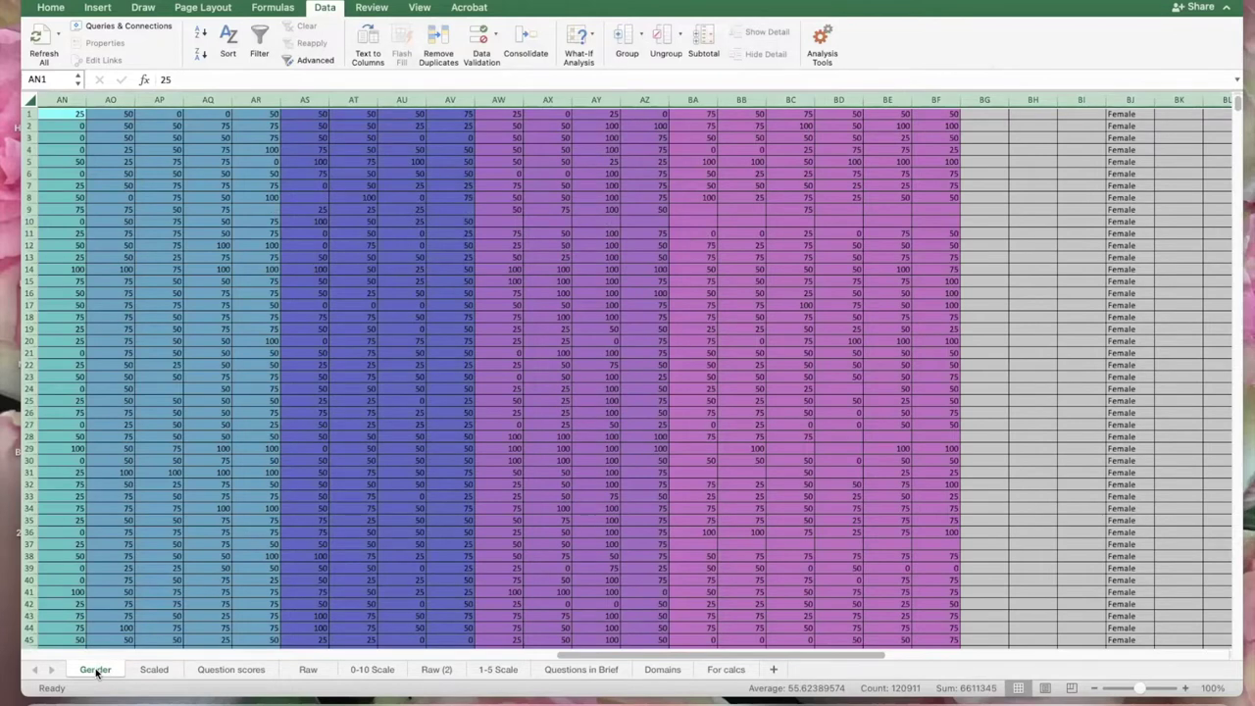
Duplicate the sorted Gender sheet and name the copy Female
{"action": "right_click", "coordinate": [96, 671]}
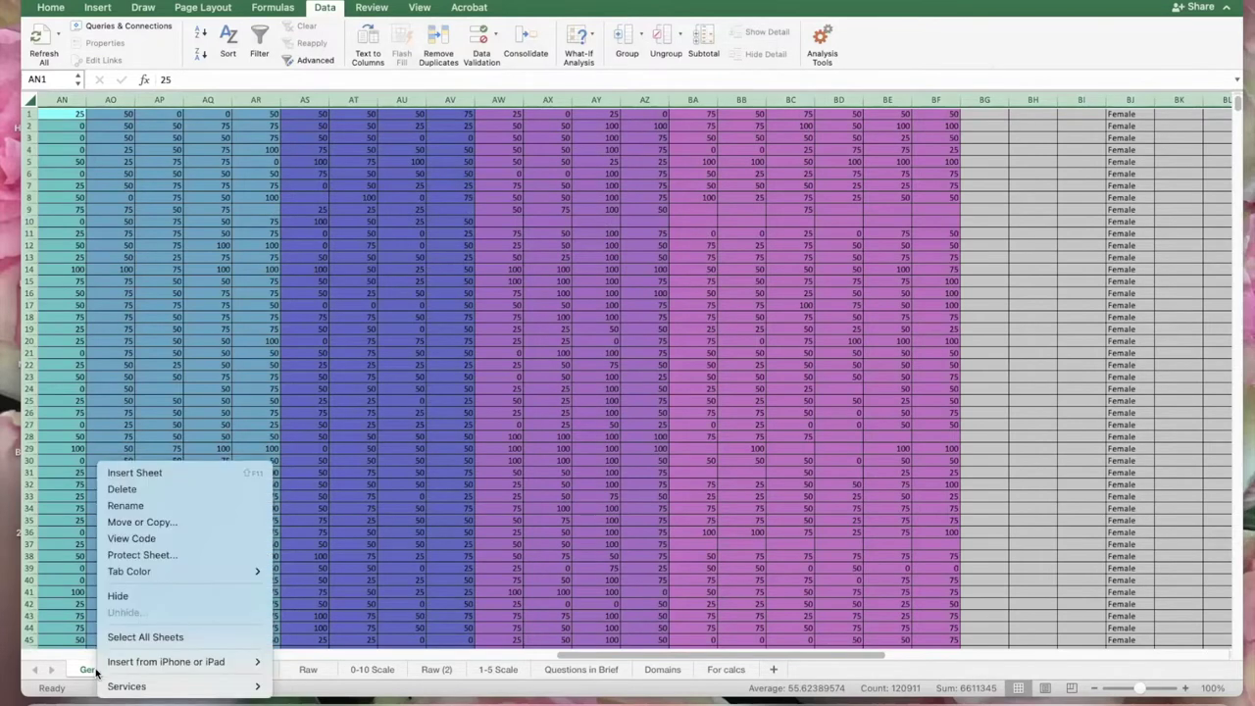
{"action": "left_click", "coordinate": [128, 521]}
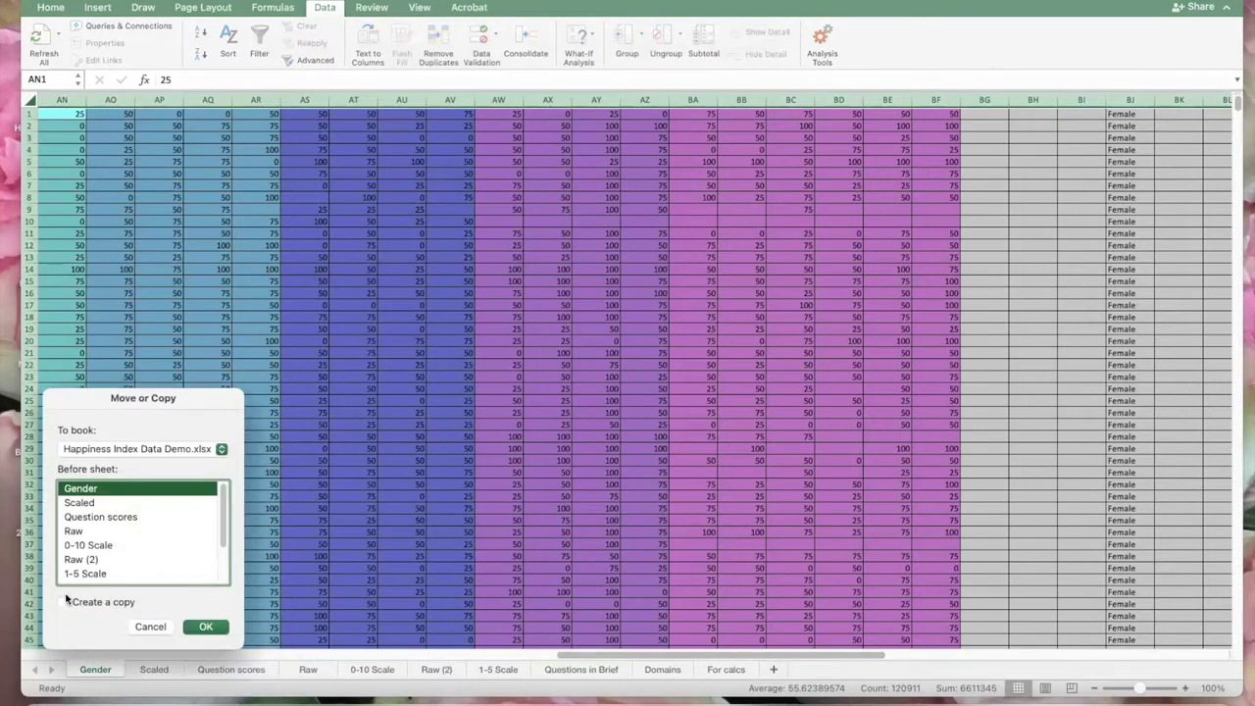
{"action": "left_click", "coordinate": [65, 603]}
{"action": "left_click", "coordinate": [207, 627]}
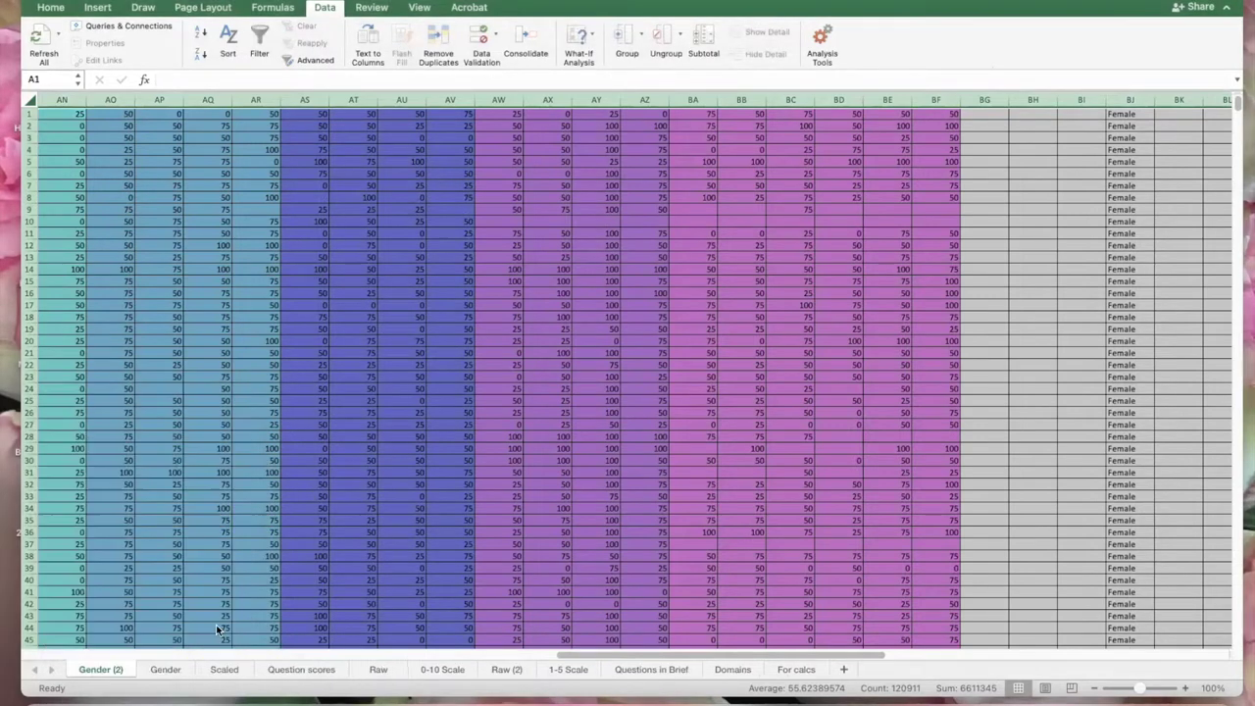
{"action": "double_click", "coordinate": [117, 671]}
{"action": "type", "text": "Female"}
{"action": "left_click", "coordinate": [304, 579]}
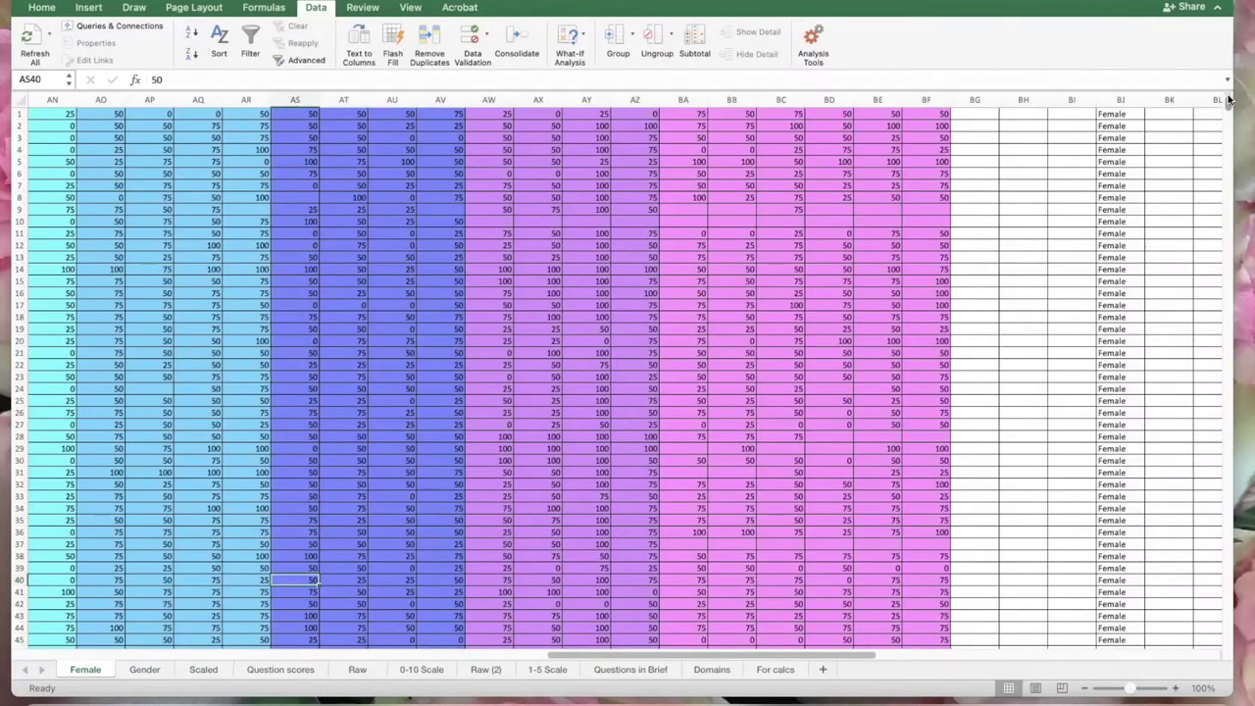
Find the last Feminino row in the Female sheet and clear the contents of rows 1217 to 4044 below it
{"action": "scroll", "coordinate": [1227, 113], "scroll_direction": "down", "scroll_amount": 20}
{"action": "left_click_drag", "start_coordinate": [1228, 145], "coordinate": [1226, 273]}
{"action": "scroll", "coordinate": [1226, 274], "scroll_direction": "up", "scroll_amount": 15}
{"action": "scroll", "coordinate": [1225, 273], "scroll_direction": "down", "scroll_amount": 4}
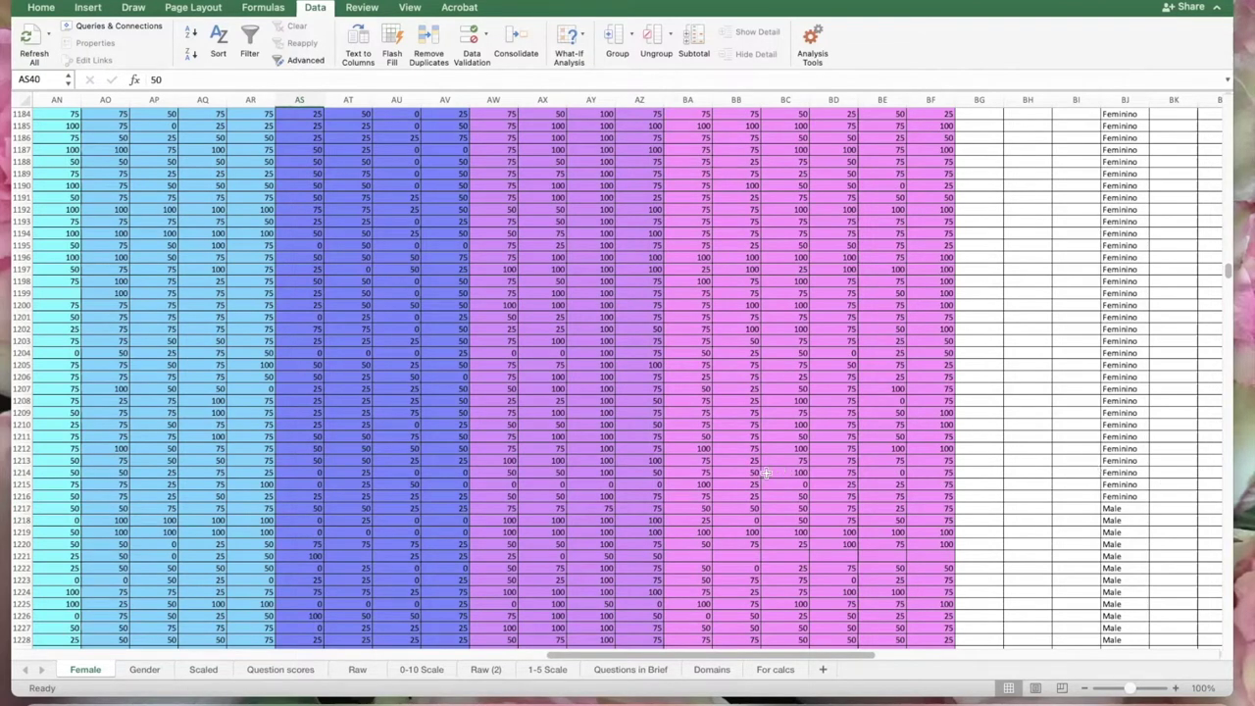
{"action": "left_click_drag", "start_coordinate": [24, 497], "coordinate": [24, 497]}
{"action": "left_click", "coordinate": [21, 497]}
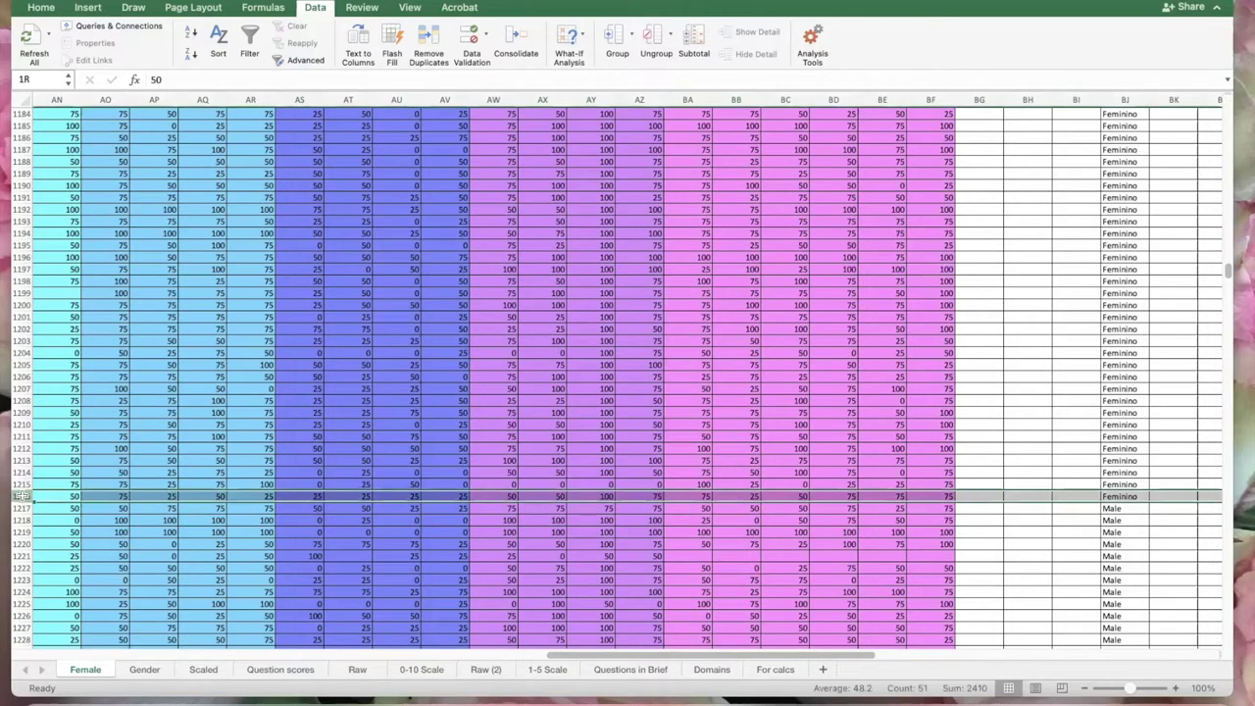
{"action": "left_click", "coordinate": [98, 520]}
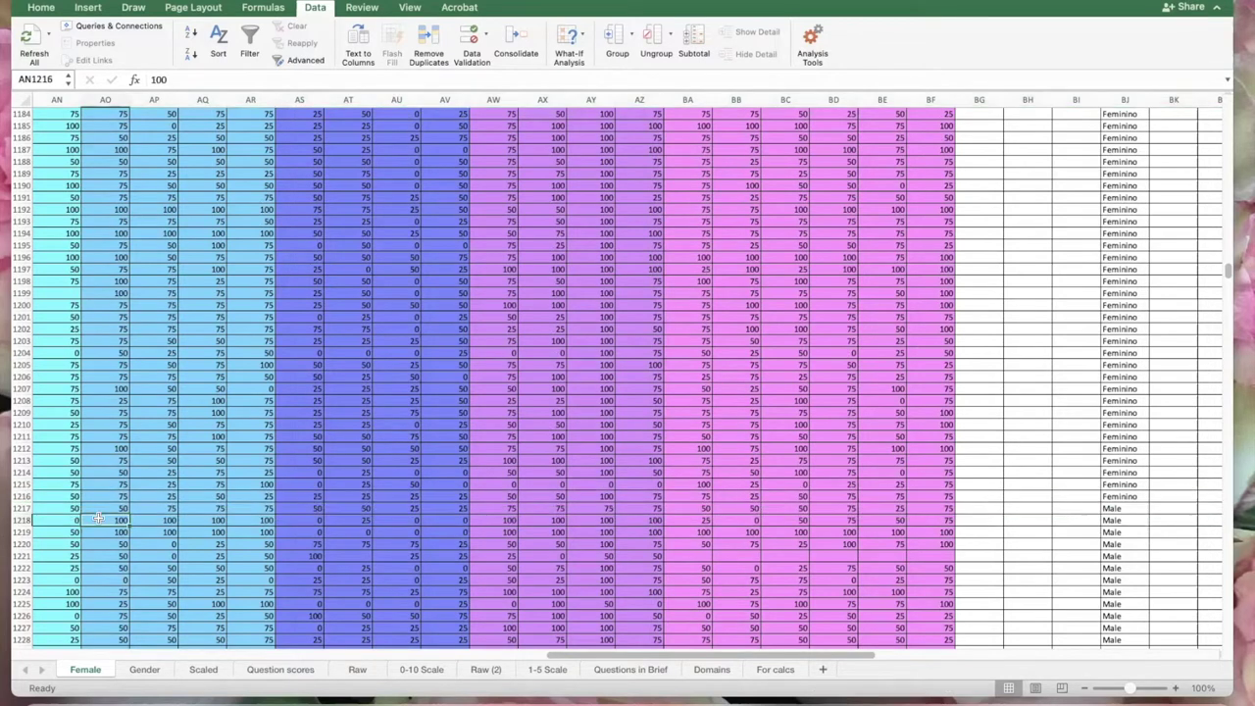
{"action": "left_click", "coordinate": [22, 507]}
{"action": "left_click_drag", "start_coordinate": [21, 508], "coordinate": [184, 510]}
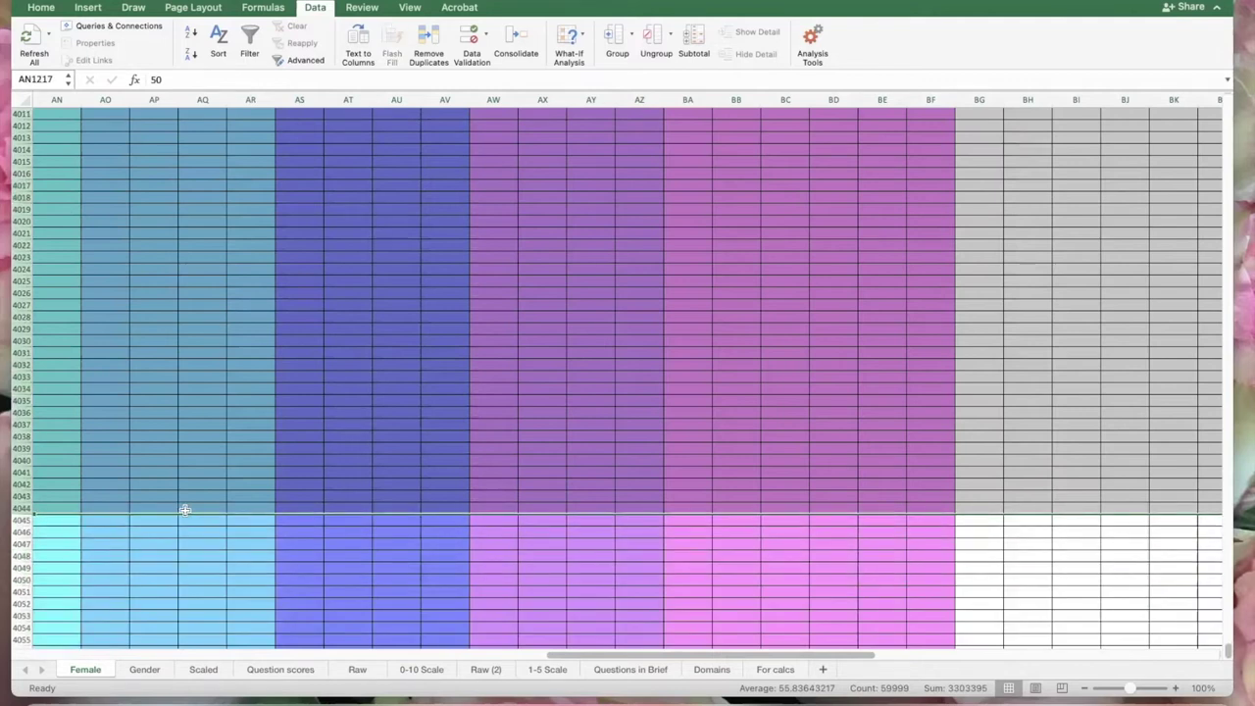
{"action": "key", "text": "Delete"}
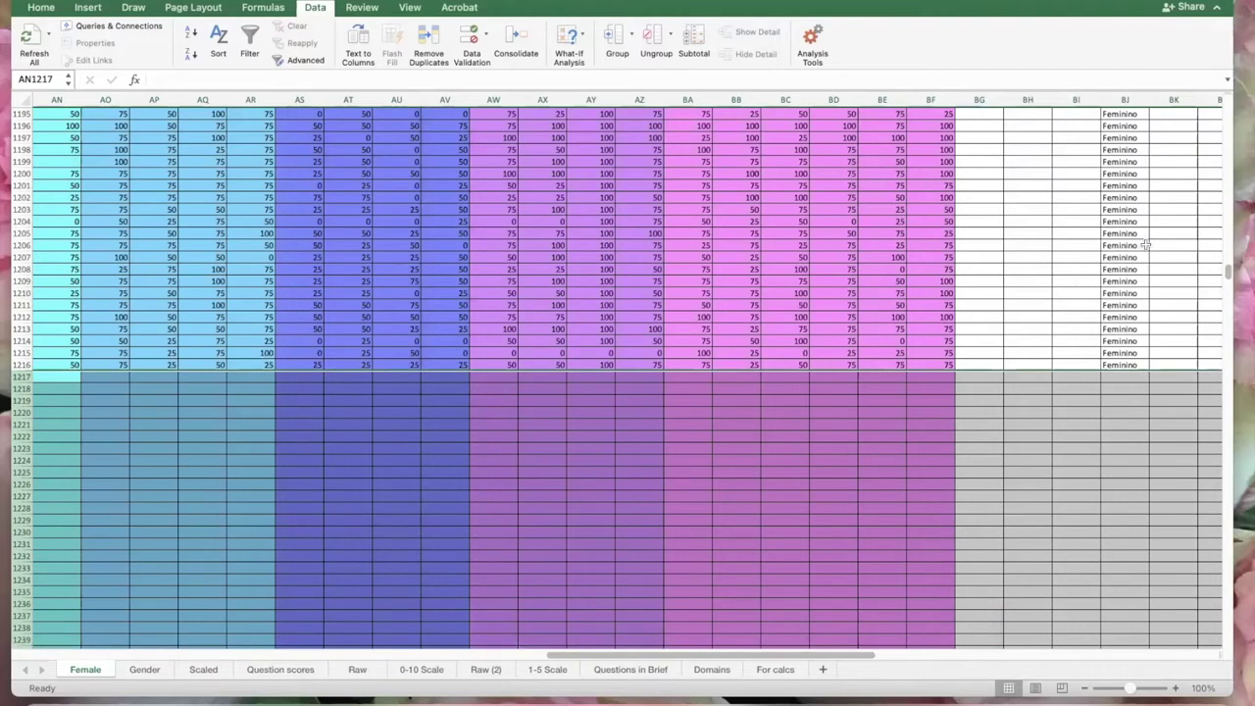
Duplicate the Gender sheet, placing the copy before Gender, and name the copy Males
{"action": "left_click_drag", "start_coordinate": [1227, 273], "coordinate": [990, 10]}
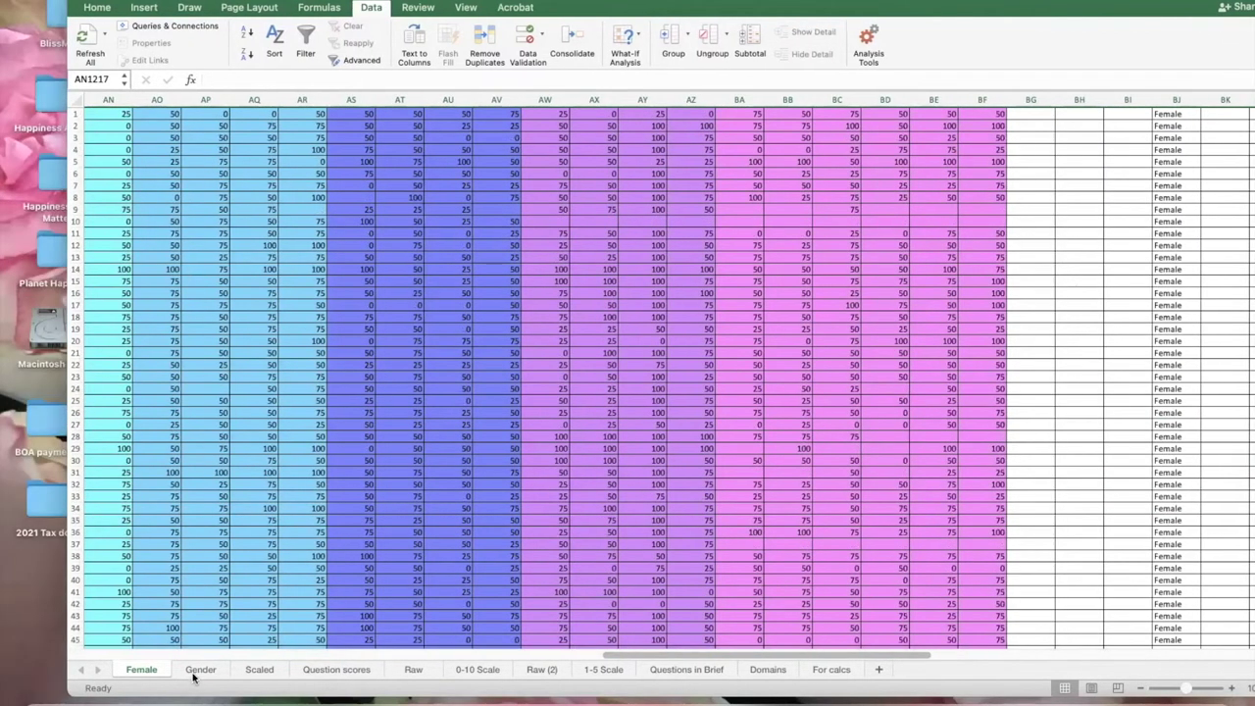
{"action": "left_click", "coordinate": [199, 671]}
{"action": "right_click", "coordinate": [198, 670]}
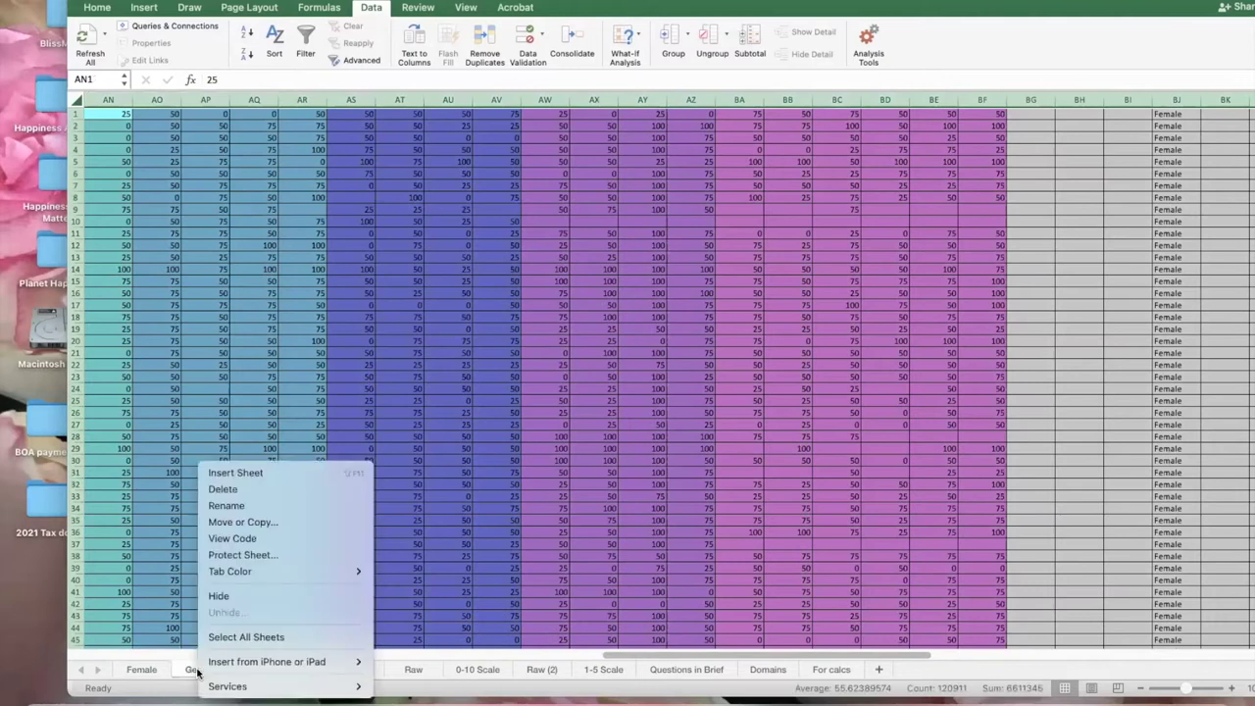
{"action": "left_click", "coordinate": [233, 523]}
{"action": "left_click", "coordinate": [177, 506]}
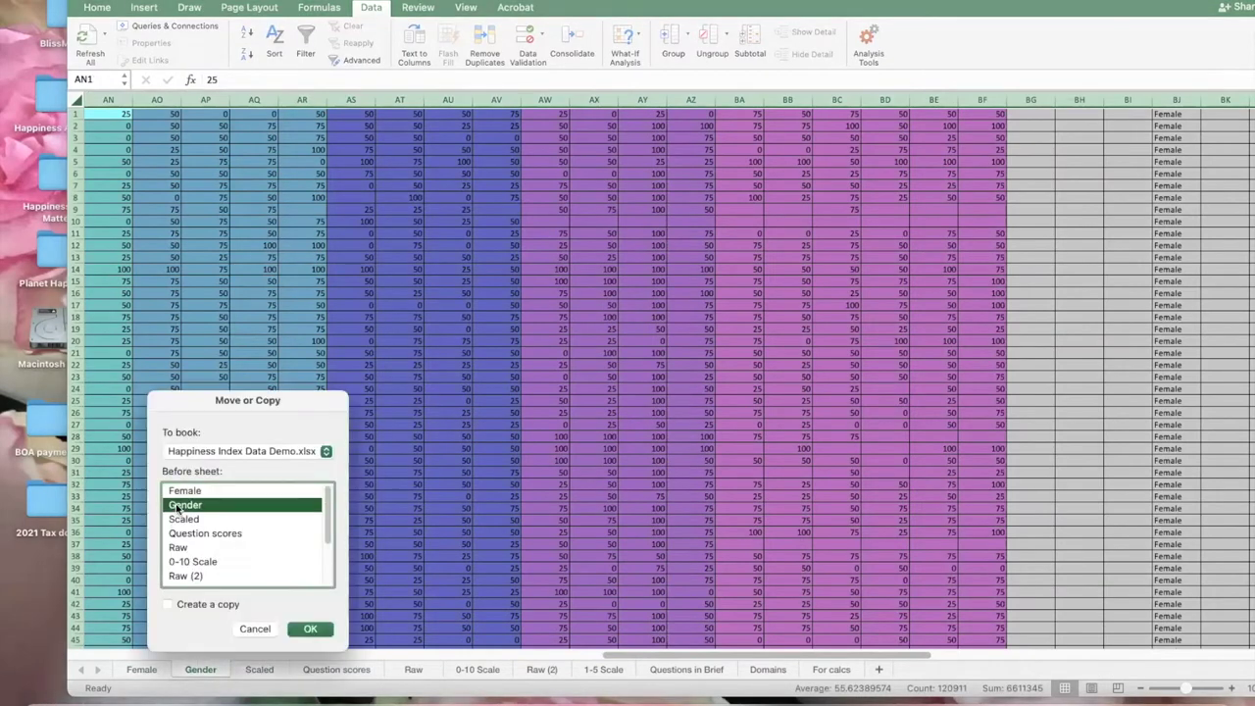
{"action": "left_click", "coordinate": [171, 607]}
{"action": "left_click", "coordinate": [306, 629]}
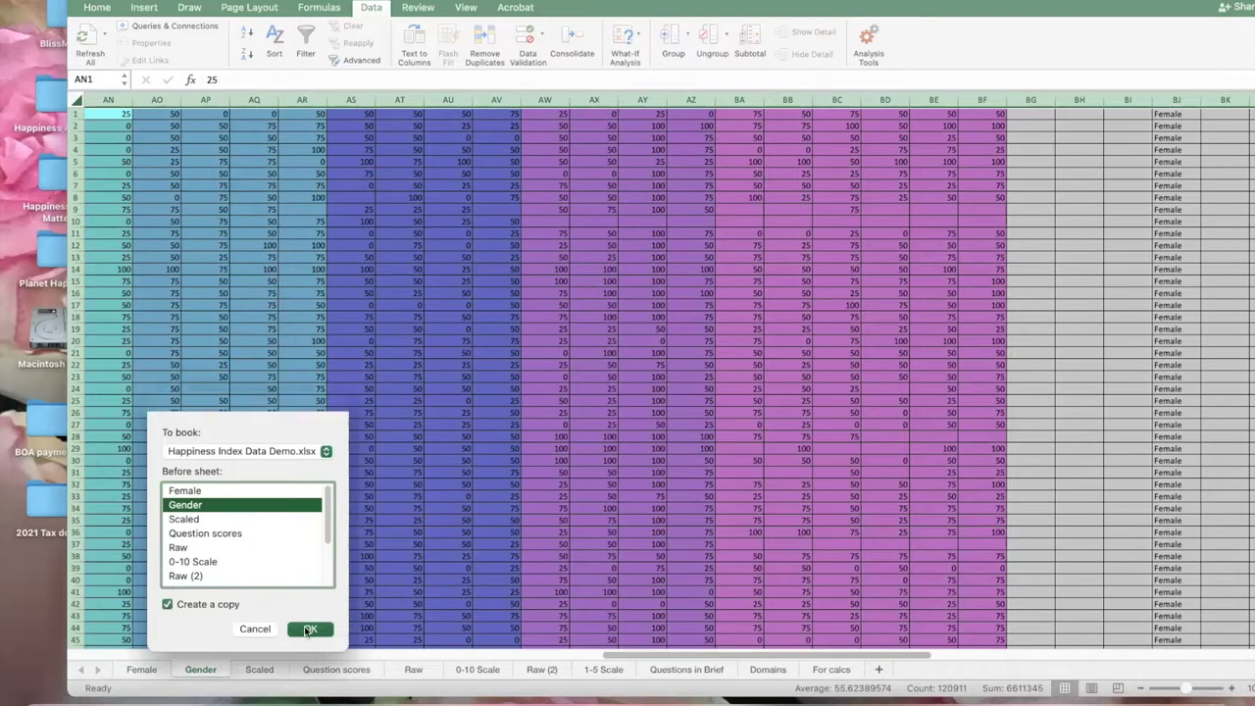
{"action": "double_click", "coordinate": [206, 669]}
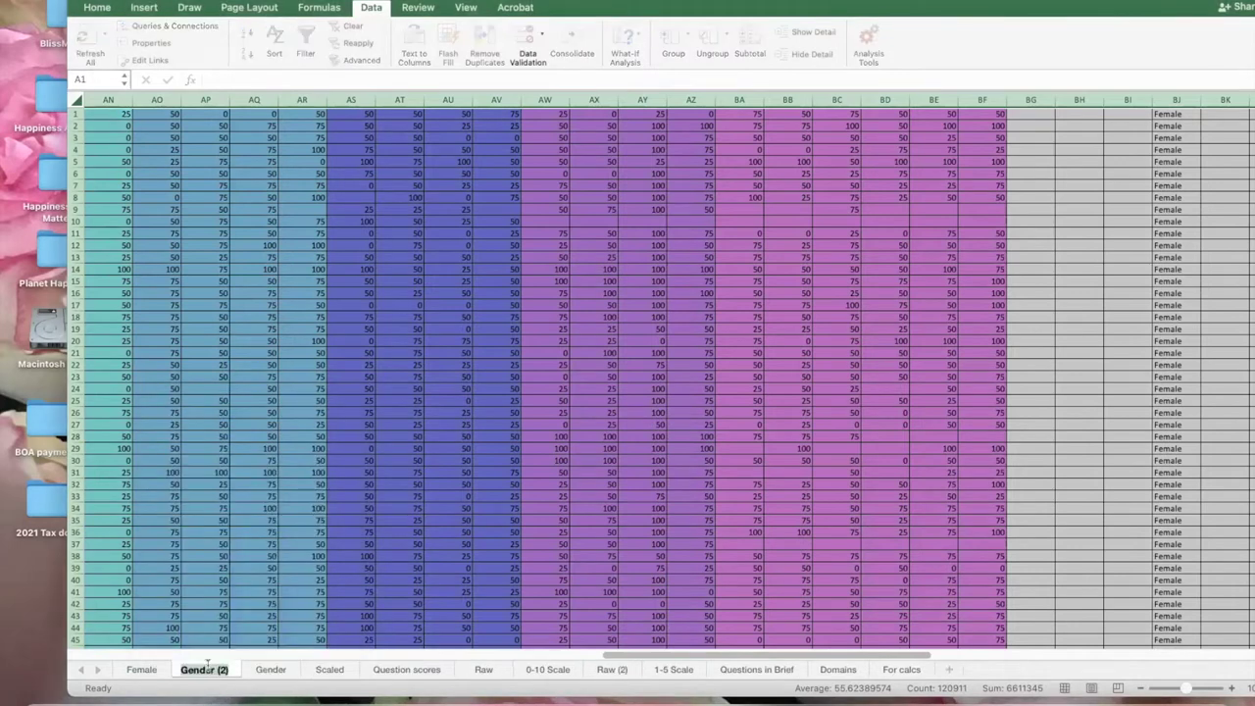
{"action": "type", "text": "Males"}
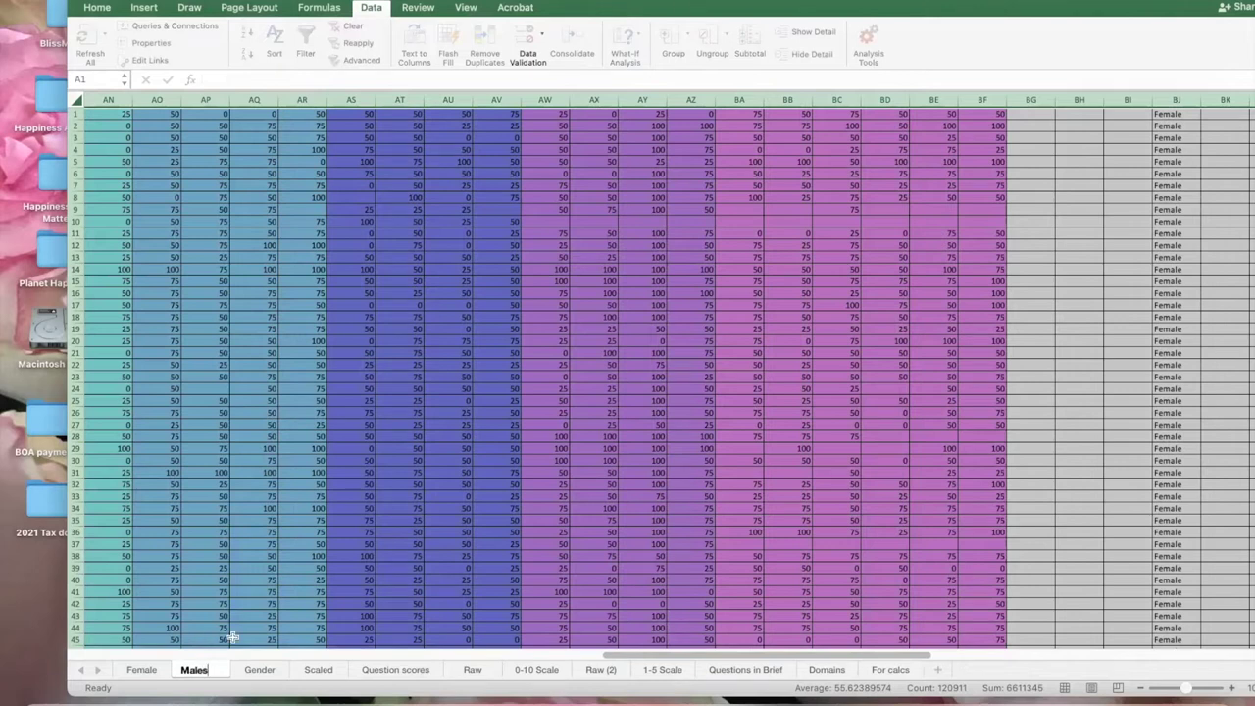
{"action": "left_click", "coordinate": [429, 557]}
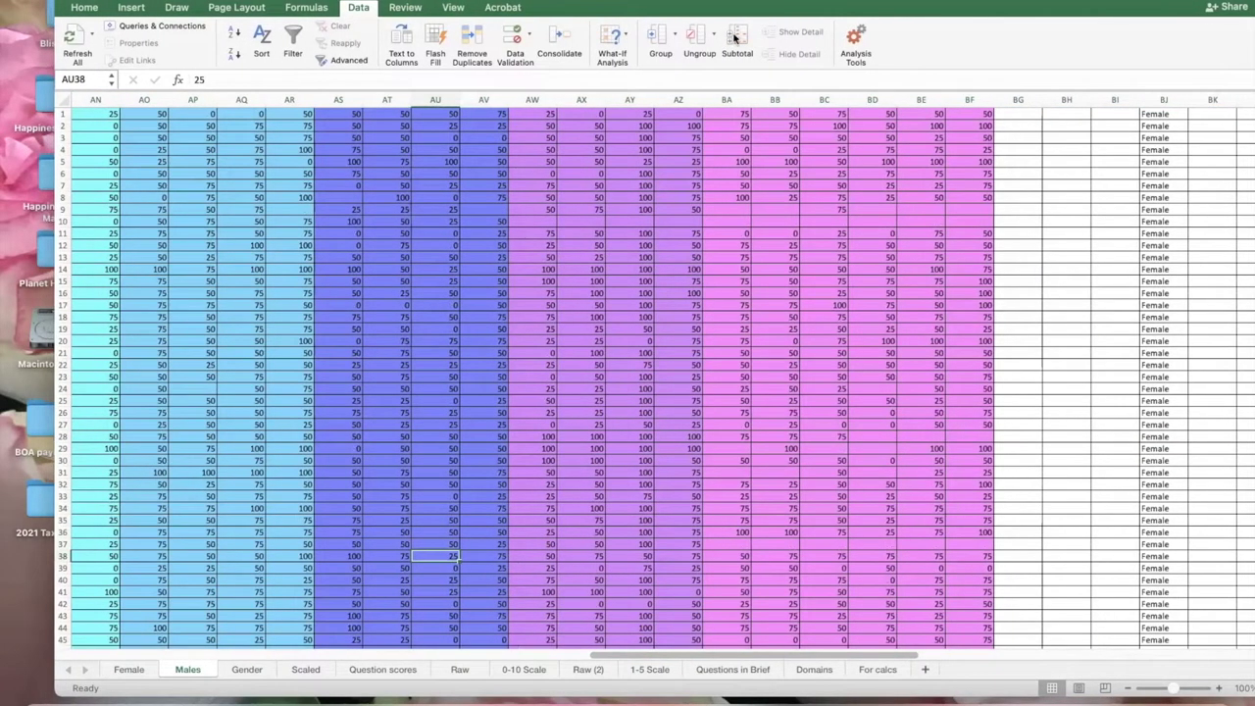
Delete rows 1 to 1216 of the Males sheet, covering every Female and Feminino response above the first Male row
{"action": "left_click_drag", "start_coordinate": [62, 114], "coordinate": [319, 542]}
{"action": "left_click_drag", "start_coordinate": [323, 645], "coordinate": [343, 564]}
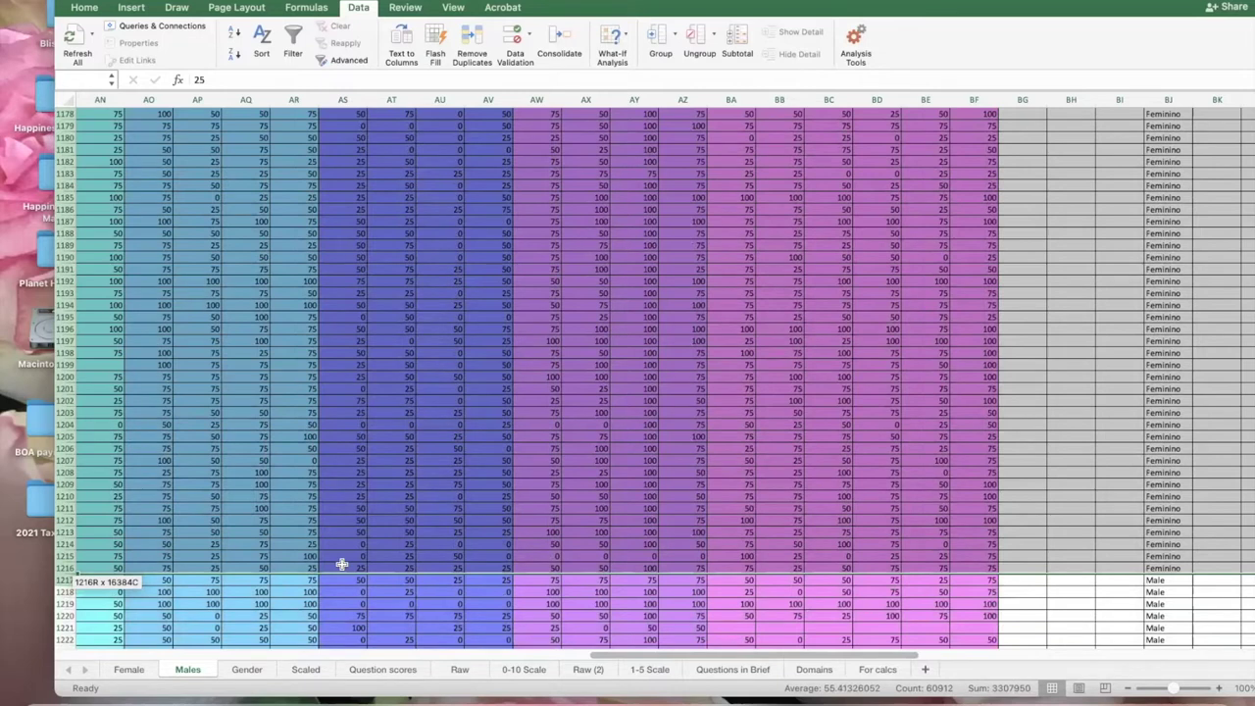
{"action": "left_click_drag", "start_coordinate": [342, 564], "coordinate": [342, 564]}
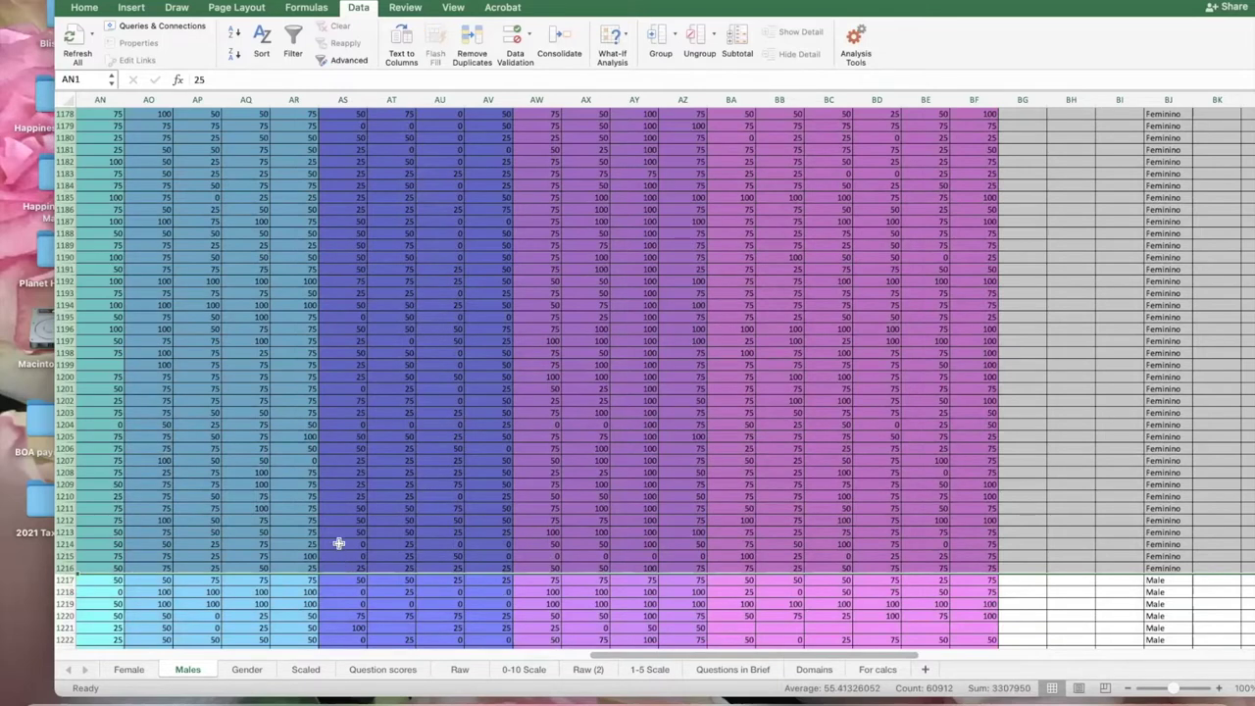
{"action": "right_click", "coordinate": [338, 543]}
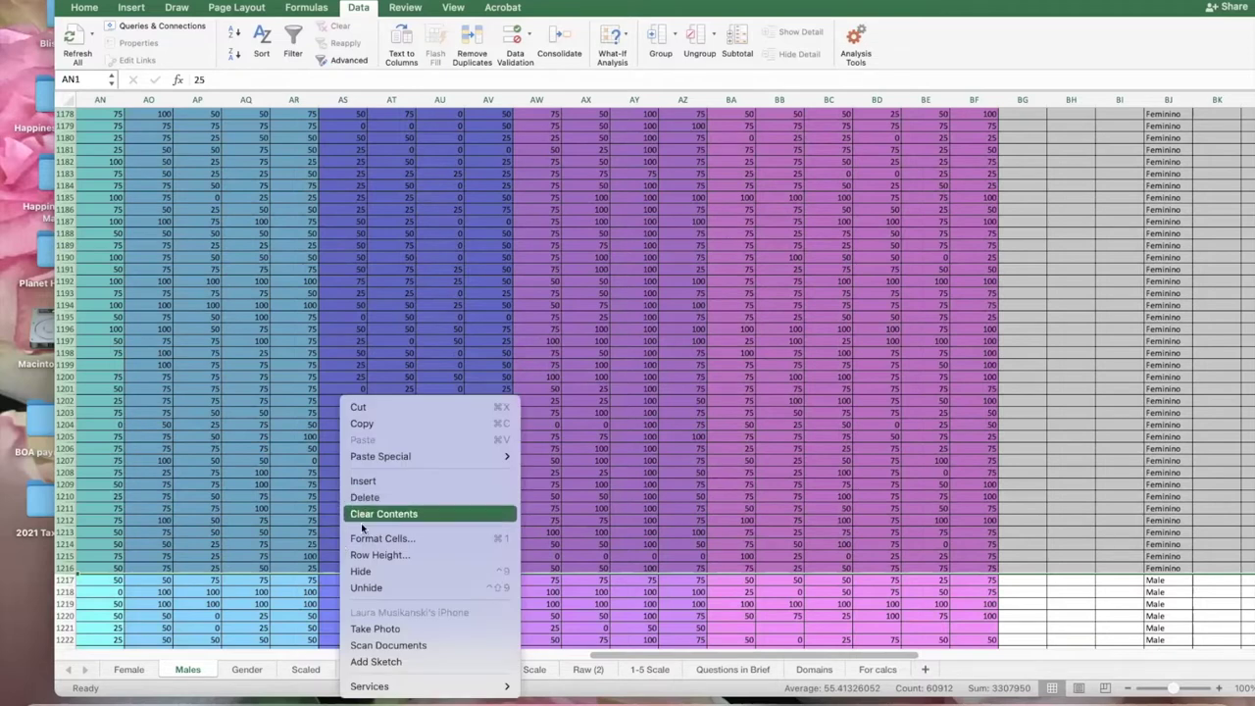
{"action": "left_click", "coordinate": [386, 497]}
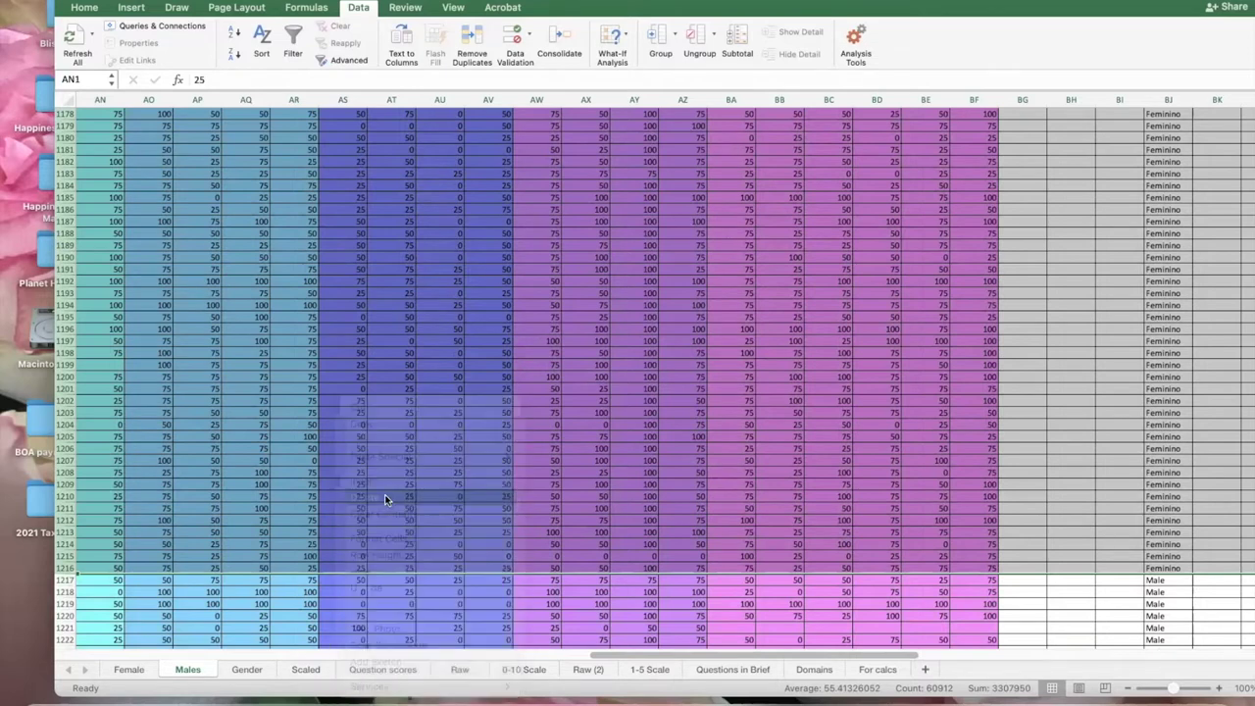
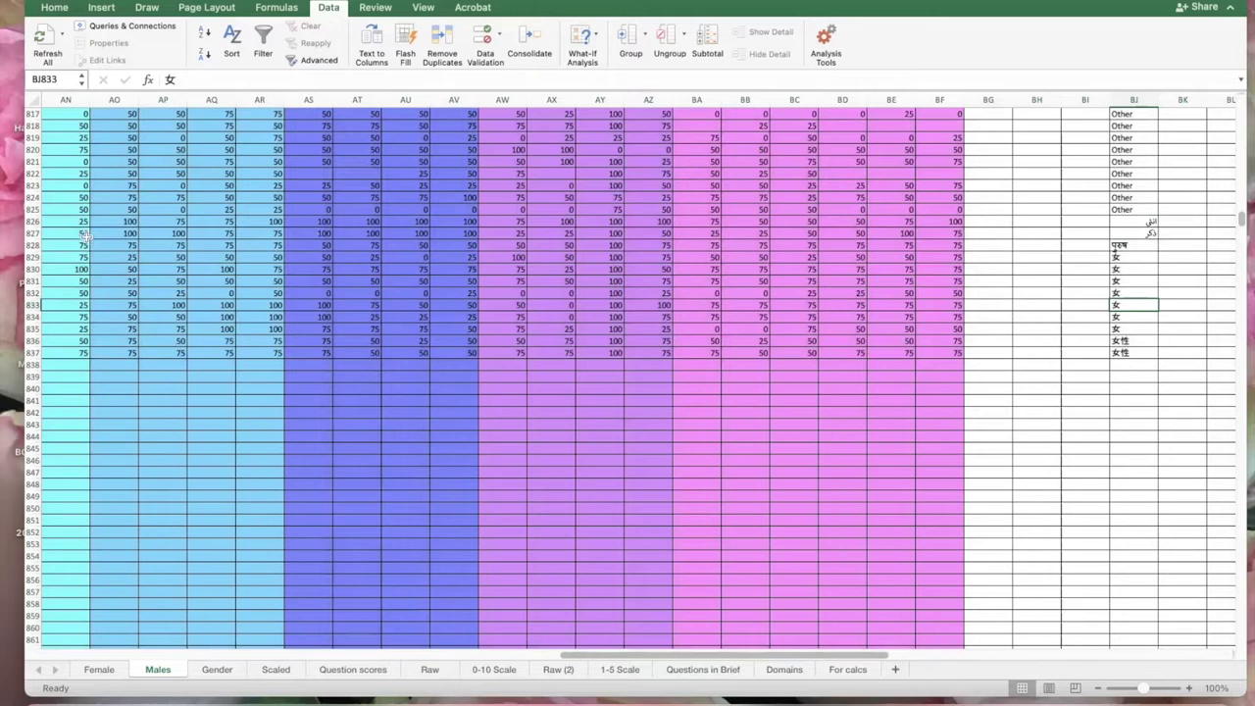
Clear the non-Latin gender entries below the last Other row in the Males sheet, from row 826 down
{"action": "left_click_drag", "start_coordinate": [35, 245], "coordinate": [297, 476]}
{"action": "key", "text": "super+BackSpace"}
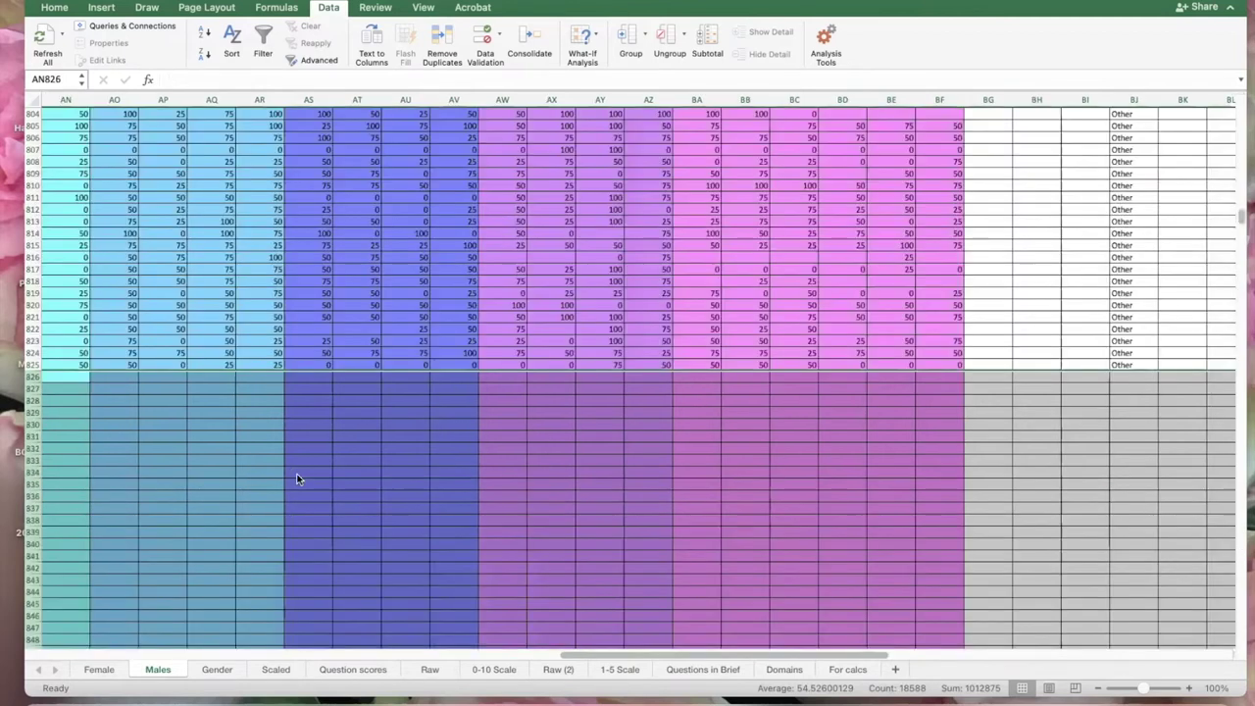
{"action": "left_click", "coordinate": [949, 438]}
Duplicate the Males sheet, placing the copy before Males, and name the copy Others
{"action": "scroll", "coordinate": [1238, 187], "scroll_direction": "up", "scroll_amount": 20}
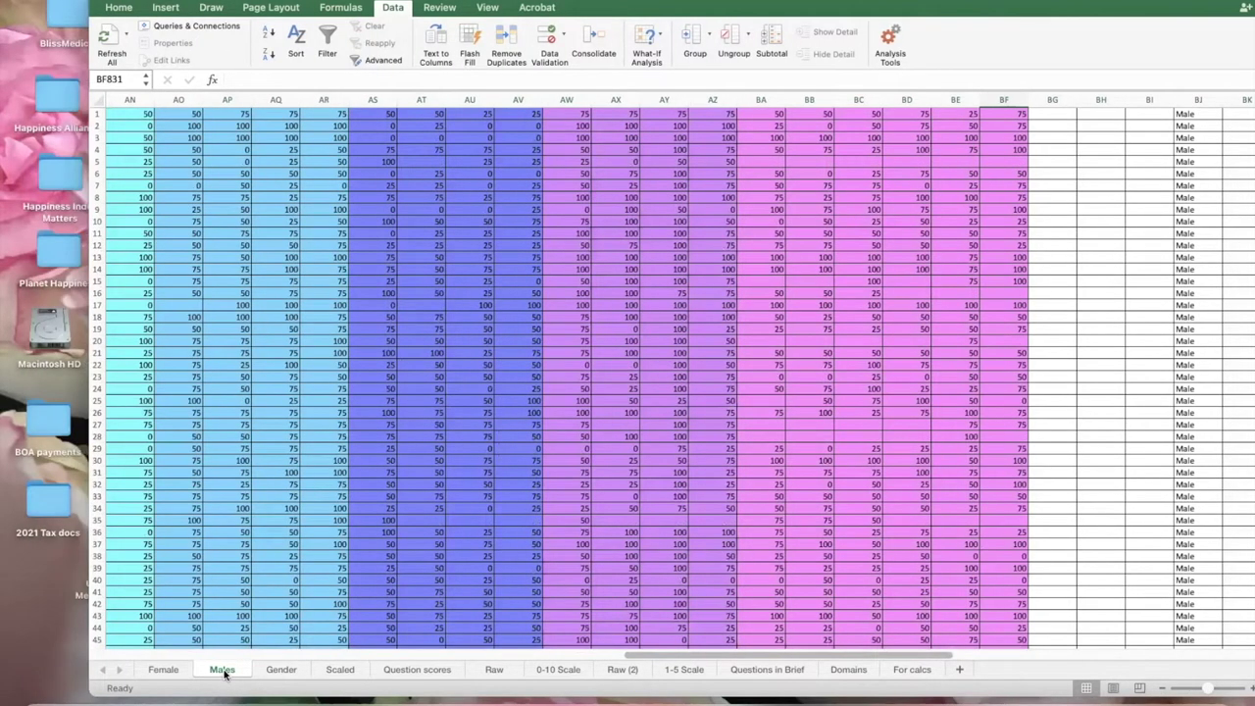
{"action": "right_click", "coordinate": [224, 673]}
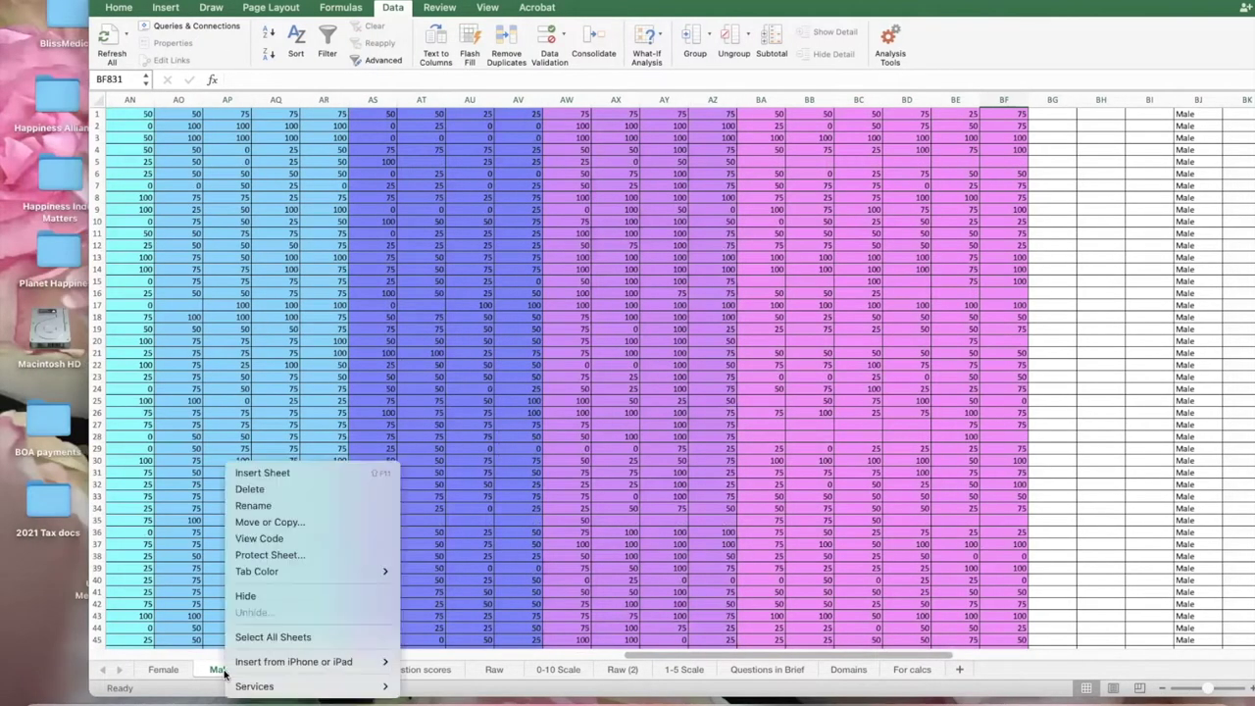
{"action": "left_click", "coordinate": [263, 522]}
{"action": "left_click", "coordinate": [213, 504]}
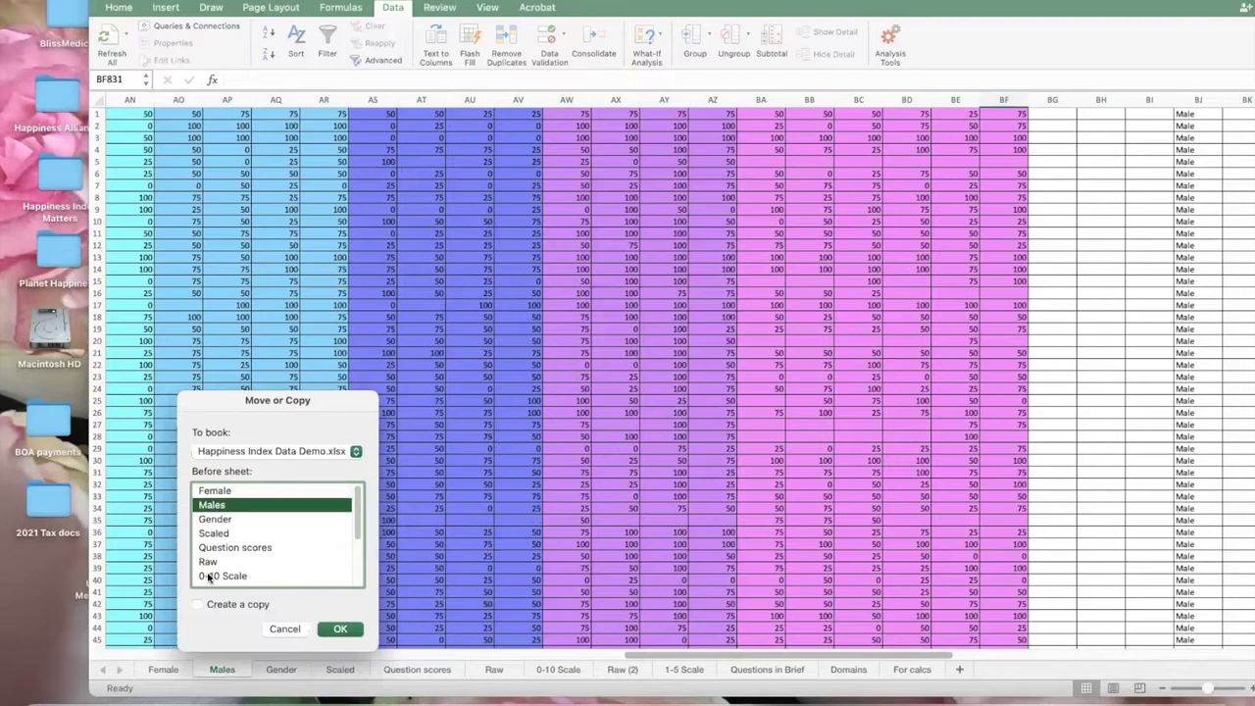
{"action": "left_click", "coordinate": [340, 630]}
{"action": "double_click", "coordinate": [239, 675]}
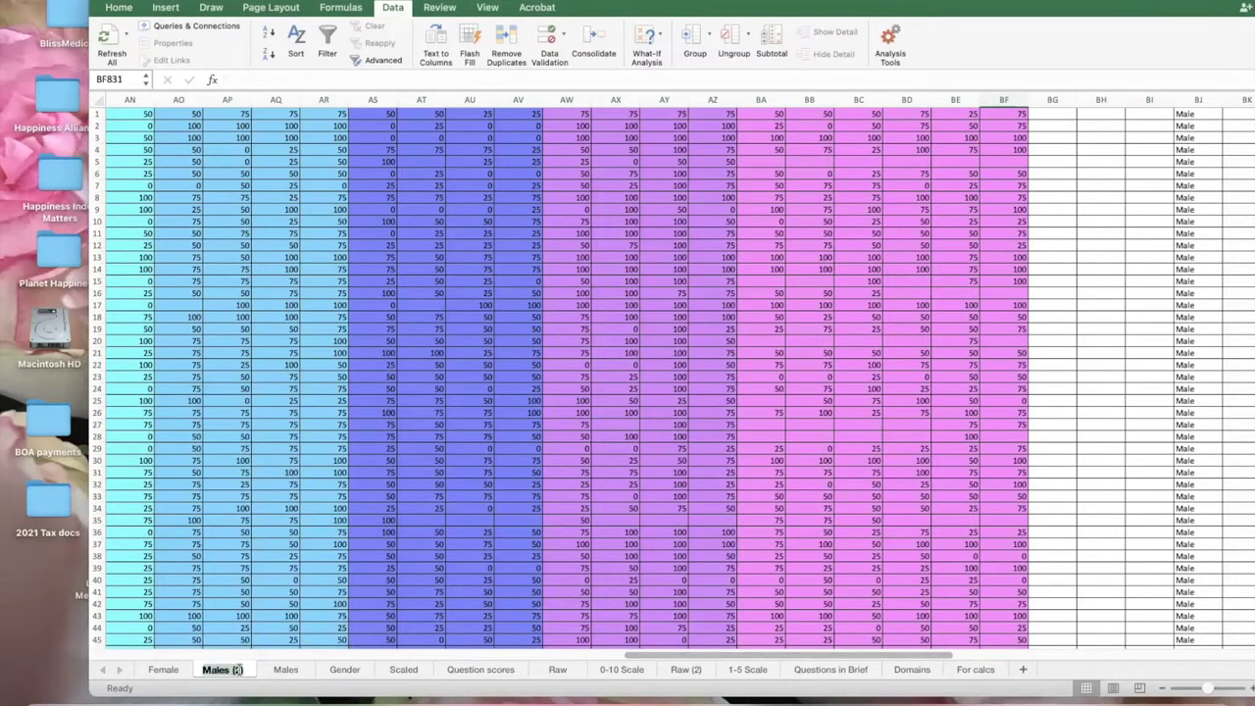
{"action": "type", "text": "Other"}
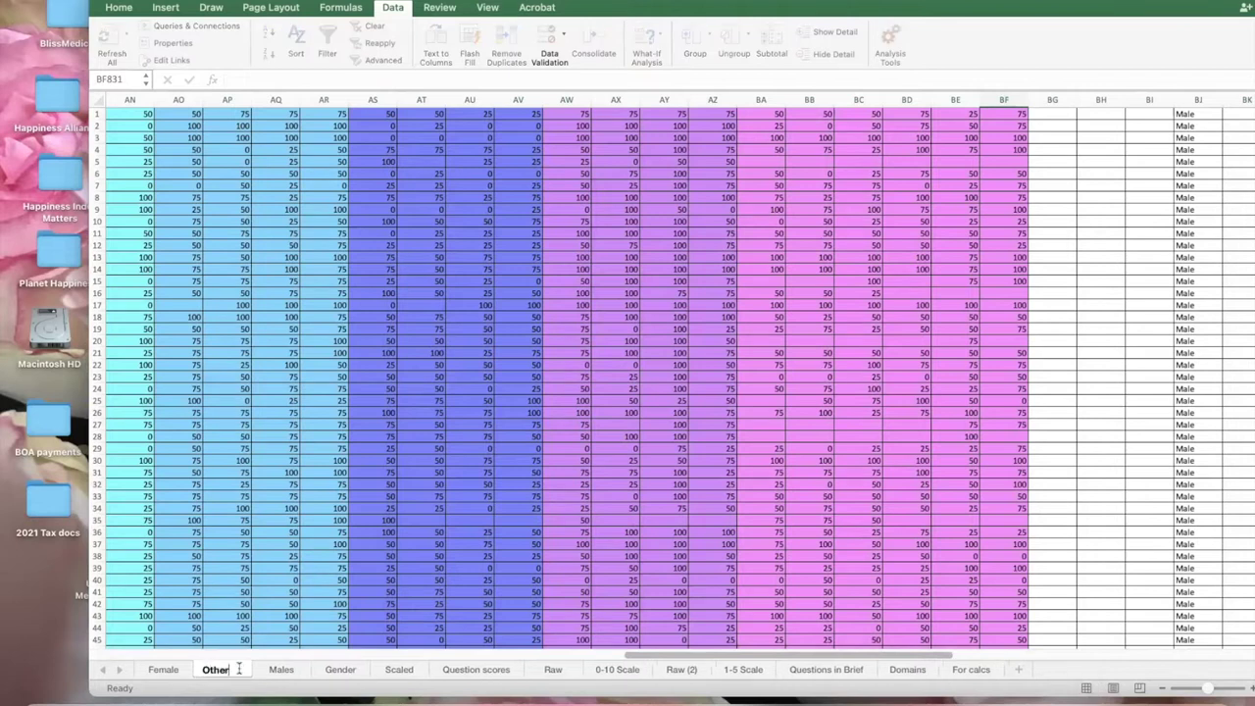
{"action": "type", "text": "s"}
Find the last Masculino row in the Males sheet and clear rows 770 to 833, covering all the Other responses
{"action": "left_click", "coordinate": [281, 669]}
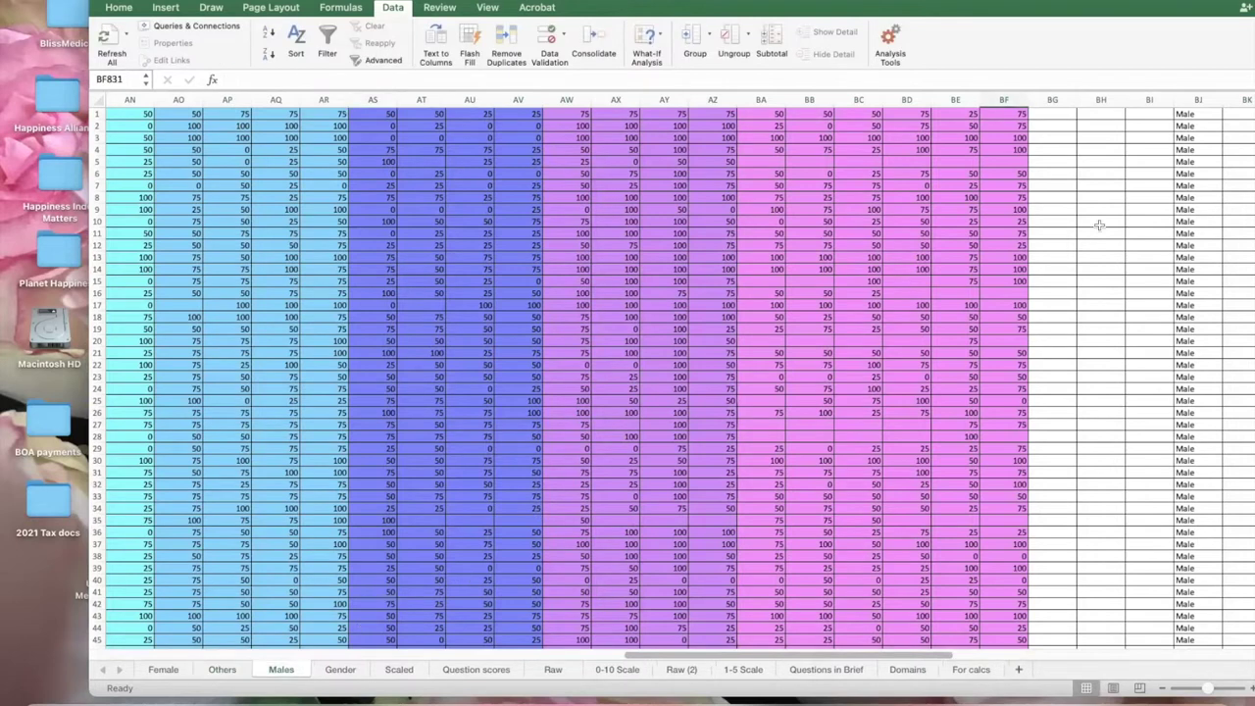
{"action": "left_click_drag", "start_coordinate": [1102, 3], "coordinate": [1045, 2]}
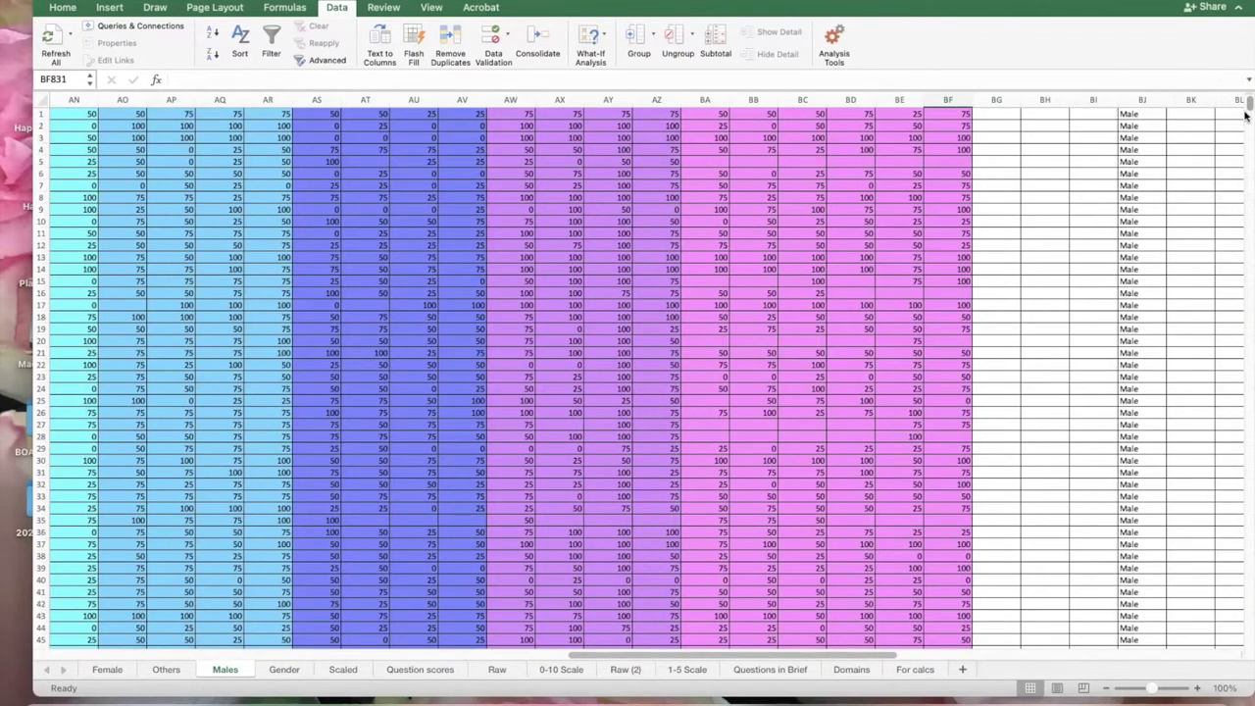
{"action": "left_click_drag", "start_coordinate": [1246, 103], "coordinate": [1246, 206]}
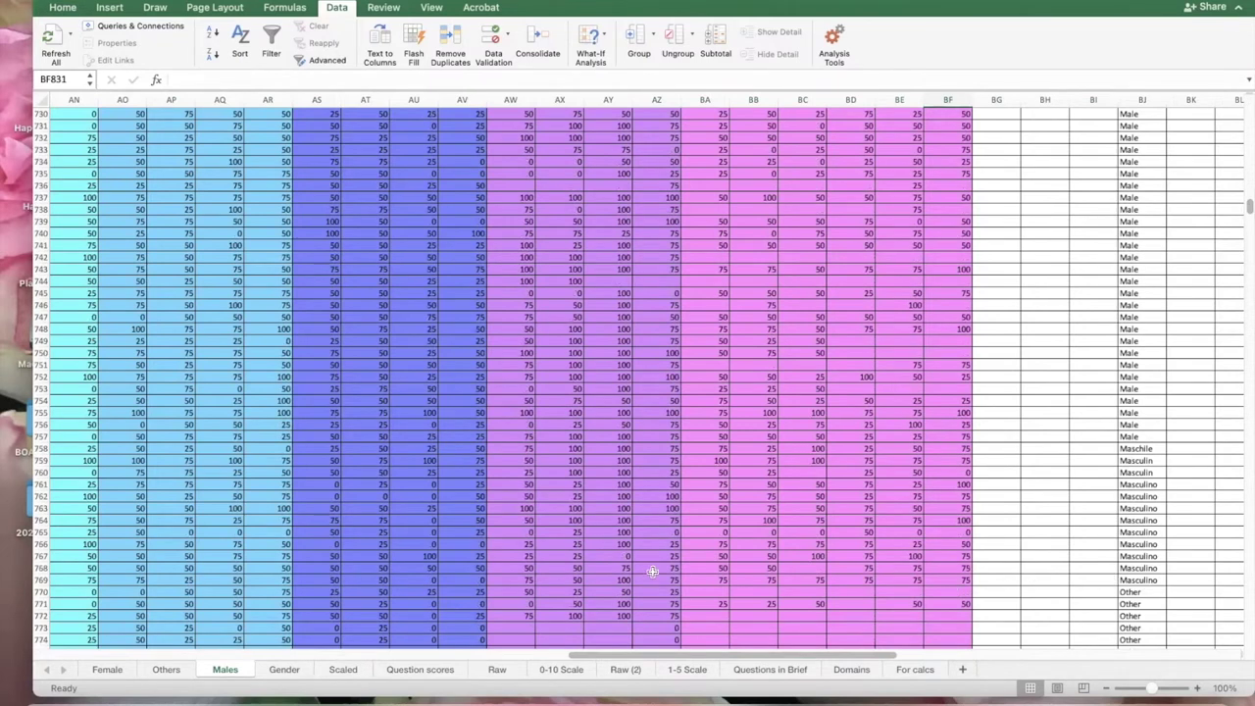
{"action": "left_click_drag", "start_coordinate": [44, 592], "coordinate": [85, 570]}
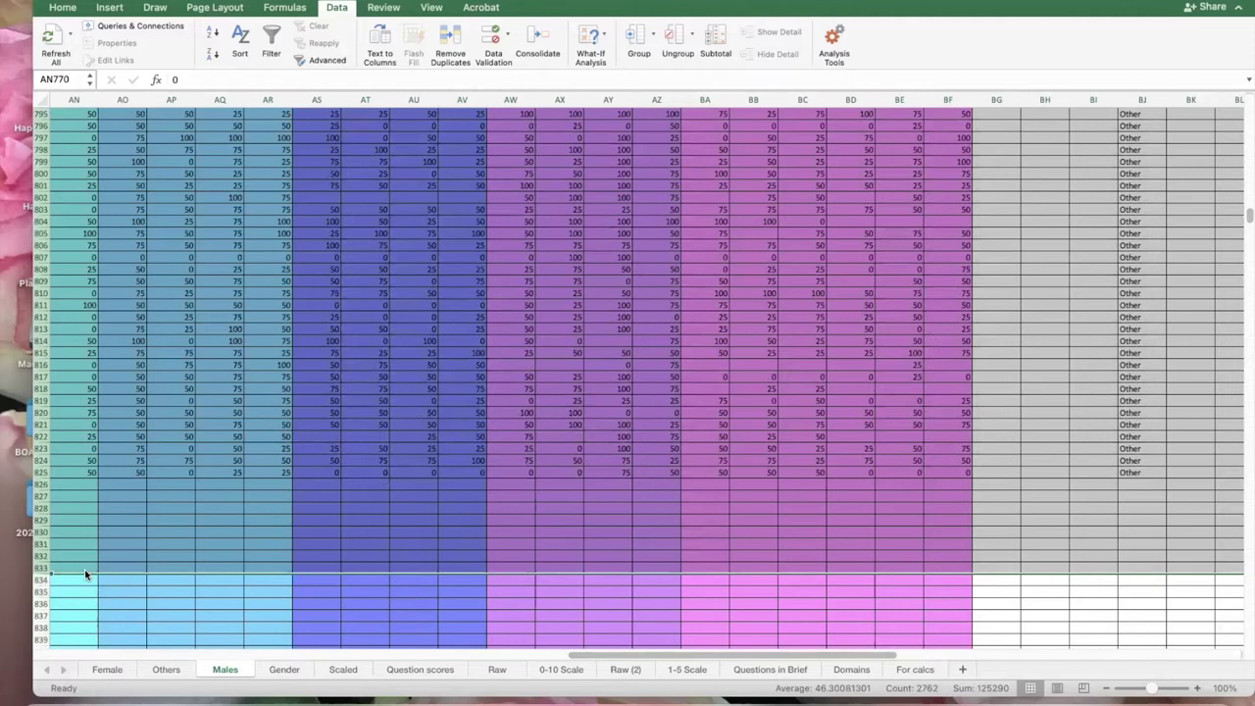
{"action": "key", "text": "Delete"}
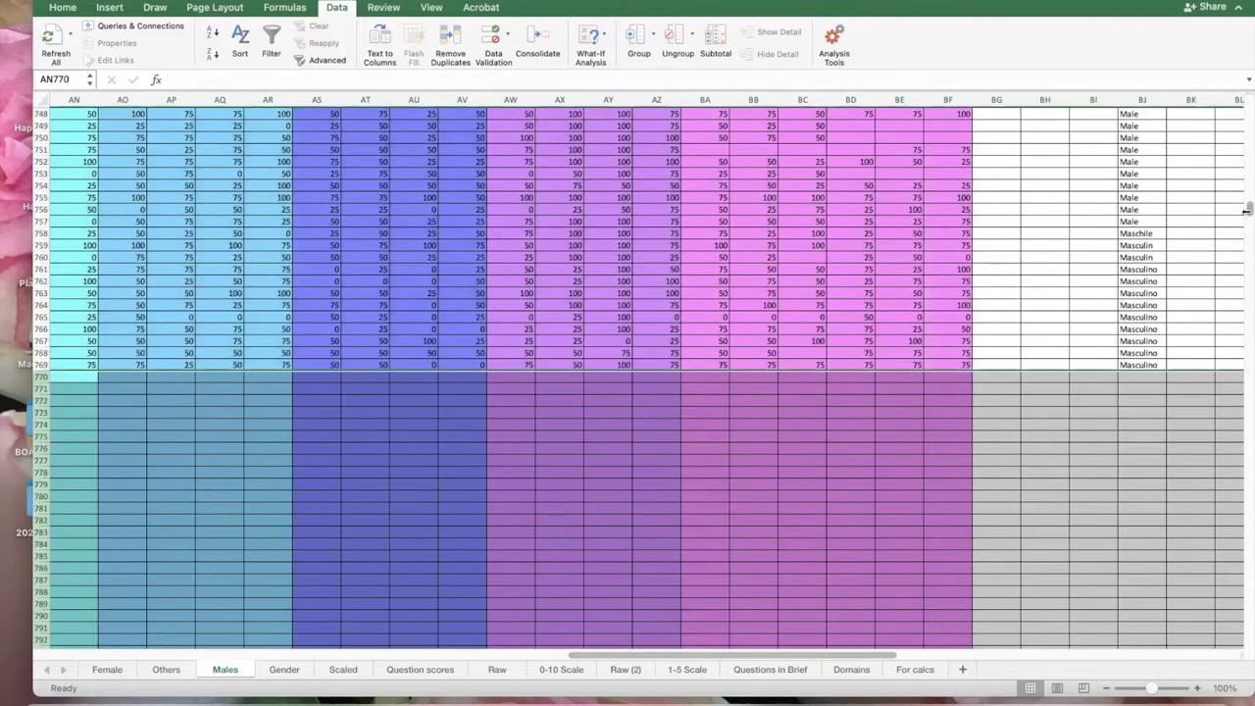
Delete rows 1 to 769 of the Others sheet, covering all the male responses above the first Other row
{"action": "scroll", "coordinate": [1247, 208], "scroll_direction": "up", "scroll_amount": 20}
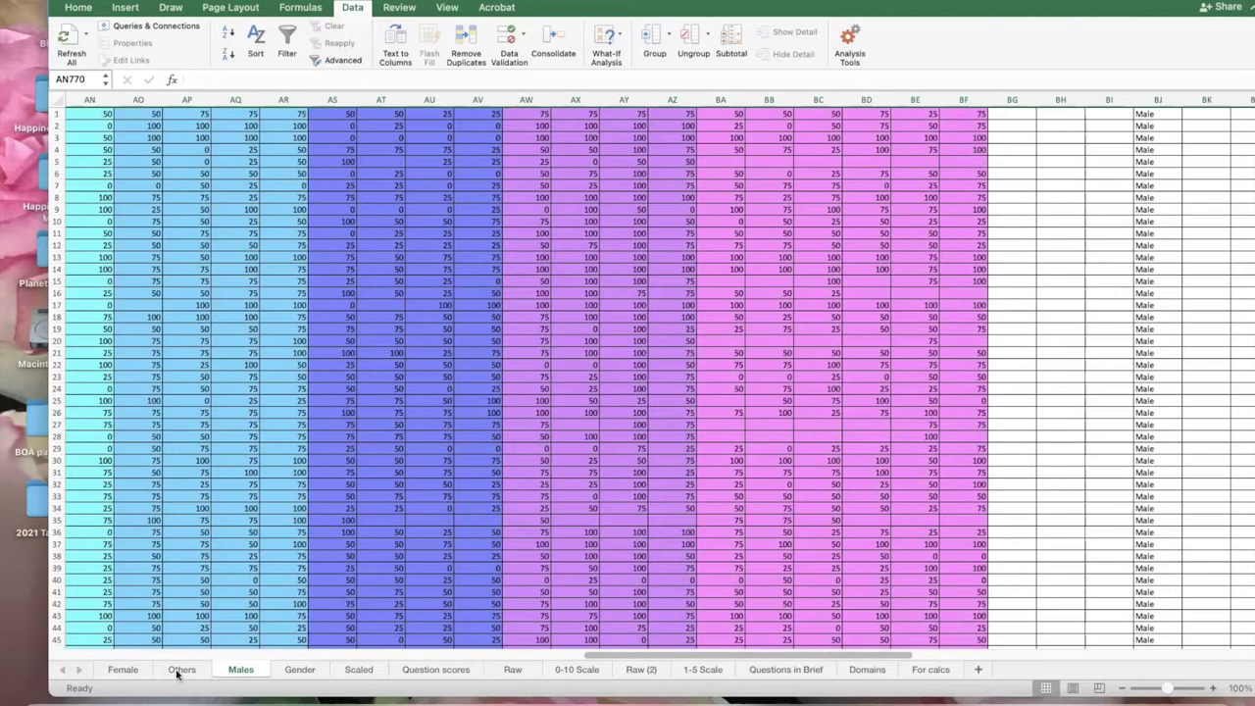
{"action": "left_click", "coordinate": [178, 671]}
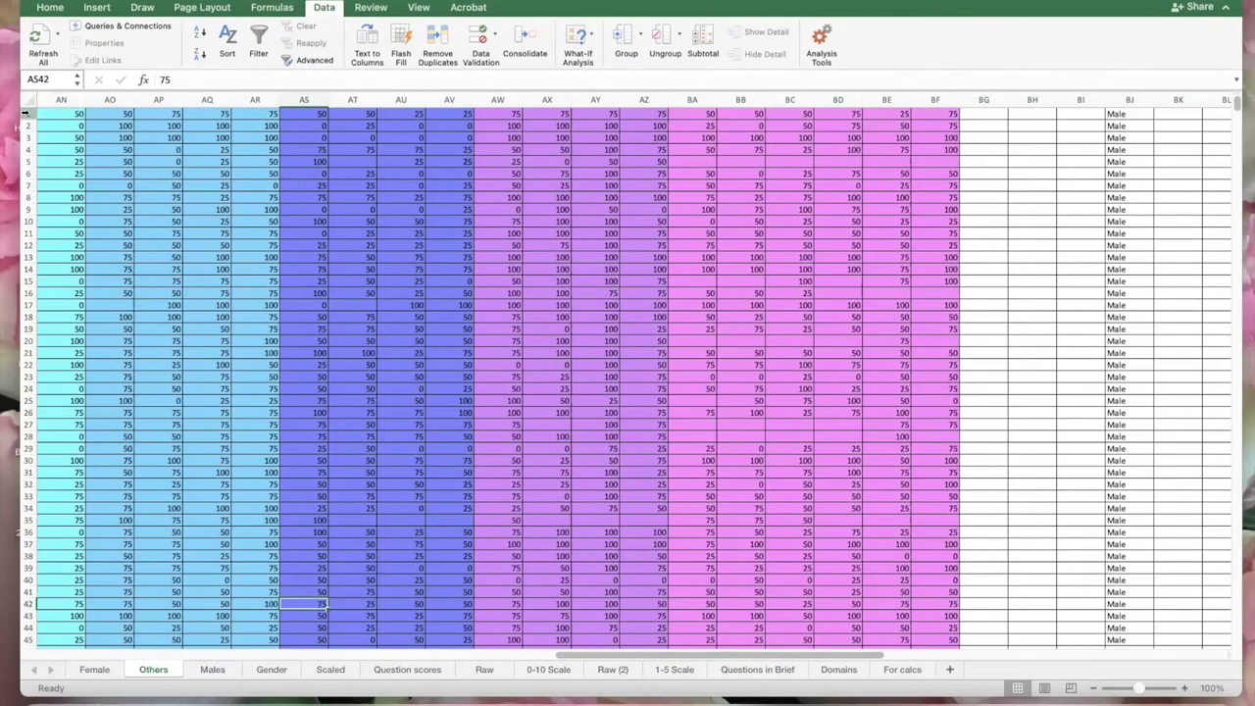
{"action": "left_click_drag", "start_coordinate": [25, 114], "coordinate": [106, 163]}
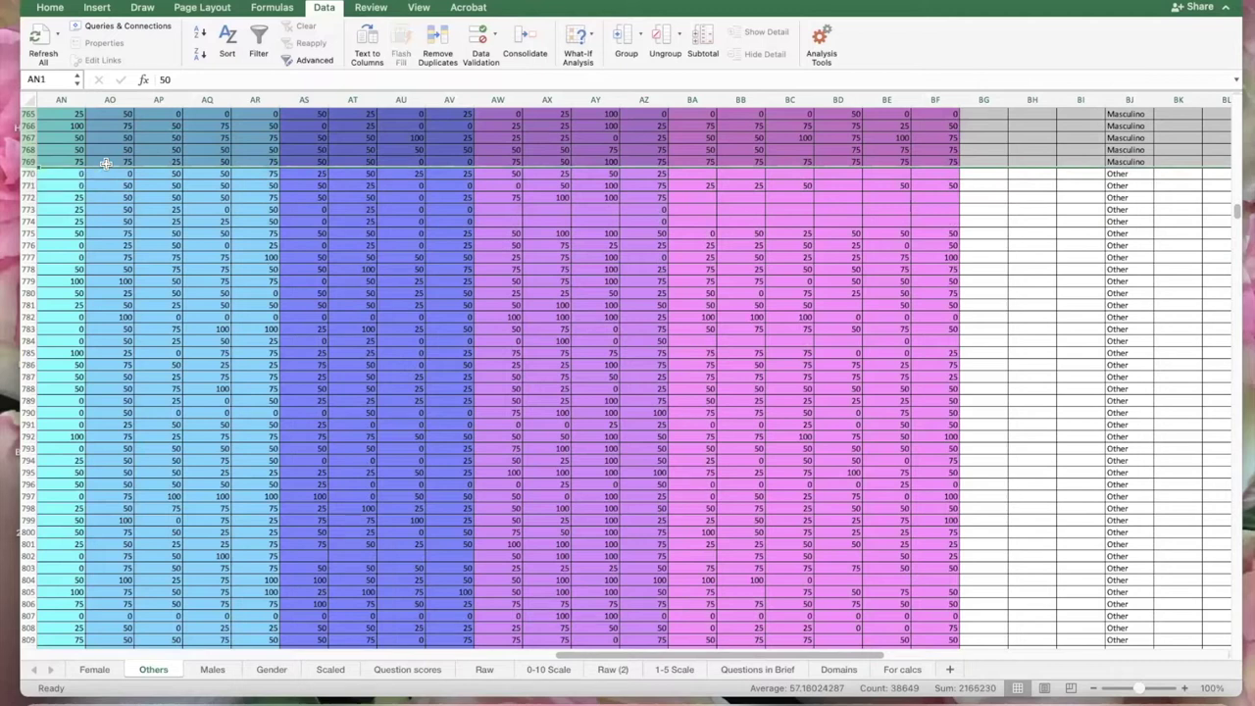
{"action": "right_click", "coordinate": [203, 144]}
{"action": "left_click", "coordinate": [238, 242]}
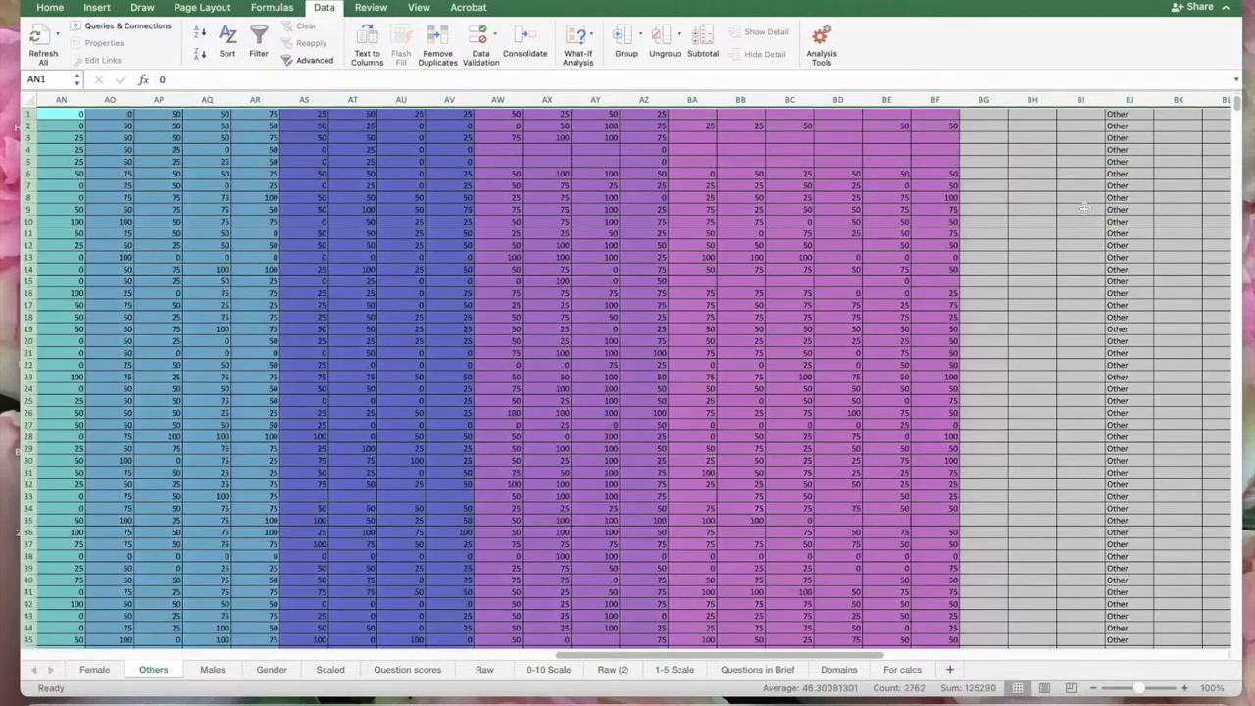
{"action": "left_click", "coordinate": [1084, 207]}
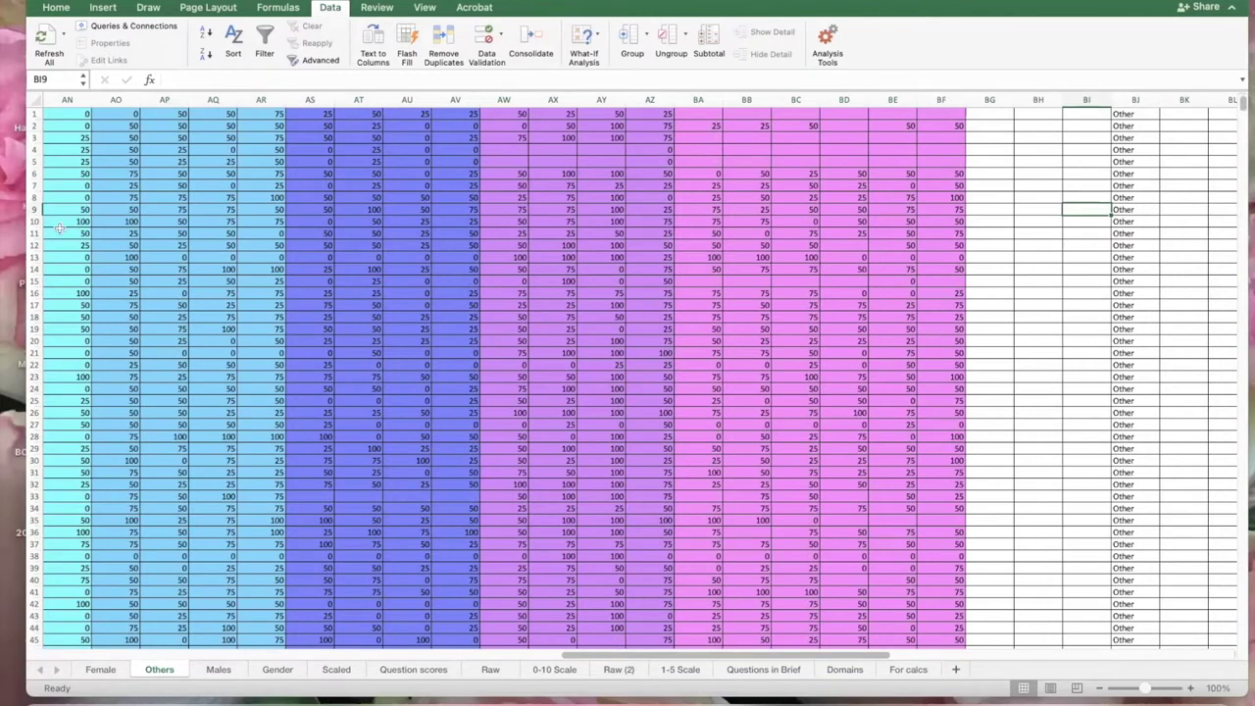
Insert four blank rows above the data in the Female sheet
{"action": "left_click", "coordinate": [100, 669]}
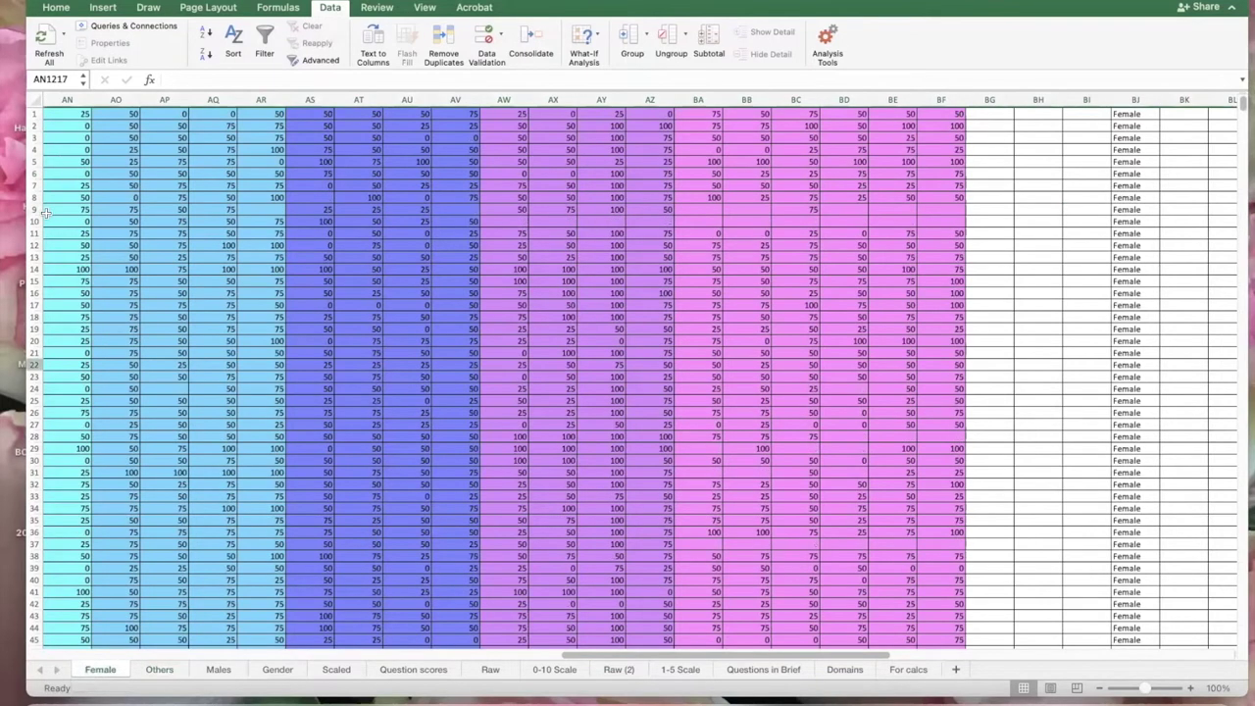
{"action": "left_click", "coordinate": [31, 114]}
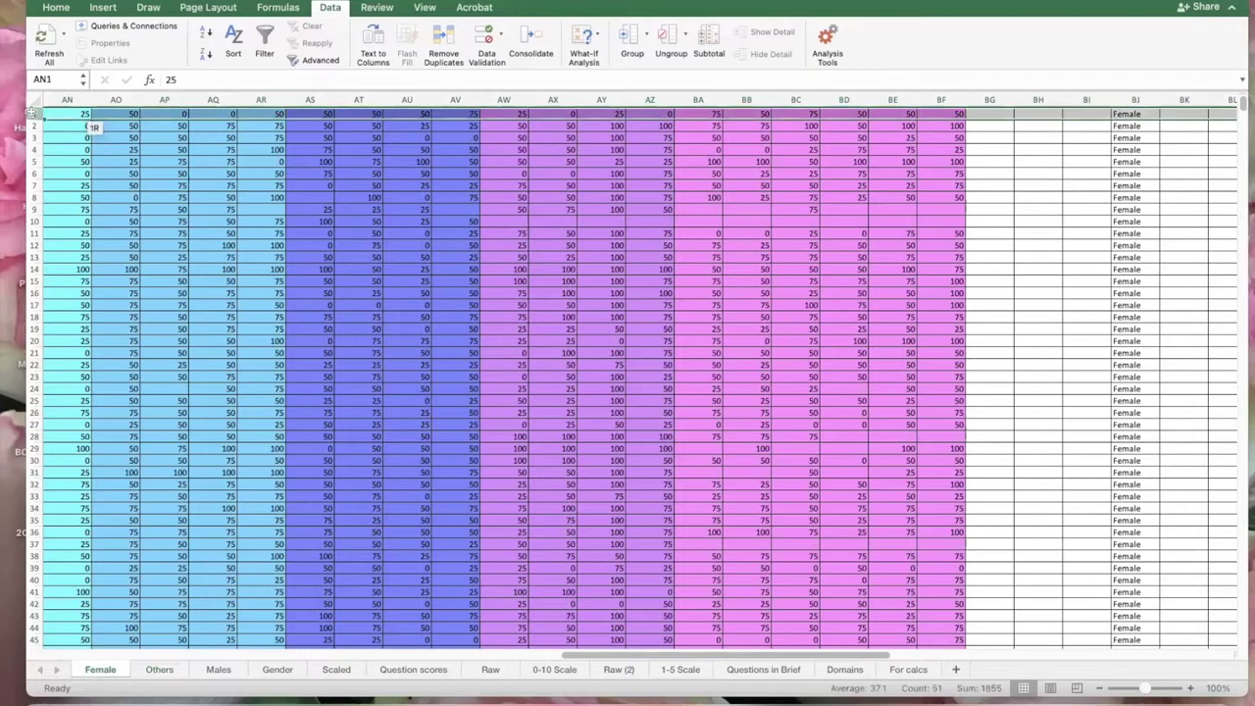
{"action": "right_click", "coordinate": [32, 114]}
{"action": "left_click", "coordinate": [44, 196]}
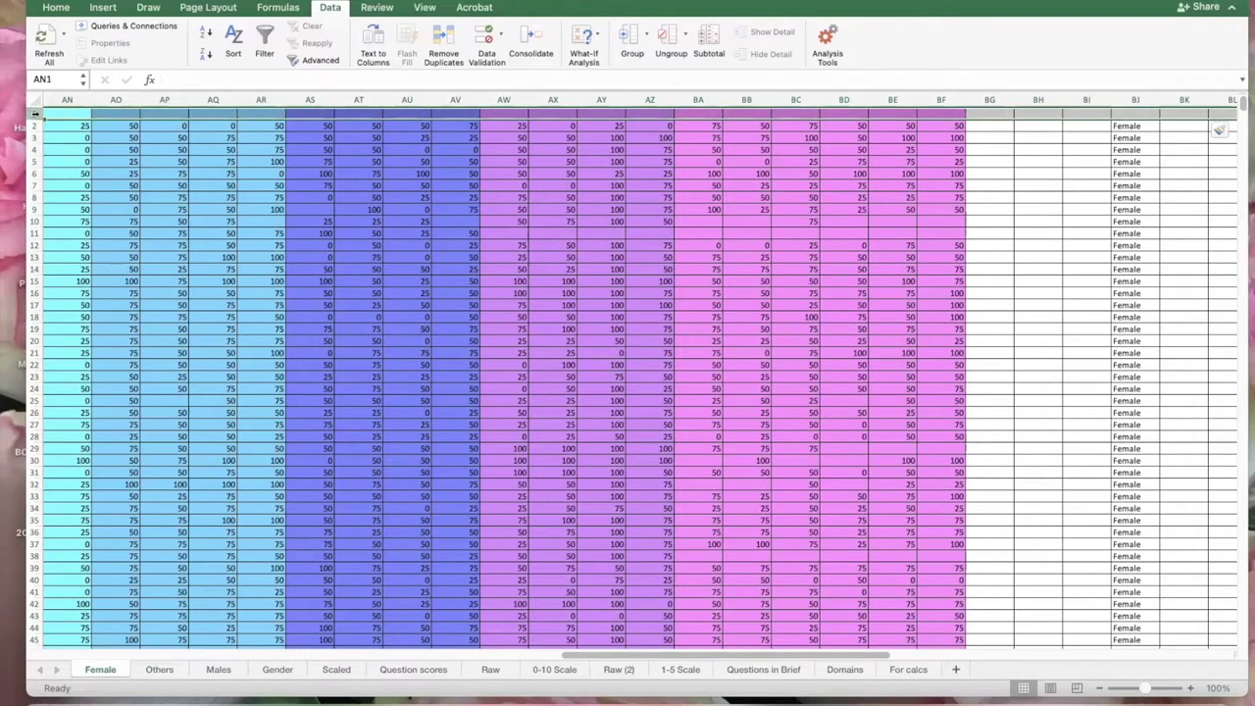
{"action": "right_click", "coordinate": [36, 113]}
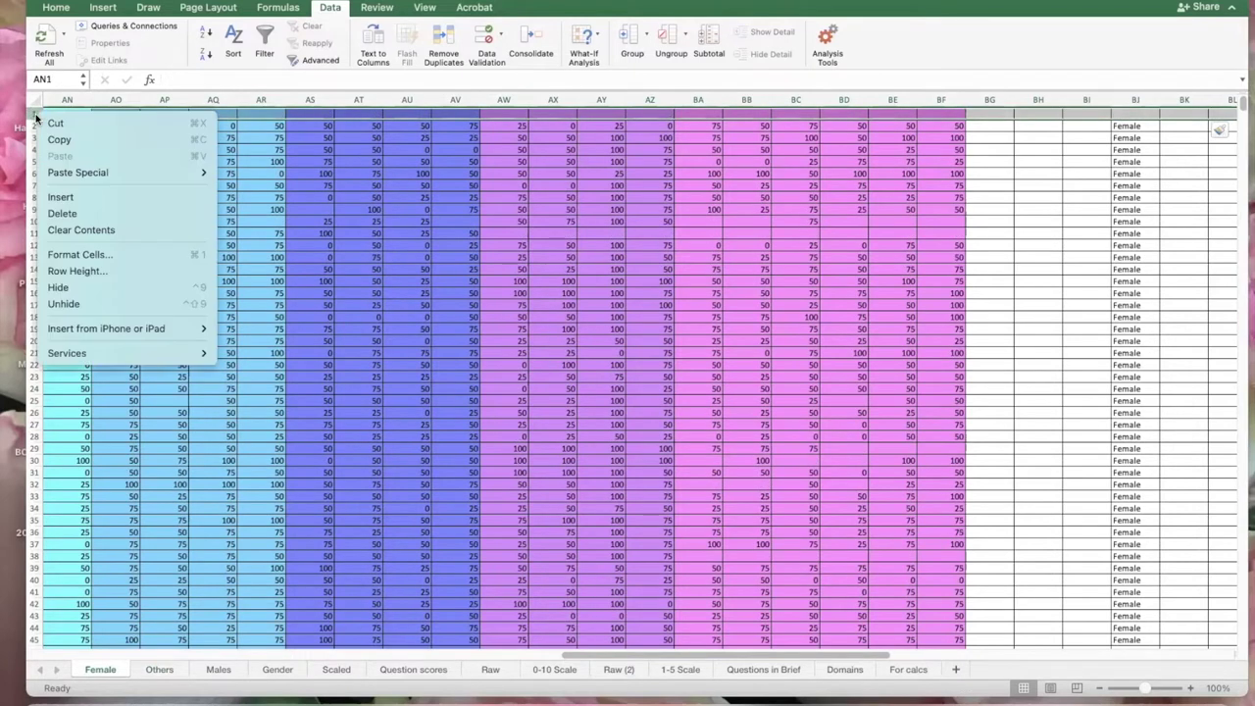
{"action": "left_click", "coordinate": [58, 197]}
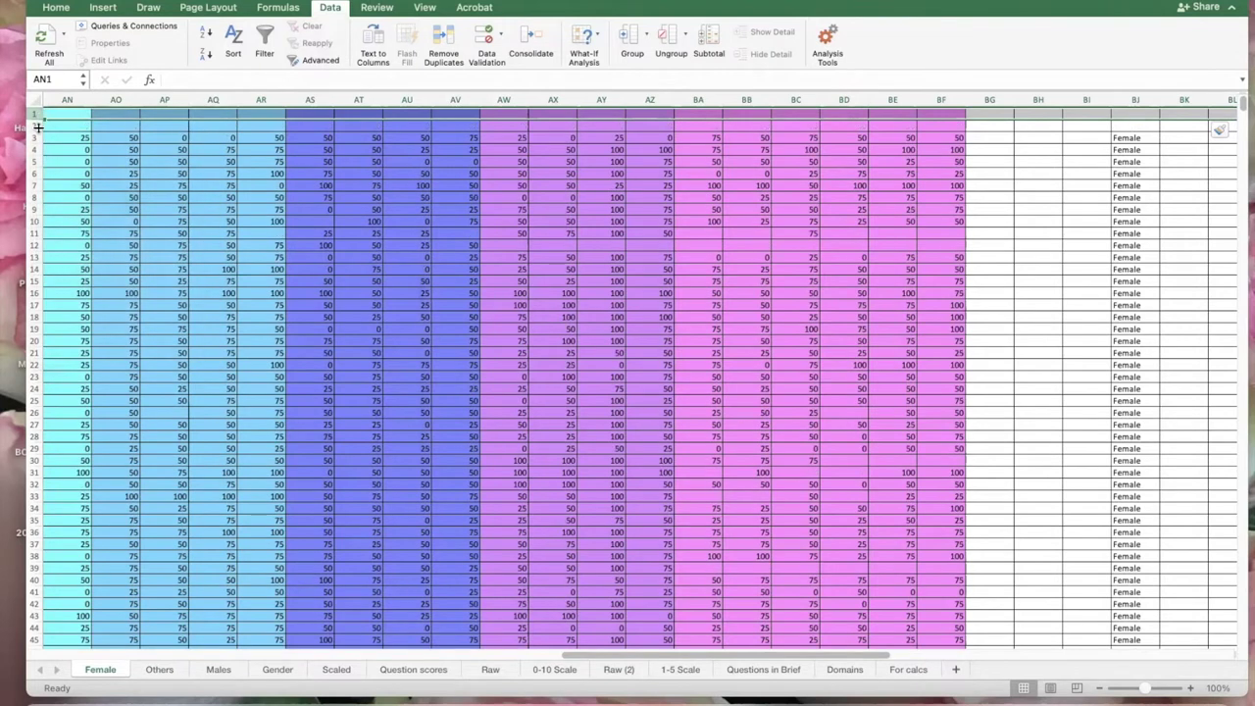
{"action": "left_click", "coordinate": [36, 123]}
{"action": "right_click", "coordinate": [35, 124]}
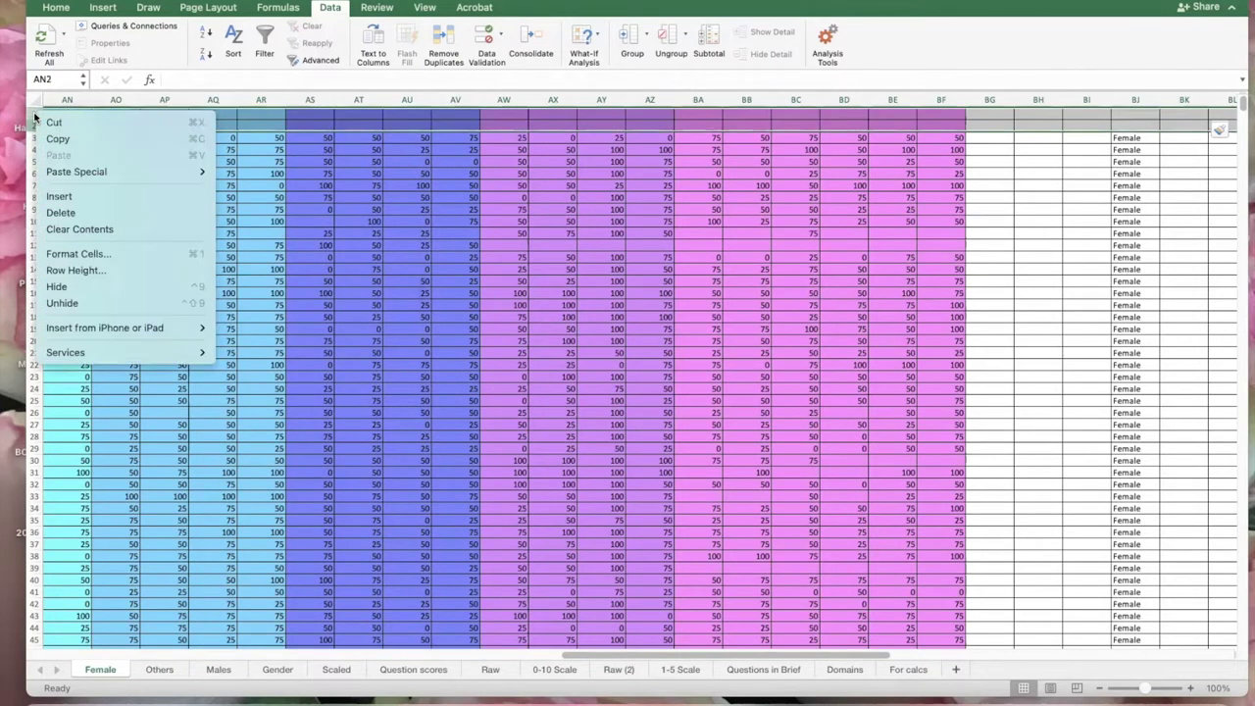
{"action": "left_click", "coordinate": [59, 197]}
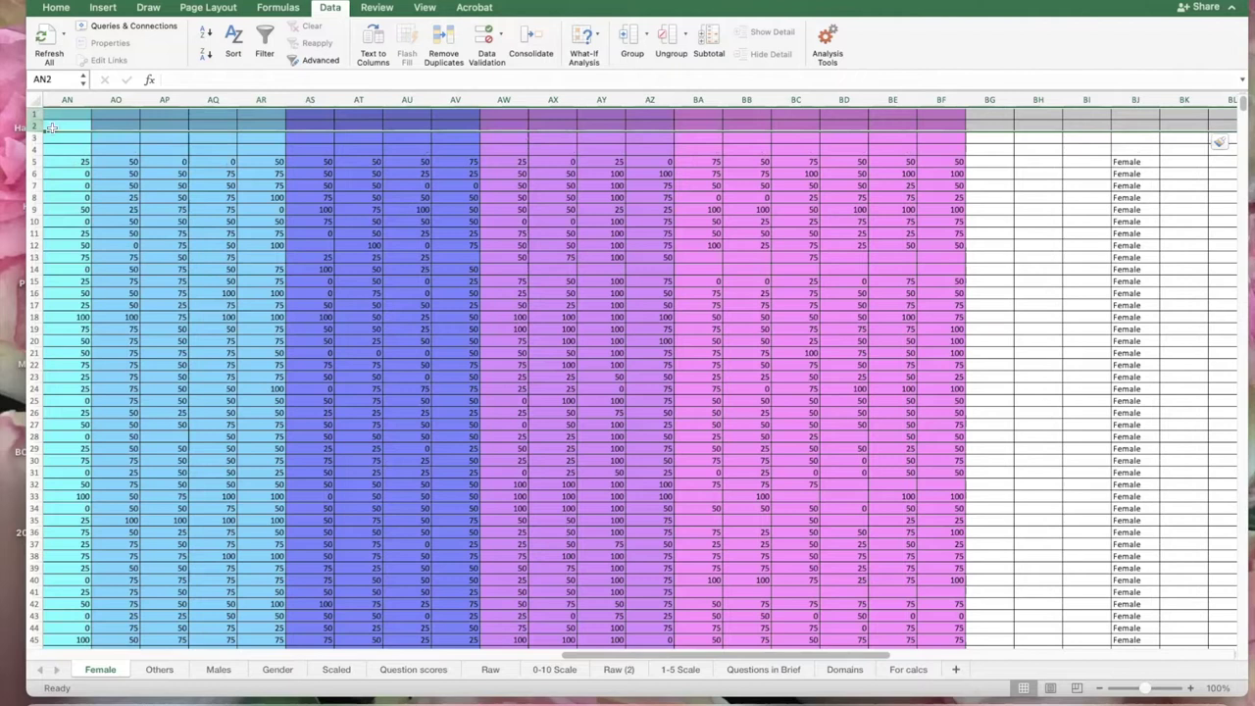
Insert four more blank rows above the data in the Female sheet and return to cell A1
{"action": "left_click_drag", "start_coordinate": [36, 149], "coordinate": [29, 112]}
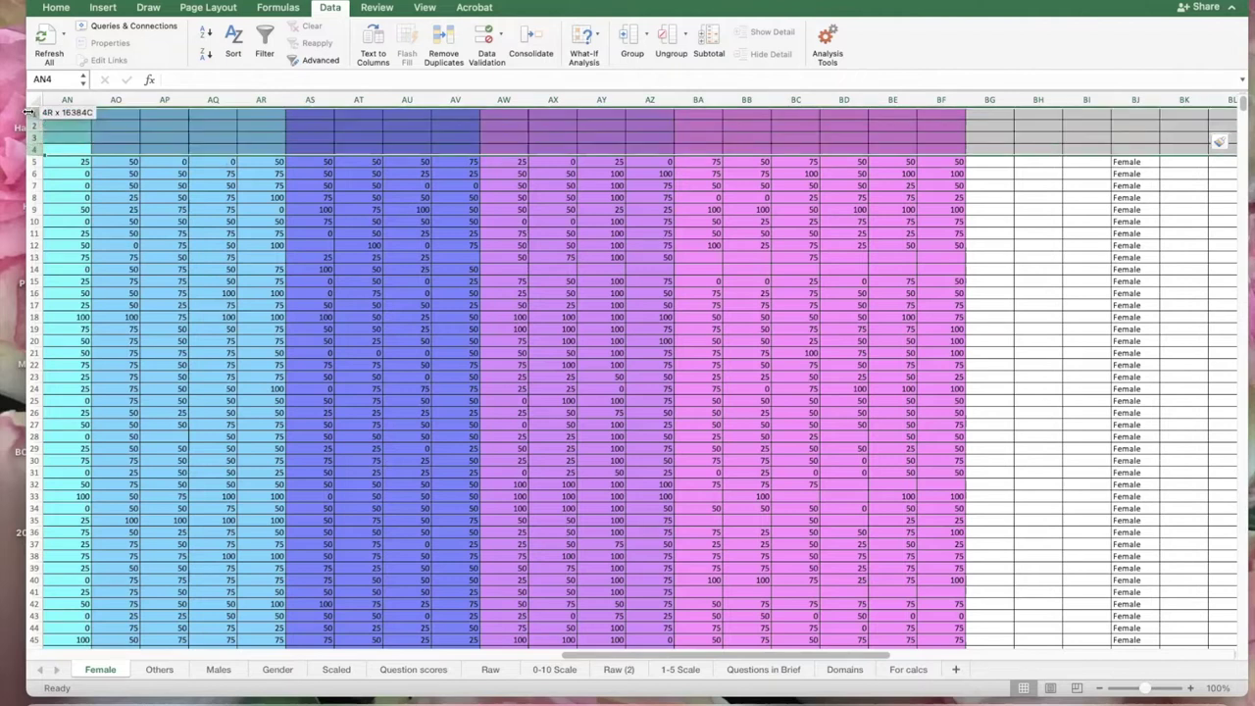
{"action": "right_click", "coordinate": [29, 112]}
{"action": "left_click", "coordinate": [67, 197]}
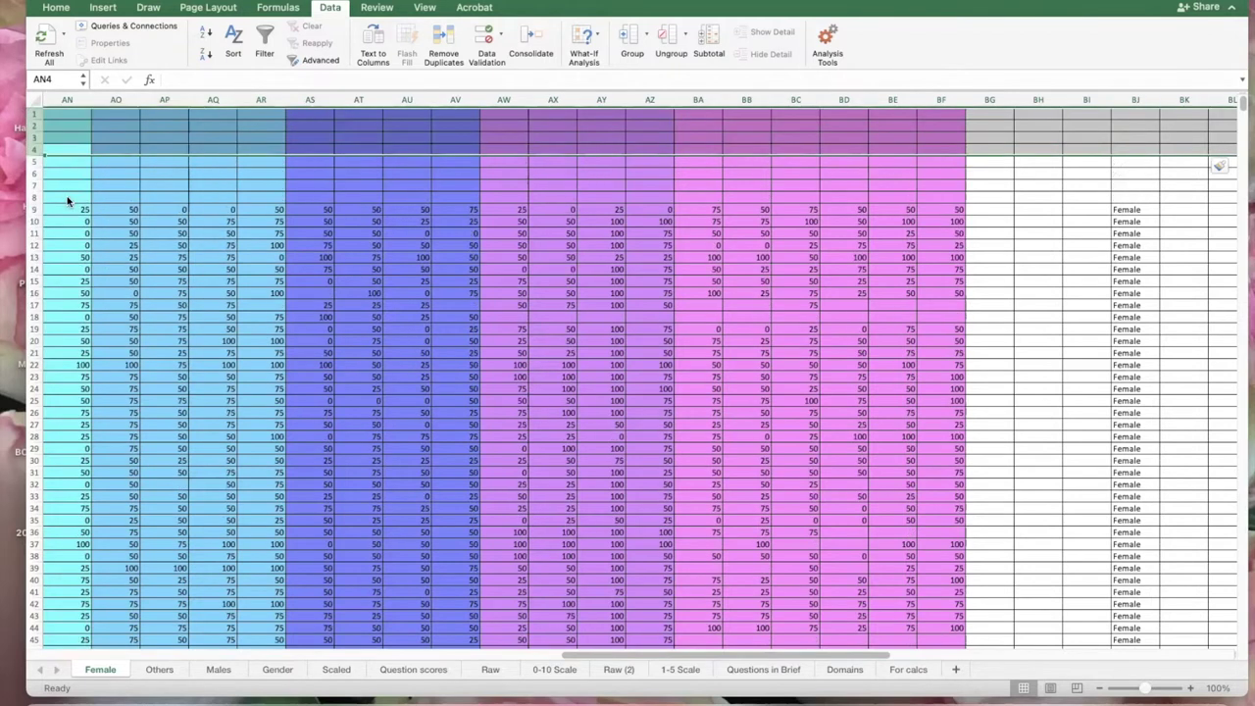
{"action": "left_click", "coordinate": [182, 172]}
{"action": "left_click_drag", "start_coordinate": [571, 657], "coordinate": [468, 659]}
{"action": "scroll", "coordinate": [53, 163], "scroll_direction": "left", "scroll_amount": 15}
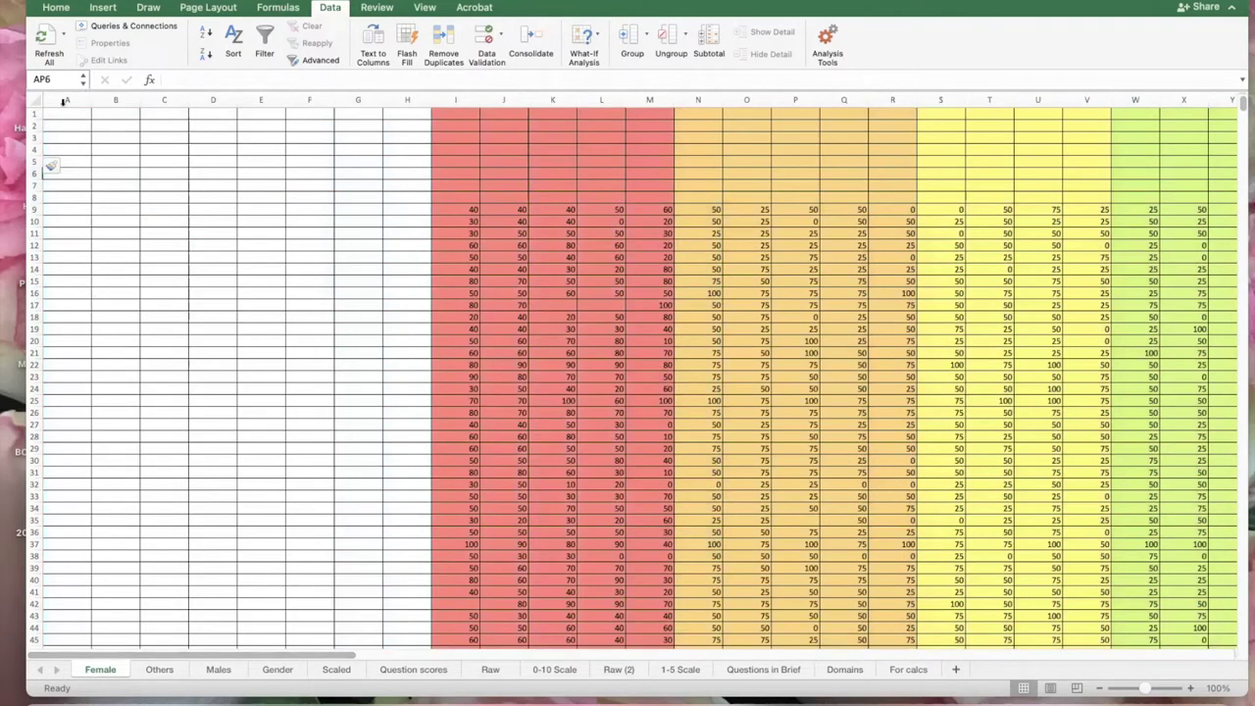
{"action": "left_click", "coordinate": [64, 115]}
Insert two blank rows above the data in the Others sheet
{"action": "left_click", "coordinate": [157, 668]}
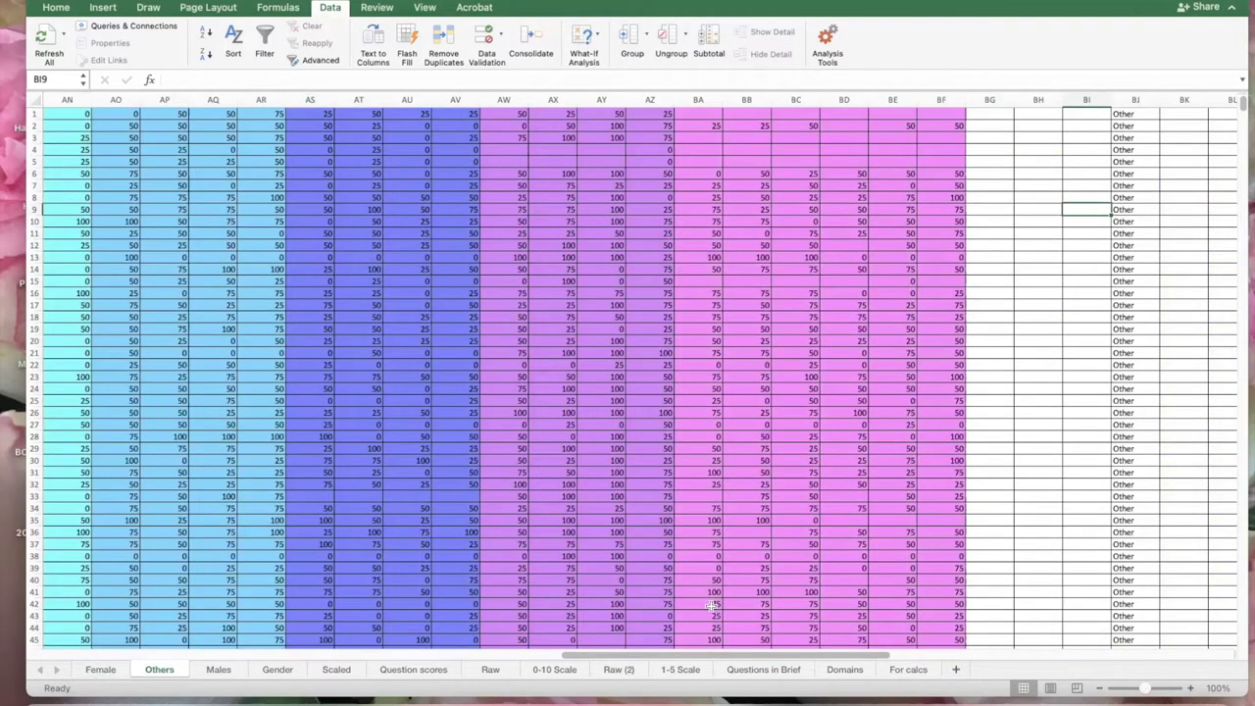
{"action": "left_click_drag", "start_coordinate": [686, 658], "coordinate": [10, 458]}
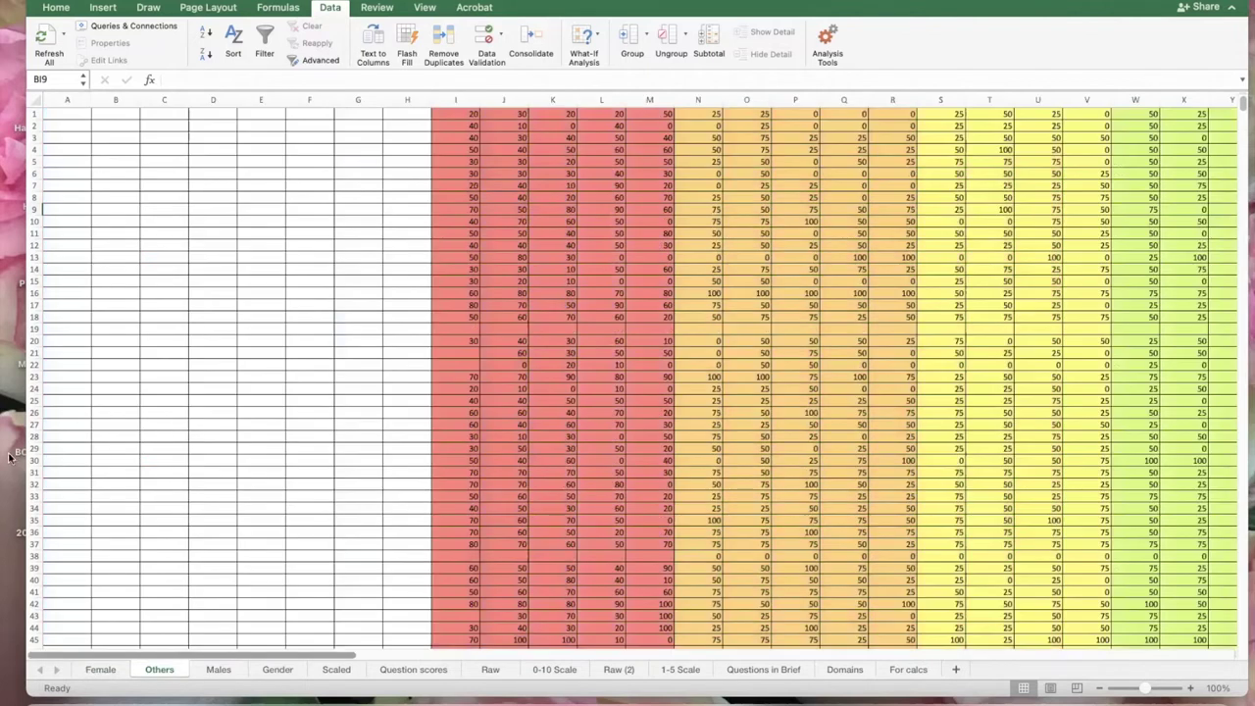
{"action": "left_click", "coordinate": [34, 116]}
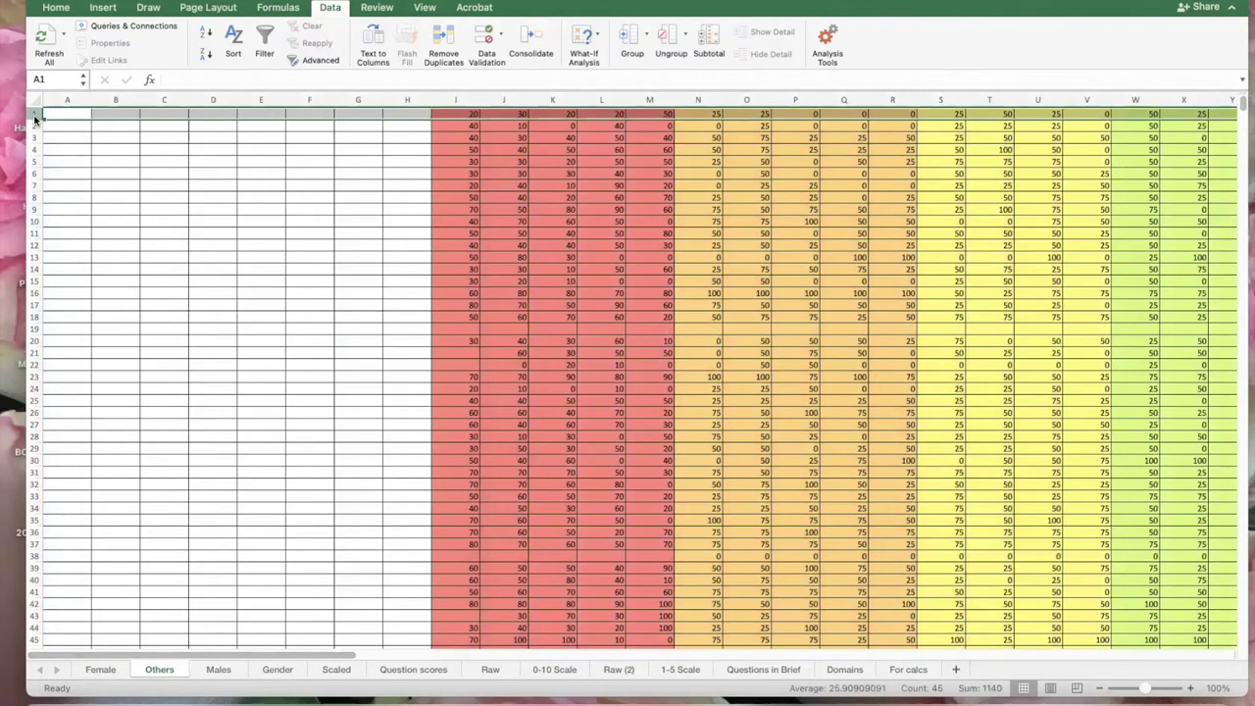
{"action": "right_click", "coordinate": [35, 117]}
{"action": "left_click", "coordinate": [53, 197]}
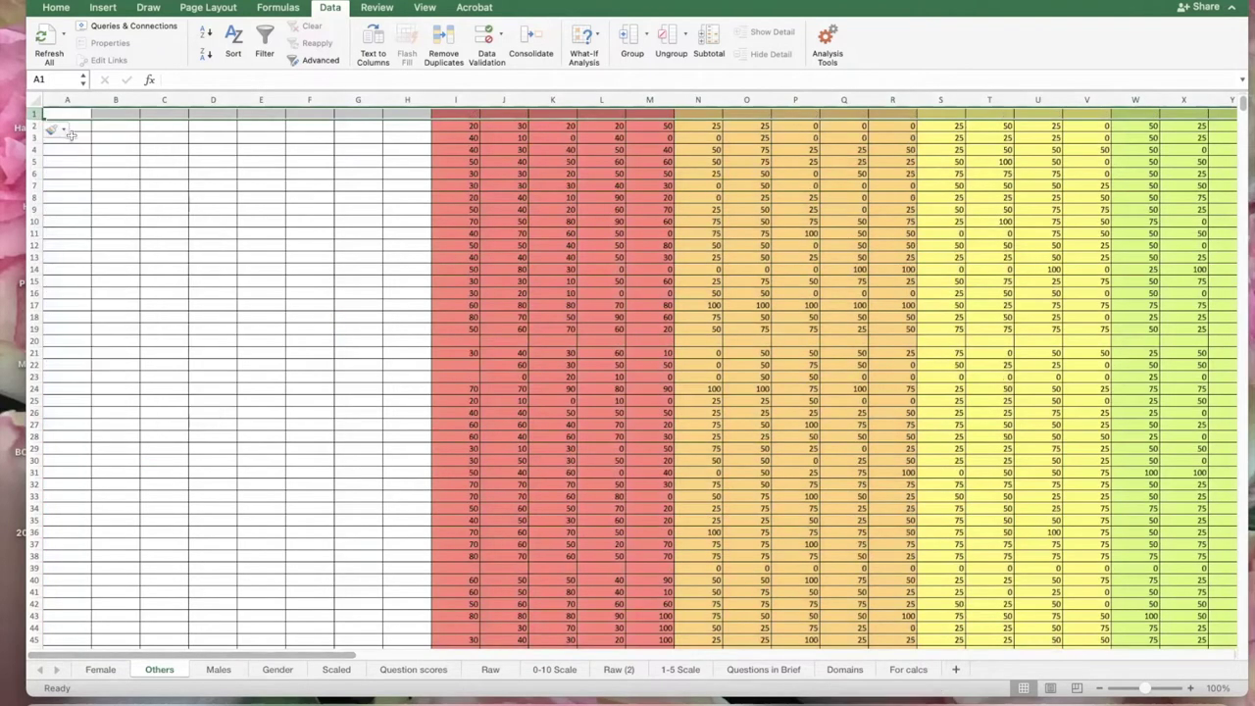
{"action": "left_click", "coordinate": [58, 137]}
{"action": "left_click", "coordinate": [32, 116]}
{"action": "right_click", "coordinate": [33, 116]}
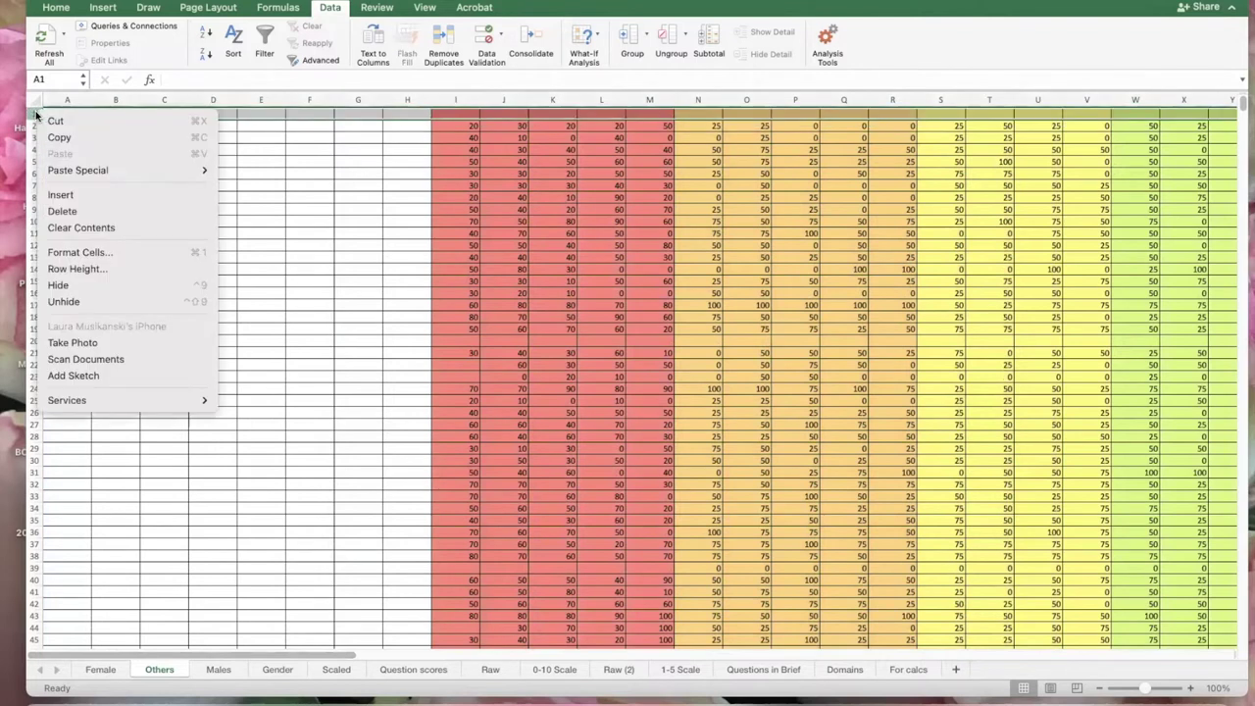
{"action": "left_click", "coordinate": [60, 195]}
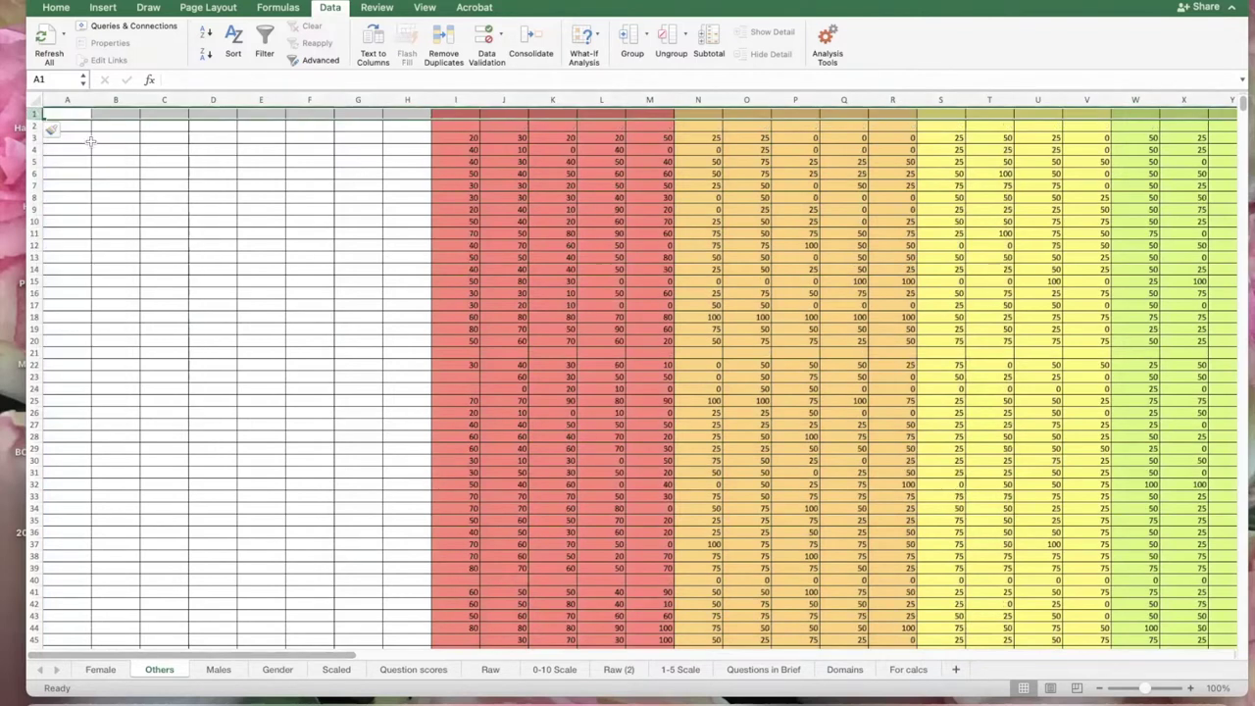
Insert six more blank rows above the data in the Others sheet and return to cell A1
{"action": "left_click", "coordinate": [34, 120]}
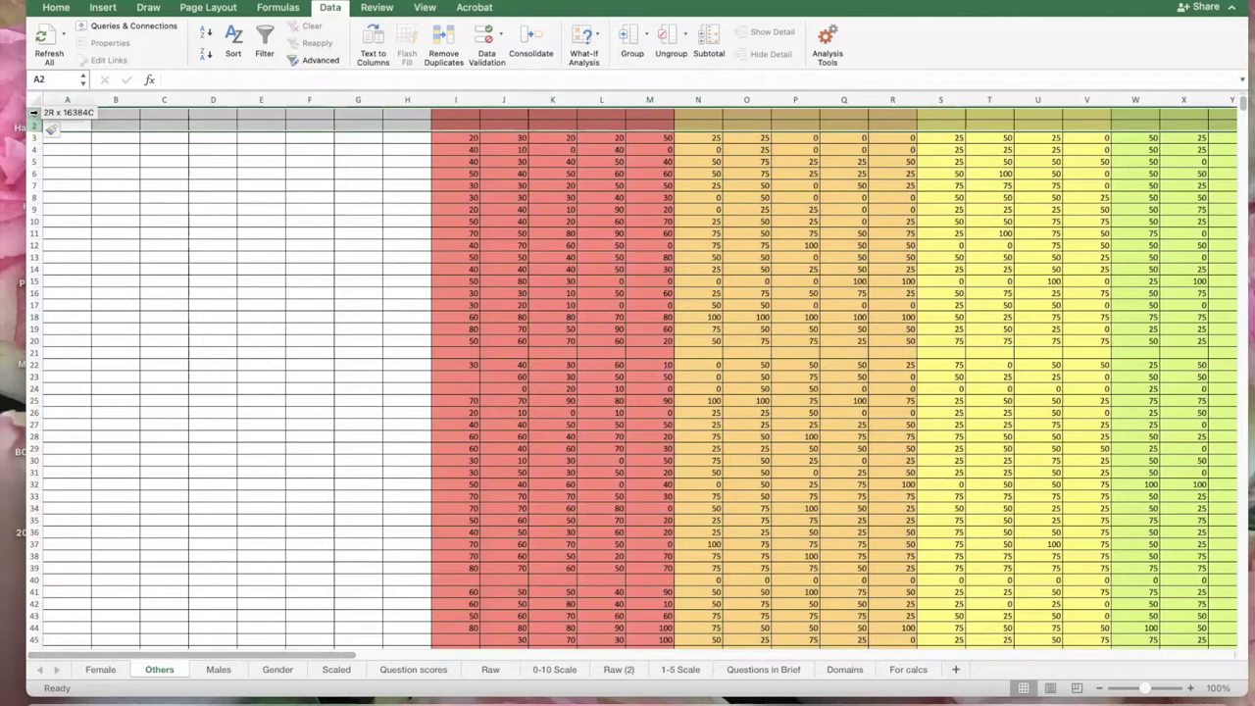
{"action": "right_click", "coordinate": [33, 120]}
{"action": "left_click", "coordinate": [54, 192]}
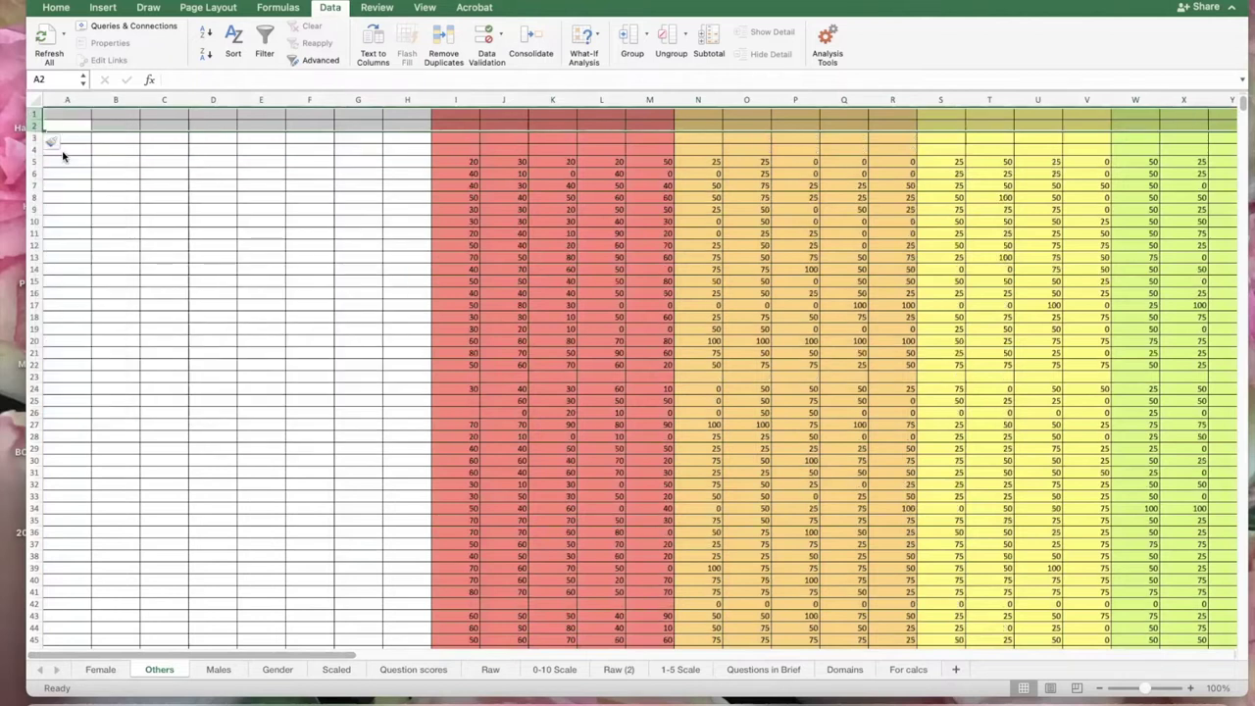
{"action": "left_click", "coordinate": [108, 152]}
{"action": "left_click_drag", "start_coordinate": [36, 147], "coordinate": [36, 114]}
{"action": "right_click", "coordinate": [38, 114]}
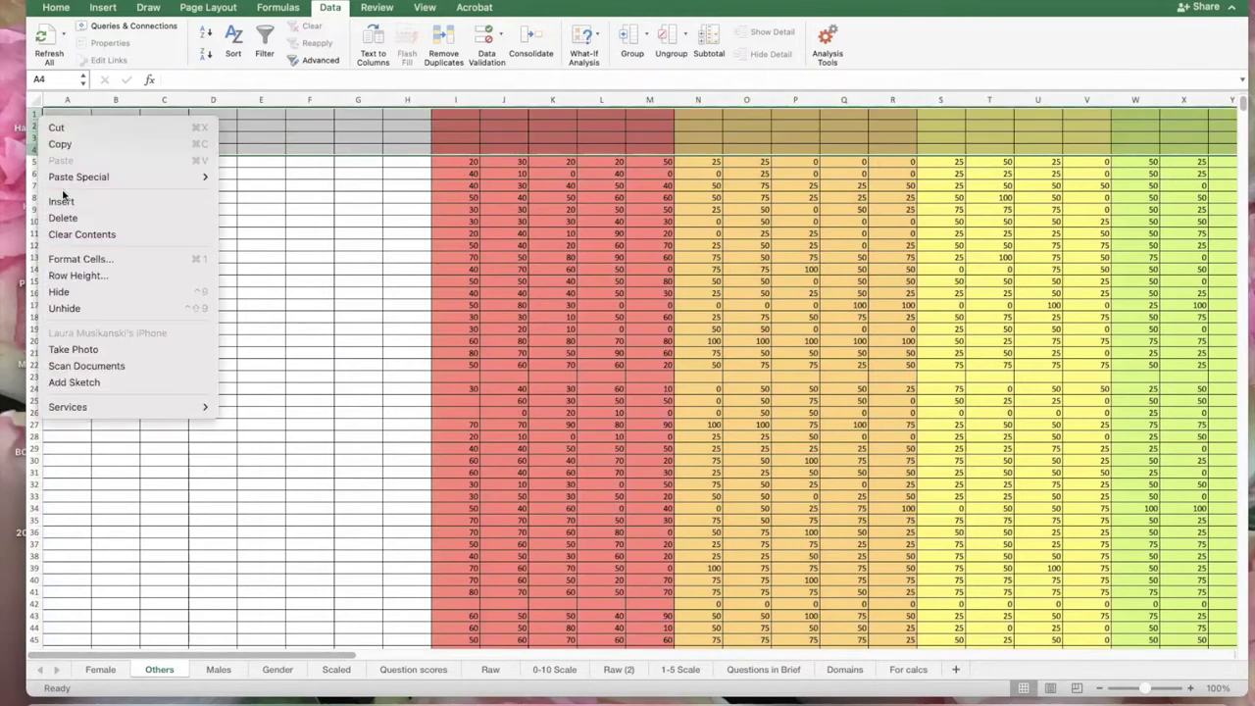
{"action": "left_click", "coordinate": [64, 200]}
{"action": "left_click", "coordinate": [69, 116]}
Insert two blank rows above the data in the Males sheet
{"action": "left_click", "coordinate": [218, 671]}
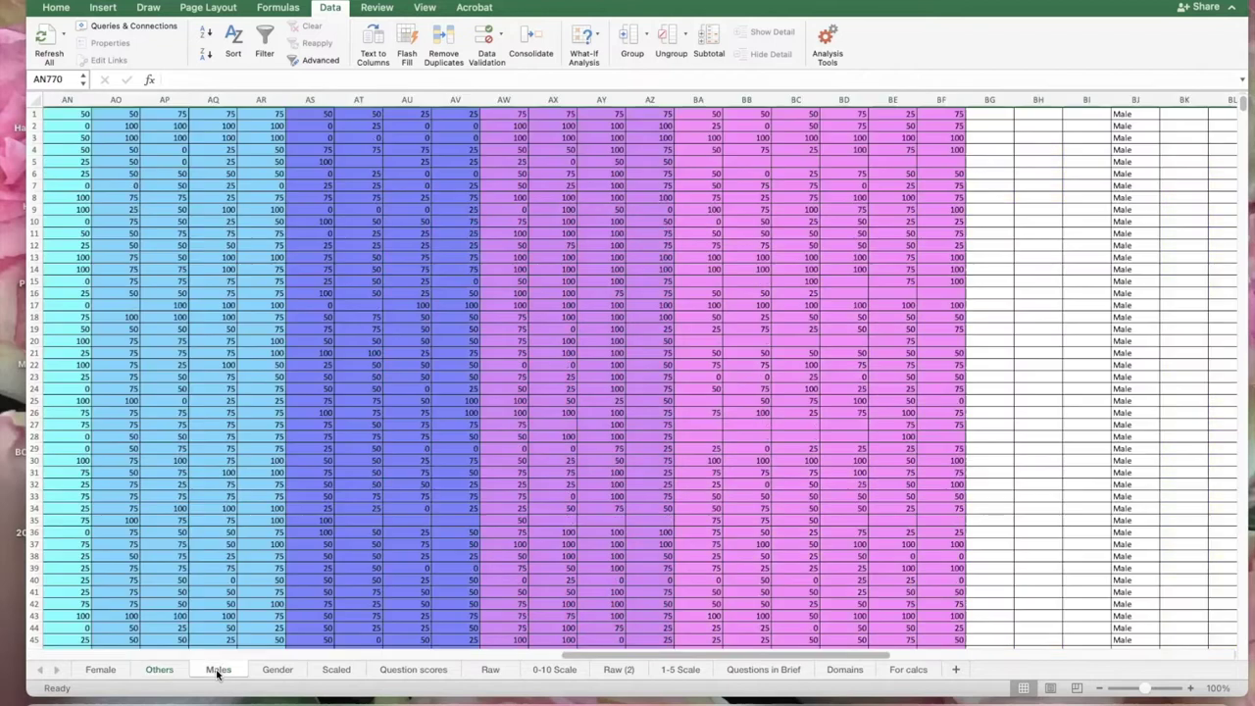
{"action": "left_click_drag", "start_coordinate": [699, 667], "coordinate": [42, 633]}
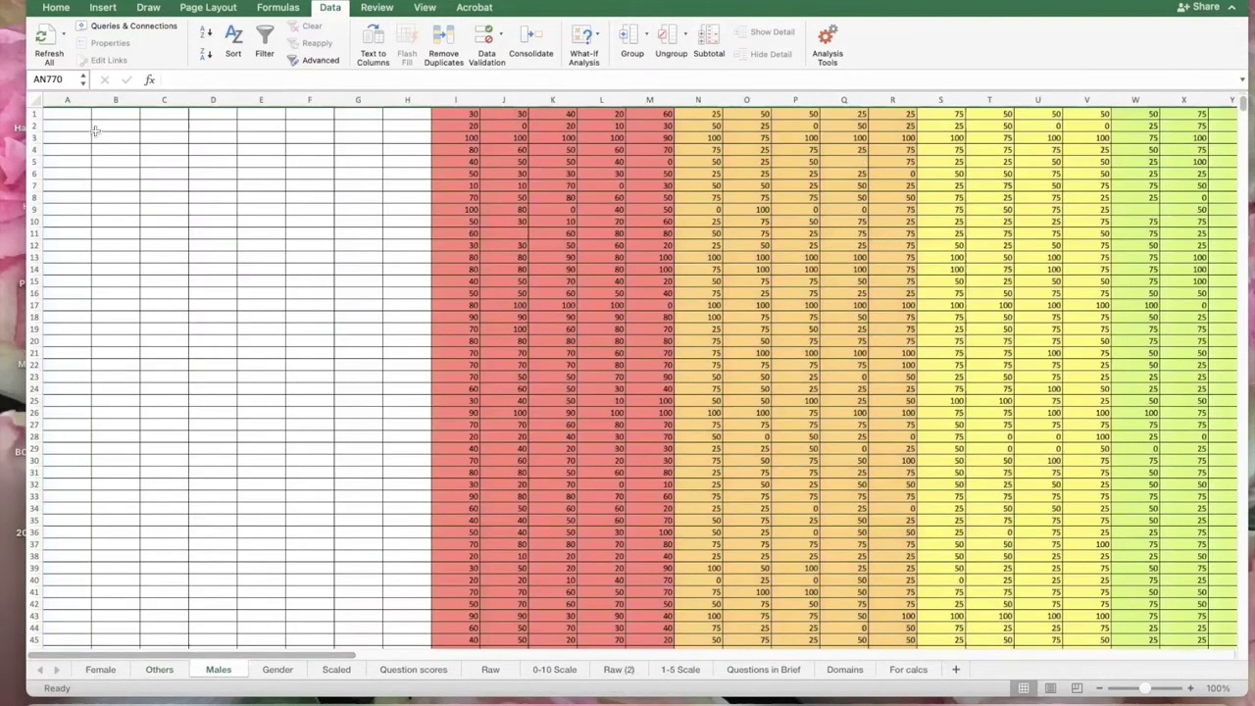
{"action": "right_click", "coordinate": [36, 115]}
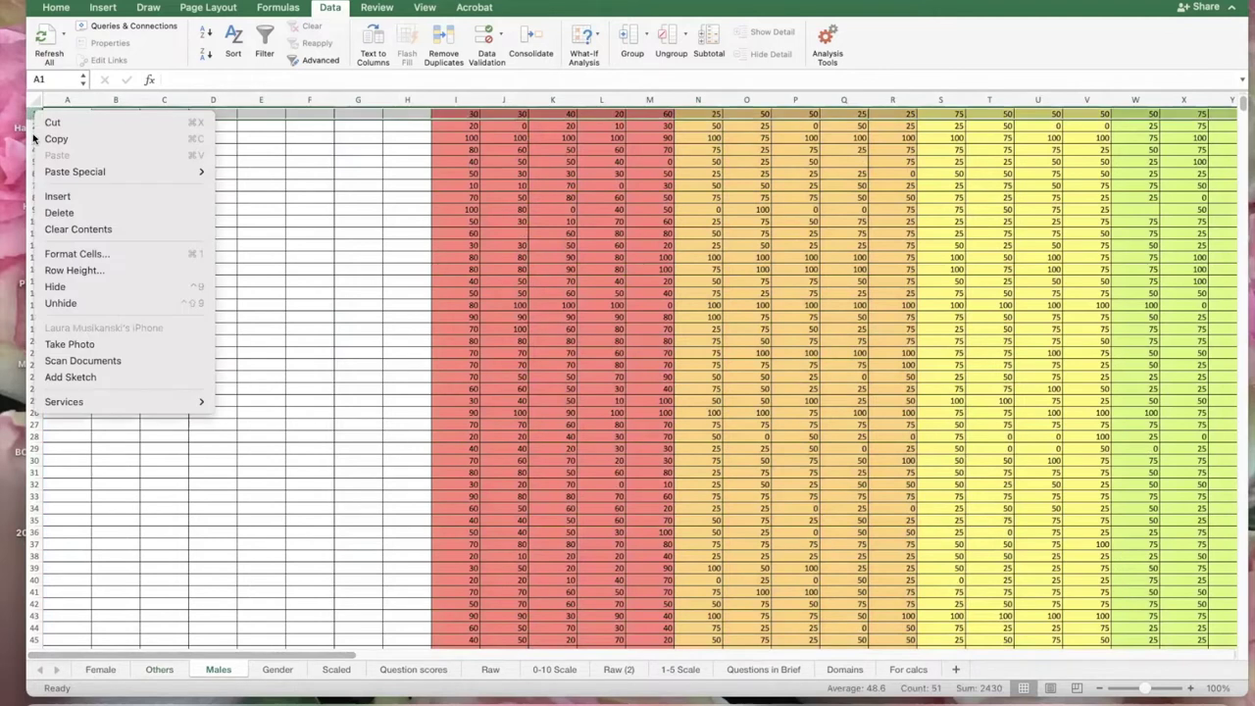
{"action": "left_click", "coordinate": [50, 196]}
{"action": "left_click", "coordinate": [55, 128]}
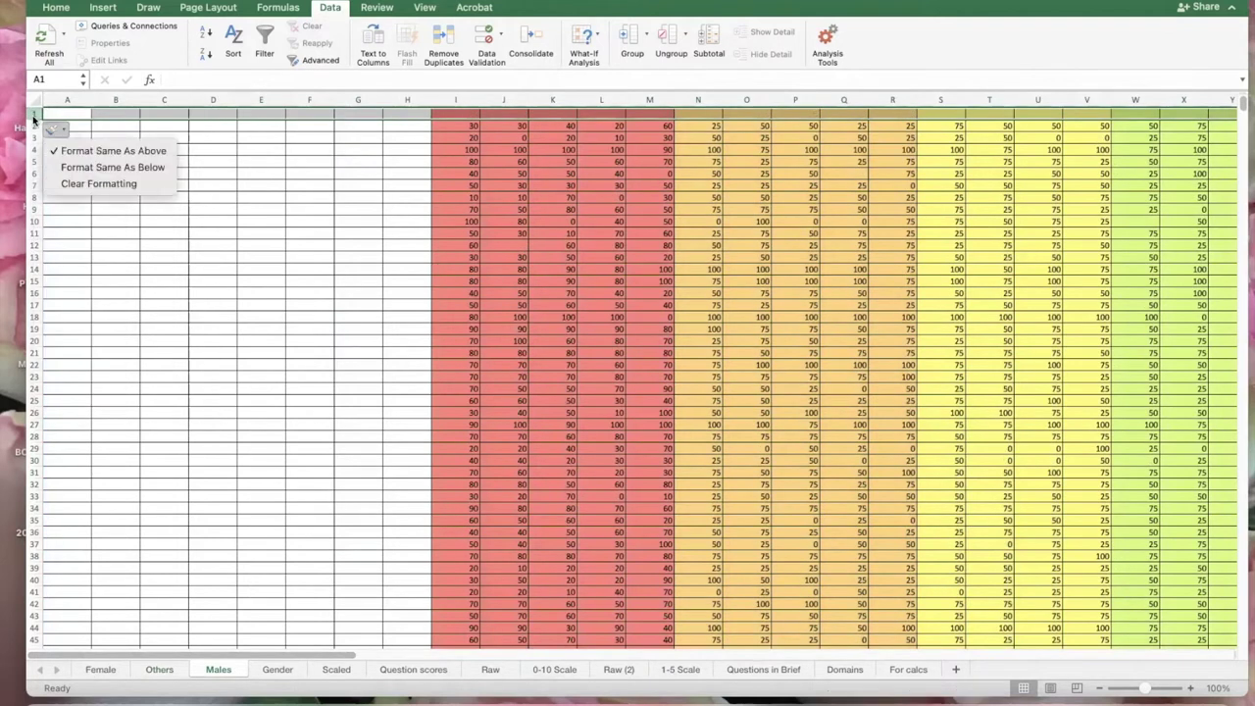
{"action": "right_click", "coordinate": [35, 114]}
{"action": "left_click", "coordinate": [34, 115]}
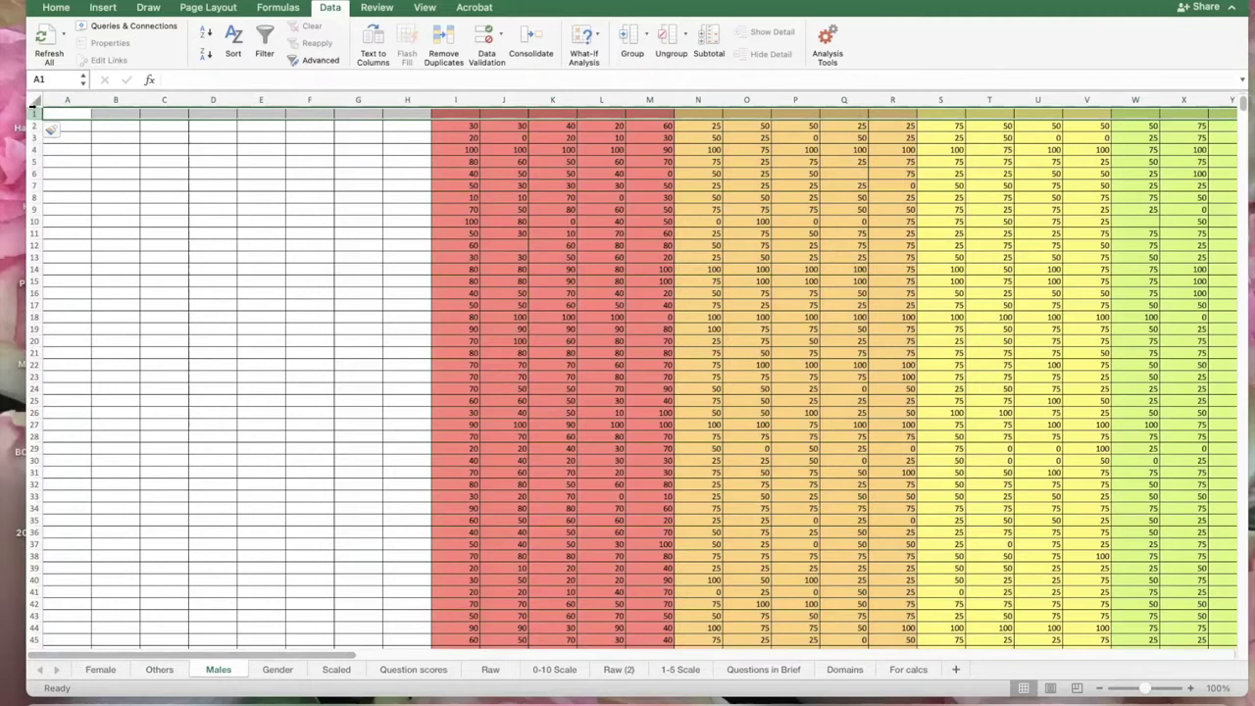
{"action": "right_click", "coordinate": [32, 117]}
{"action": "left_click", "coordinate": [56, 196]}
Add six more blank rows at the top of the Males sheet, above the data
{"action": "left_click_drag", "start_coordinate": [35, 126], "coordinate": [37, 115]}
{"action": "right_click", "coordinate": [37, 115]}
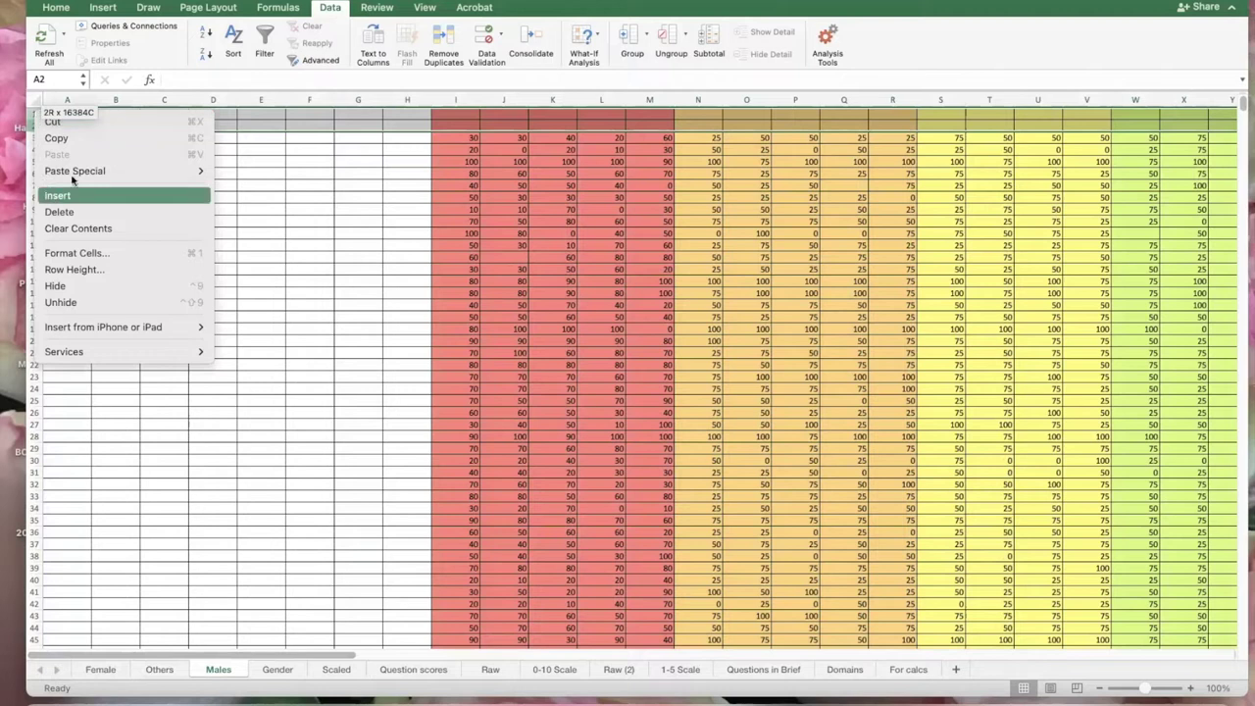
{"action": "left_click", "coordinate": [55, 194]}
{"action": "left_click_drag", "start_coordinate": [39, 149], "coordinate": [35, 114]}
{"action": "right_click", "coordinate": [35, 115]}
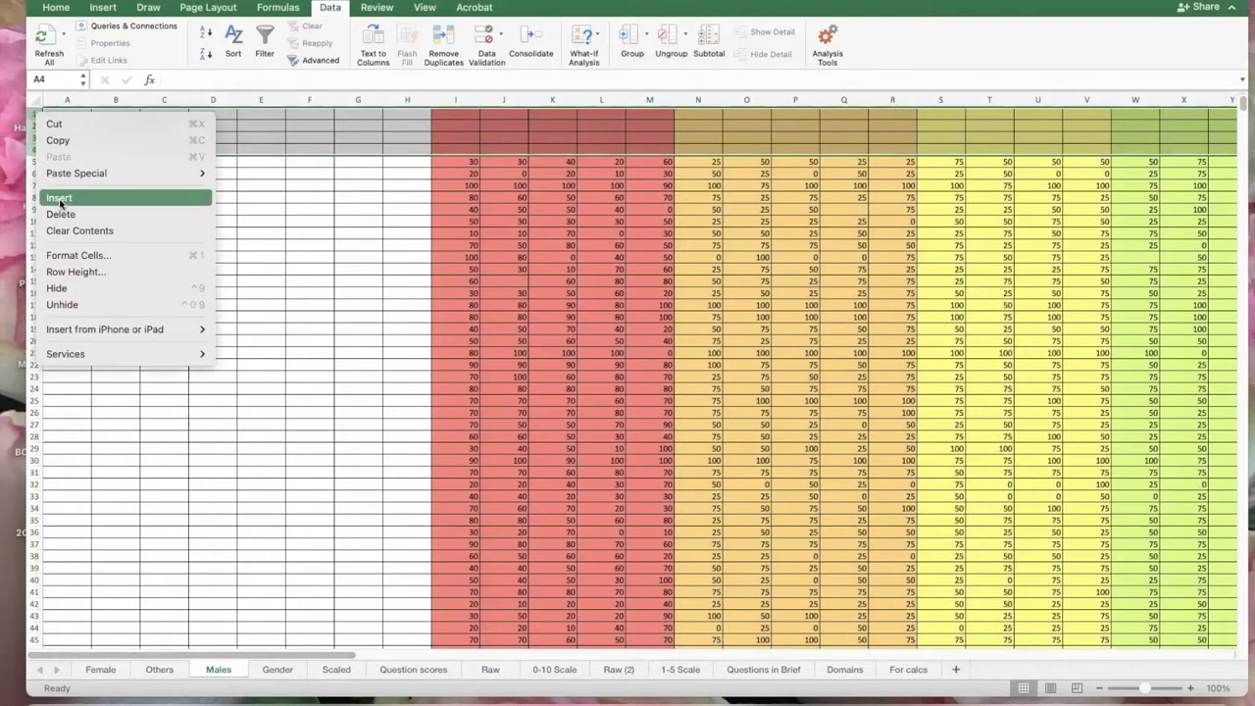
{"action": "left_click", "coordinate": [113, 197]}
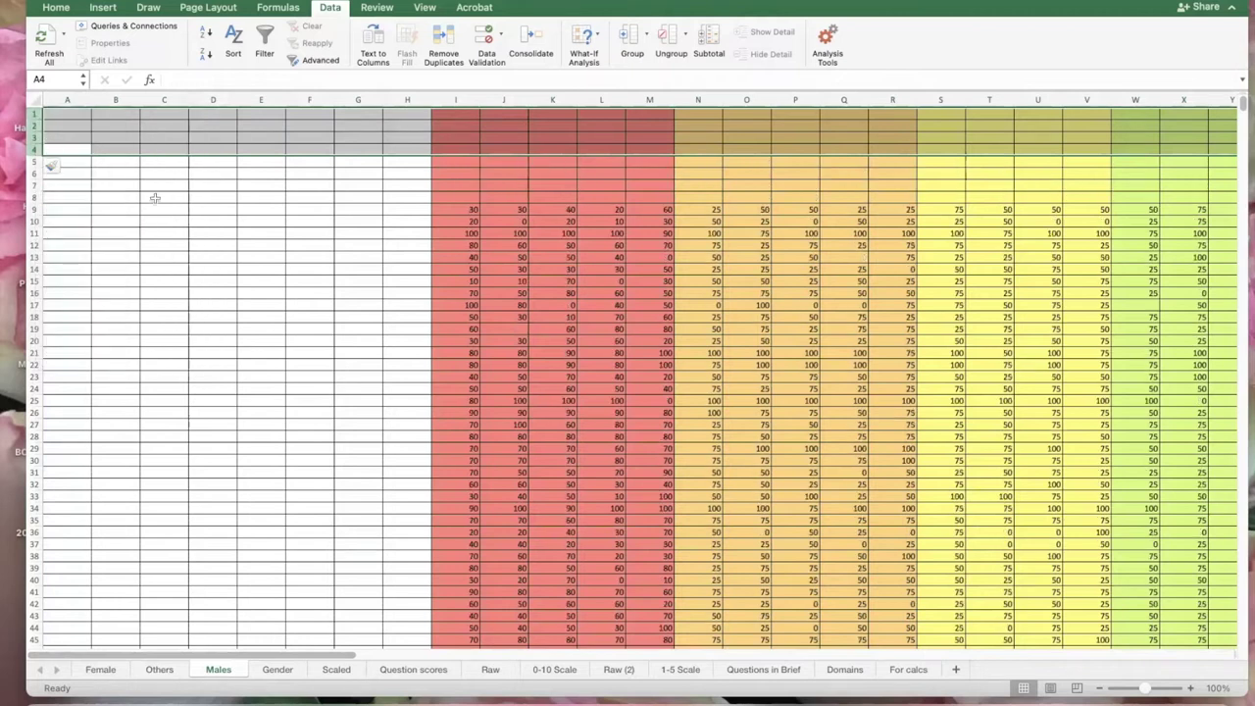
{"action": "left_click", "coordinate": [520, 172]}
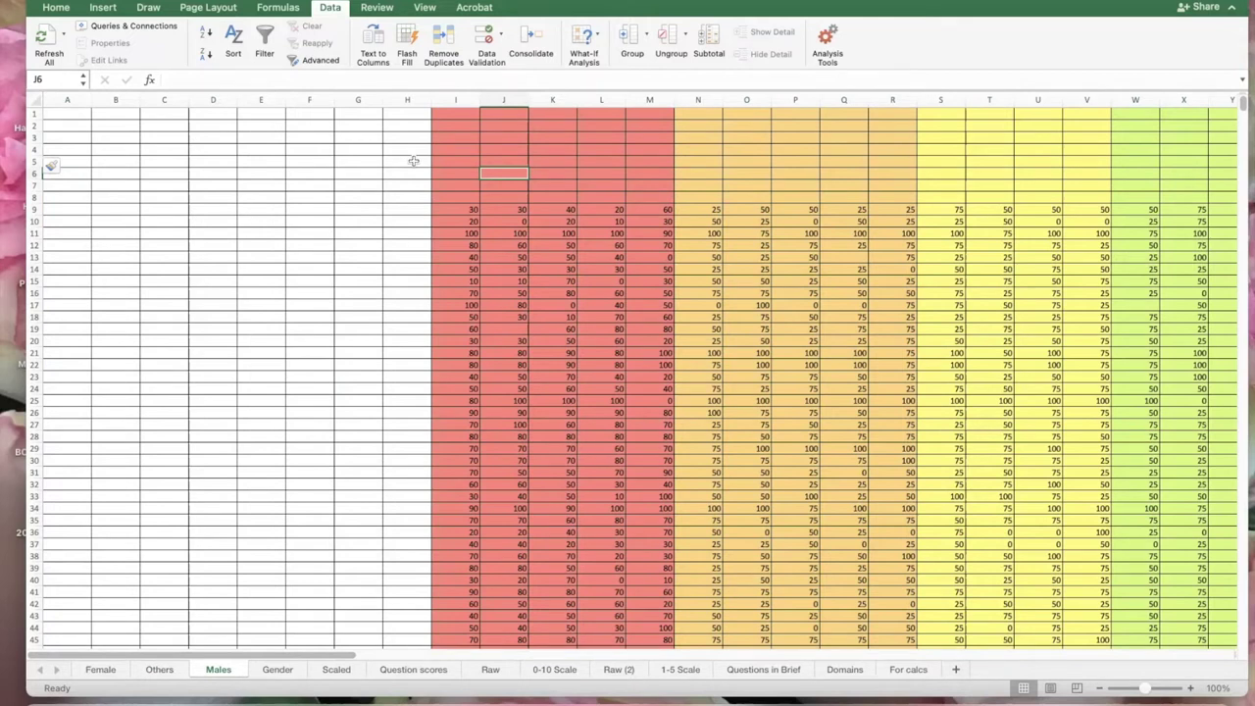
{"action": "left_click", "coordinate": [456, 99]}
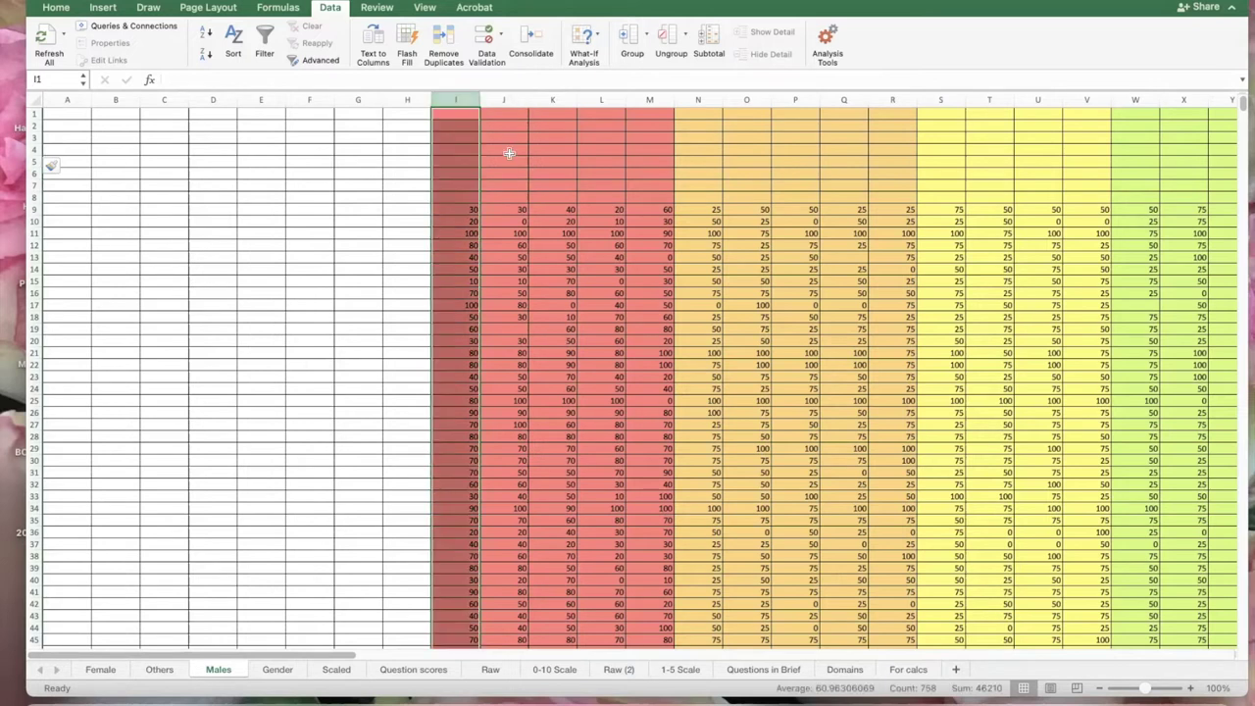
{"action": "left_click", "coordinate": [458, 96]}
Copy heading and formula rows 1 to 6 from the For calcs sheet and paste them at cell A1 of the Female sheet
{"action": "left_click", "coordinate": [902, 668]}
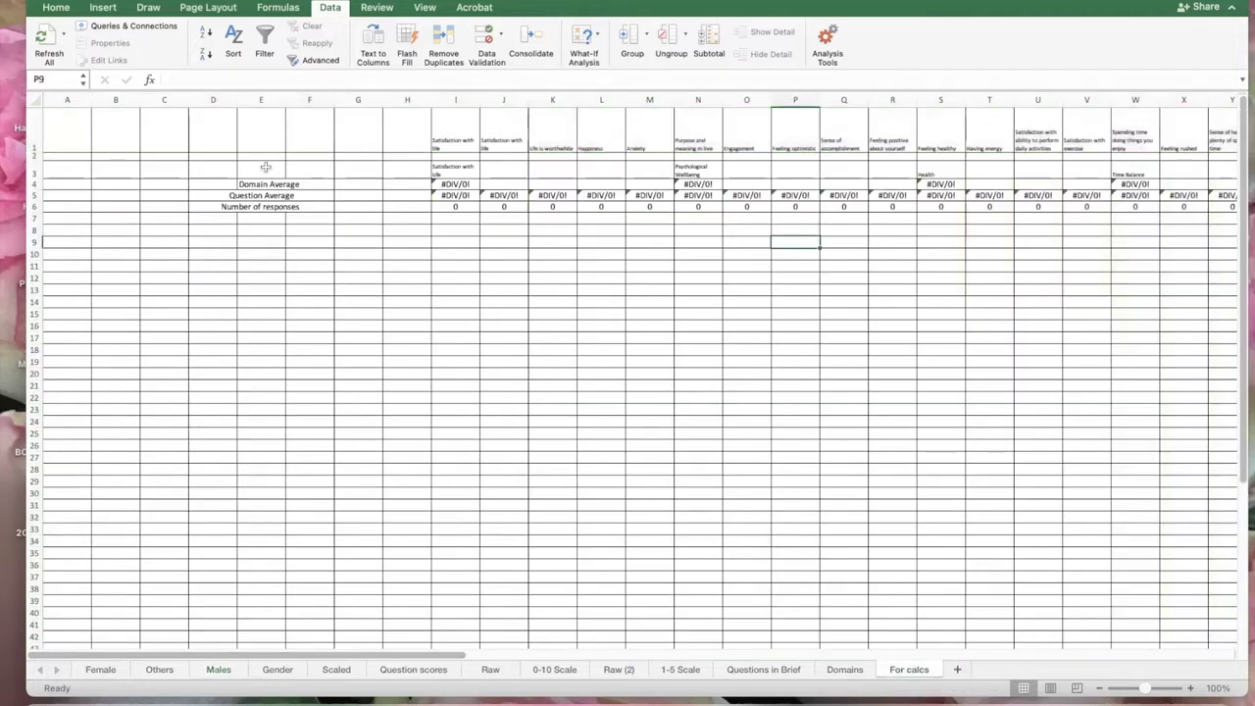
{"action": "left_click_drag", "start_coordinate": [34, 129], "coordinate": [31, 205]}
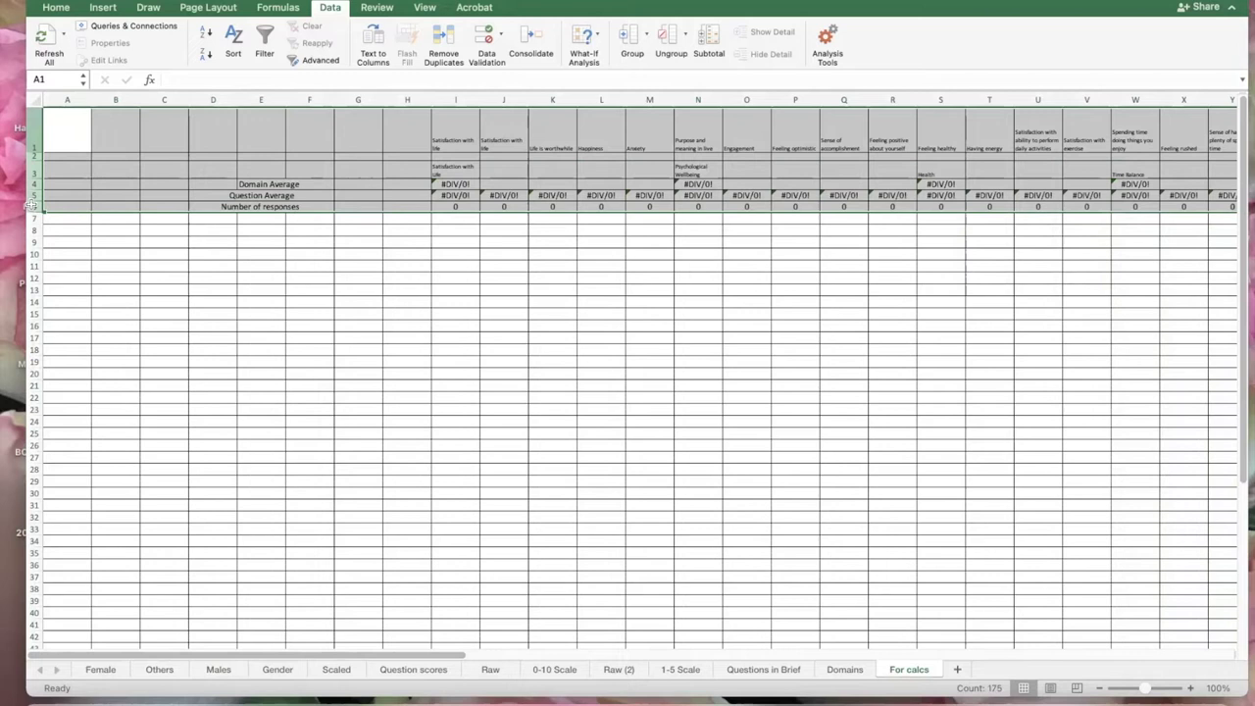
{"action": "key", "text": "super+c"}
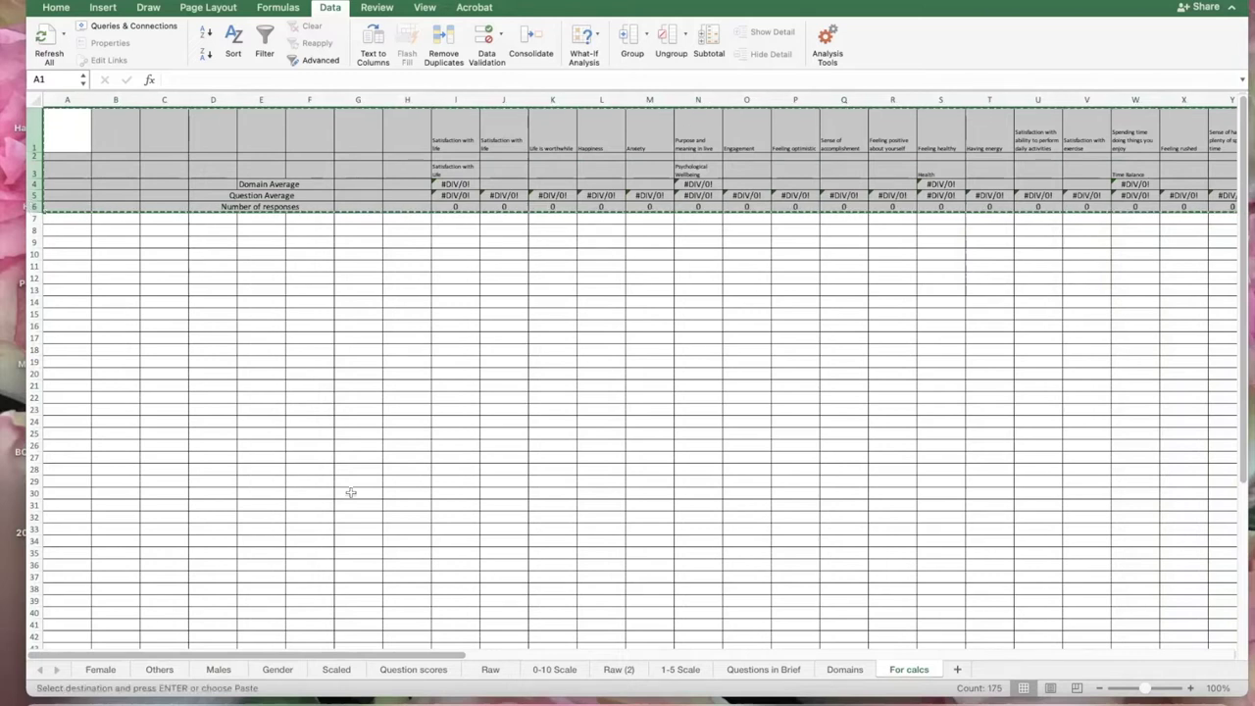
{"action": "left_click", "coordinate": [96, 670]}
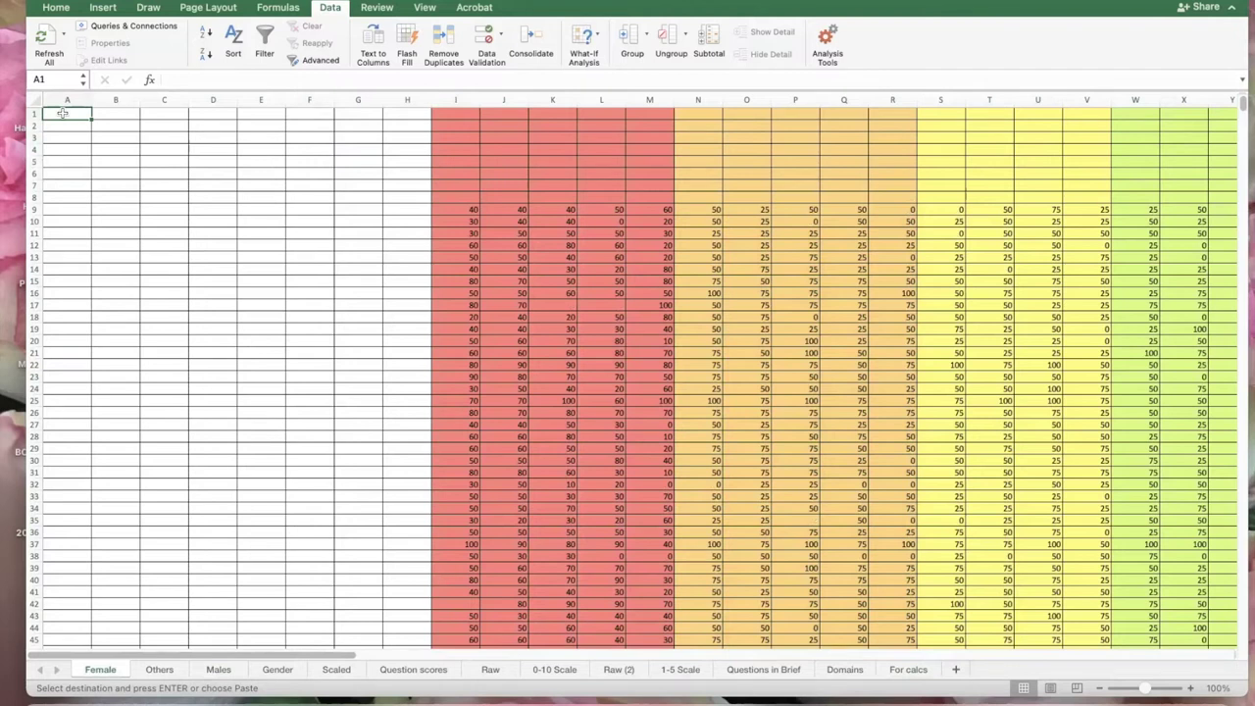
{"action": "key", "text": "super+v"}
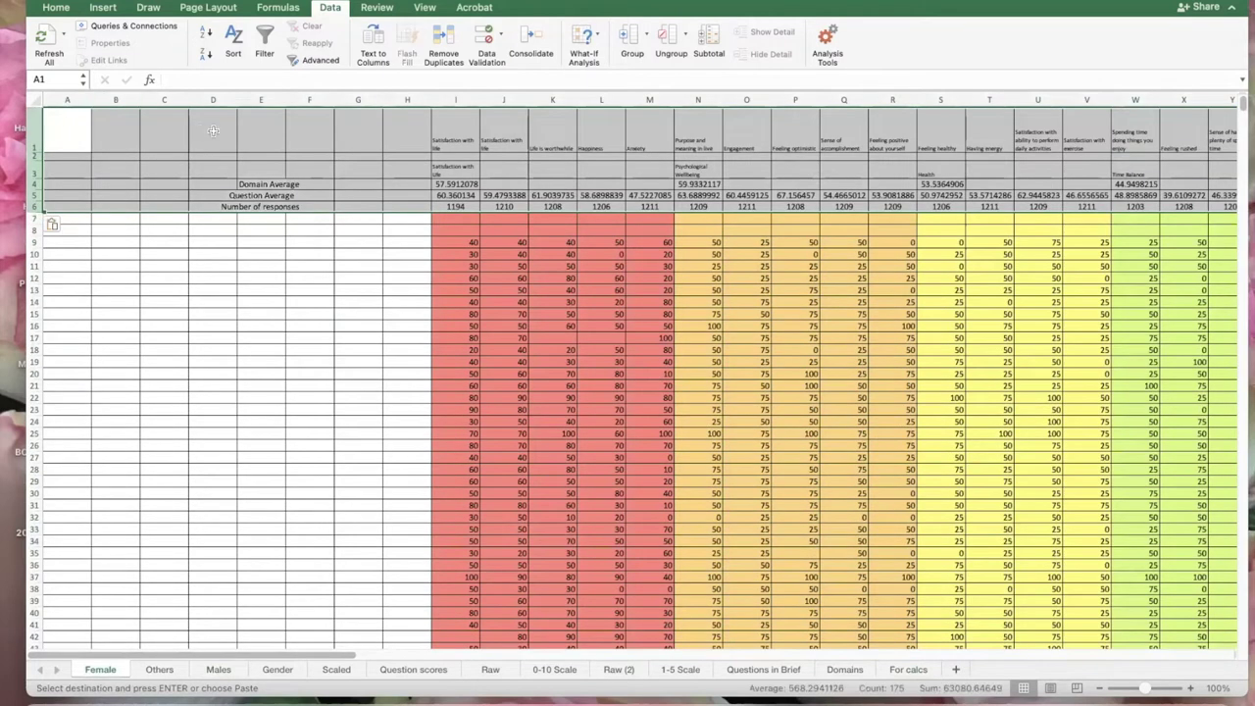
Paste the same heading and formula rows at cell A1 of the Others sheet and of the Males sheet
{"action": "left_click", "coordinate": [159, 670]}
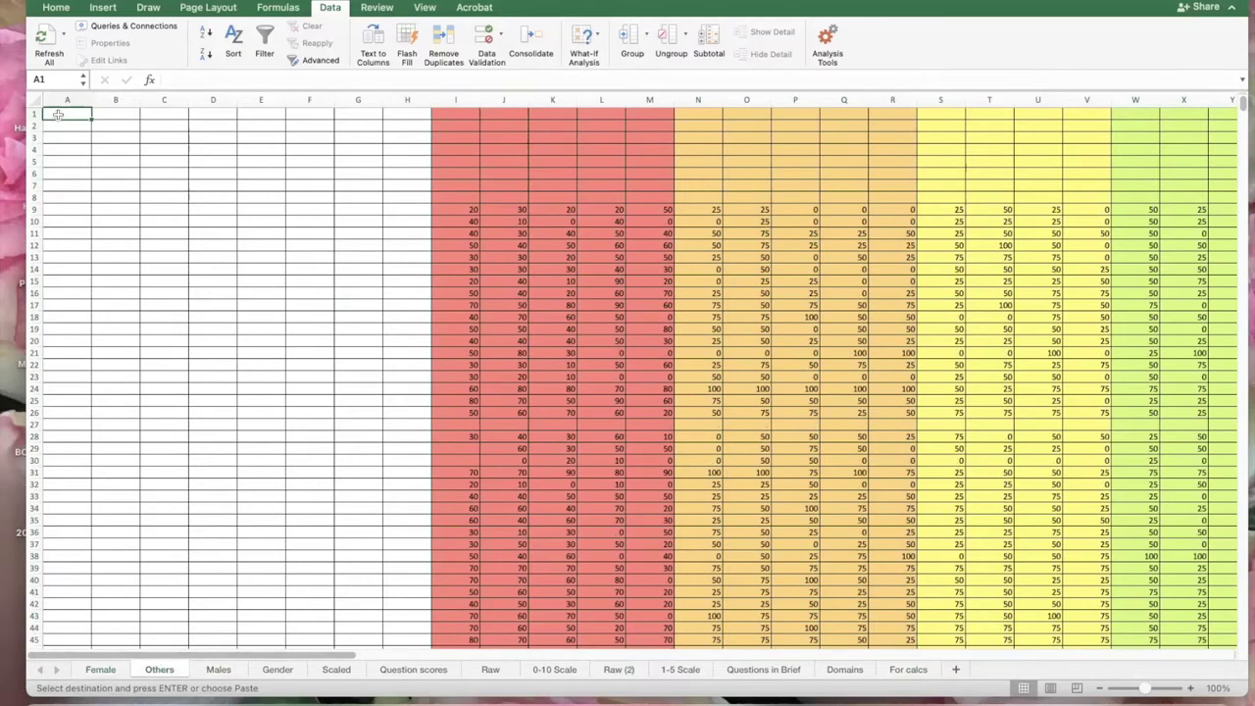
{"action": "key", "text": "super+v"}
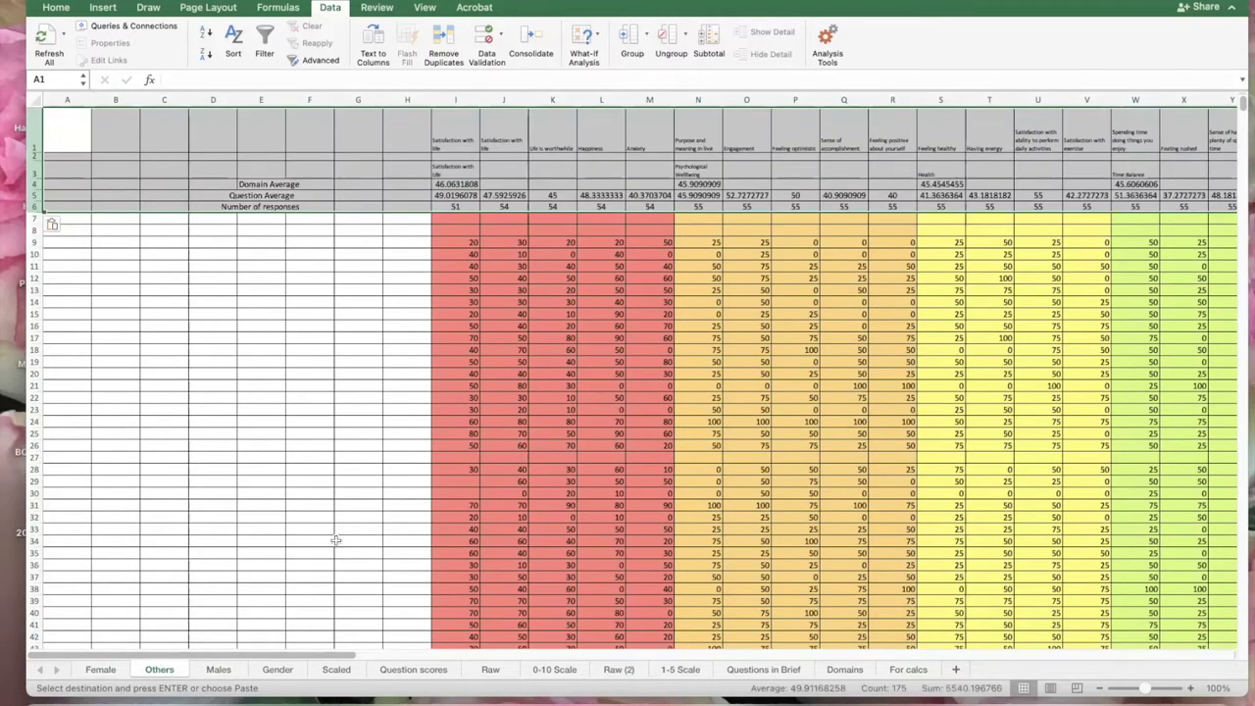
{"action": "left_click", "coordinate": [61, 113]}
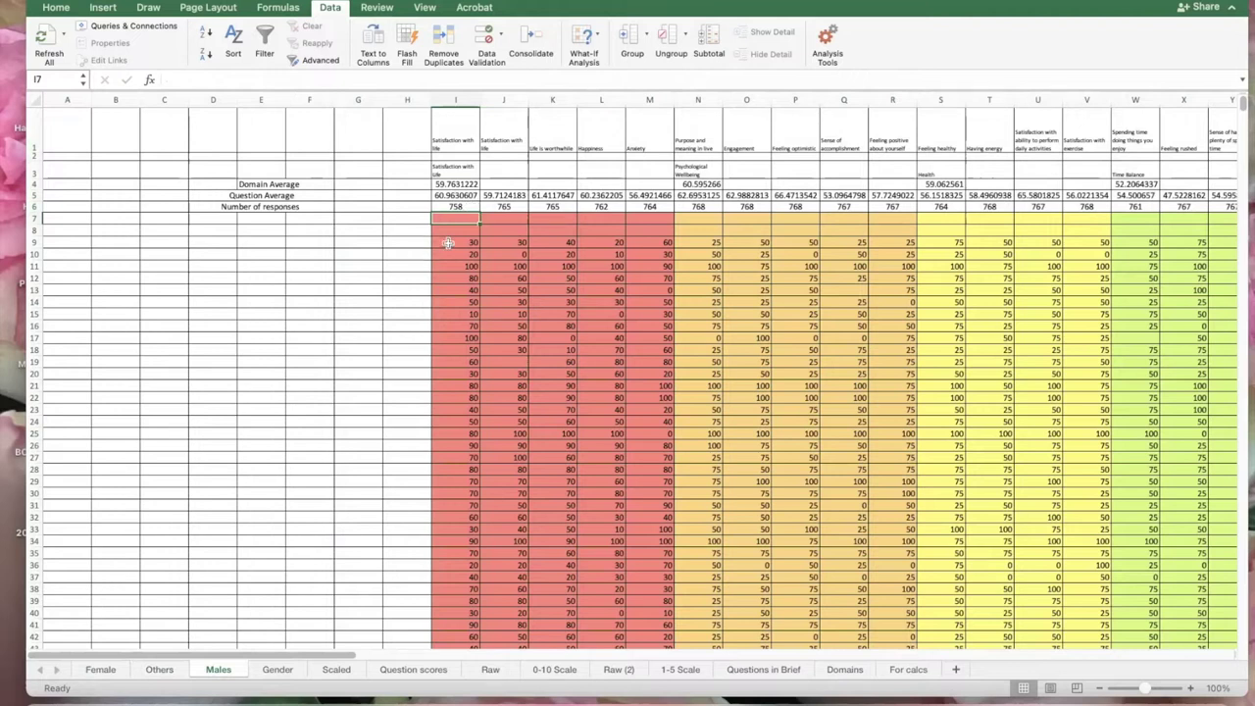
Examine the range used by the Number of responses formula in cell I6 of the Males sheet, leaving the formula as it is
{"action": "left_click", "coordinate": [463, 241]}
{"action": "mouse_move", "coordinate": [1242, 102]}
{"action": "left_mouse_down"}
{"action": "mouse_move", "coordinate": [1246, 264]}
{"action": "mouse_move", "coordinate": [1236, 78]}
{"action": "left_mouse_up"}
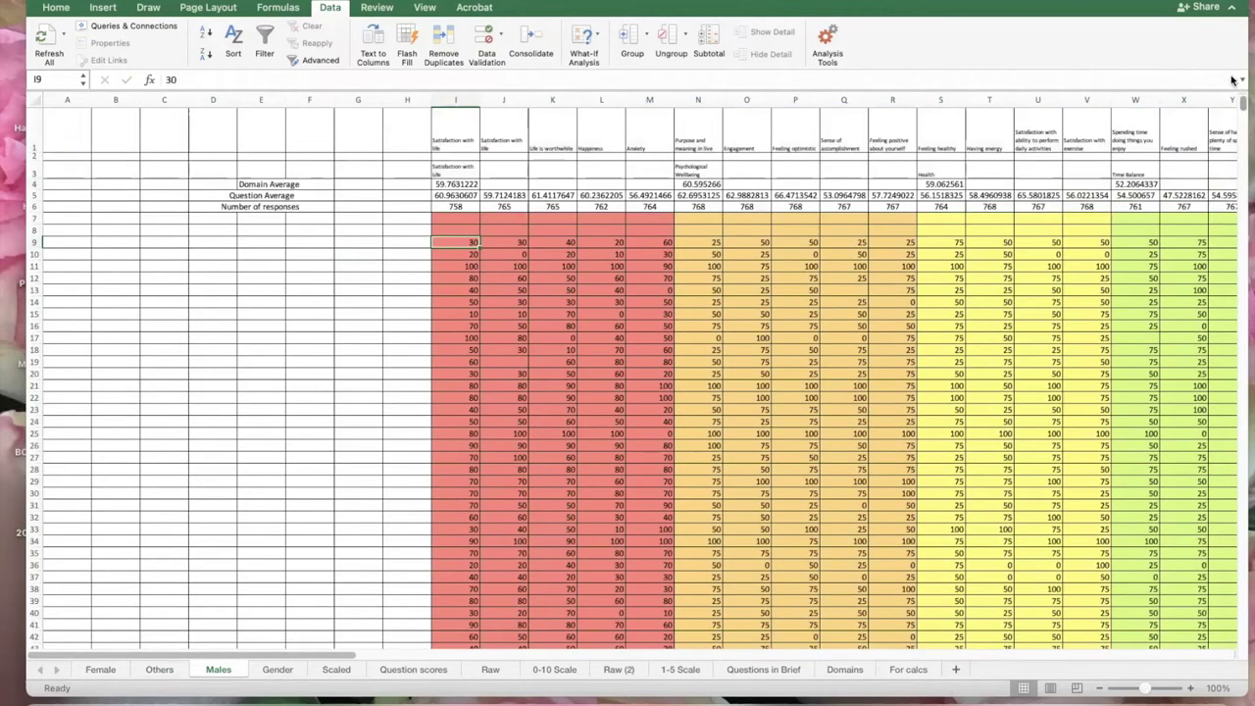
{"action": "double_click", "coordinate": [467, 207]}
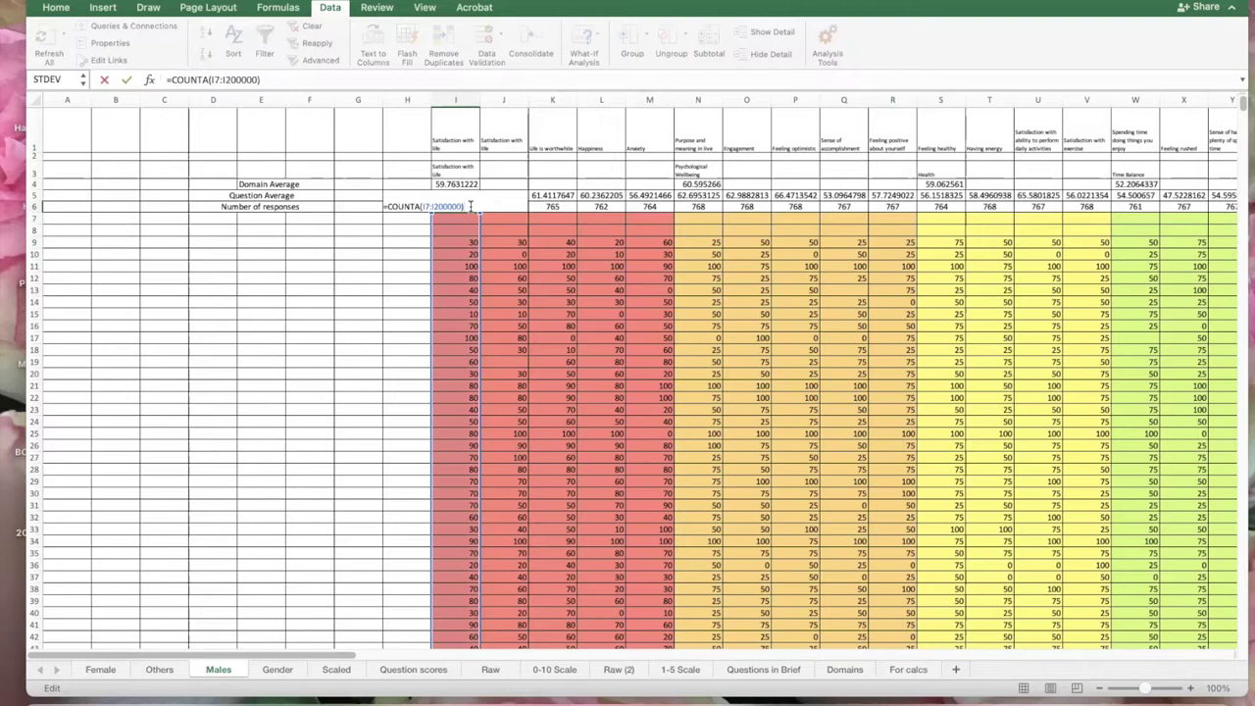
{"action": "key", "text": "Return"}
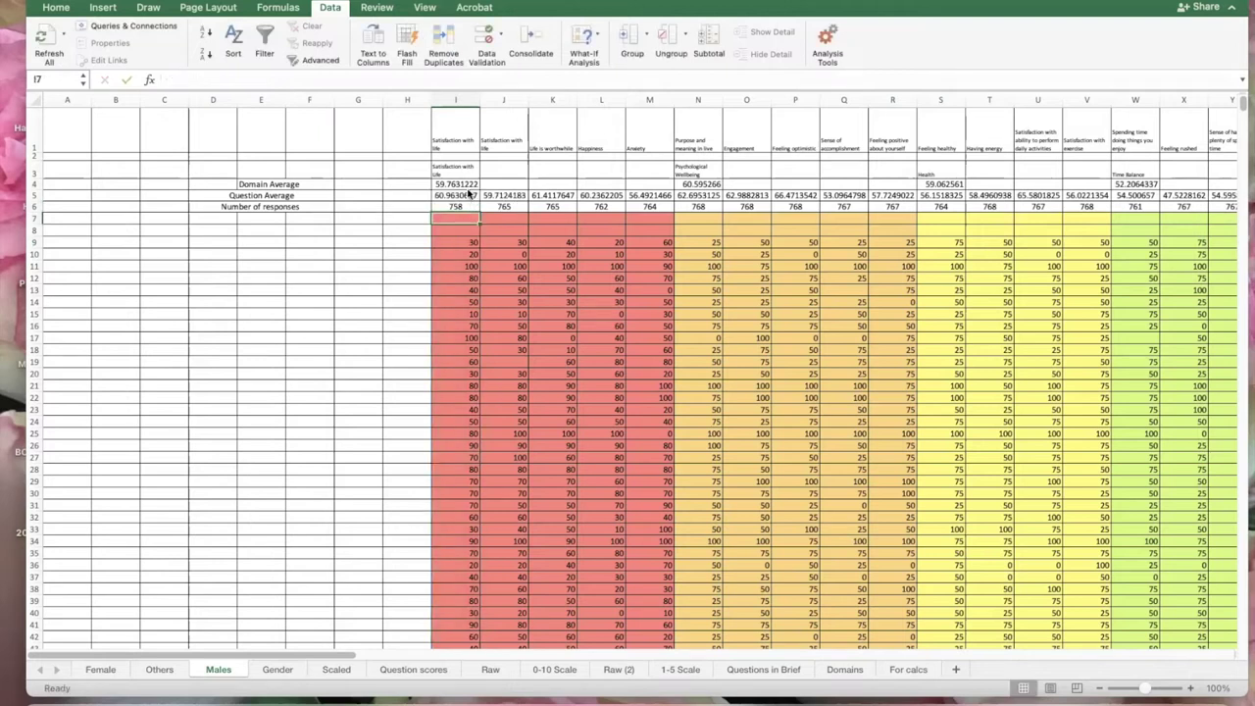
{"action": "double_click", "coordinate": [460, 203]}
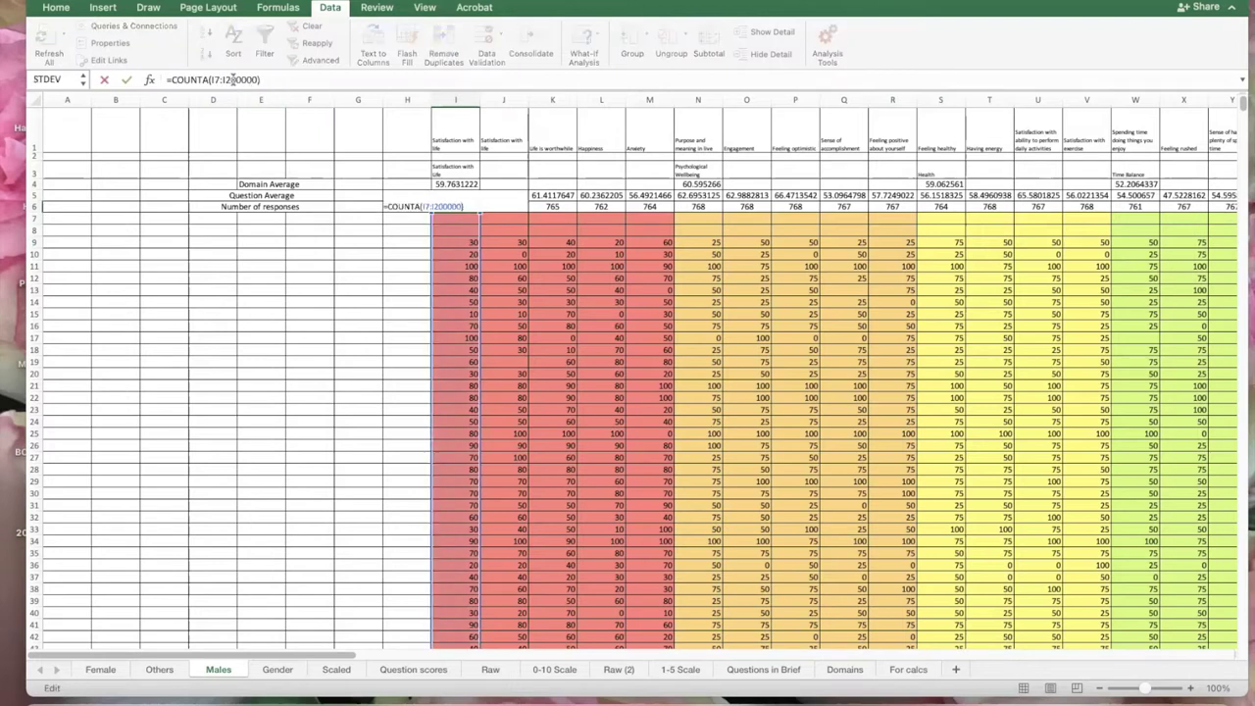
{"action": "key", "text": "Return"}
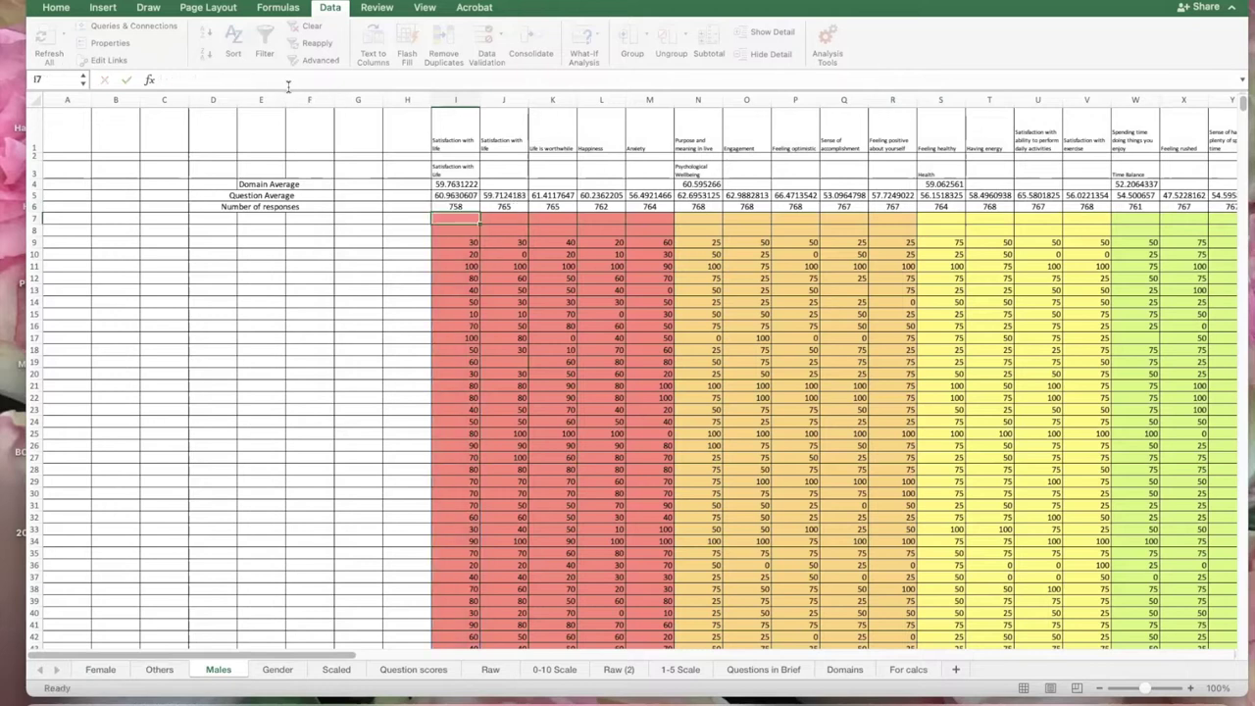
Examine the ranges used by the Question Average formulas in cells I5 and Q5 of the Males sheet
{"action": "double_click", "coordinate": [454, 190]}
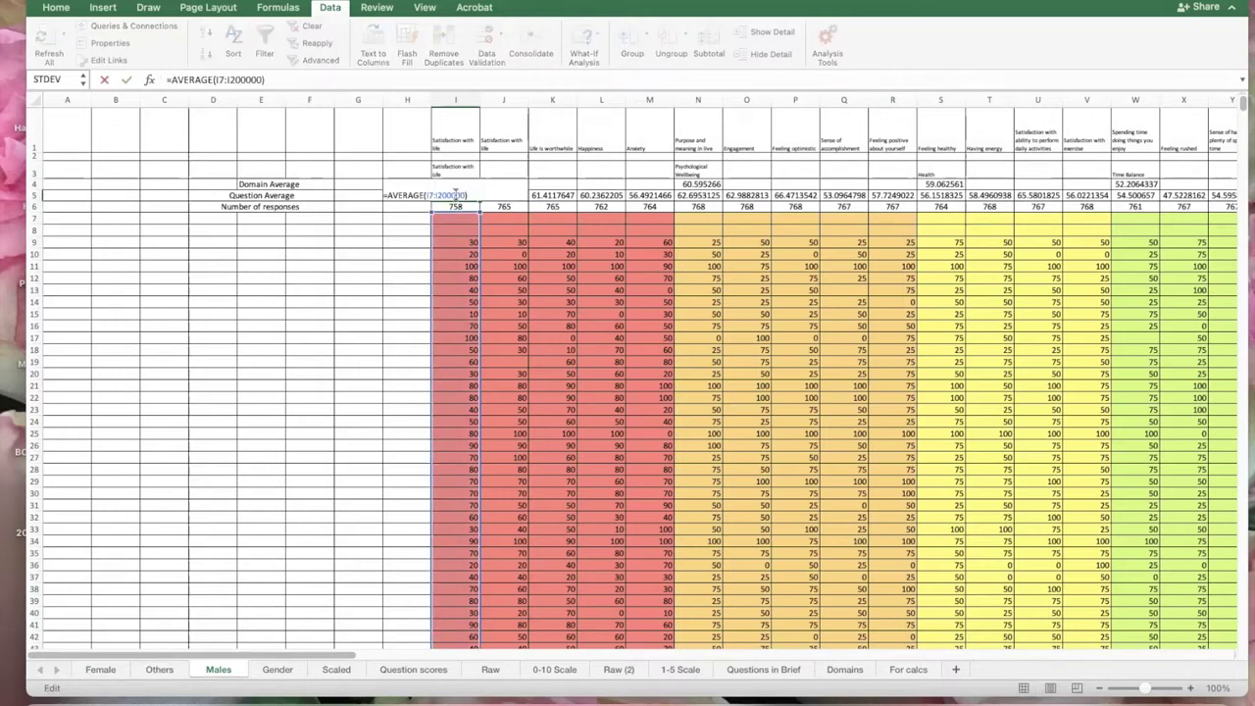
{"action": "key", "text": "Return"}
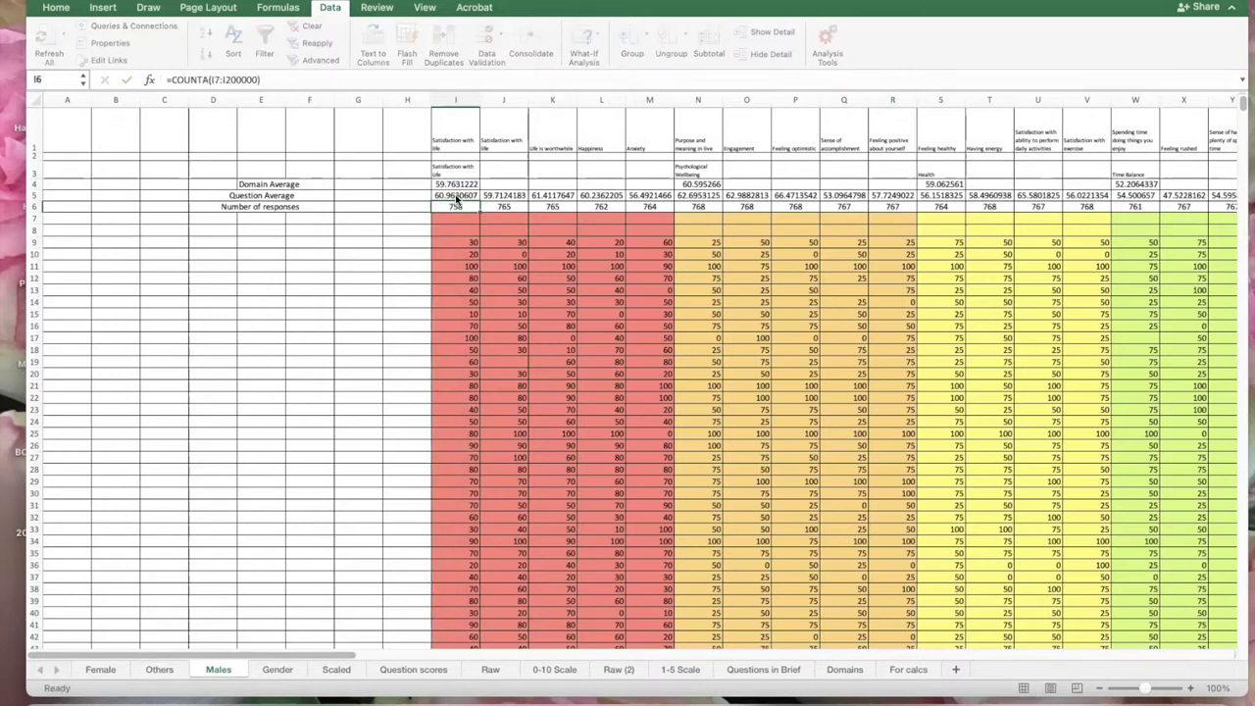
{"action": "left_click", "coordinate": [856, 194]}
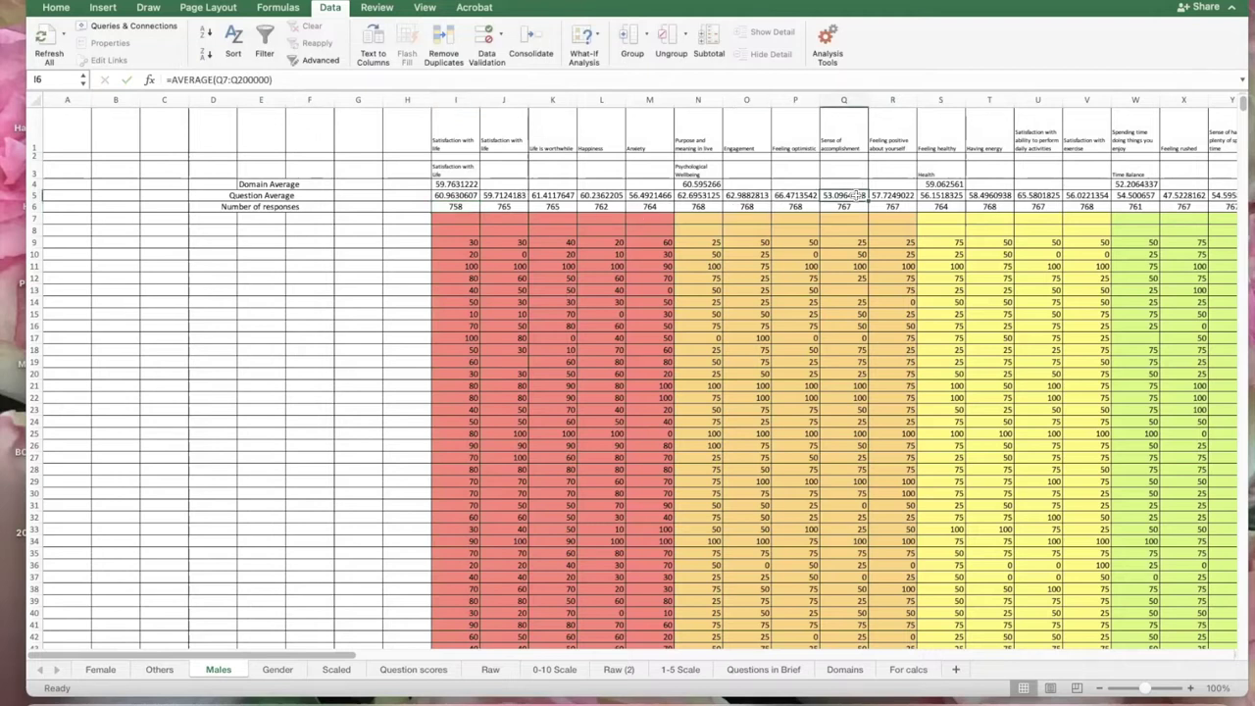
{"action": "double_click", "coordinate": [859, 194]}
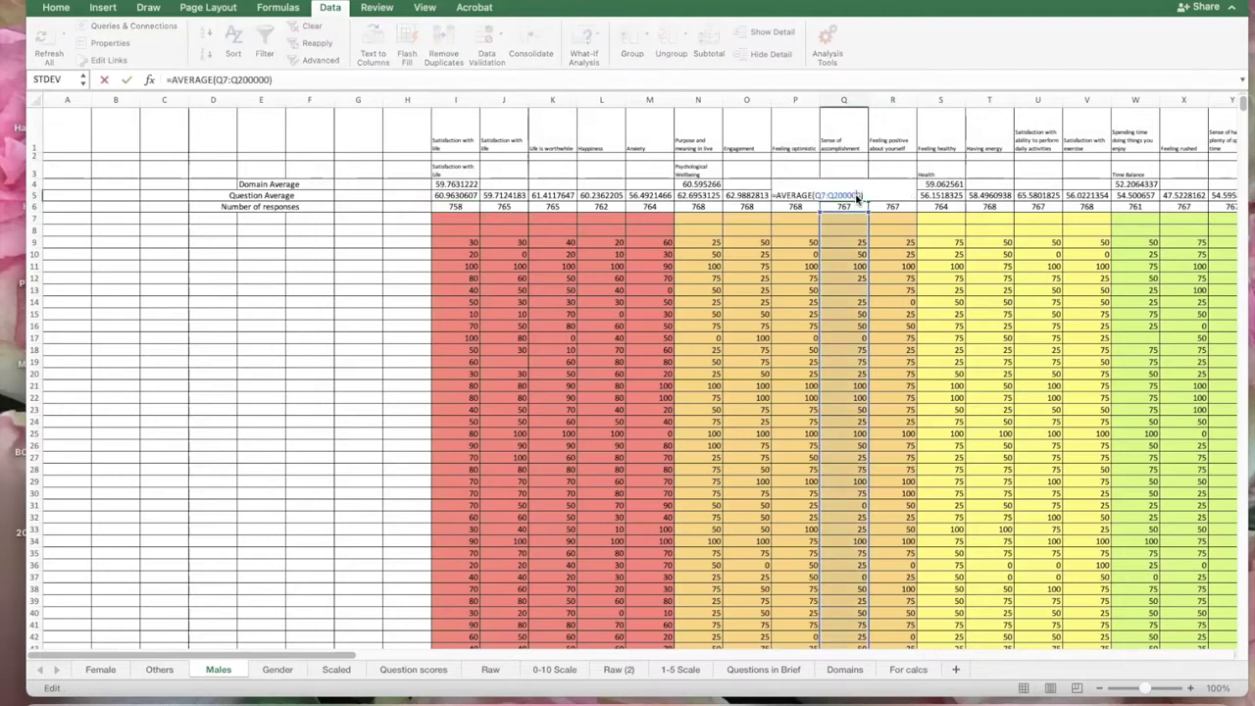
{"action": "key", "text": "Return"}
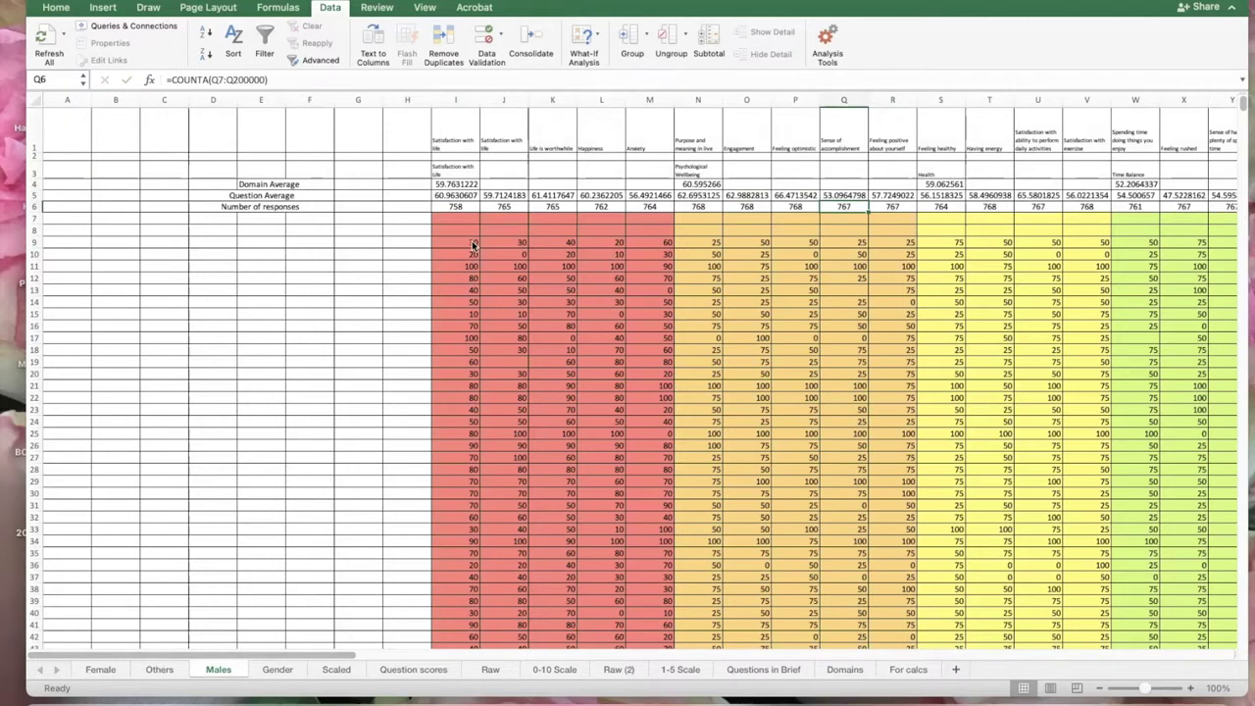
Examine the ranges of the Question Average and Number of responses formulas in cells I5 and I6 of the Others sheet
{"action": "key", "text": "ctrl+Page_Up"}
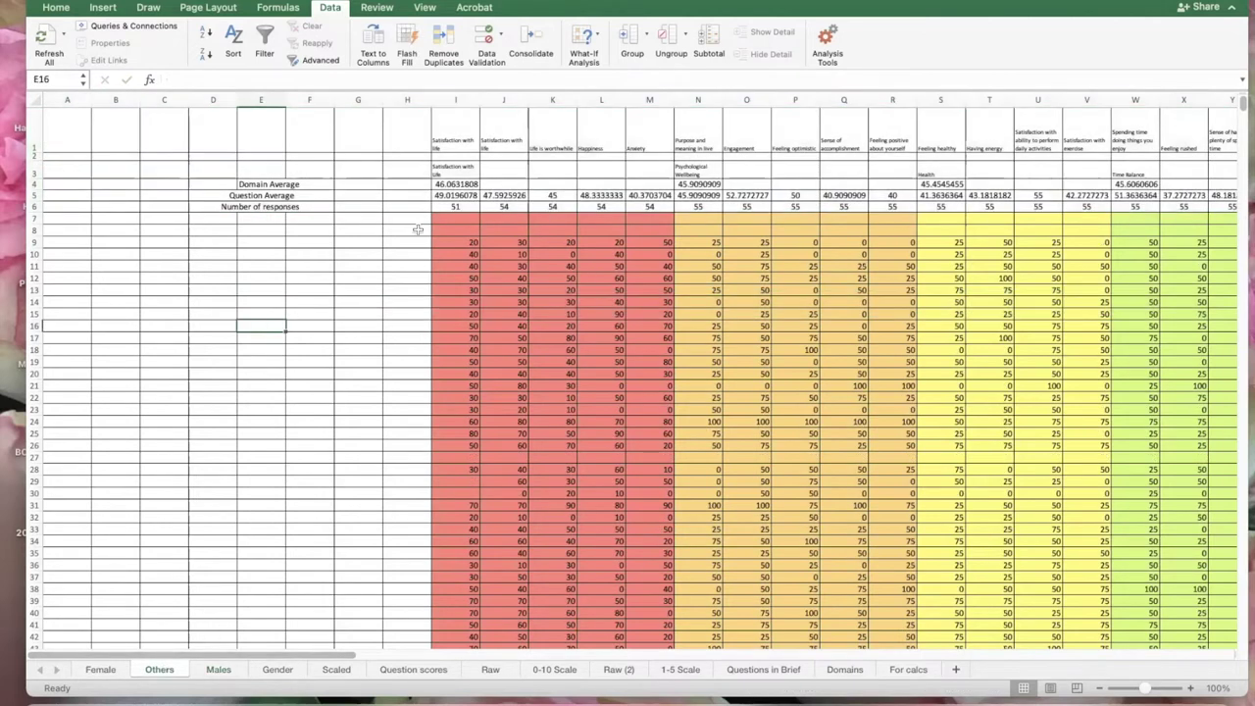
{"action": "double_click", "coordinate": [455, 195]}
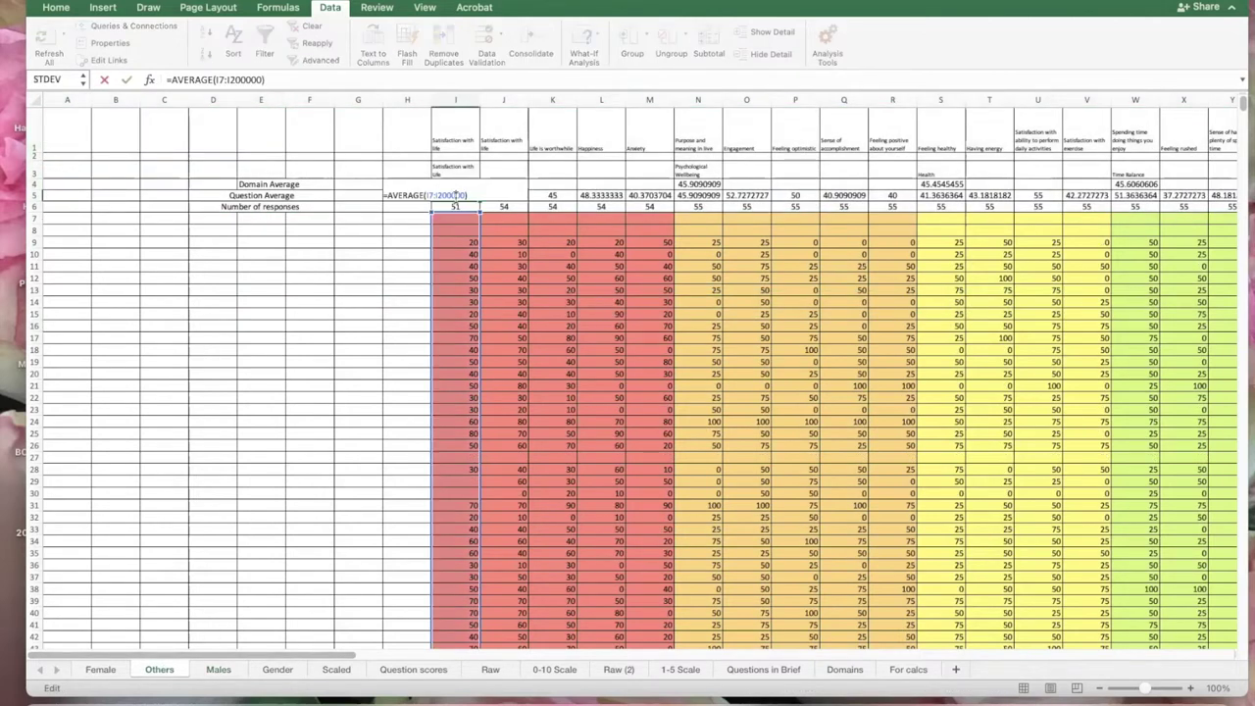
{"action": "key", "text": "Return"}
{"action": "double_click", "coordinate": [464, 206]}
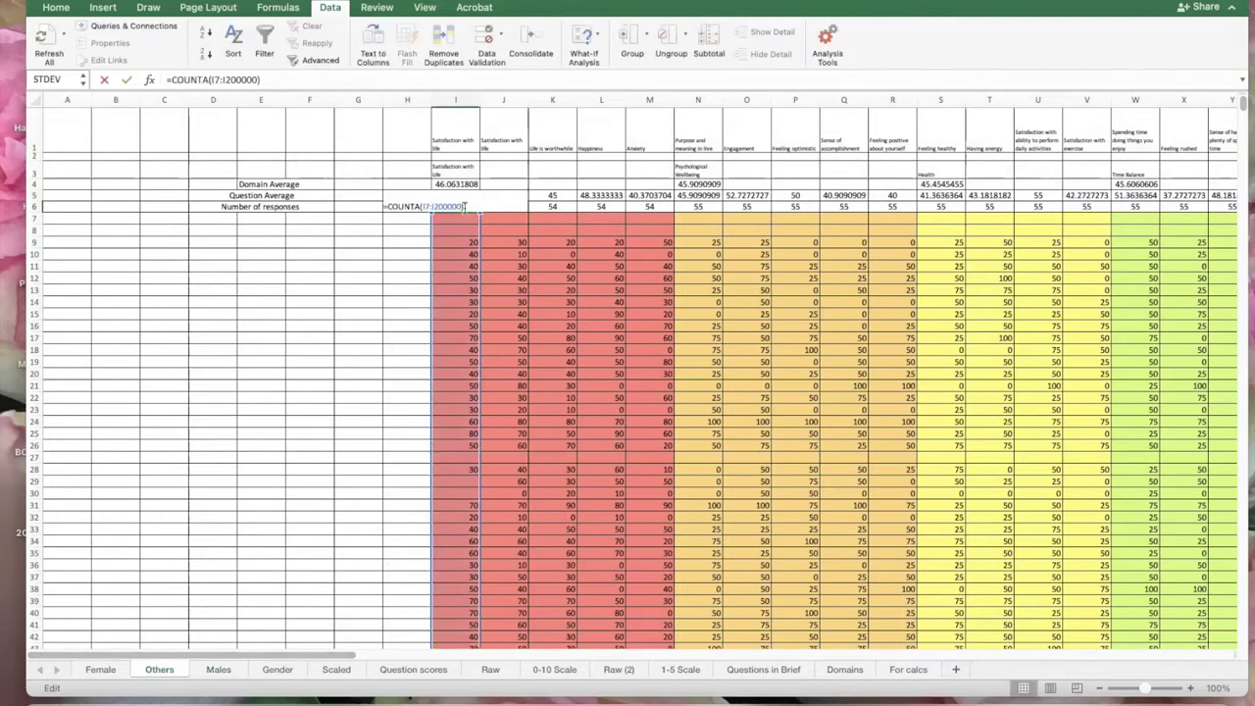
{"action": "key", "text": "Return"}
Examine the Question Average and Number of responses formulas in cells I5 and I6 of the Female sheet, leaving them as they are
{"action": "left_click", "coordinate": [101, 669]}
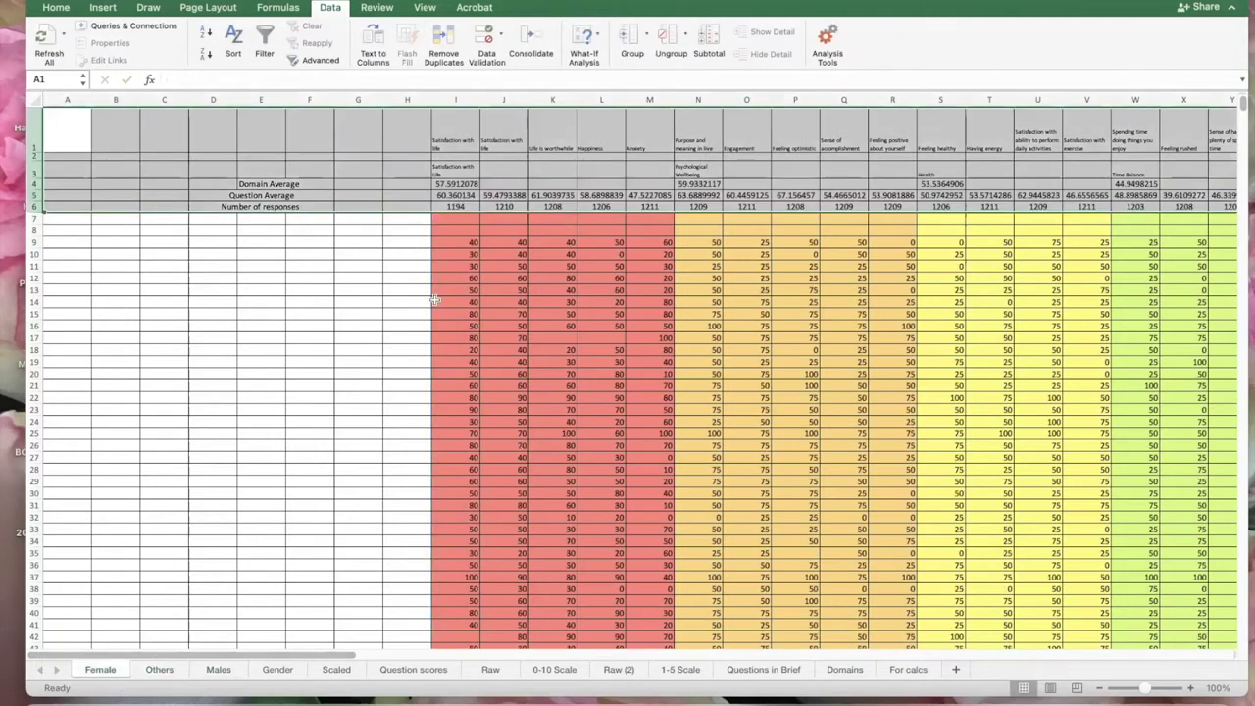
{"action": "left_click", "coordinate": [474, 195]}
{"action": "double_click", "coordinate": [475, 195]}
{"action": "key", "text": "Return"}
{"action": "double_click", "coordinate": [455, 203]}
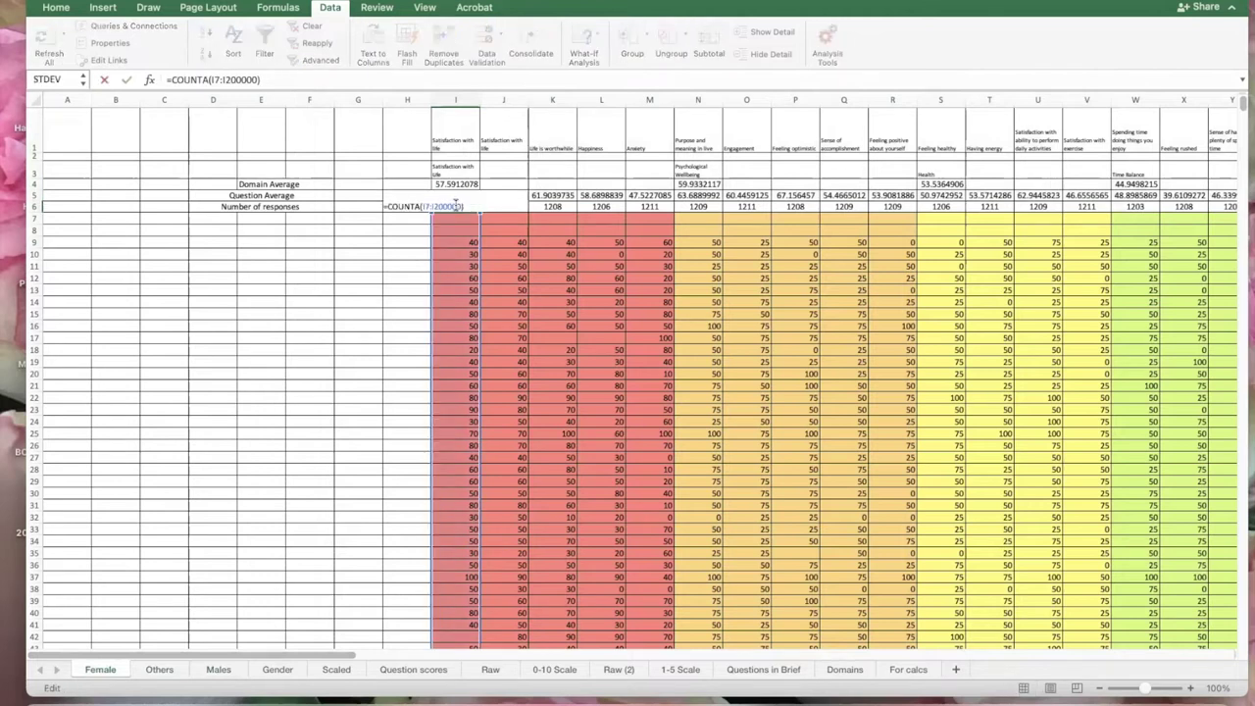
{"action": "key", "text": "Return"}
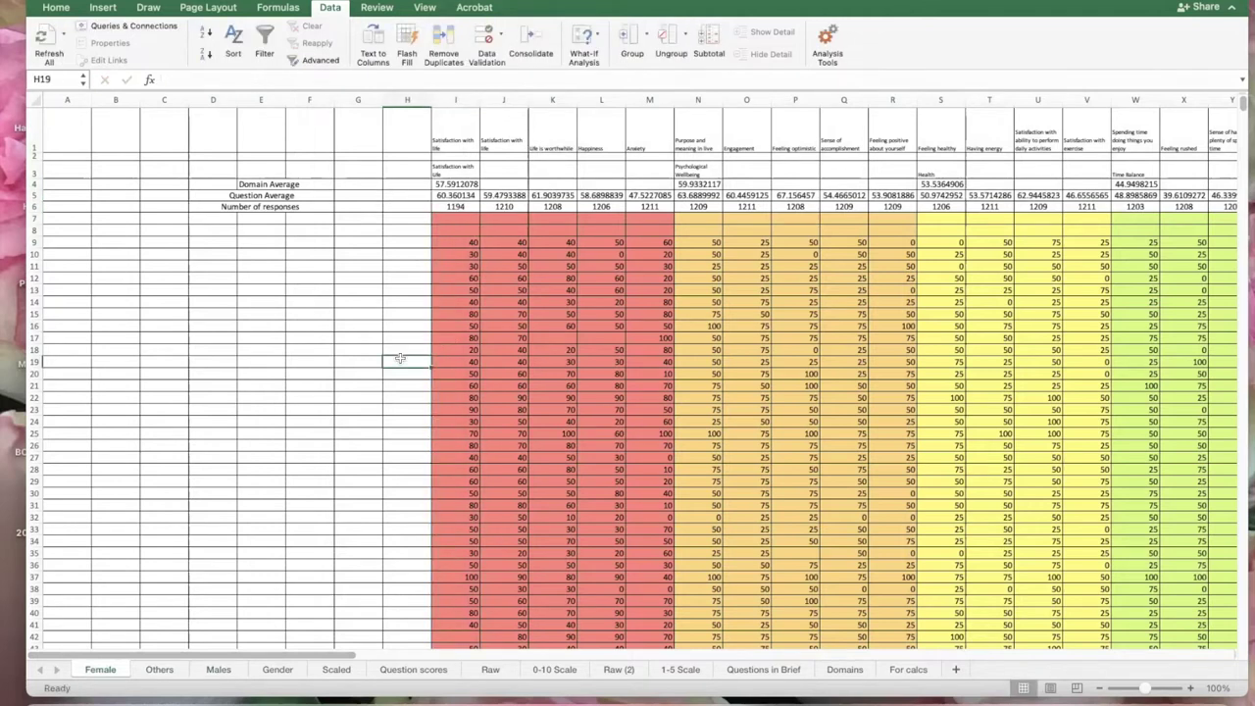
{"action": "left_click", "coordinate": [465, 204]}
{"action": "double_click", "coordinate": [468, 200]}
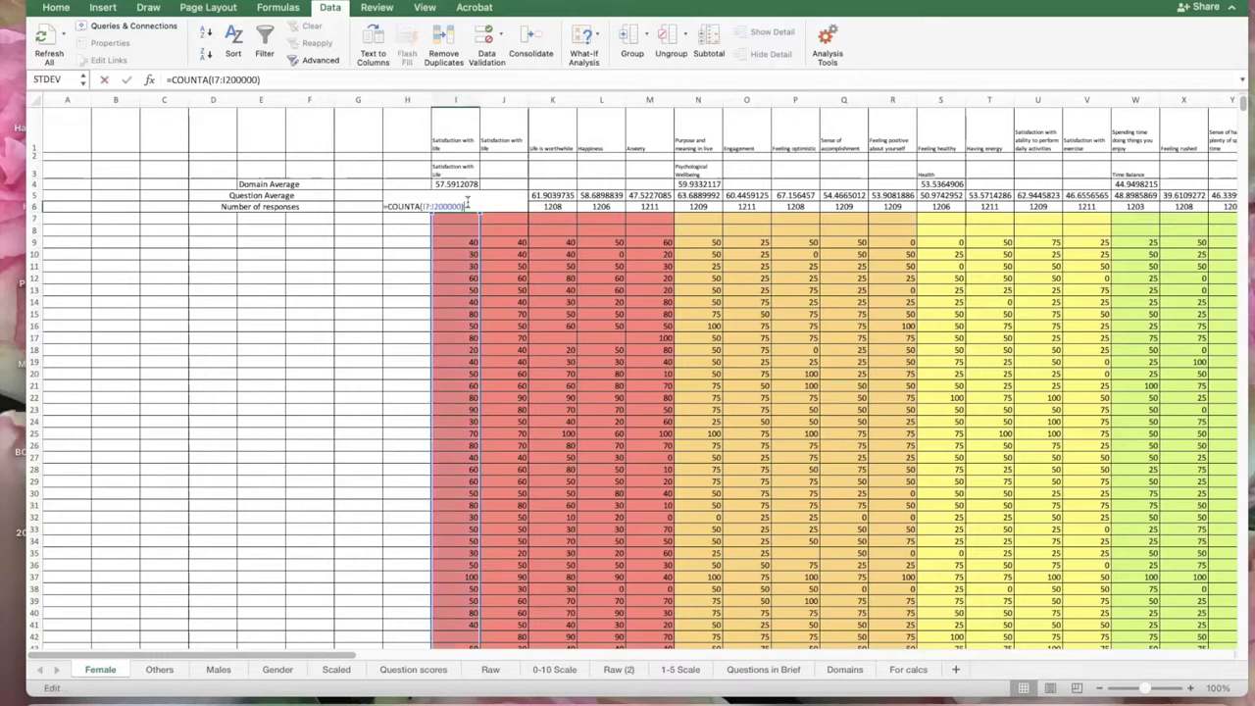
{"action": "left_click", "coordinate": [370, 254]}
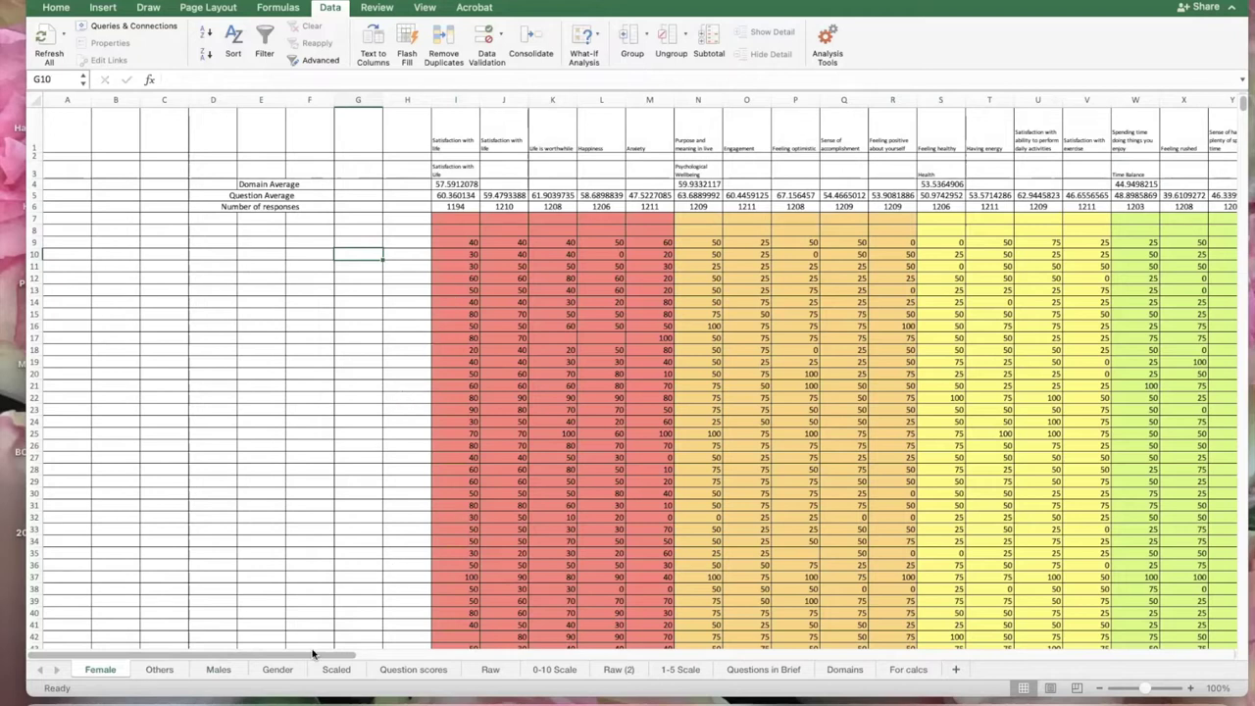
Look over the domain averages, question averages and response counts across all domain columns of the Female sheet
{"action": "left_click_drag", "start_coordinate": [316, 650], "coordinate": [461, 651]}
{"action": "scroll", "coordinate": [652, 623], "scroll_direction": "right", "scroll_amount": 10}
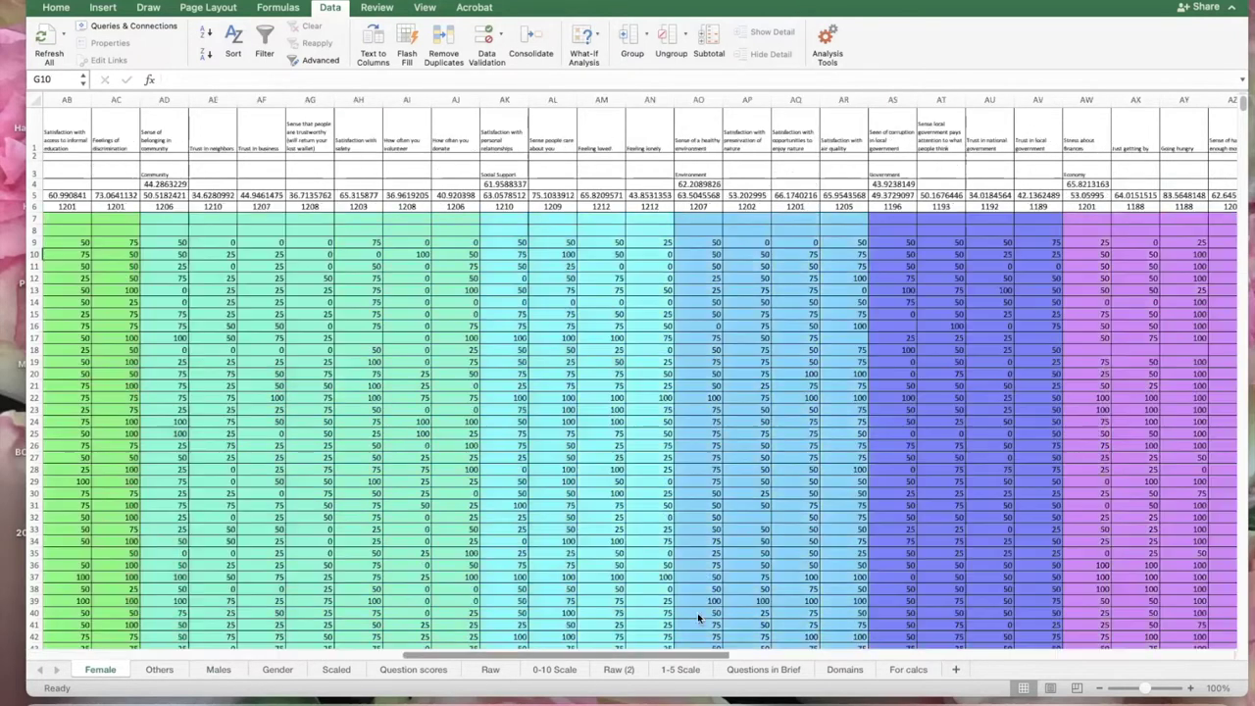
{"action": "scroll", "coordinate": [817, 613], "scroll_direction": "right", "scroll_amount": 5}
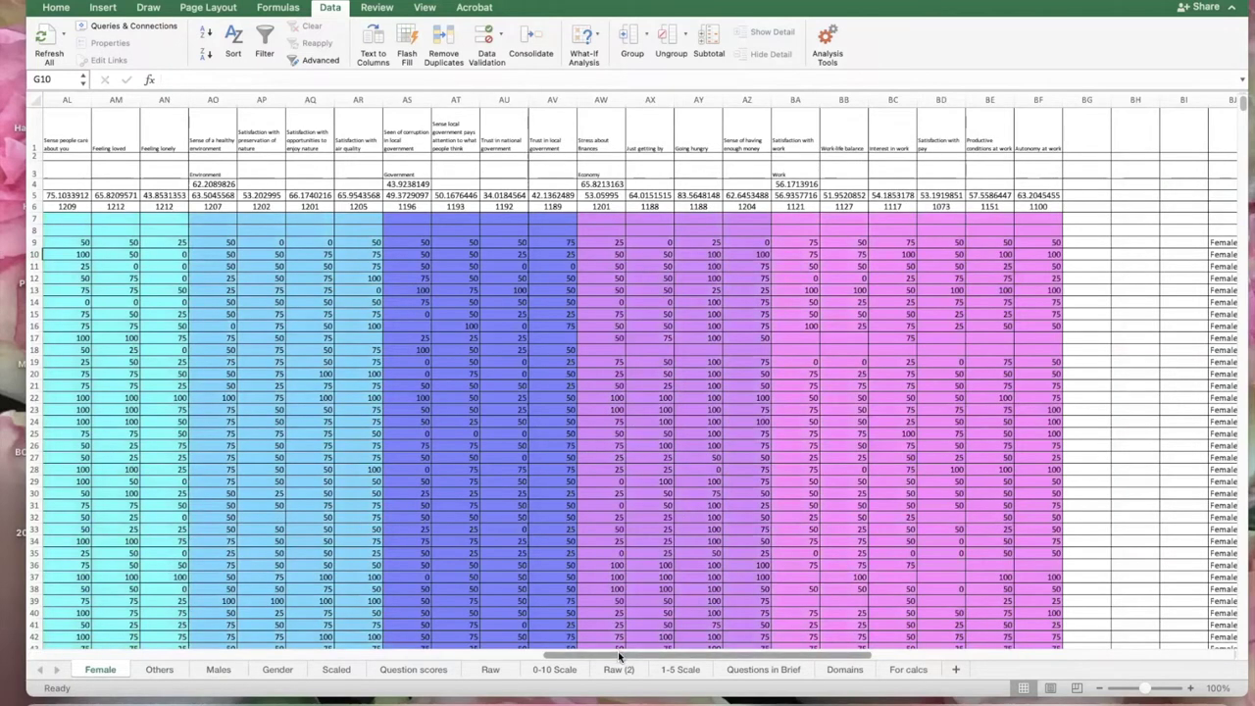
{"action": "scroll", "coordinate": [238, 595], "scroll_direction": "left", "scroll_amount": 12}
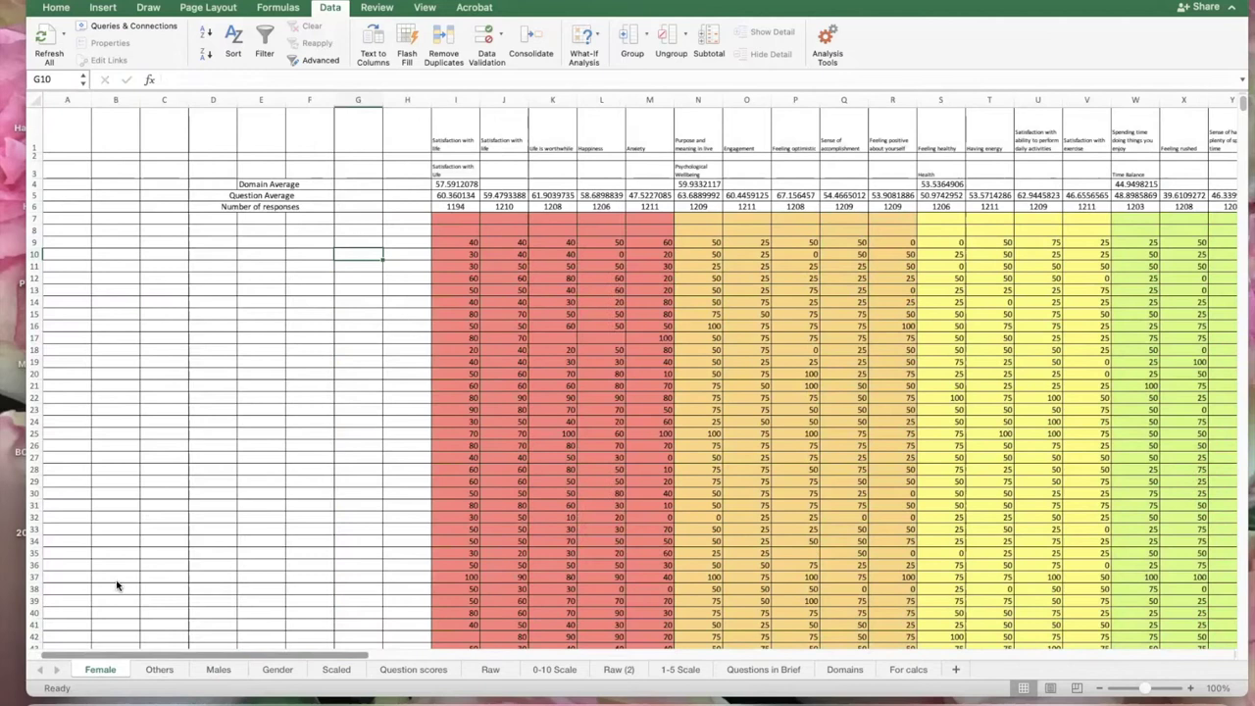
{"action": "scroll", "coordinate": [200, 599], "scroll_direction": "right", "scroll_amount": 4}
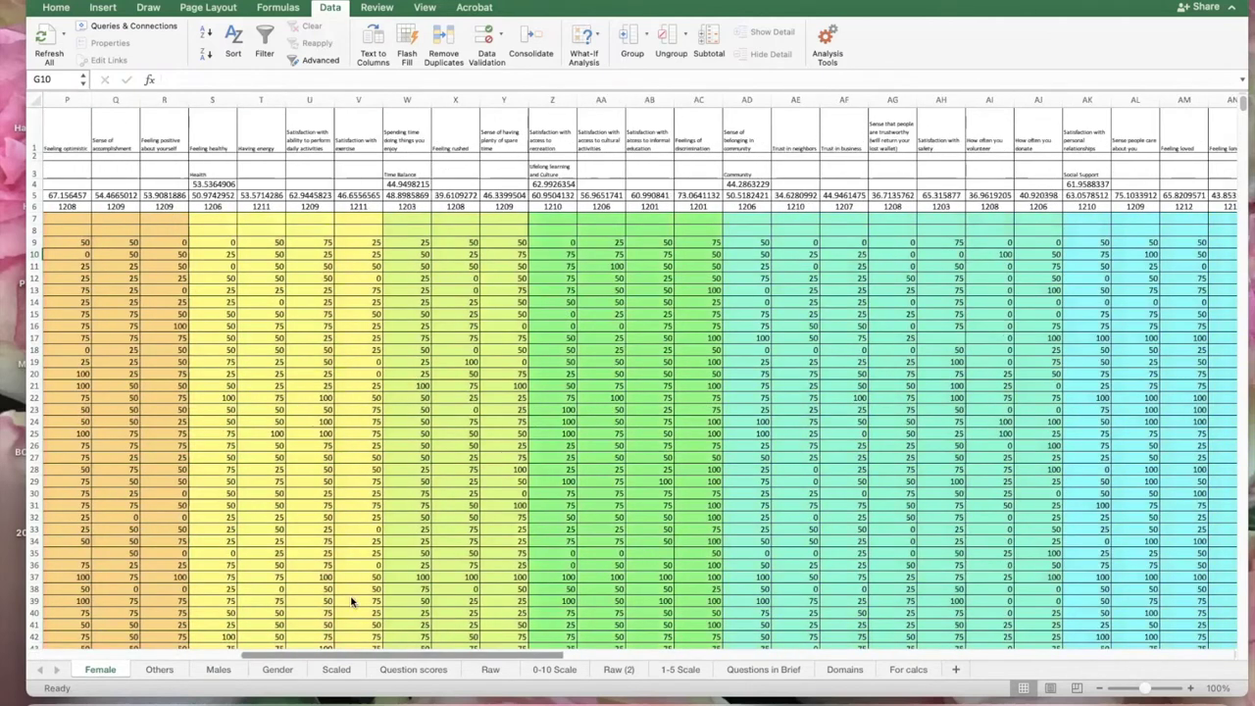
{"action": "scroll", "coordinate": [393, 594], "scroll_direction": "right", "scroll_amount": 5}
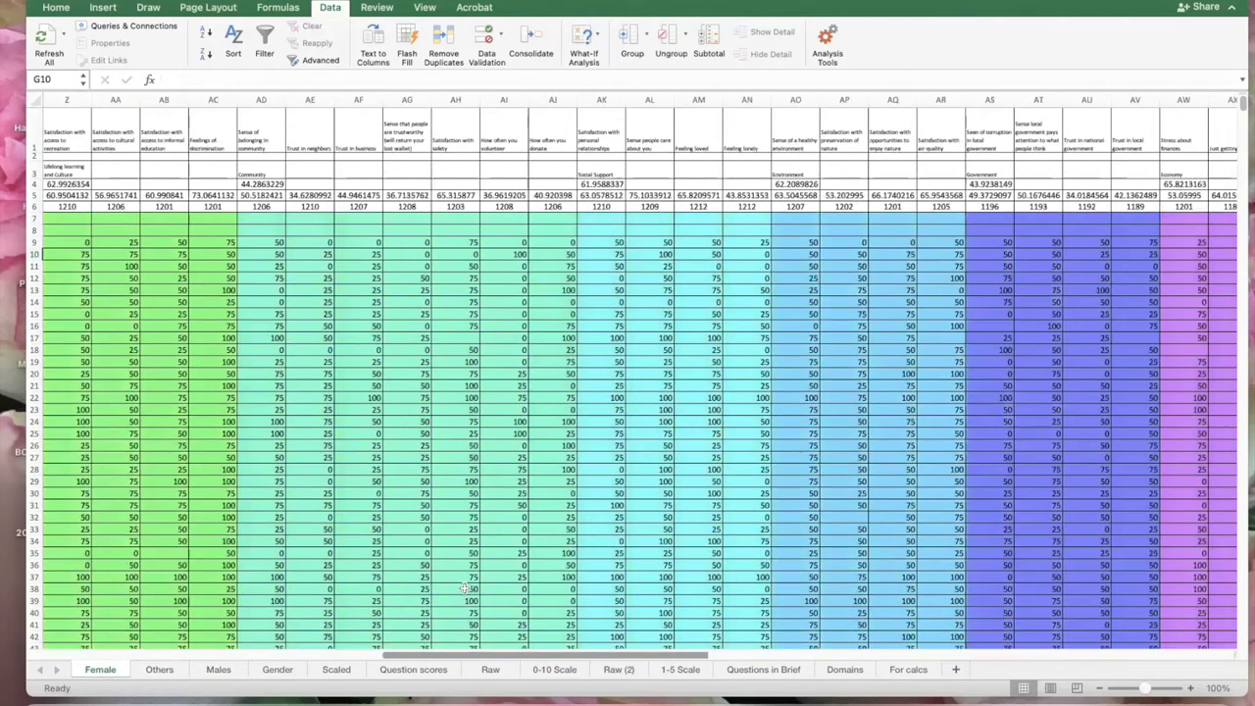
{"action": "scroll", "coordinate": [465, 588], "scroll_direction": "right", "scroll_amount": 1}
{"action": "left_click", "coordinate": [804, 519]}
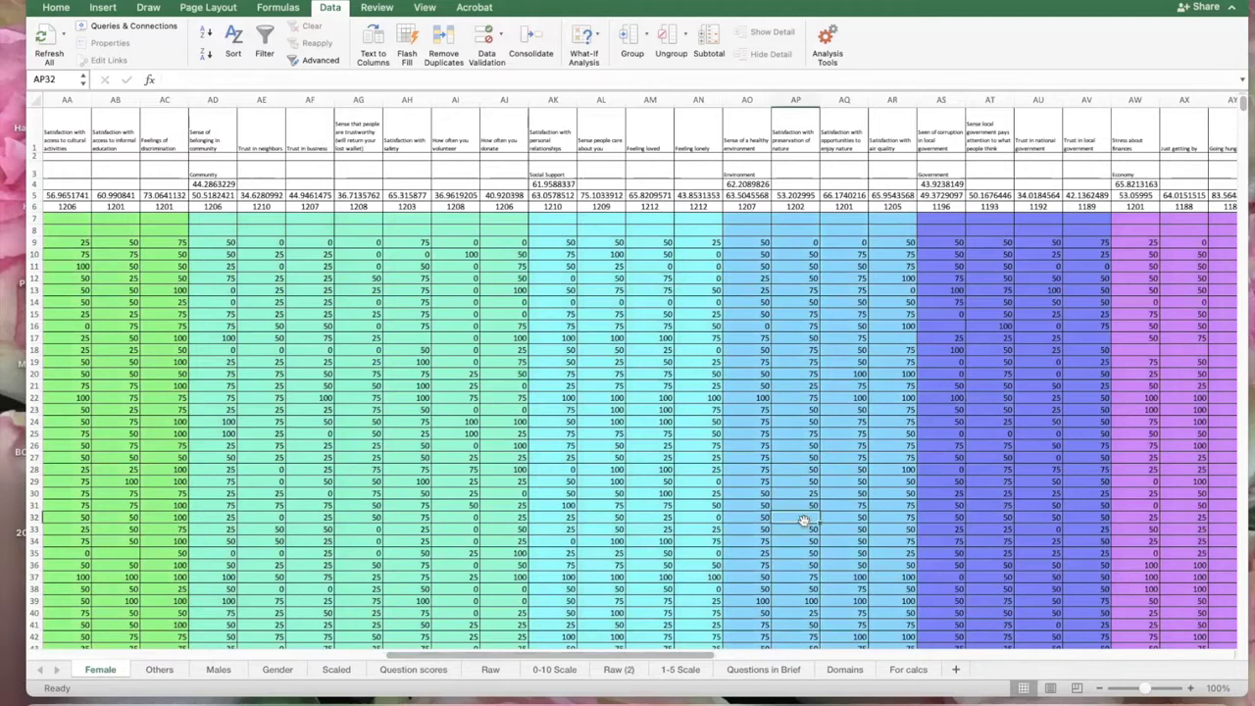
{"action": "scroll", "coordinate": [258, 605], "scroll_direction": "left", "scroll_amount": 12}
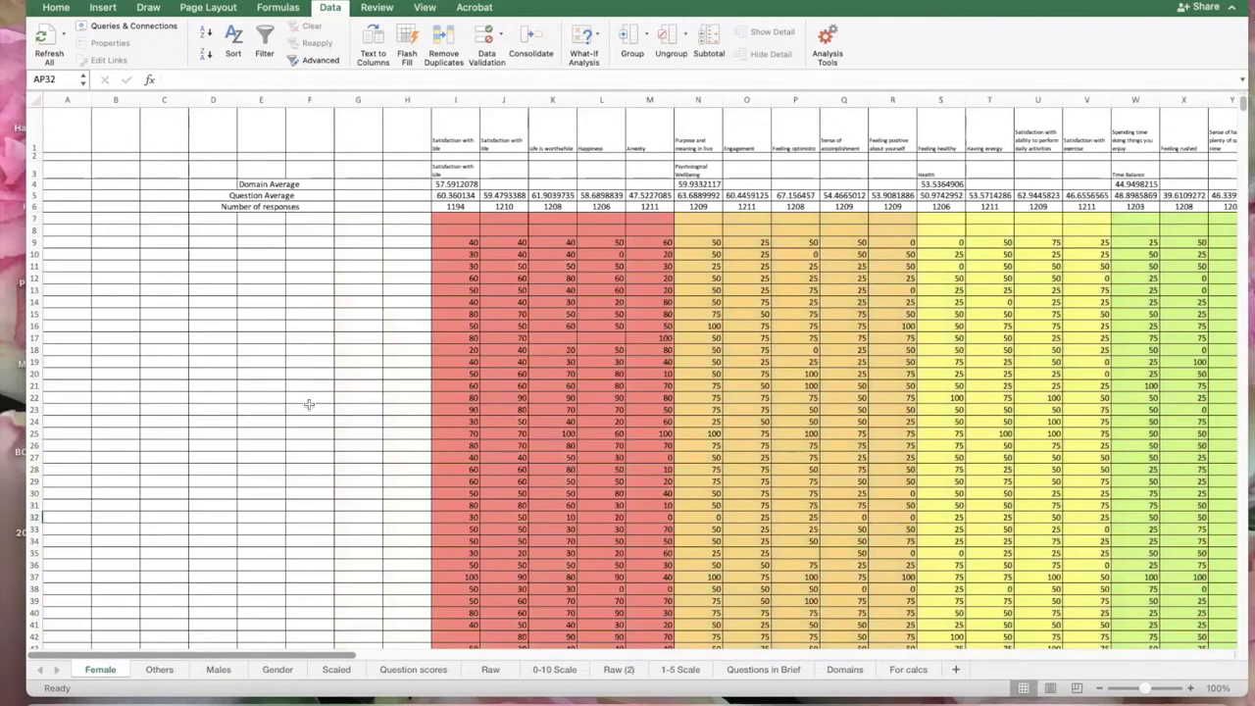
{"action": "left_click", "coordinate": [309, 398]}
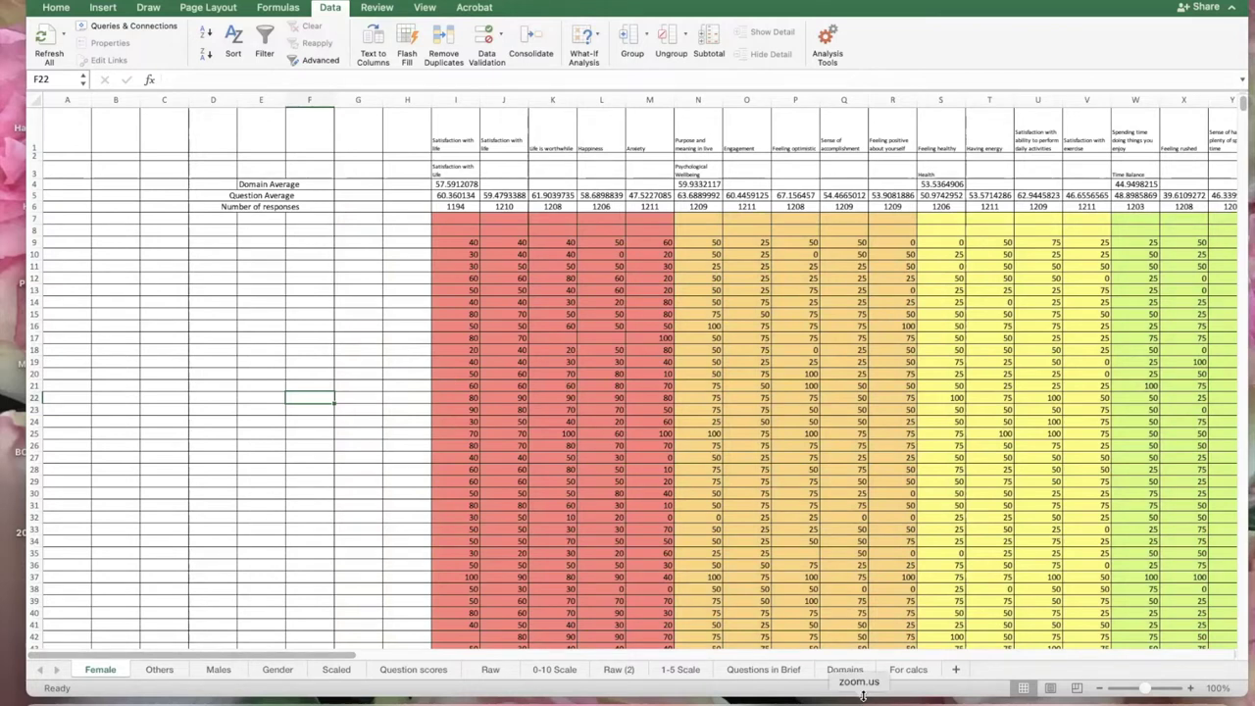
Create a copy of the Domains sheet in the same workbook, placed before the original Domains sheet
{"action": "left_click", "coordinate": [846, 670]}
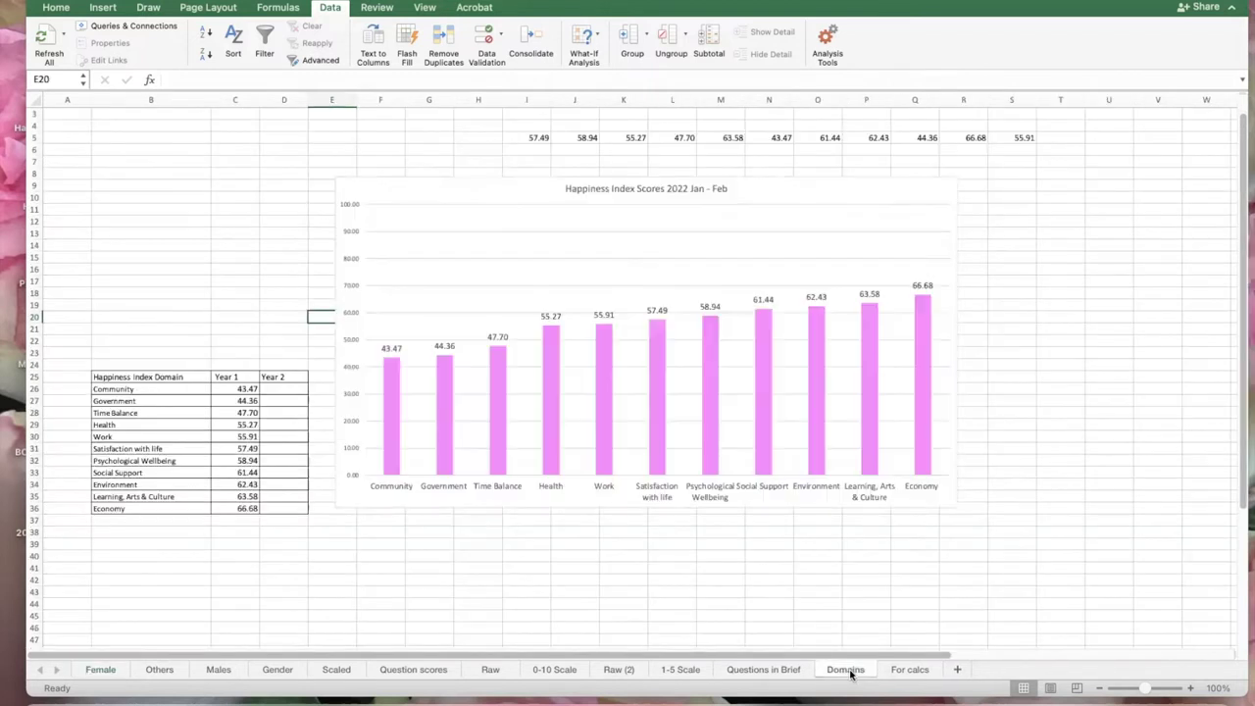
{"action": "right_click", "coordinate": [851, 673]}
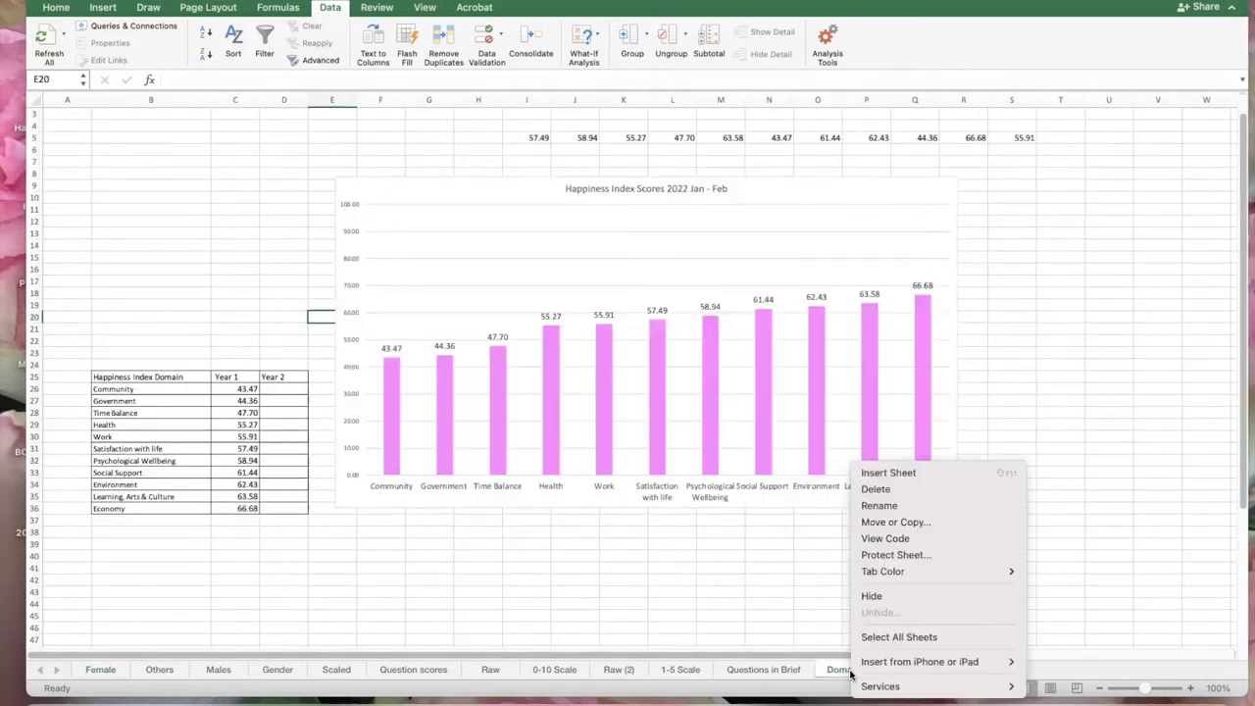
{"action": "left_click", "coordinate": [880, 522]}
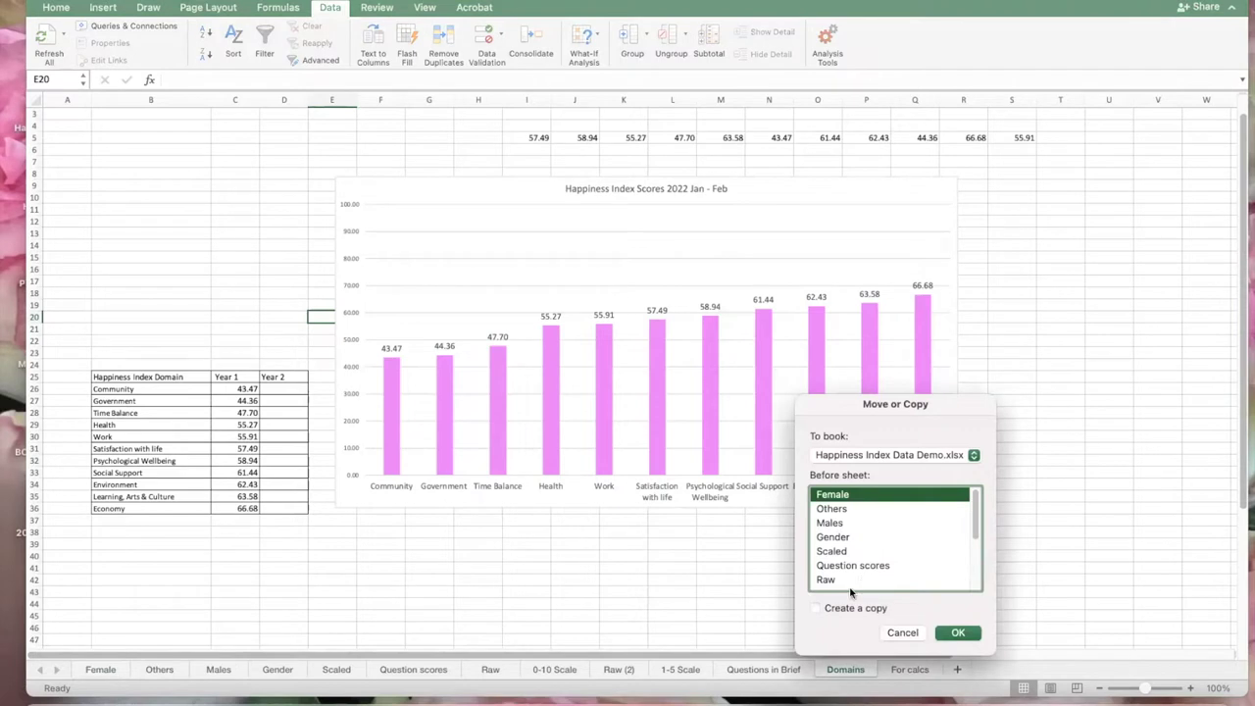
{"action": "left_click", "coordinate": [816, 609]}
{"action": "left_click_drag", "start_coordinate": [978, 511], "coordinate": [814, 554]}
{"action": "left_click", "coordinate": [833, 561]}
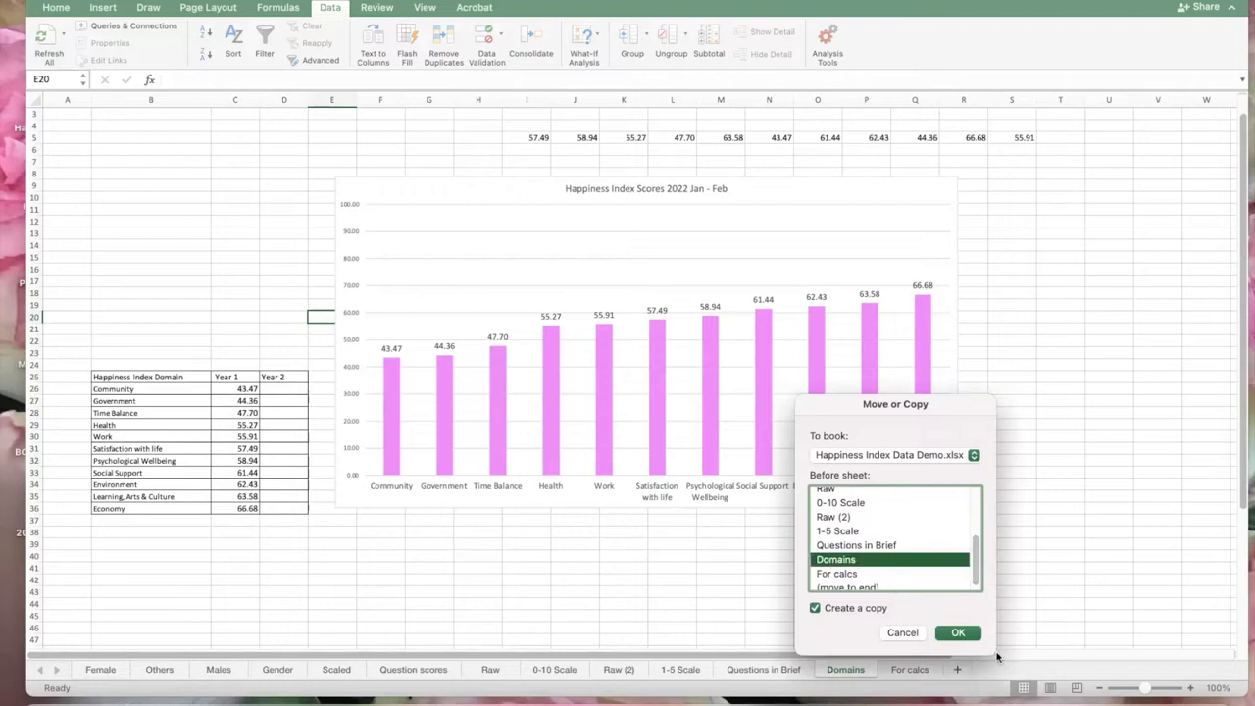
{"action": "left_click", "coordinate": [958, 632]}
Move the copied Domains sheet in front of the Female sheet and rename it Gender Domain
{"action": "left_click_drag", "start_coordinate": [852, 668], "coordinate": [86, 667]}
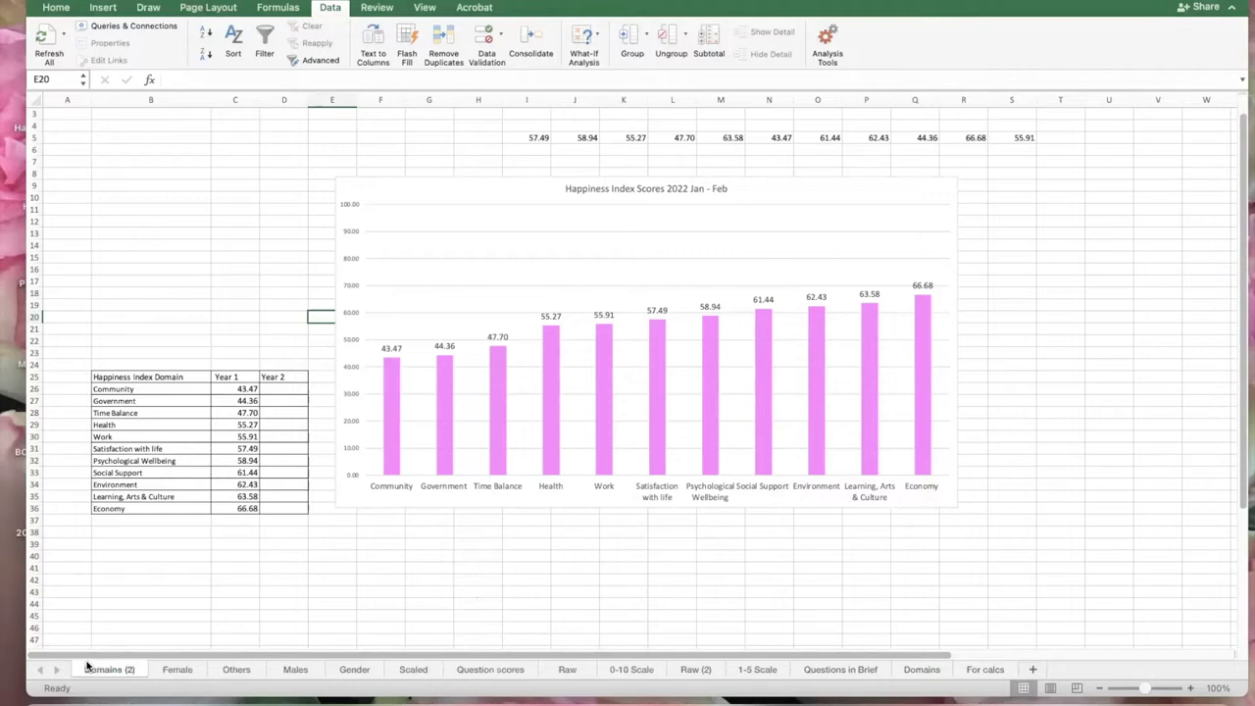
{"action": "double_click", "coordinate": [87, 667]}
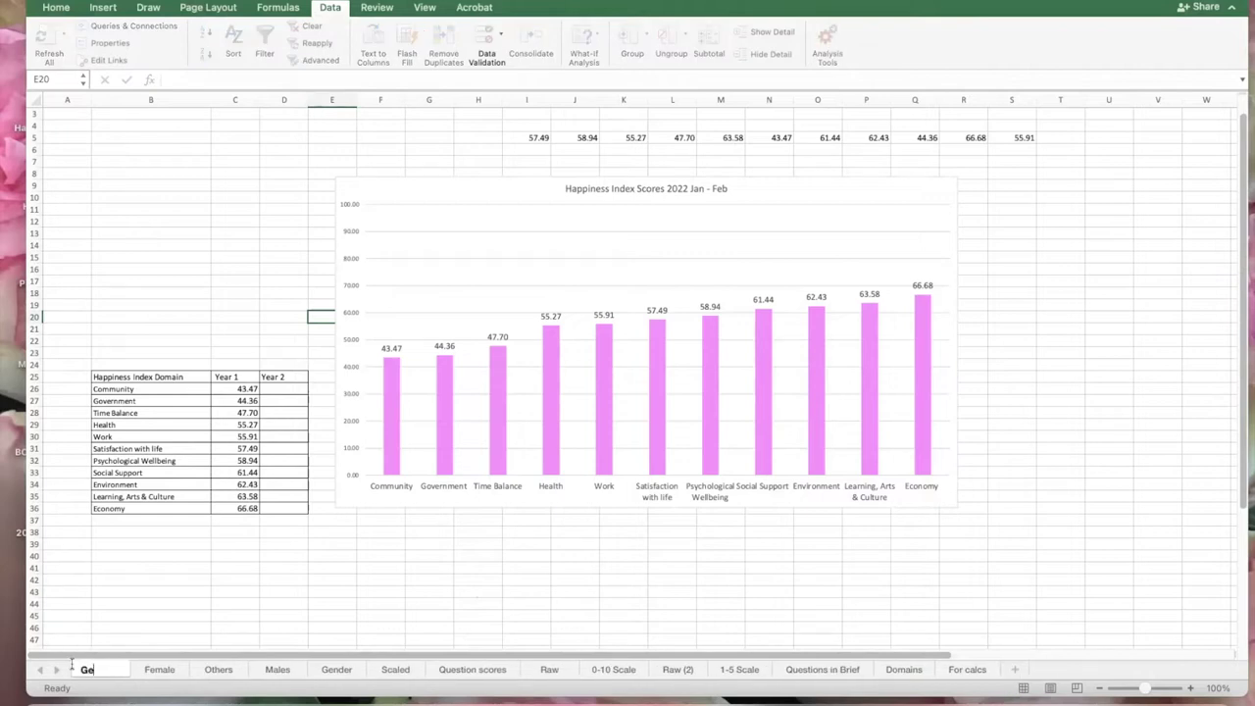
{"action": "type", "text": "Gender Domain"}
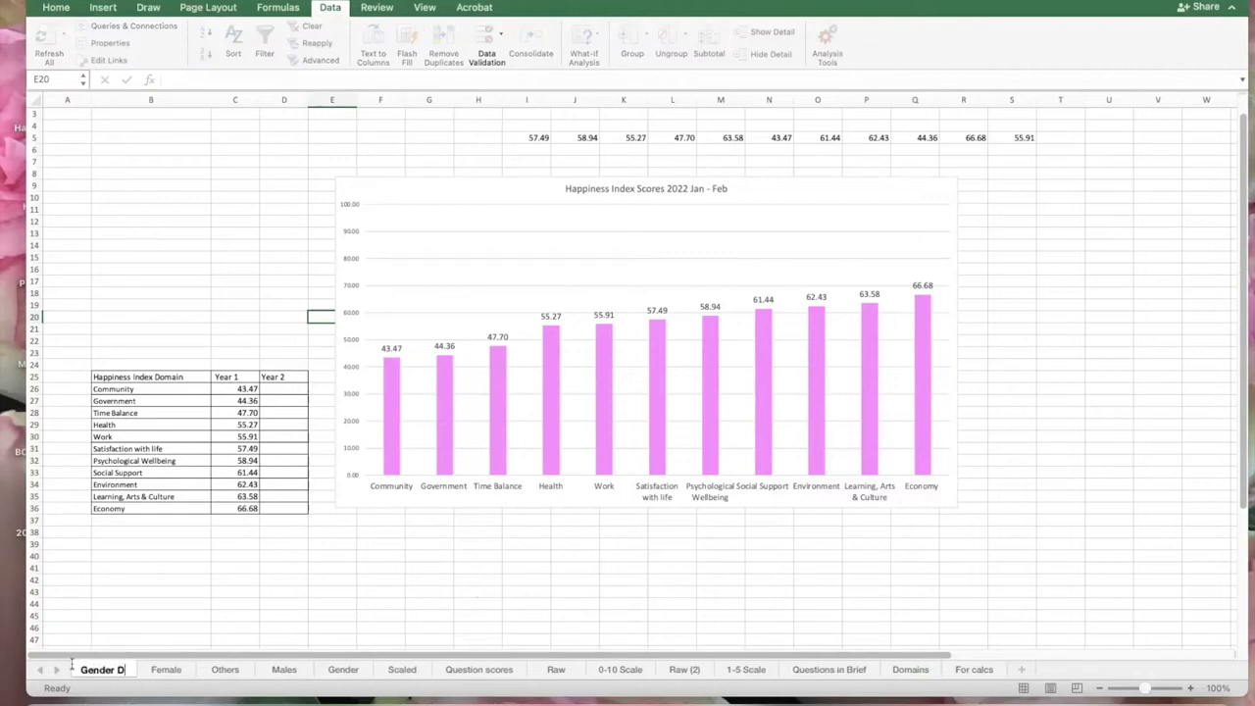
{"action": "left_click", "coordinate": [183, 601]}
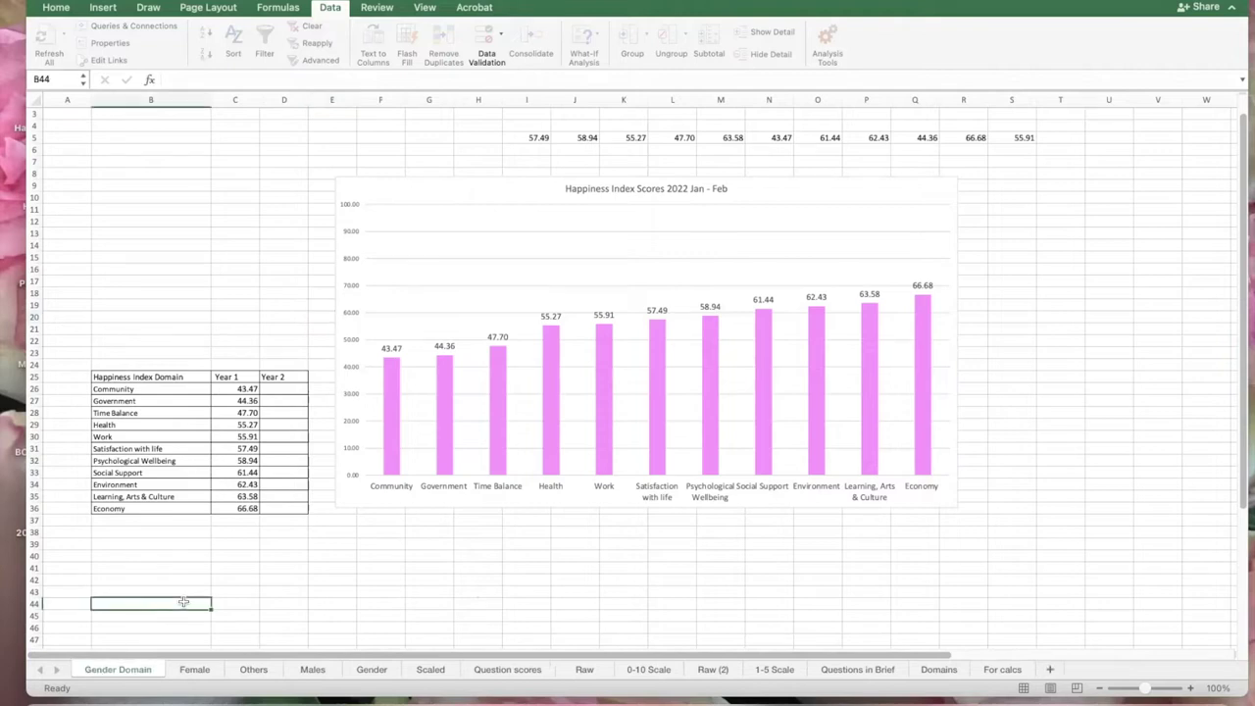
Delete the Happiness Index Scores 2022 Jan - Feb chart from the Gender Domain sheet
{"action": "left_click", "coordinate": [381, 591]}
{"action": "left_click", "coordinate": [363, 188]}
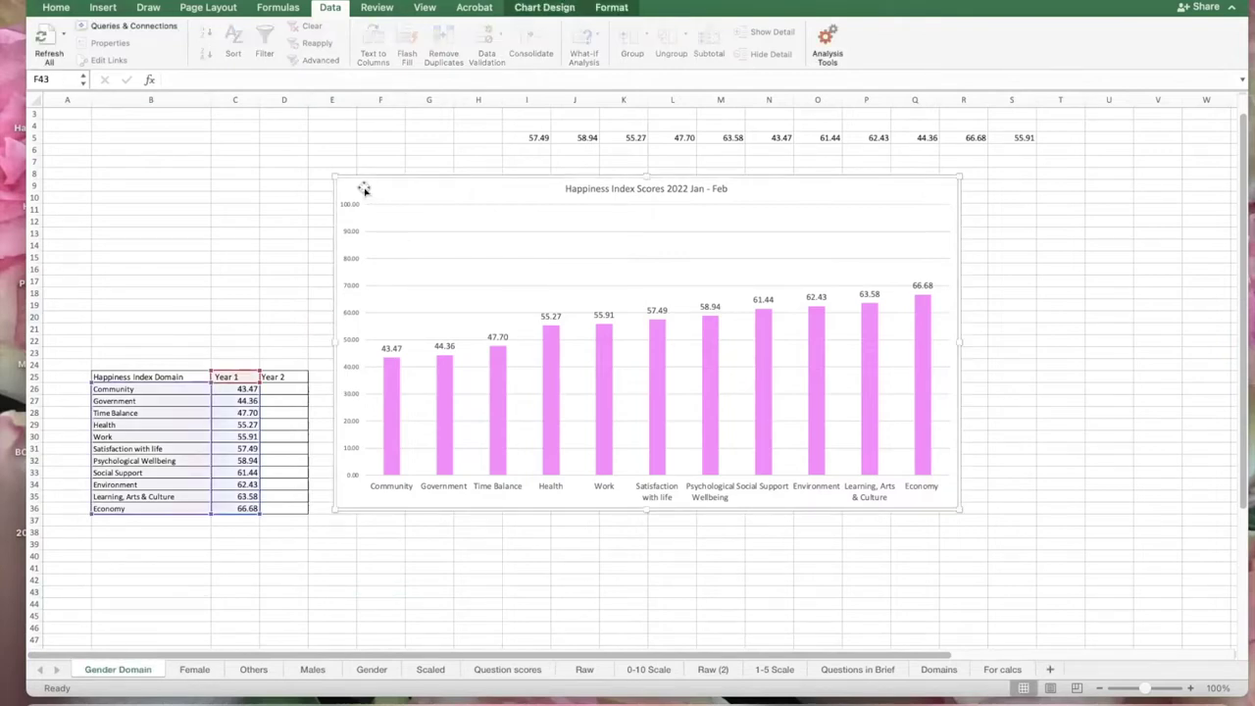
{"action": "key", "text": "Delete"}
Clear the Year 1 scores in cells C26 to C36 and the contents of row 5 on the Gender Domain sheet
{"action": "left_click_drag", "start_coordinate": [235, 389], "coordinate": [223, 505]}
{"action": "key", "text": "Delete"}
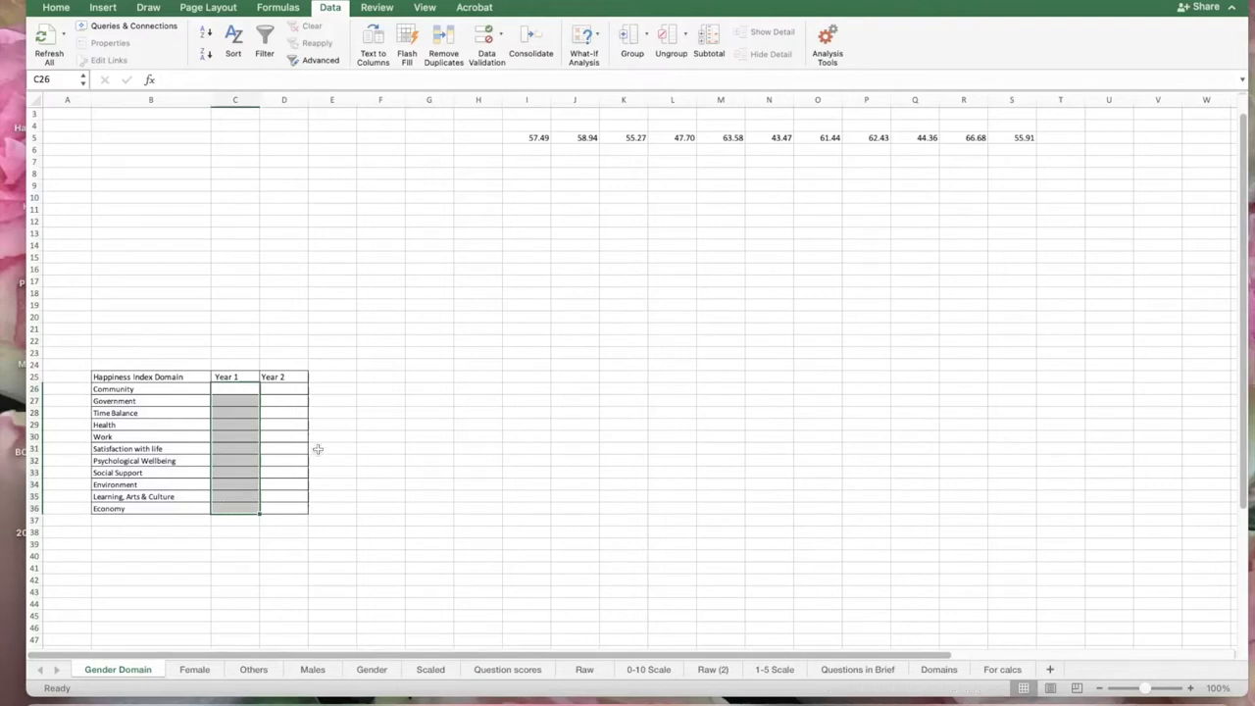
{"action": "left_click", "coordinate": [387, 414]}
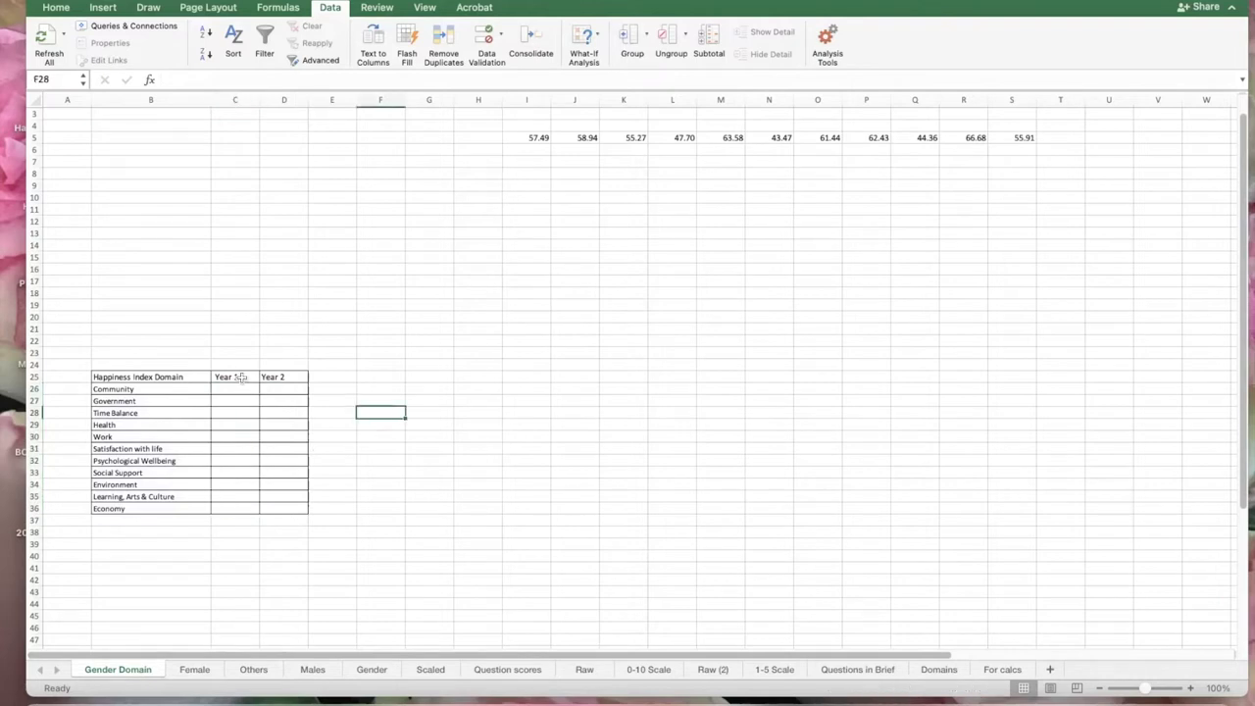
{"action": "left_click", "coordinate": [34, 138]}
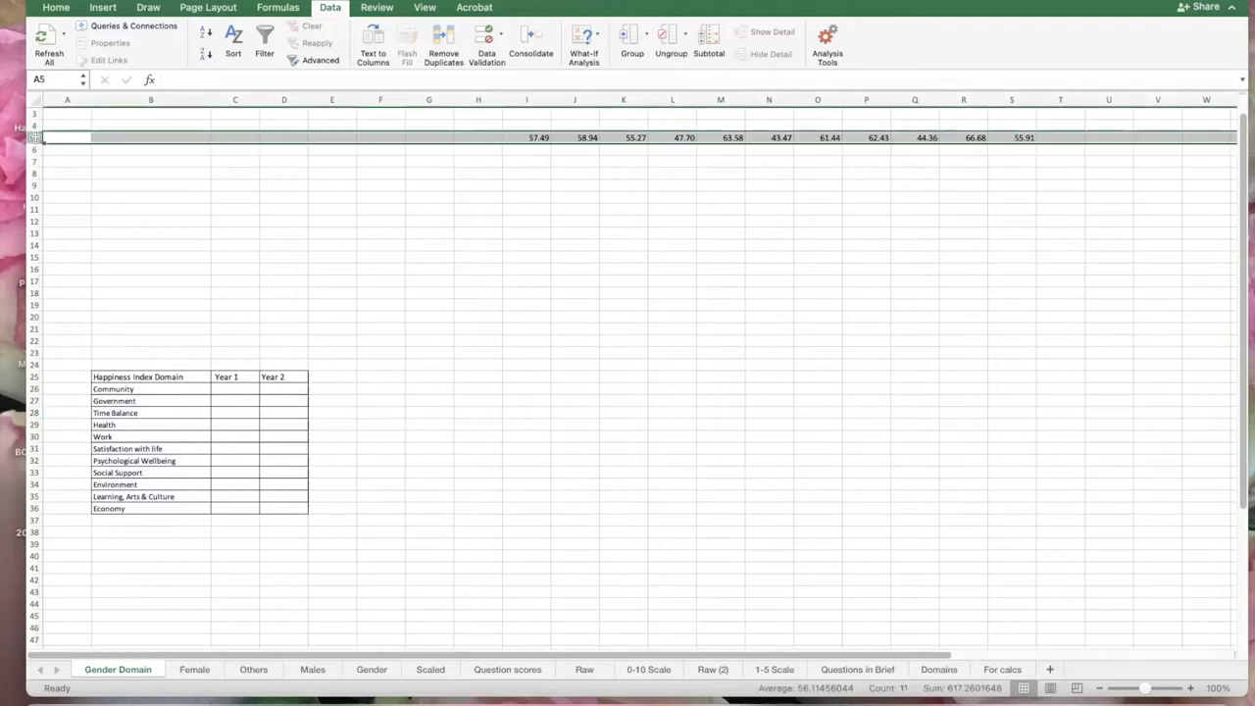
{"action": "key", "text": "Delete"}
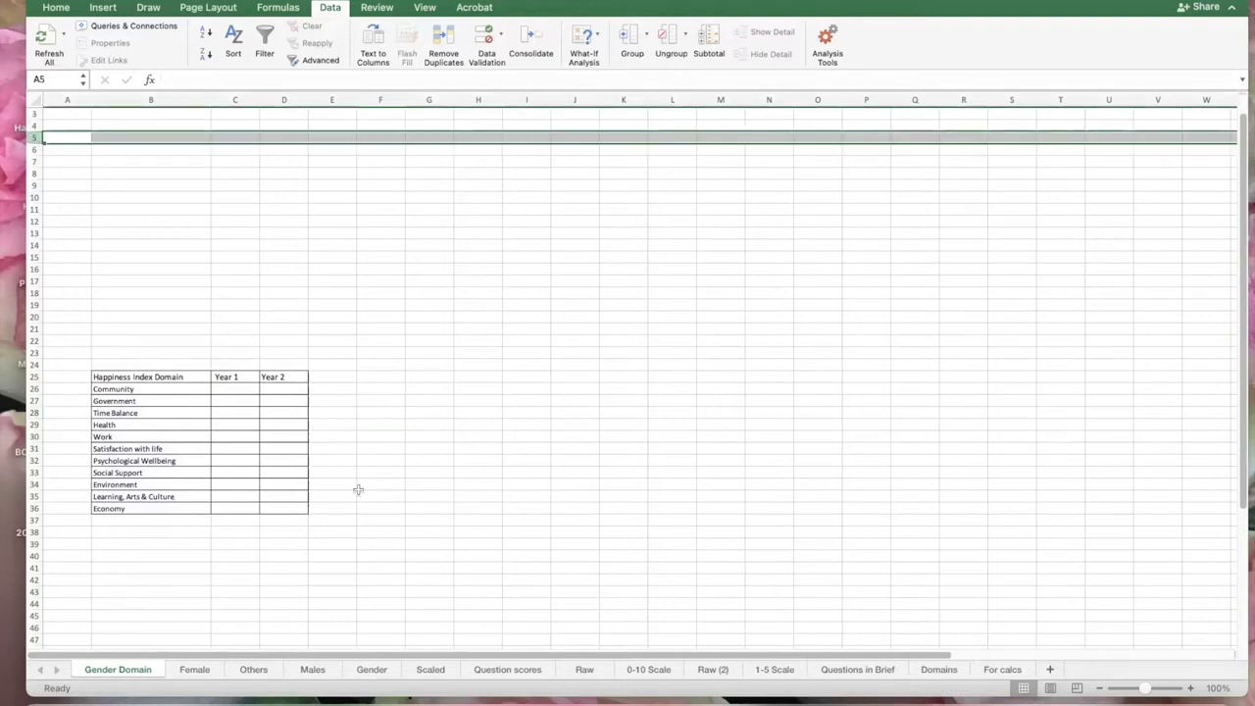
Copy the Domain Average row from the Female sheet into row 5 of Gender Domain as values and label it females in E5
{"action": "left_click", "coordinate": [195, 670]}
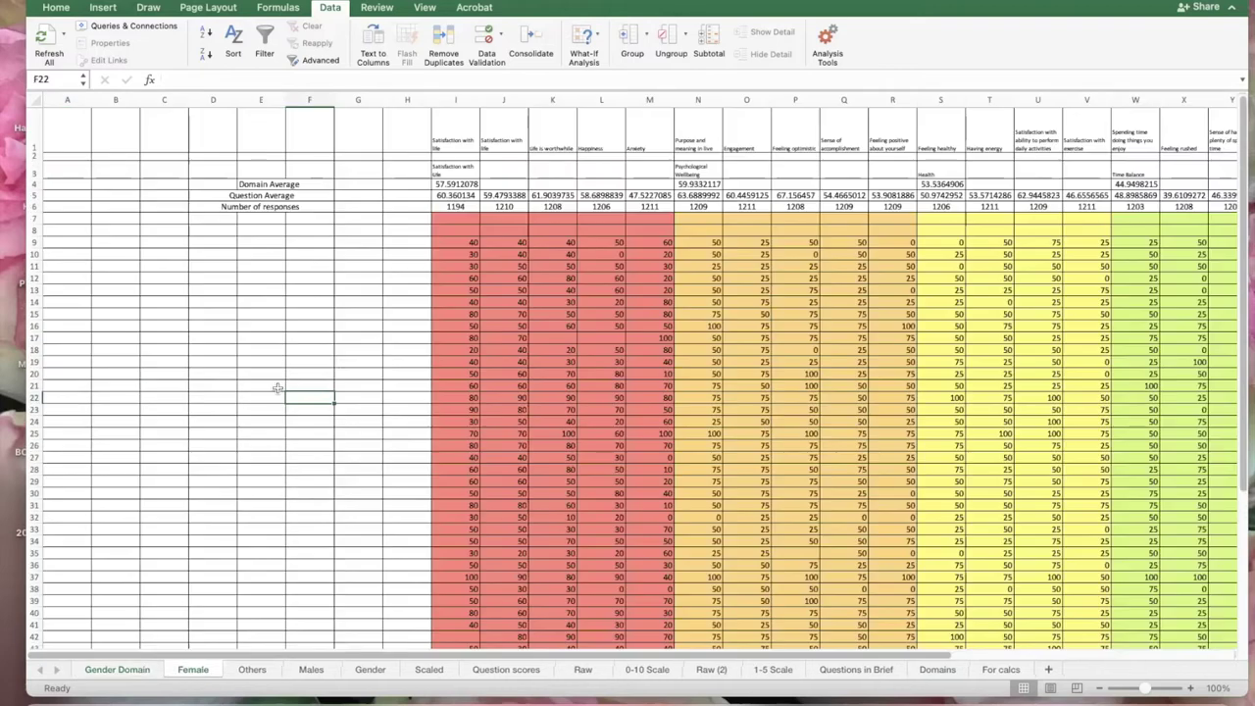
{"action": "left_click", "coordinate": [35, 184]}
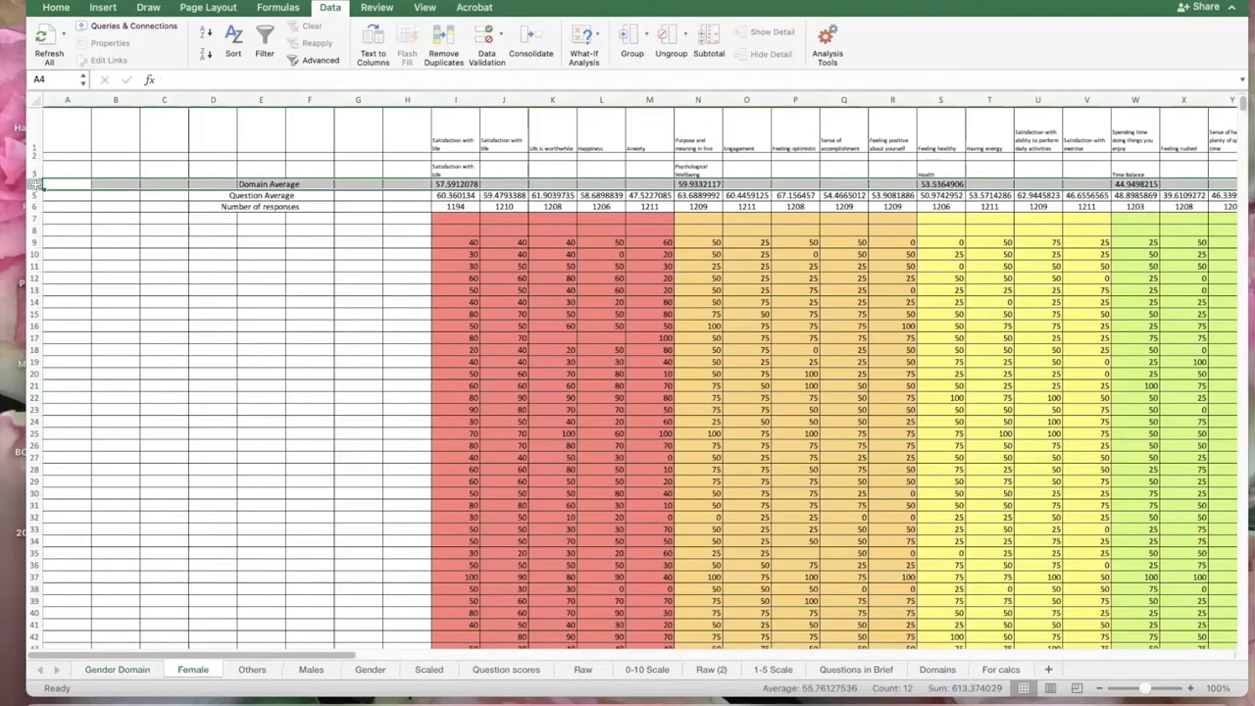
{"action": "key", "text": "super+c"}
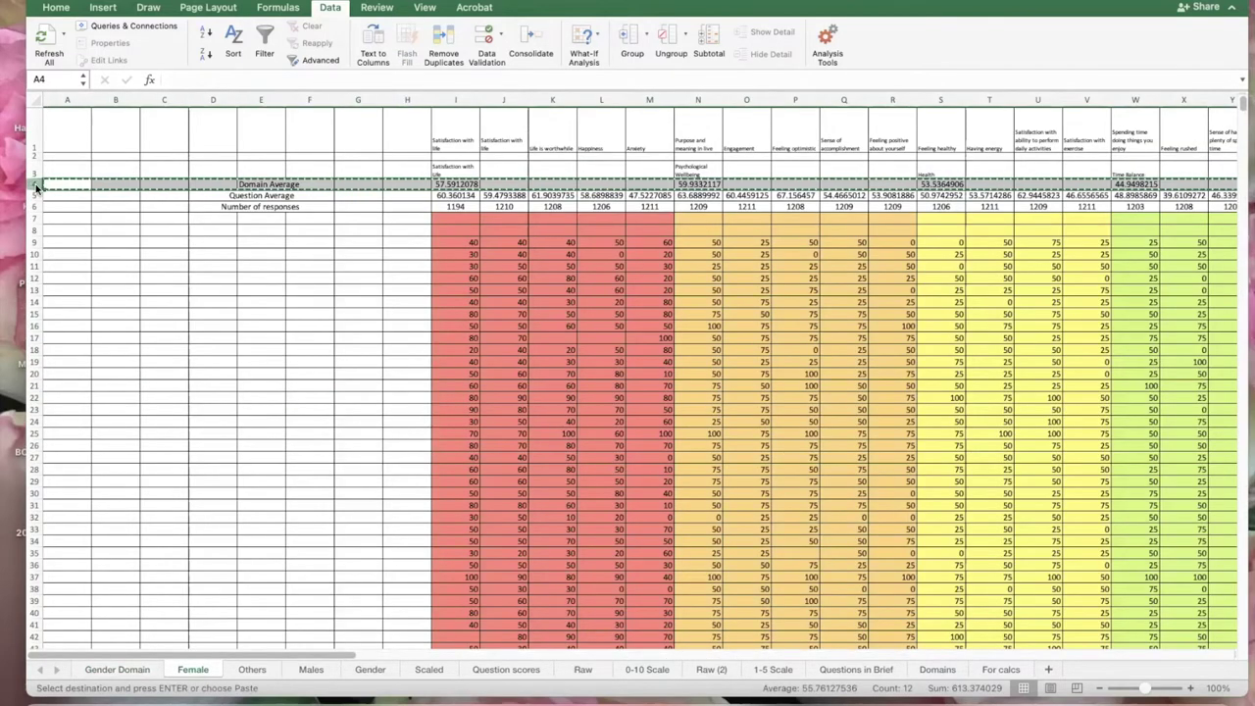
{"action": "left_click", "coordinate": [117, 669]}
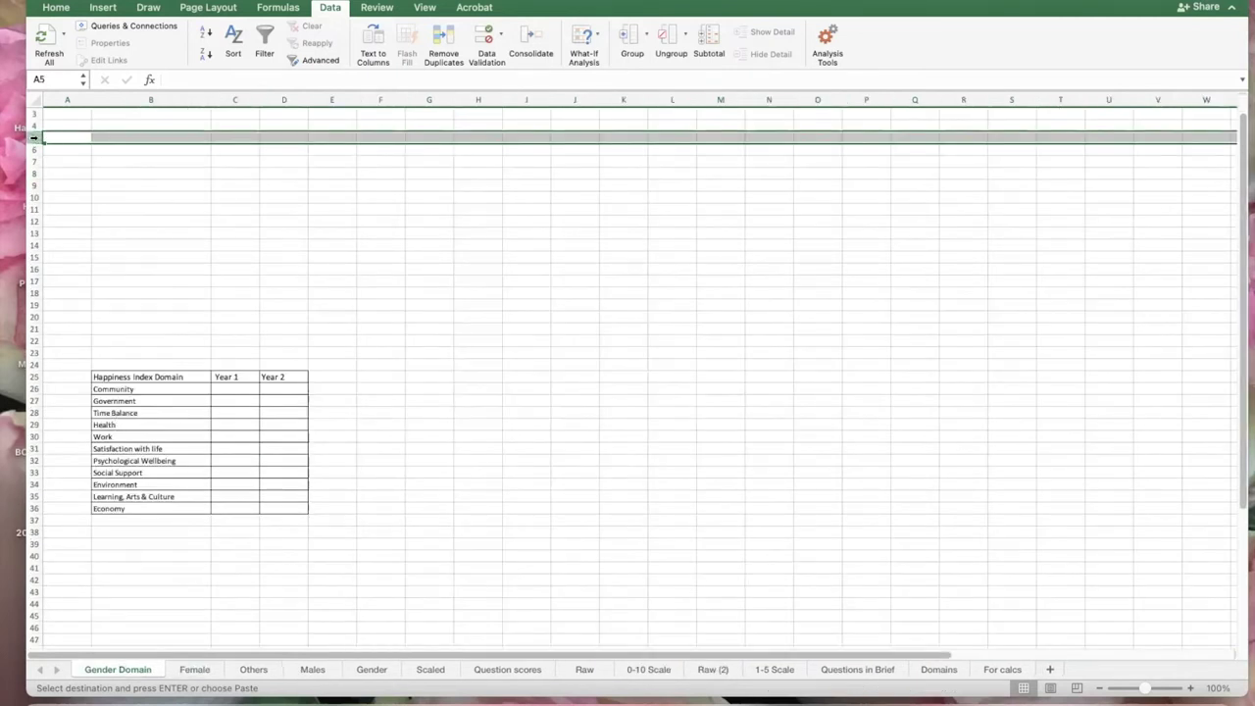
{"action": "key", "text": "super+v"}
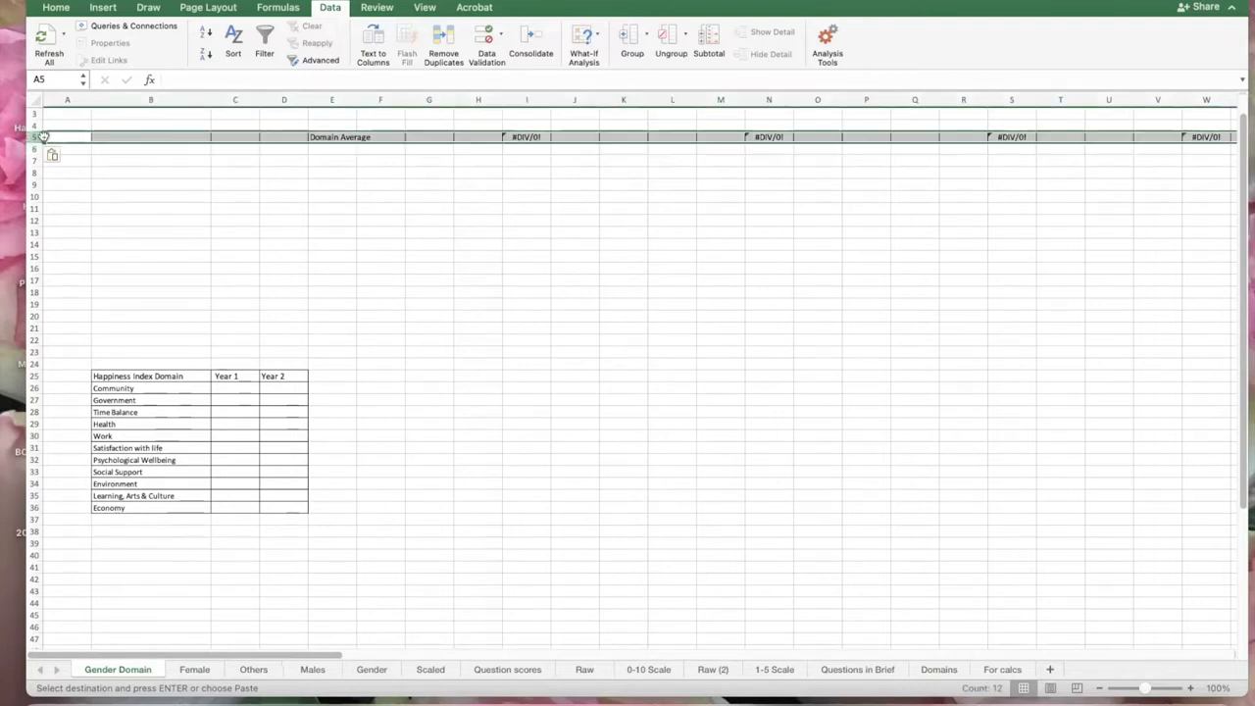
{"action": "right_click", "coordinate": [47, 137]}
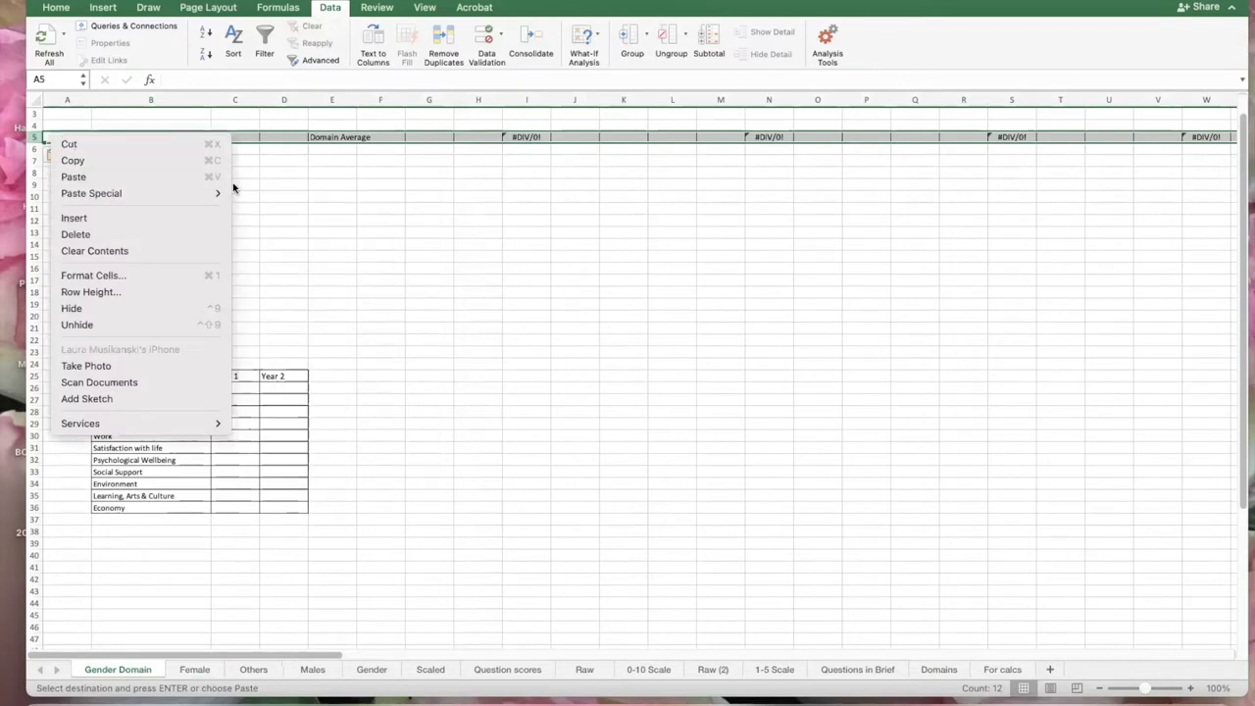
{"action": "mouse_move", "coordinate": [216, 196]}
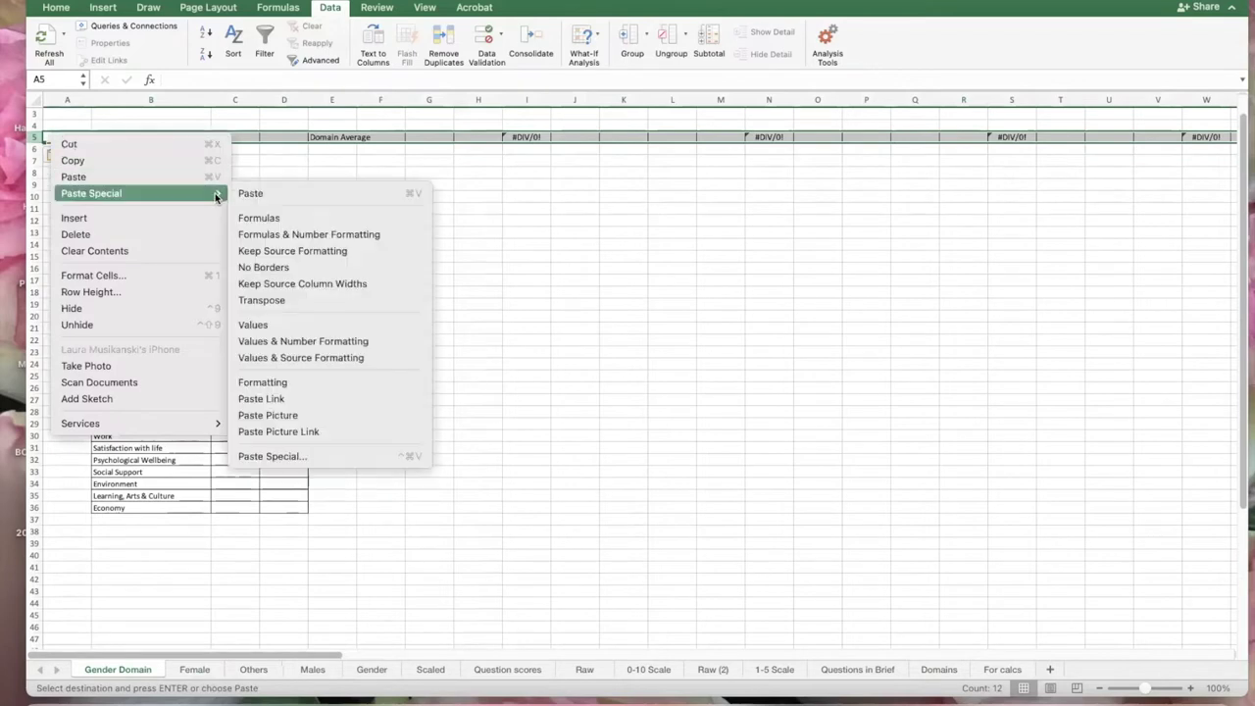
{"action": "left_click", "coordinate": [276, 326]}
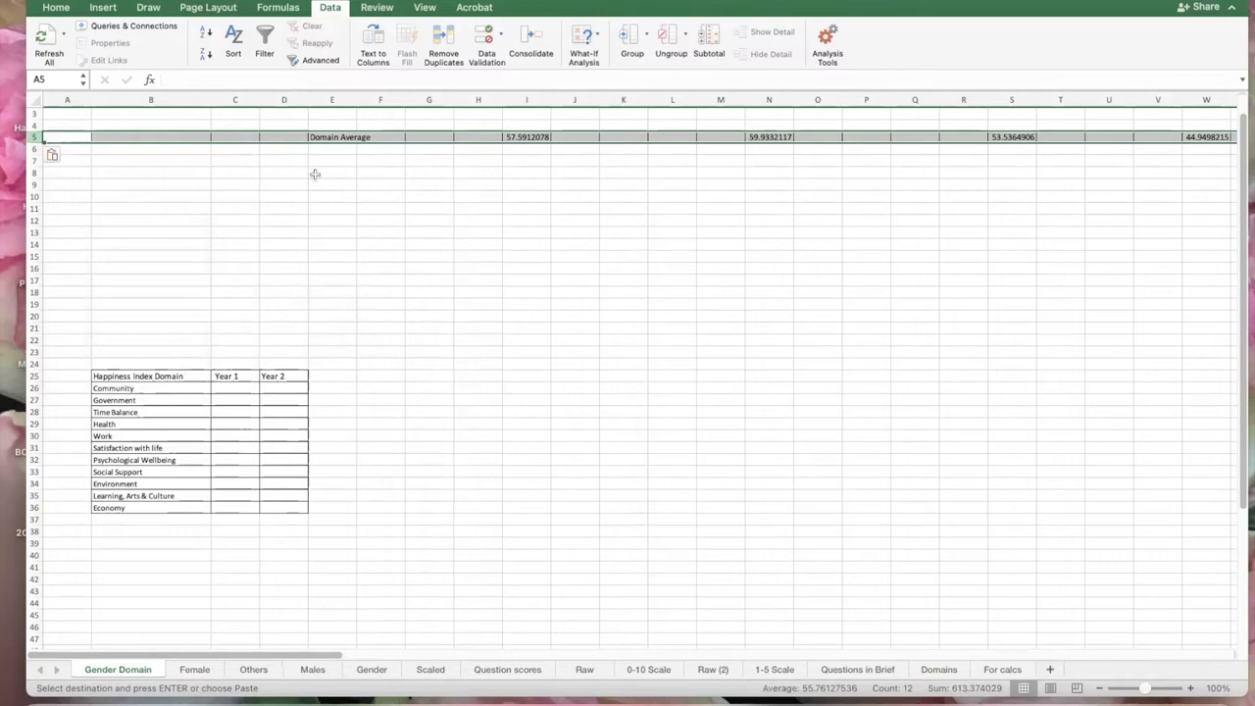
{"action": "left_click", "coordinate": [321, 139]}
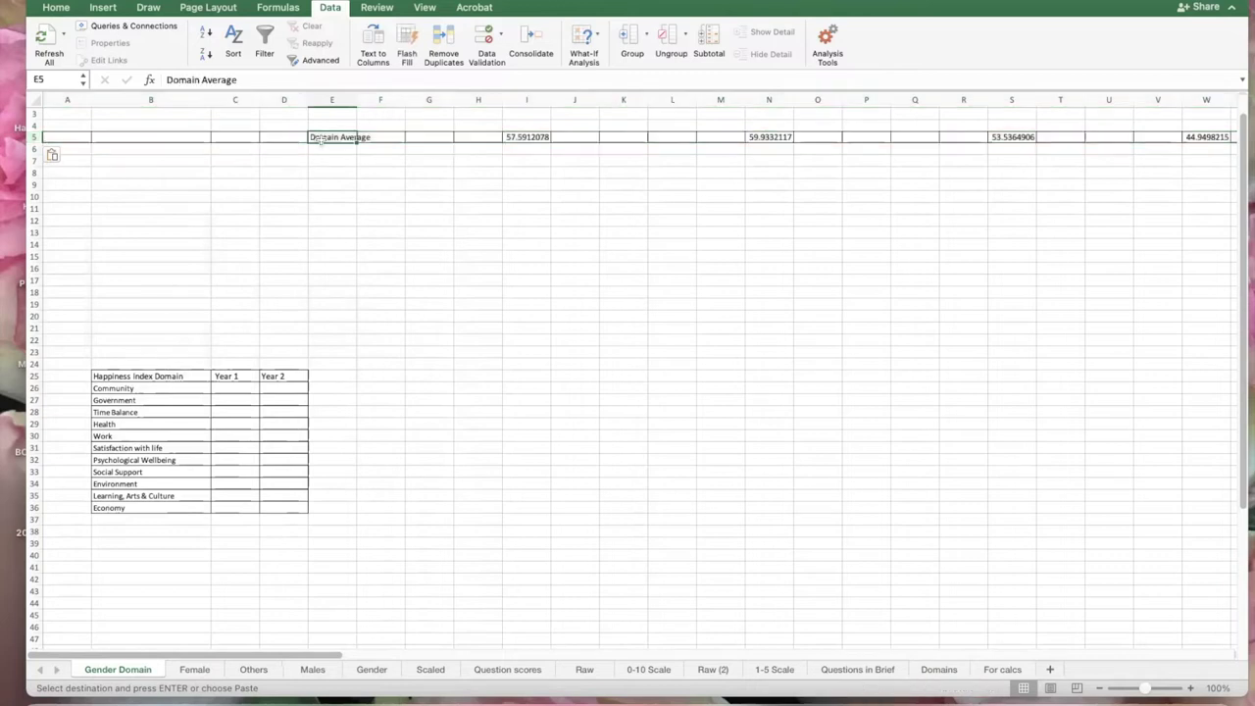
{"action": "type", "text": "females"}
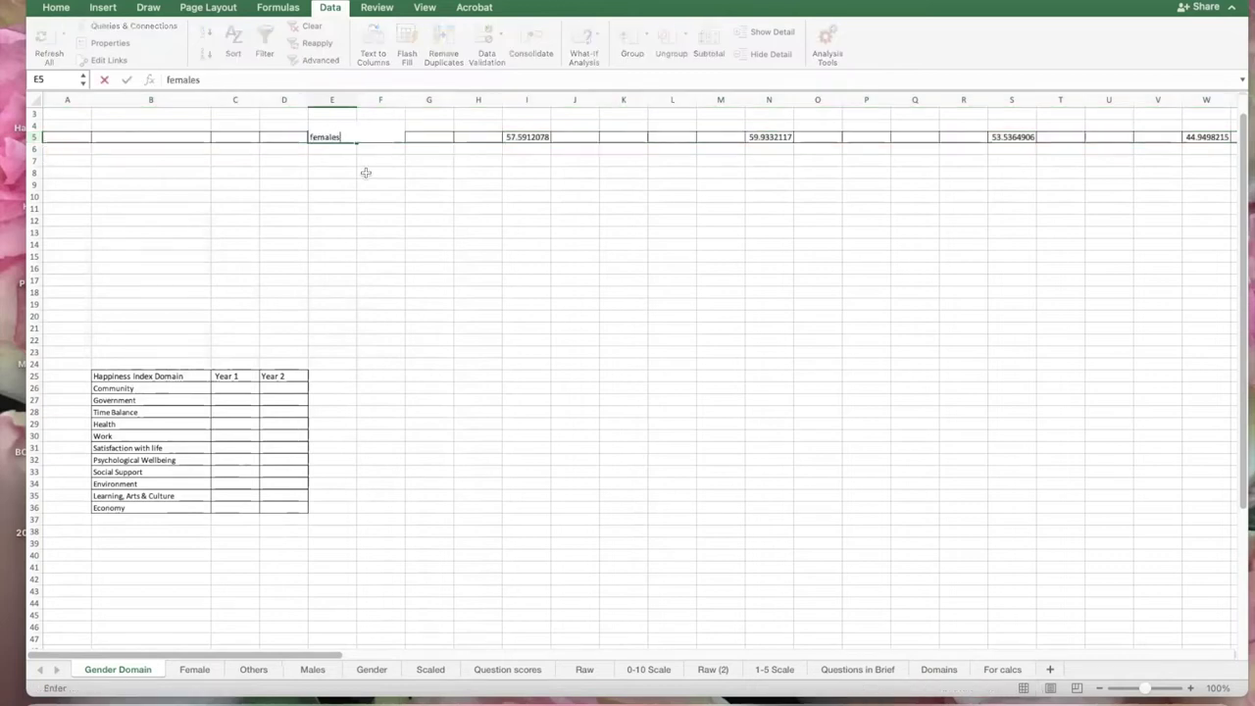
{"action": "left_click", "coordinate": [365, 172]}
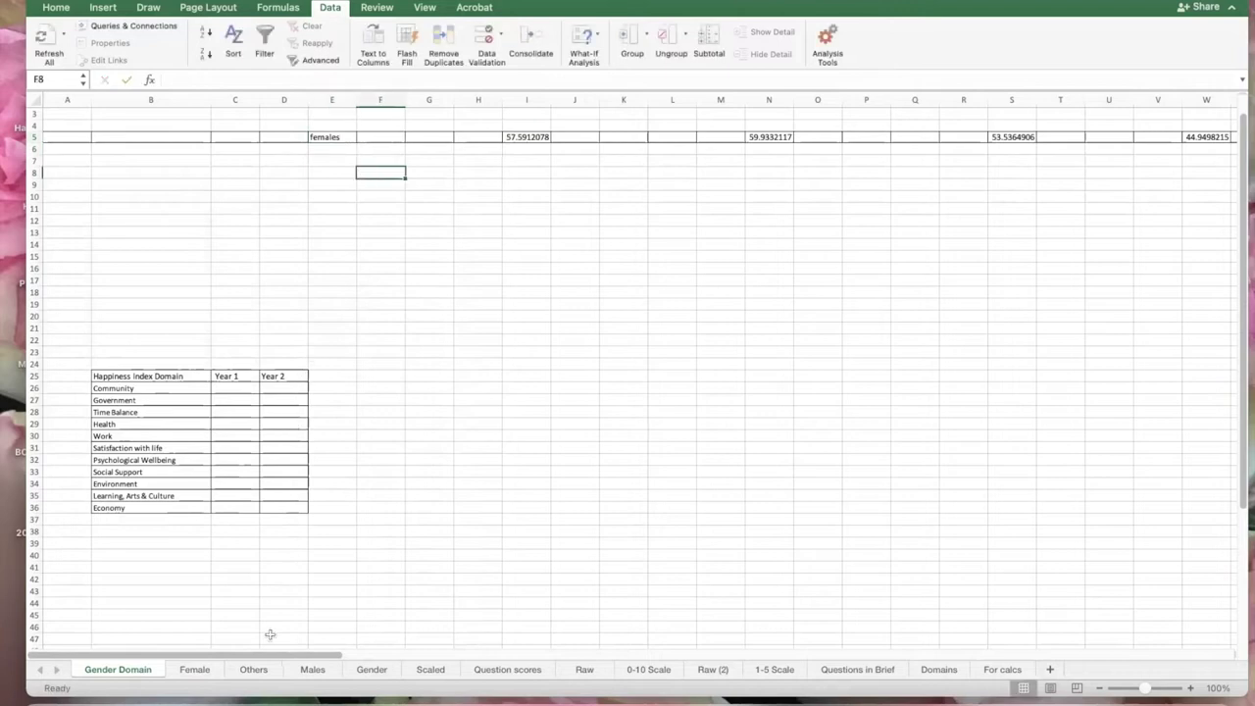
Copy the Domain Average row from the Males sheet into row 6 of Gender Domain as values and label it males in E6
{"action": "left_click", "coordinate": [312, 670]}
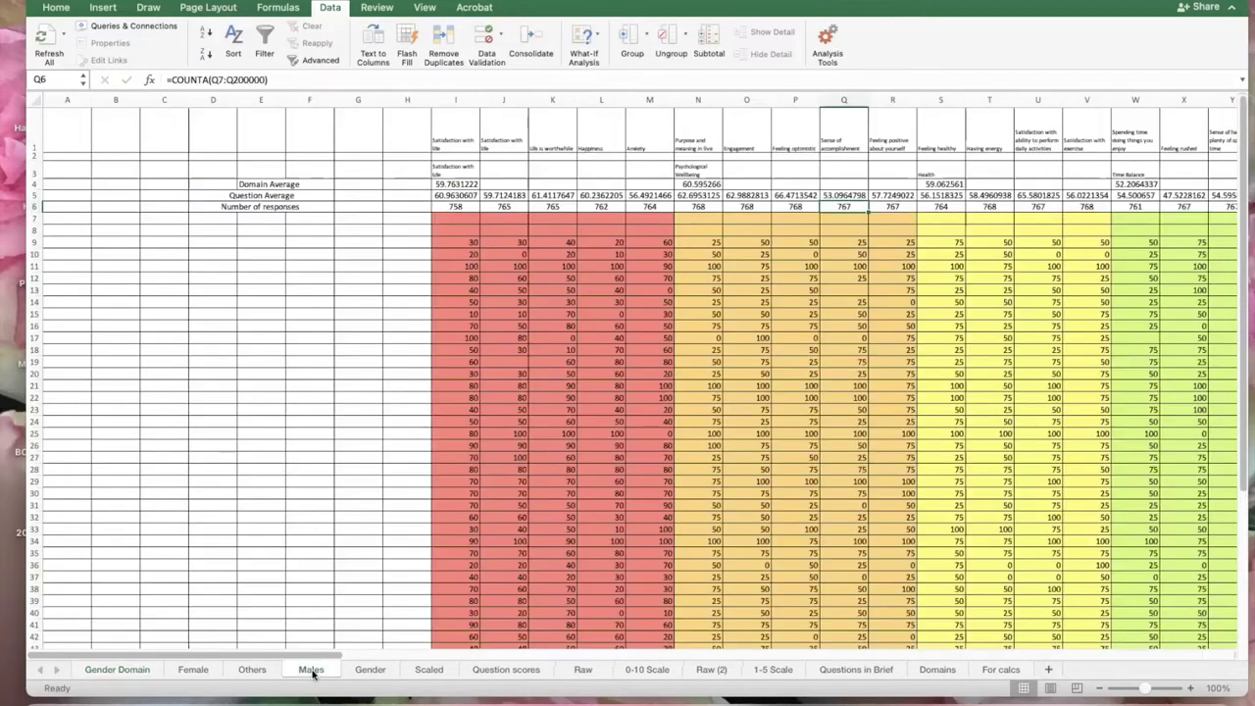
{"action": "left_click", "coordinate": [34, 183]}
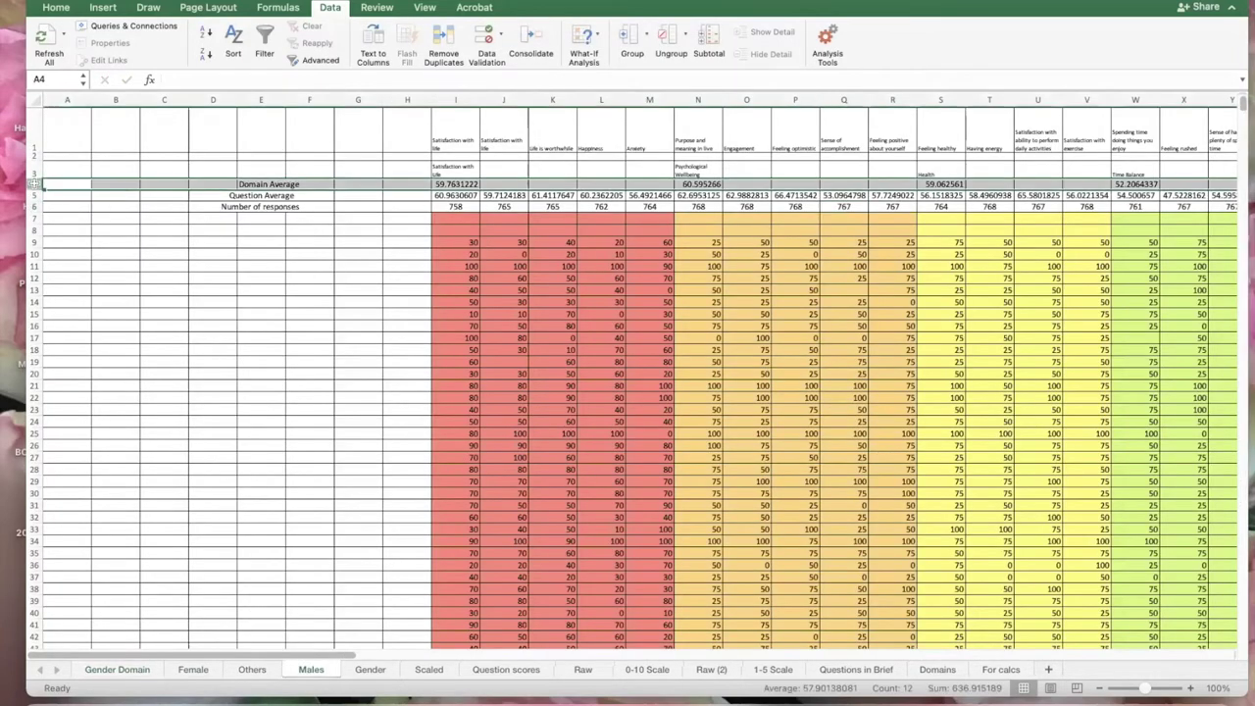
{"action": "key", "text": "ctrl+c"}
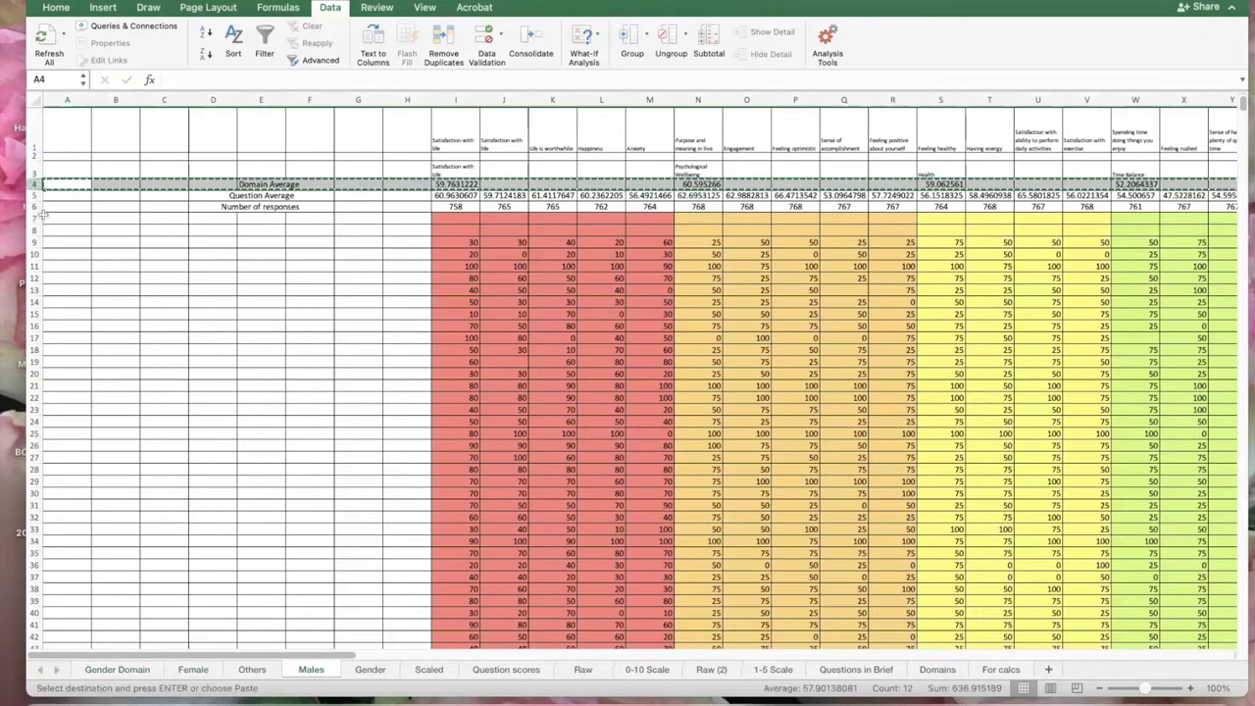
{"action": "left_click", "coordinate": [117, 670]}
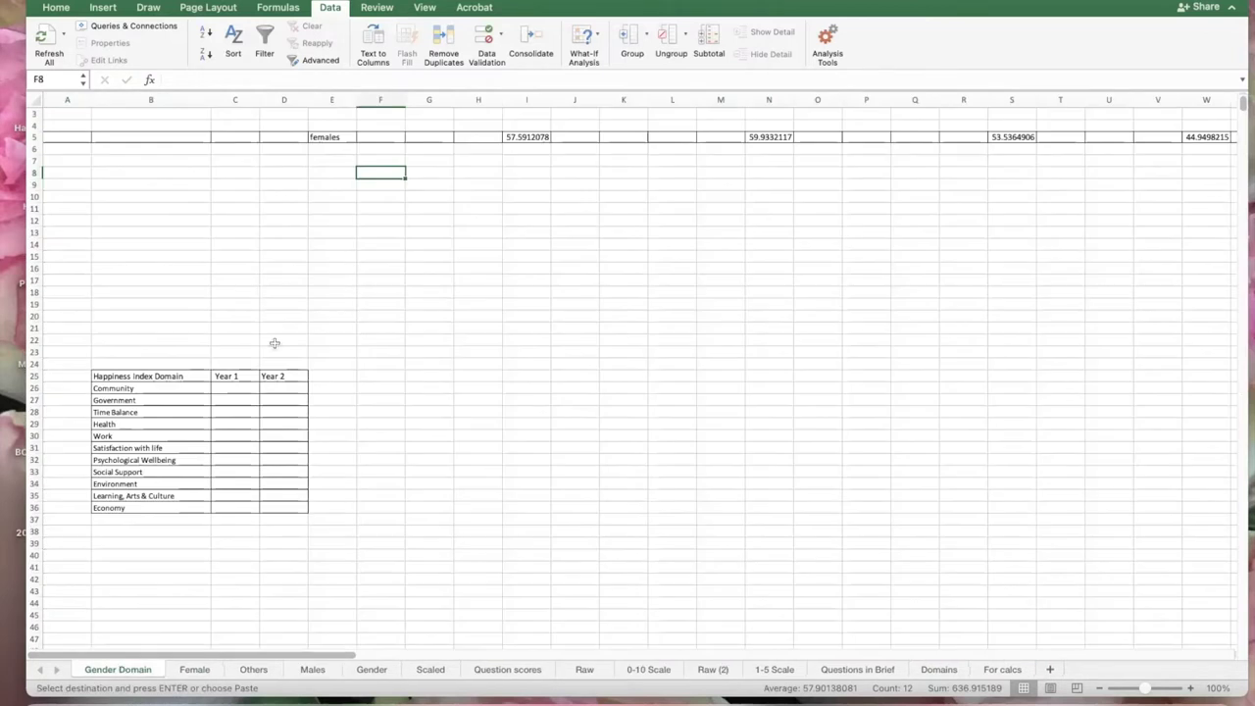
{"action": "left_click", "coordinate": [37, 148]}
{"action": "right_click", "coordinate": [38, 148]}
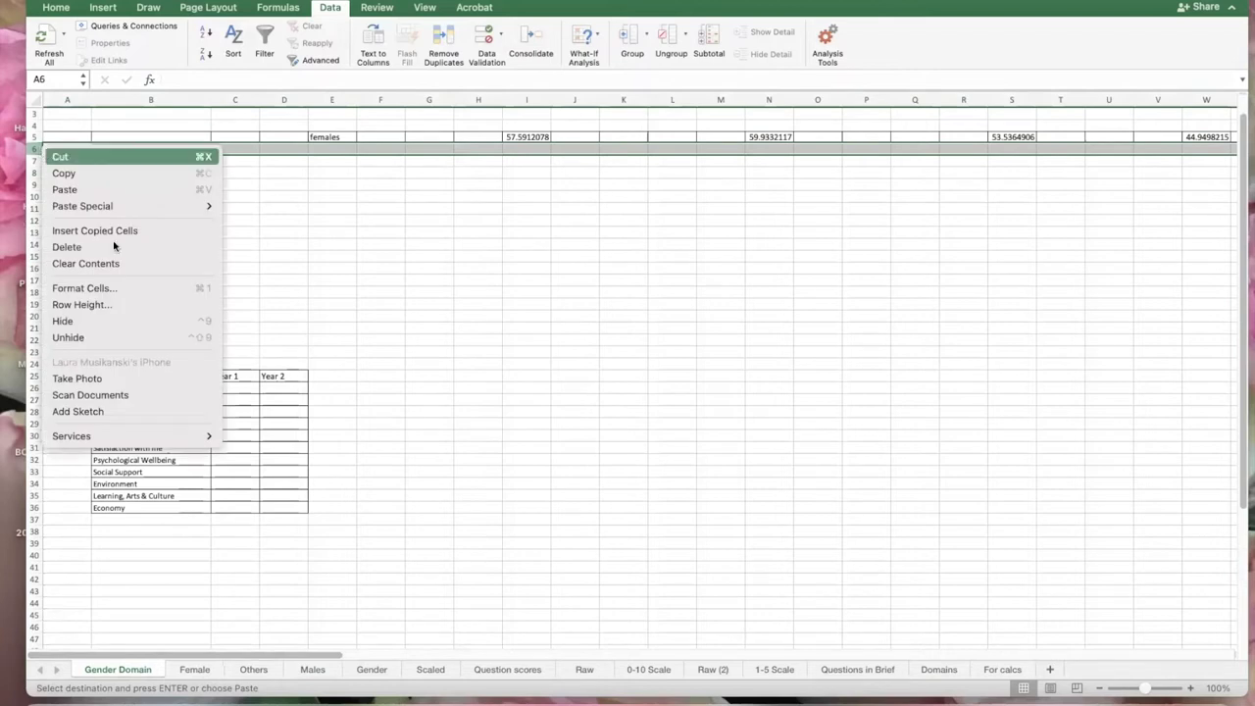
{"action": "mouse_move", "coordinate": [203, 205]}
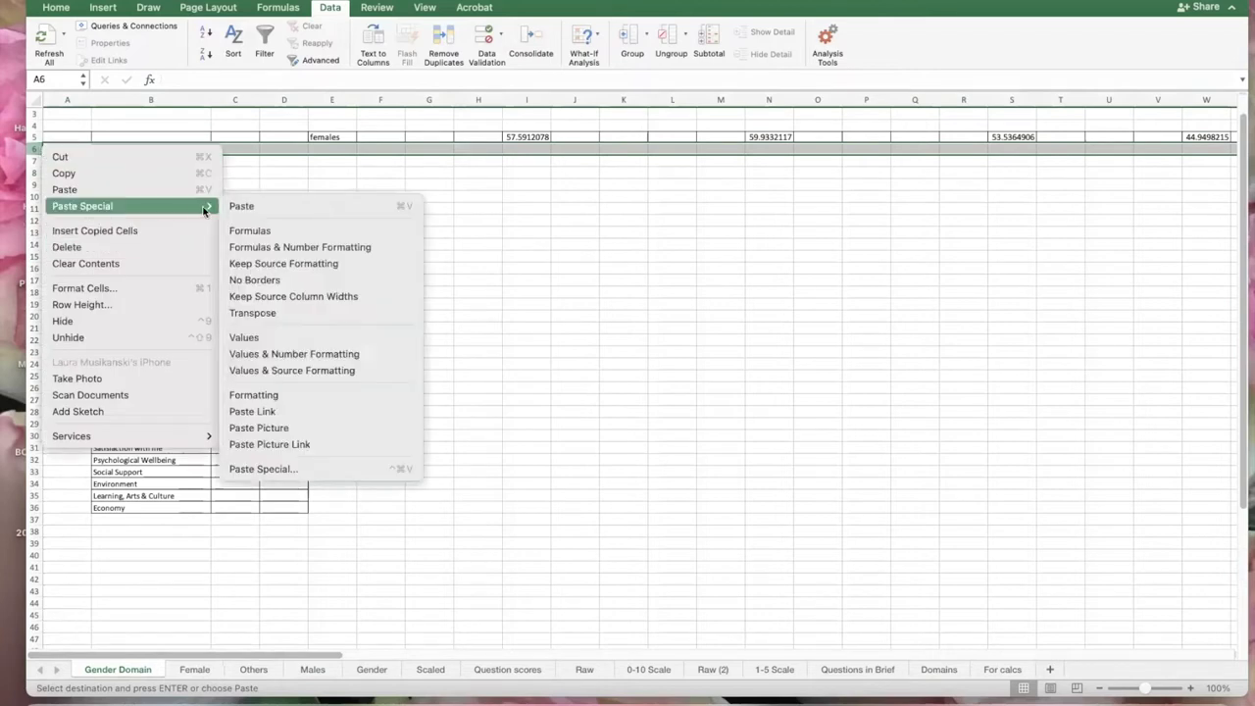
{"action": "left_click", "coordinate": [264, 338]}
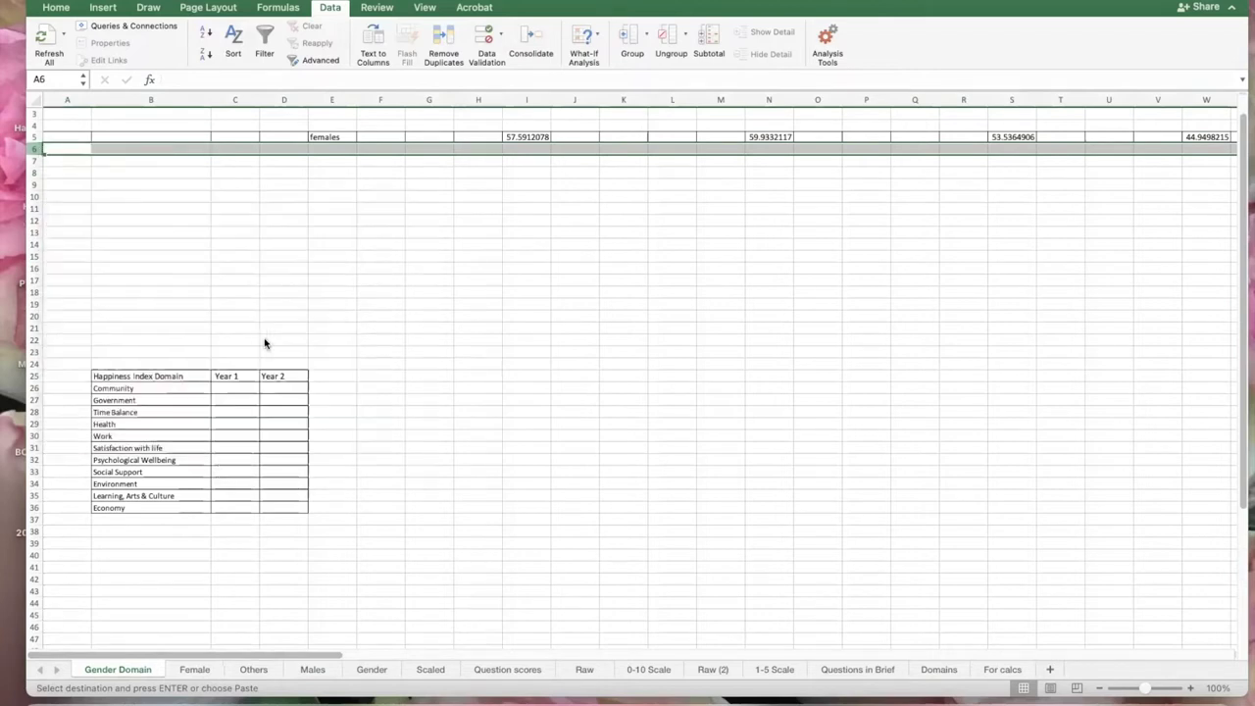
{"action": "left_click", "coordinate": [338, 149]}
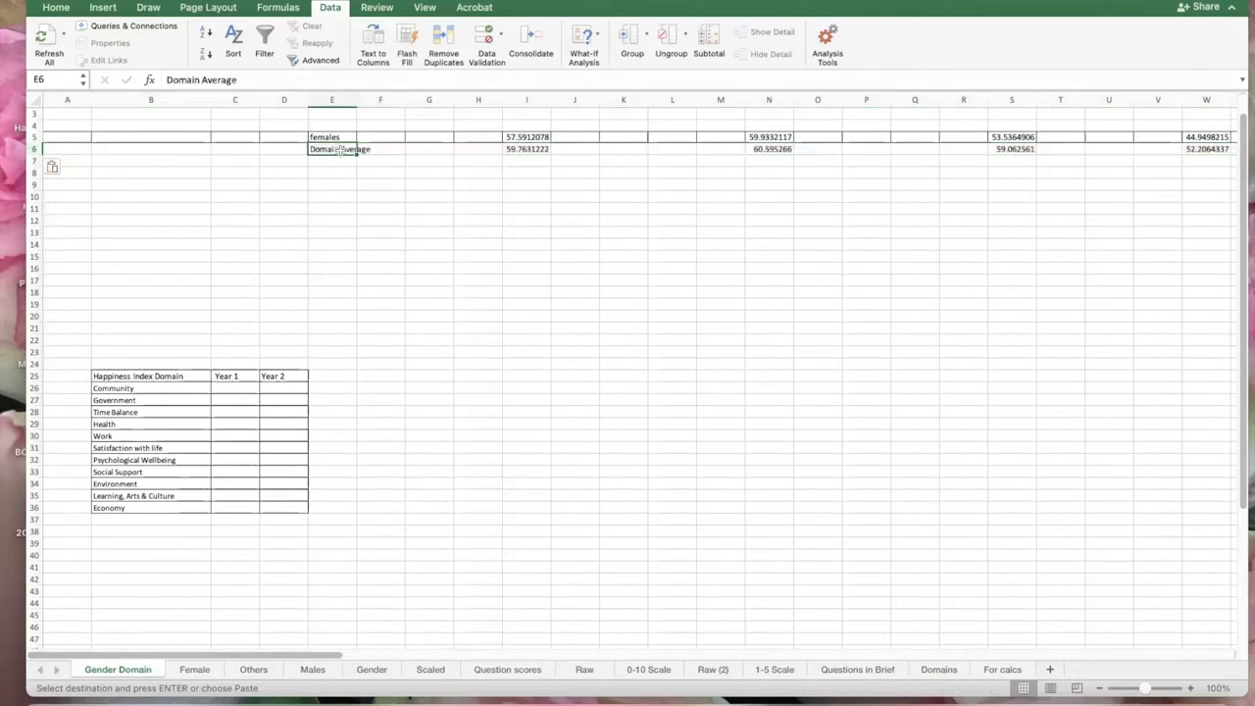
{"action": "type", "text": "ma"}
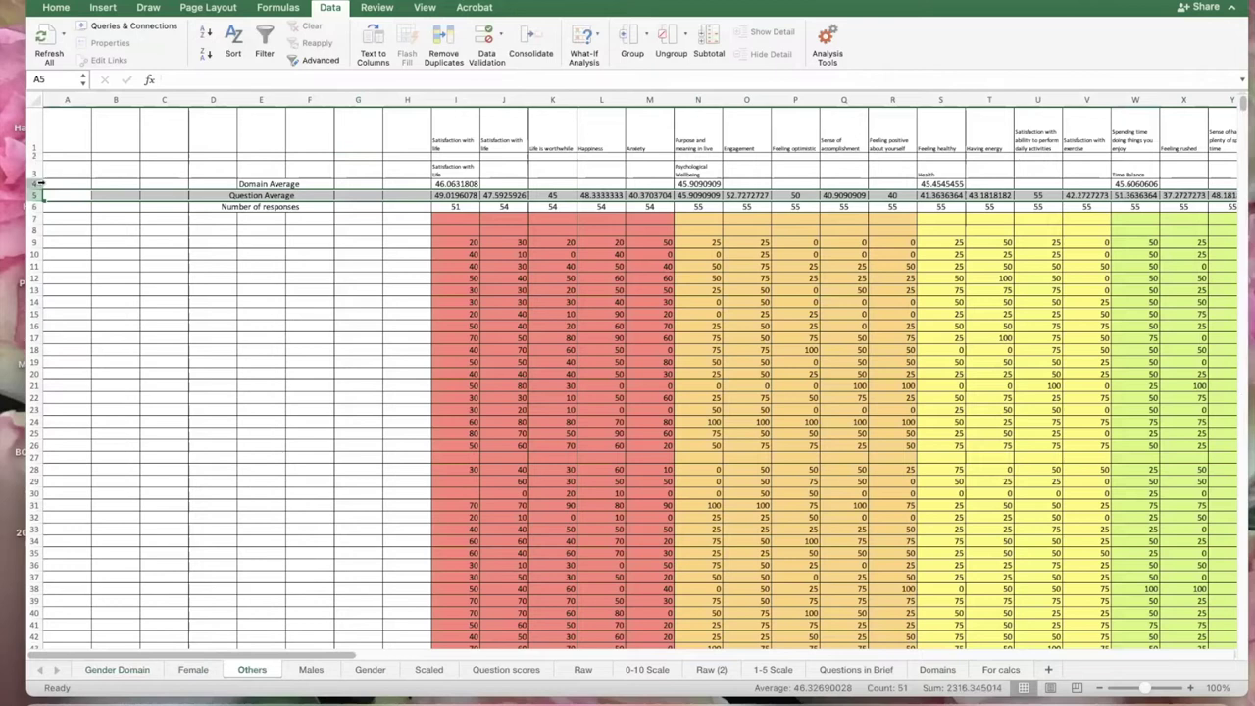
Copy the Domain Average row from the Others sheet into row 7 of Gender Domain as values and label it Others in E7
{"action": "left_click", "coordinate": [36, 183]}
{"action": "key", "text": "super+c"}
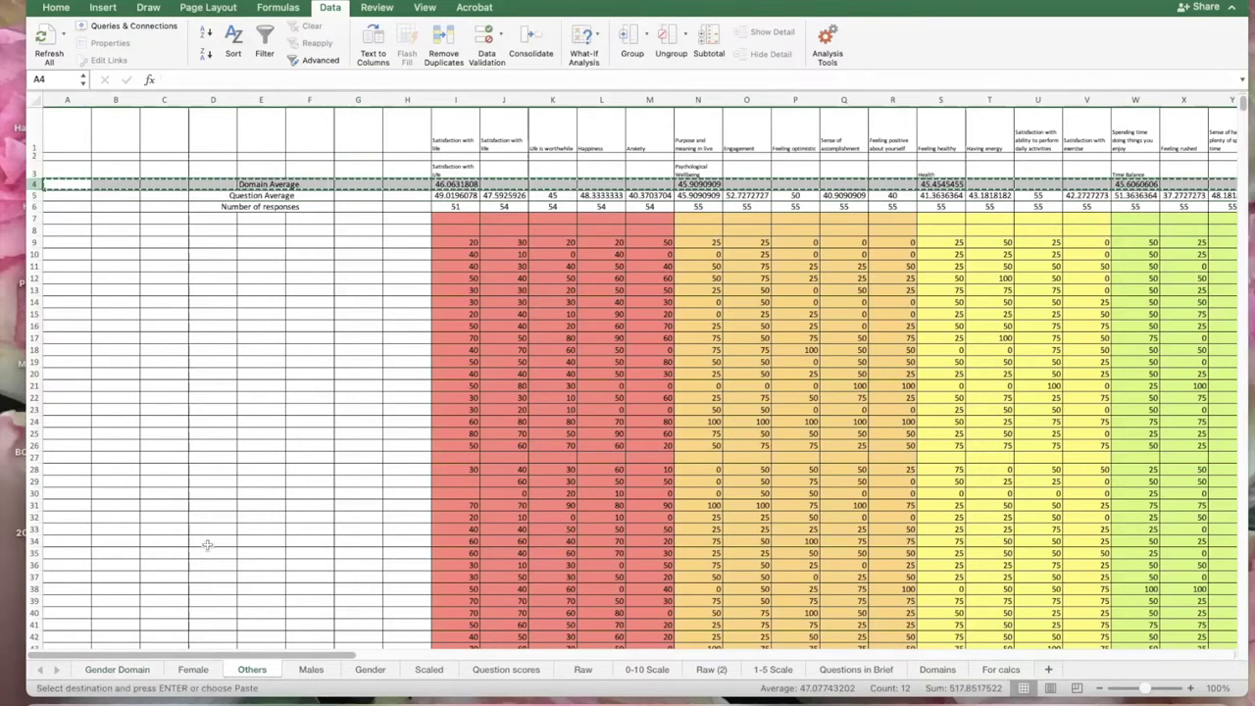
{"action": "left_click", "coordinate": [110, 670]}
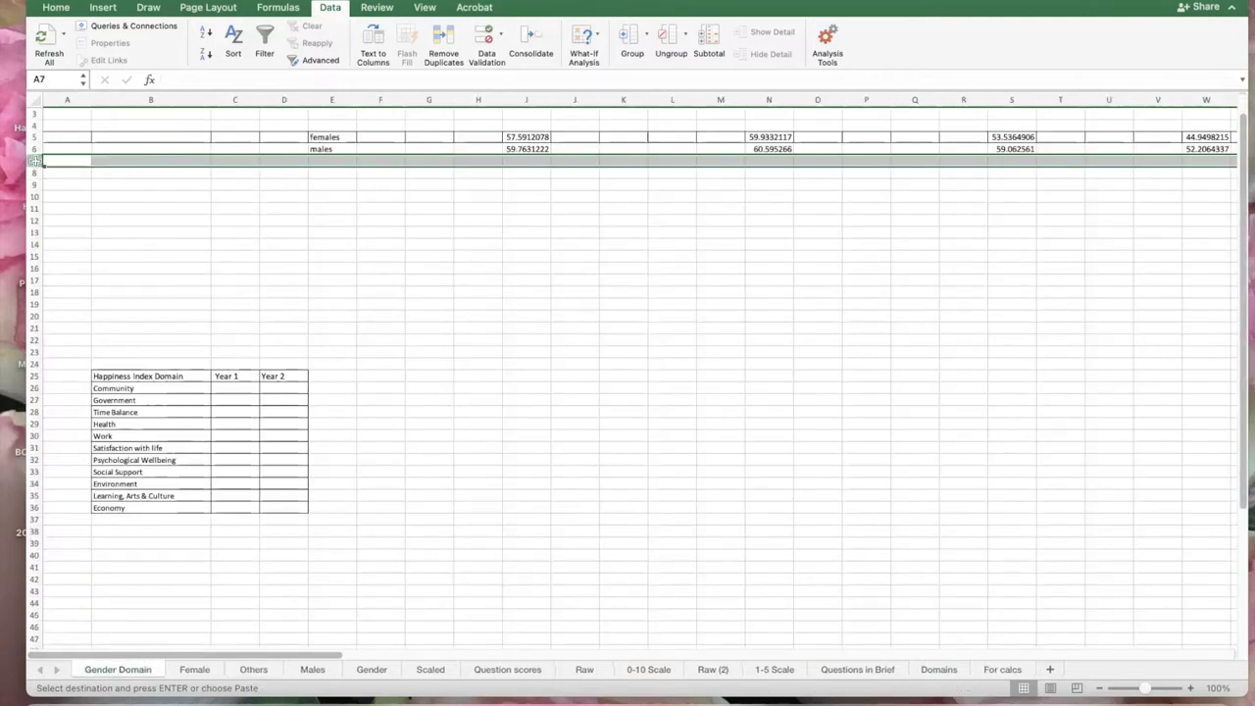
{"action": "right_click", "coordinate": [38, 164]}
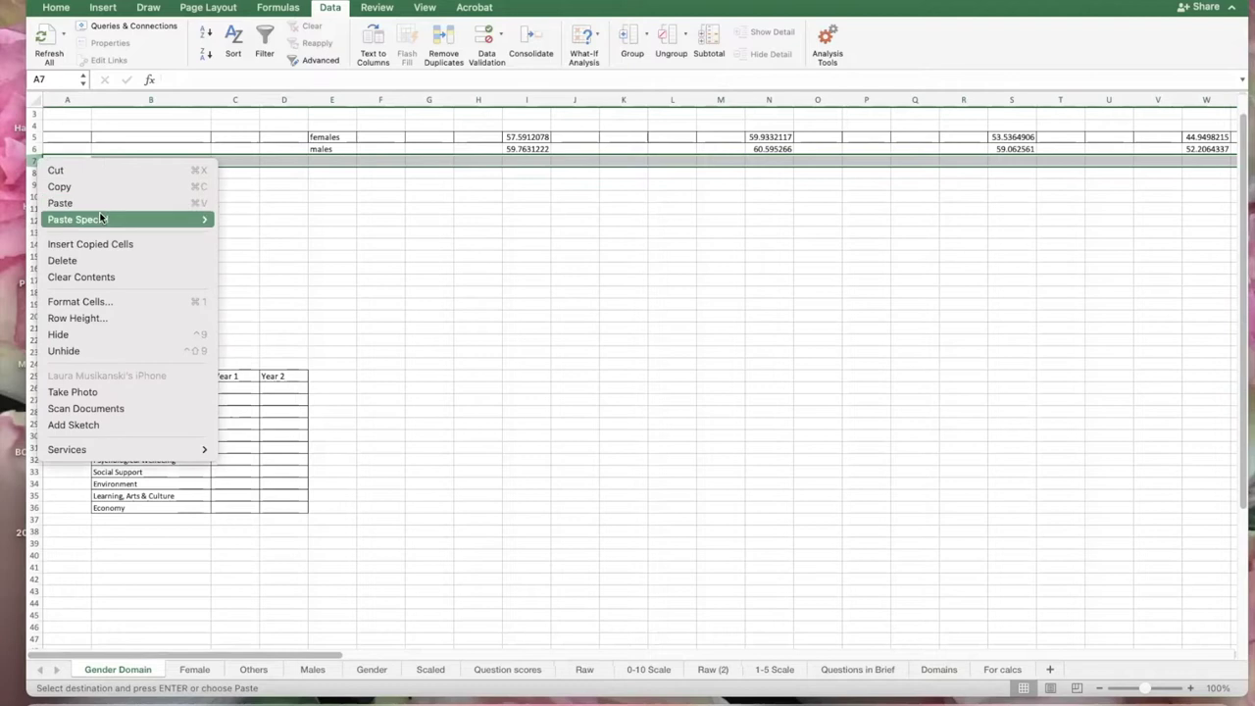
{"action": "mouse_move", "coordinate": [99, 213]}
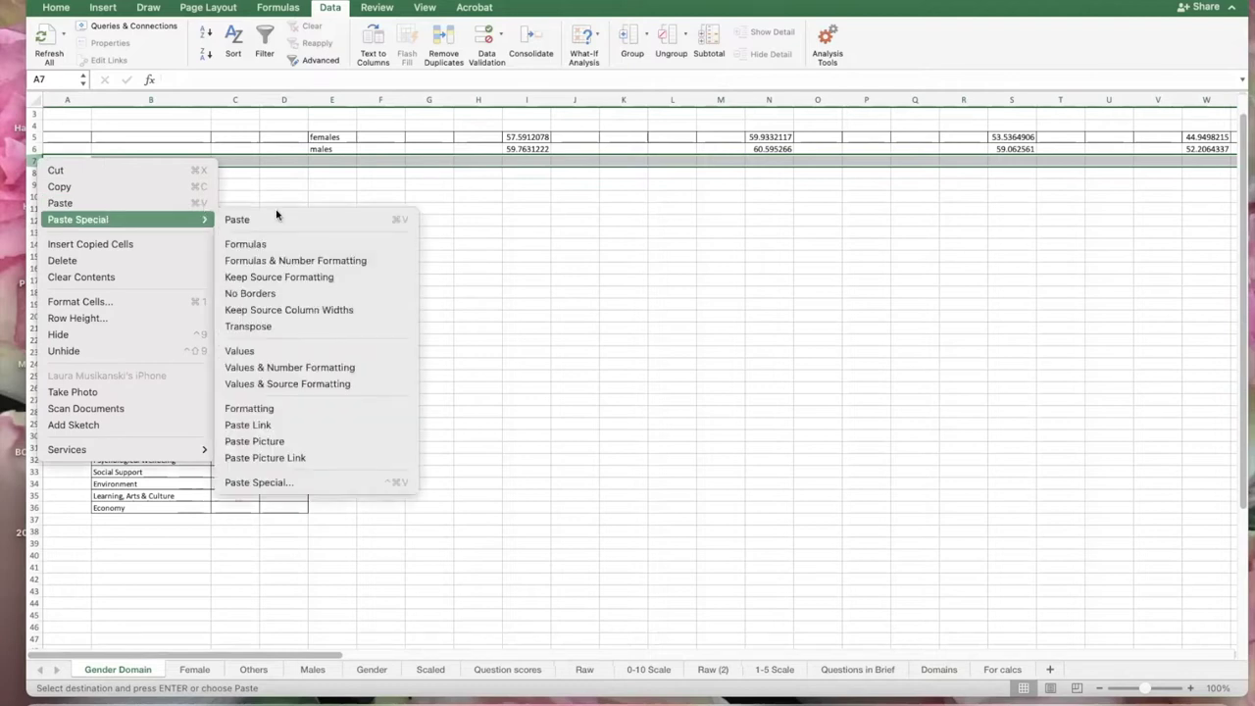
{"action": "left_click", "coordinate": [300, 350]}
{"action": "left_click", "coordinate": [477, 208]}
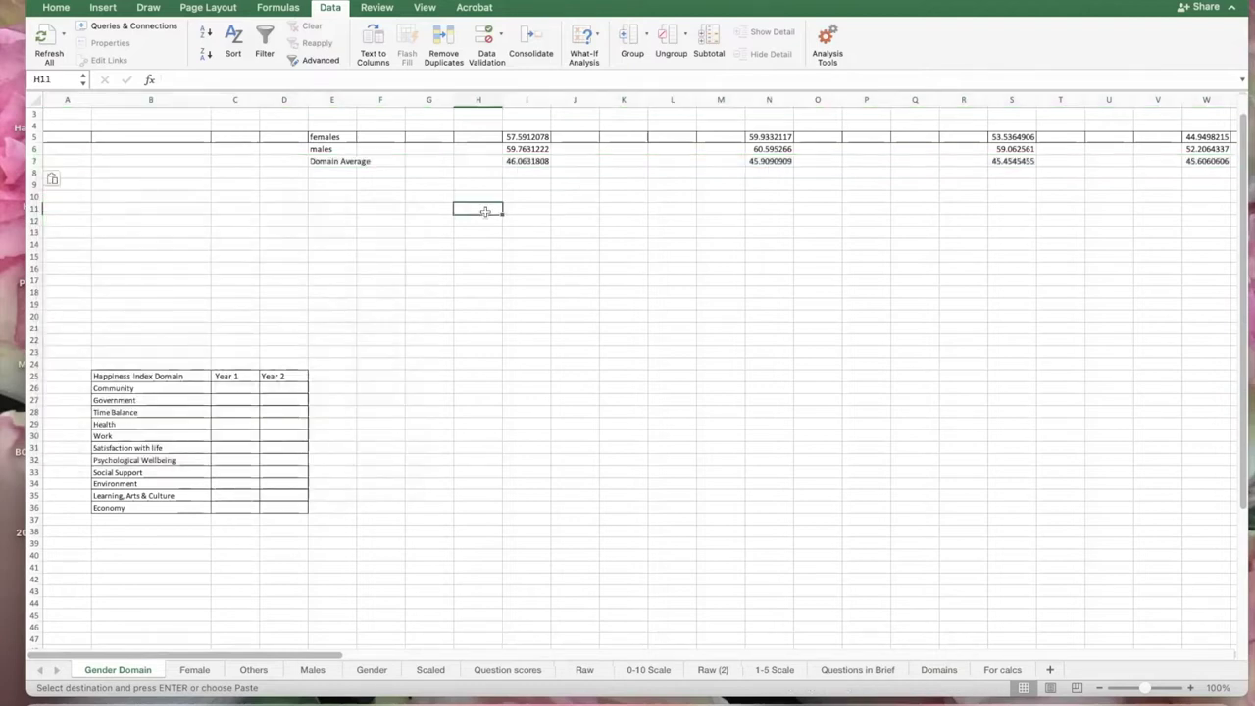
{"action": "left_click", "coordinate": [337, 158]}
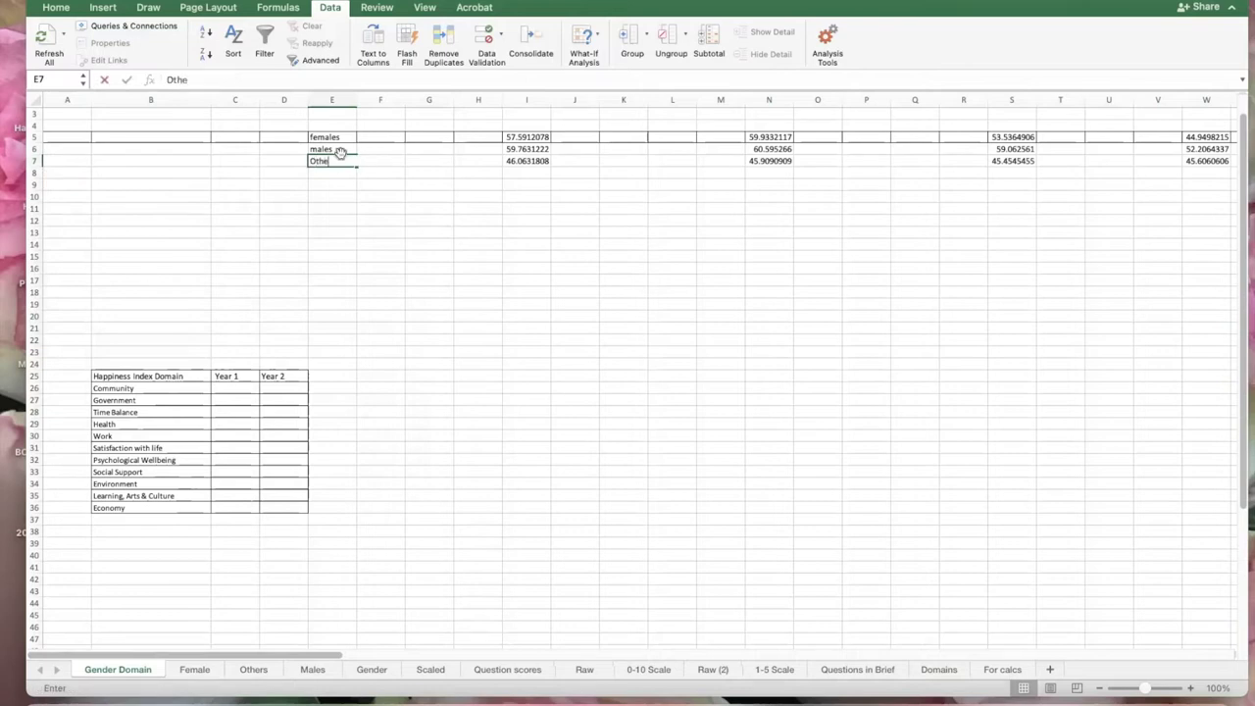
{"action": "type", "text": "er"}
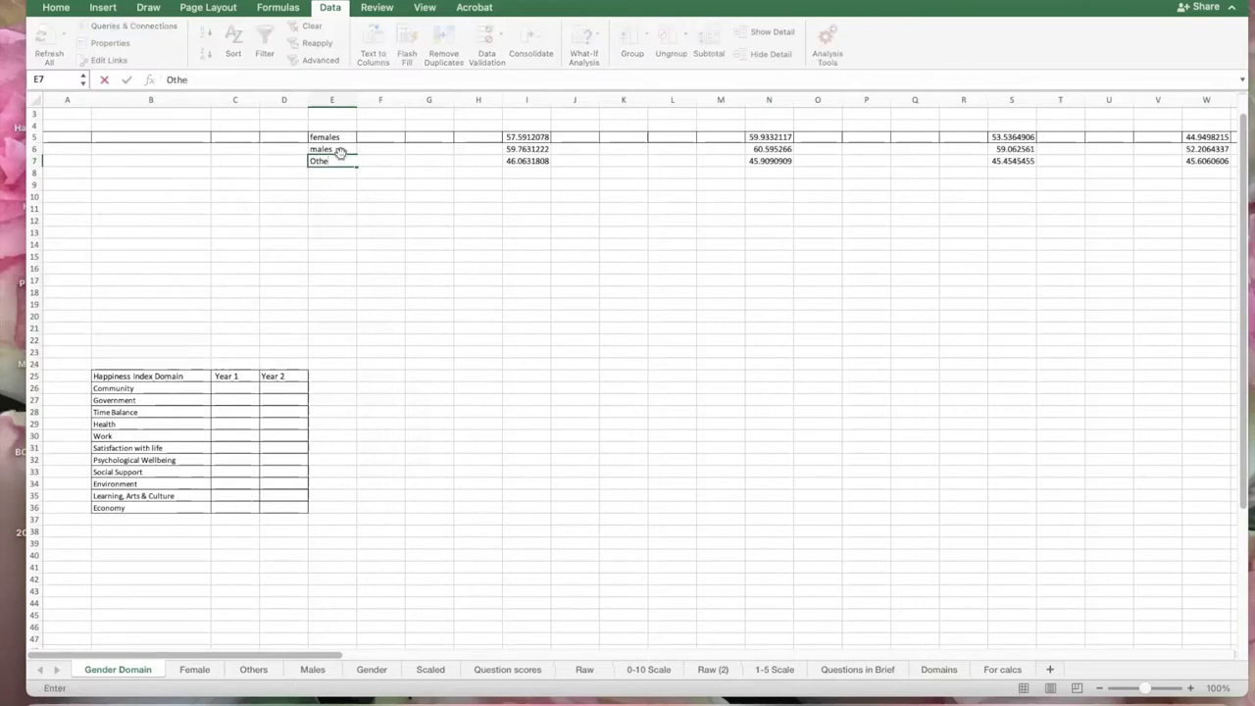
{"action": "left_click", "coordinate": [507, 258]}
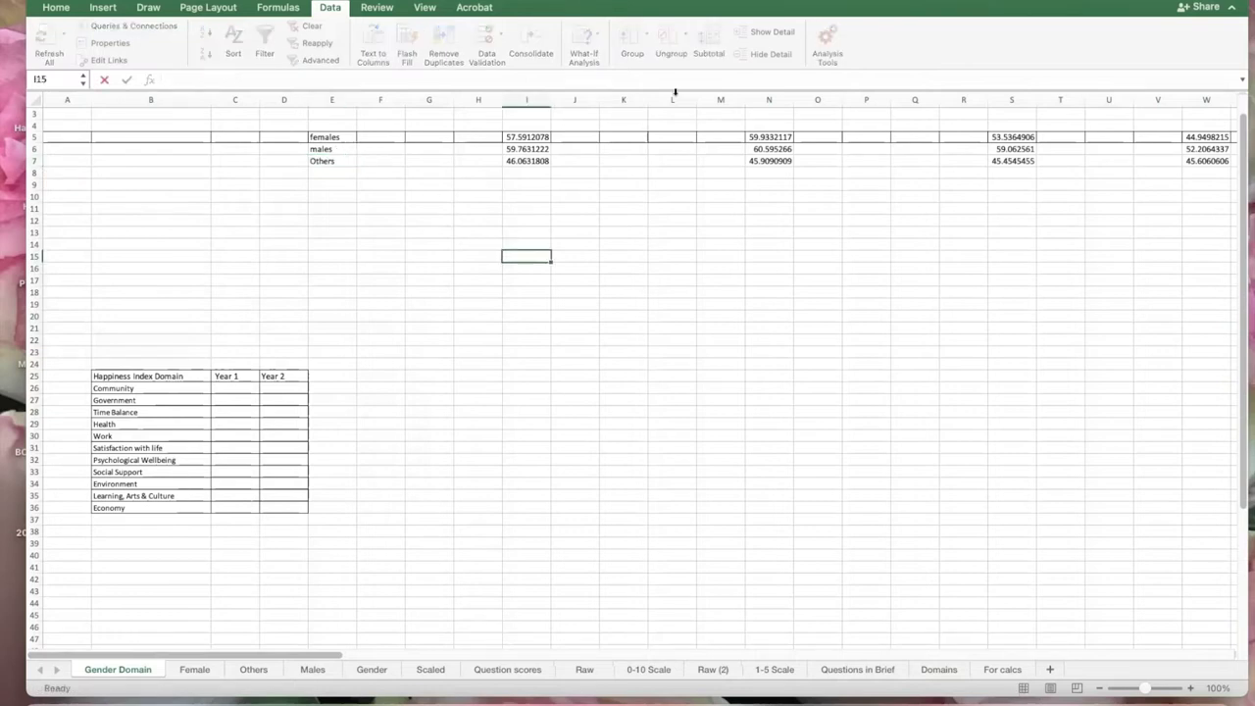
Apply All Borders to rows 5 to 7, covering the females, males and Others averages
{"action": "left_click", "coordinate": [582, 99]}
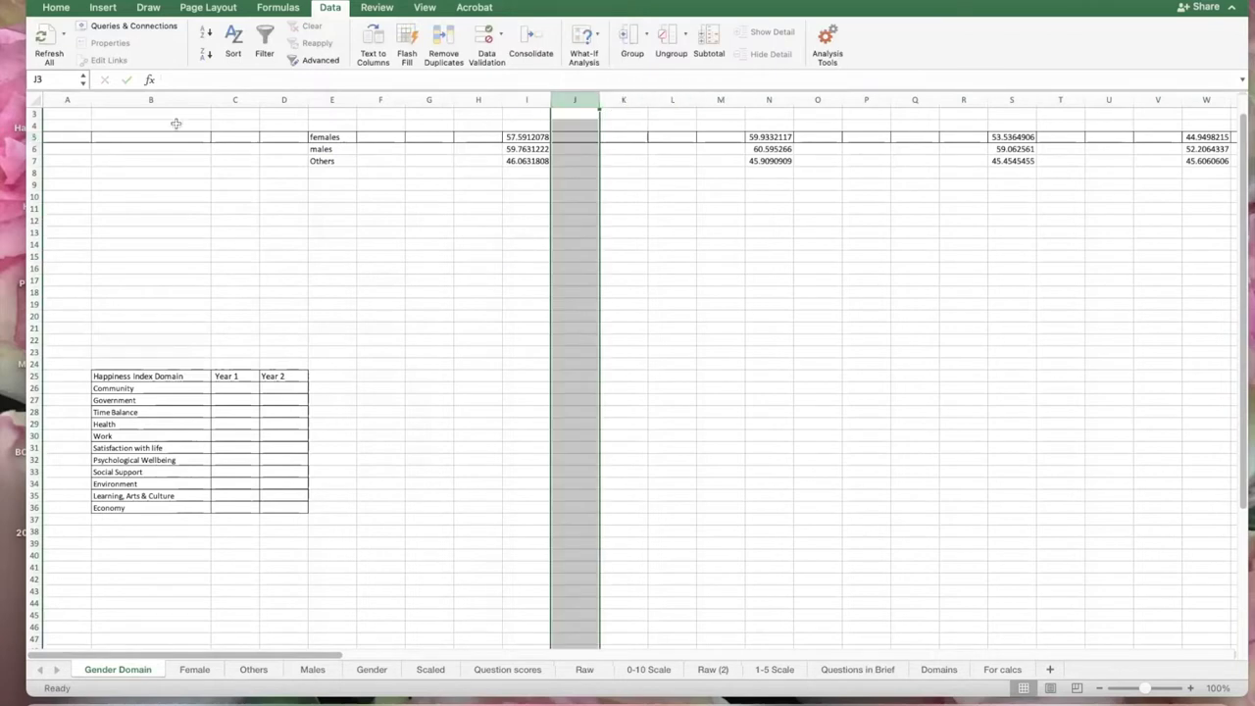
{"action": "left_click_drag", "start_coordinate": [36, 160], "coordinate": [35, 136]}
{"action": "left_click", "coordinate": [57, 8]}
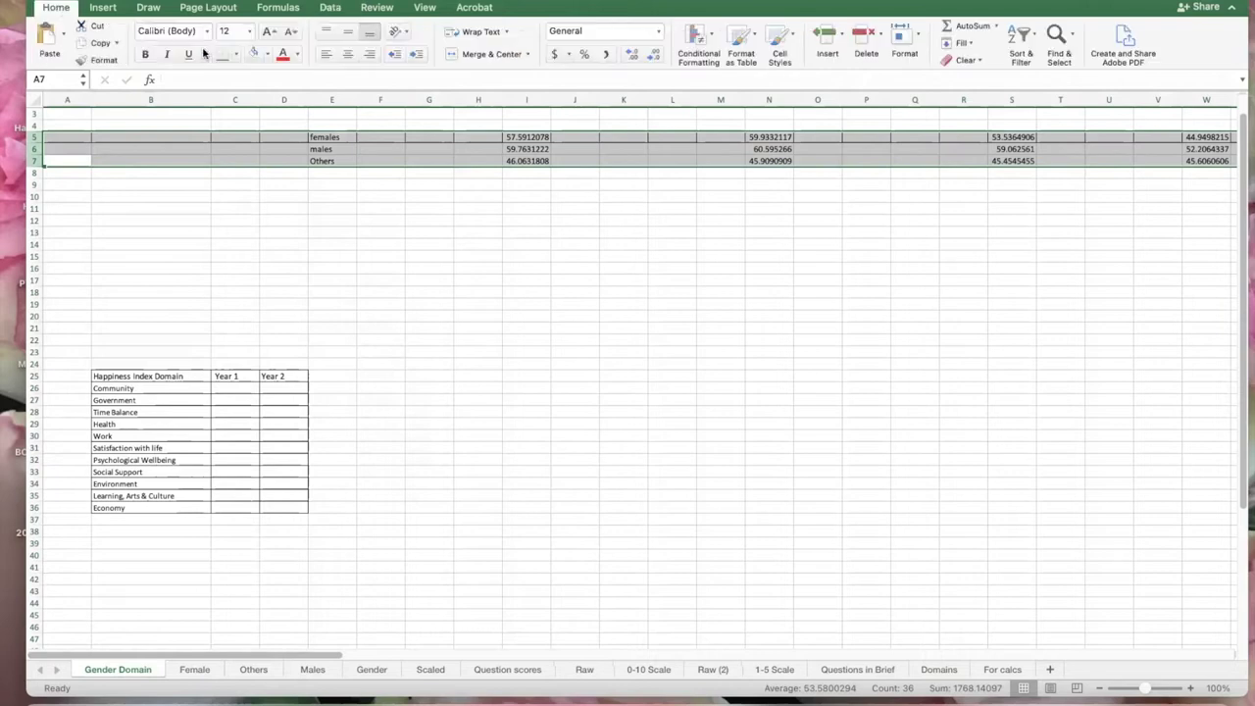
{"action": "left_click", "coordinate": [235, 54]}
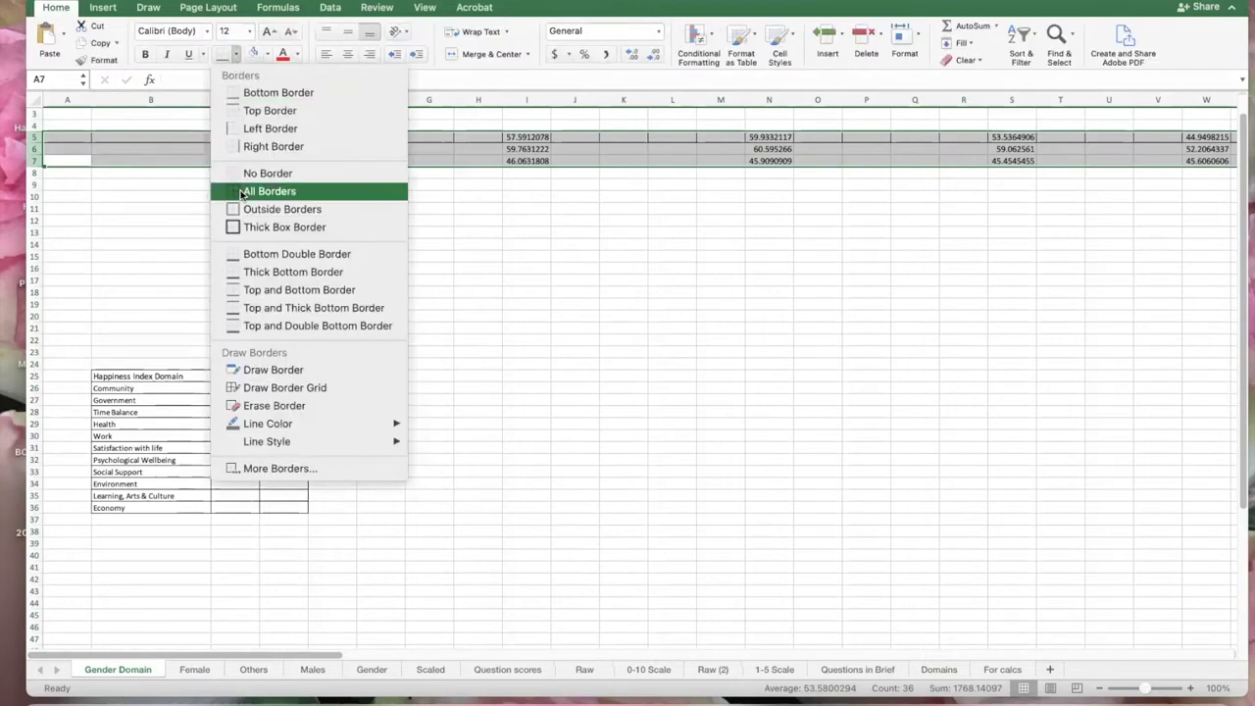
{"action": "left_click", "coordinate": [257, 191]}
{"action": "left_click", "coordinate": [620, 233]}
Delete the blank columns between the first three domain averages so they sit side by side in columns I to K
{"action": "left_click_drag", "start_coordinate": [575, 100], "coordinate": [710, 99]}
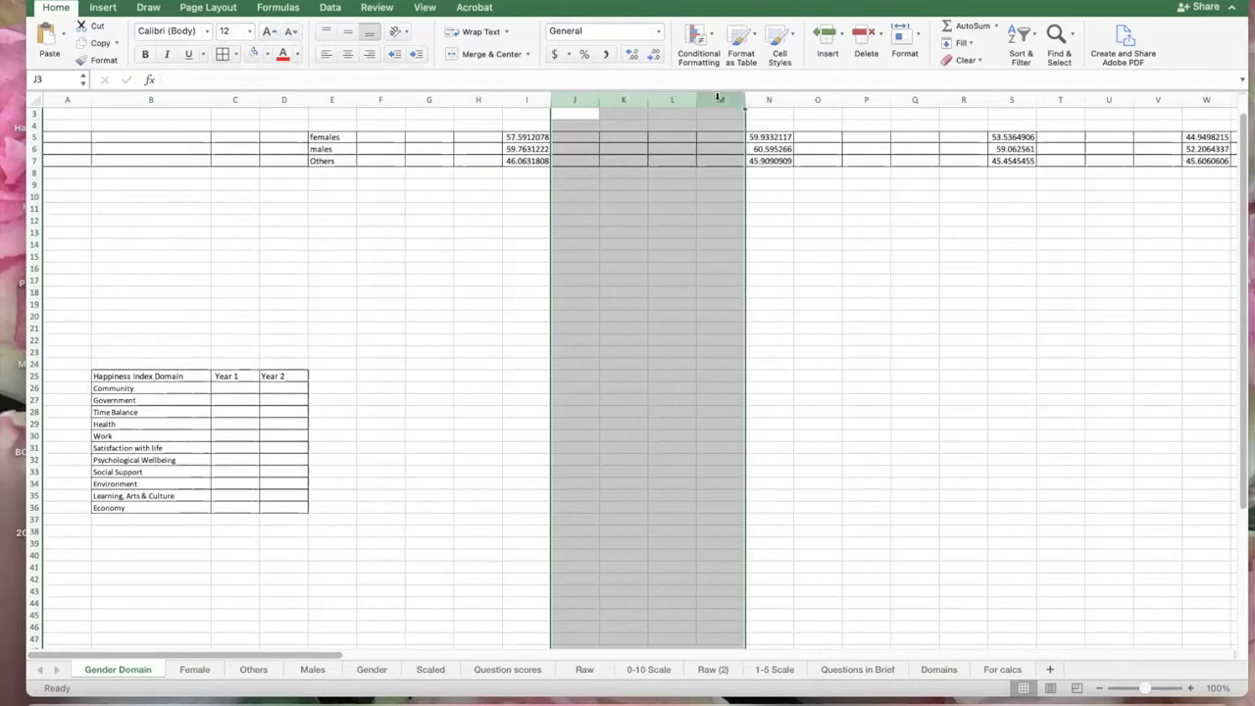
{"action": "right_click", "coordinate": [717, 99]}
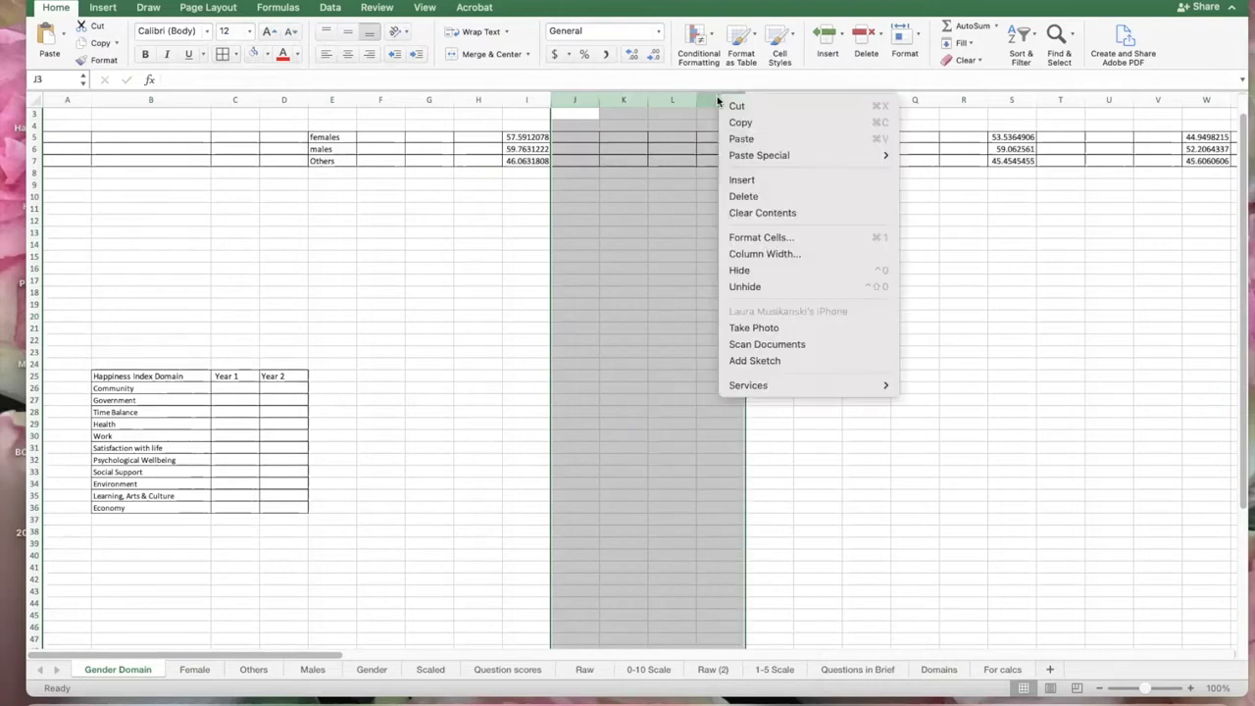
{"action": "left_click", "coordinate": [756, 195]}
{"action": "left_click_drag", "start_coordinate": [623, 99], "coordinate": [761, 102]}
{"action": "right_click", "coordinate": [765, 102]}
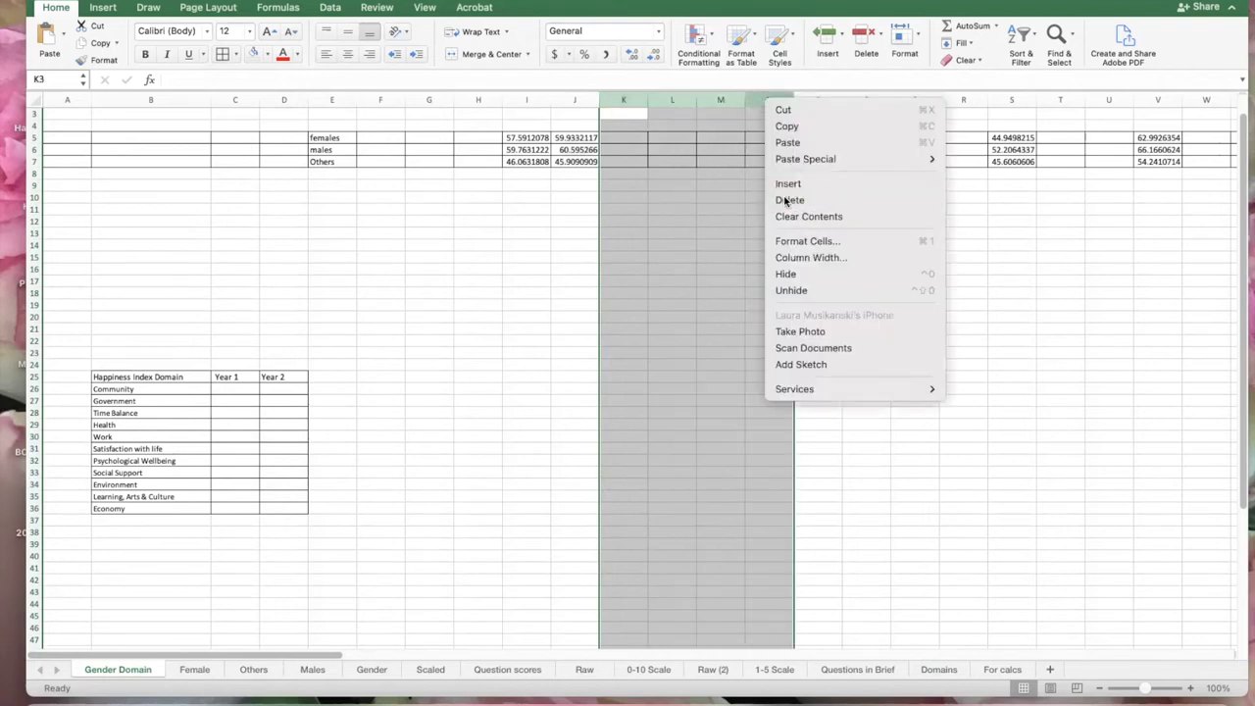
{"action": "left_click", "coordinate": [786, 200]}
Delete the blank columns before the fourth, fifth and sixth domain averages so they fill columns L to N
{"action": "left_click_drag", "start_coordinate": [673, 100], "coordinate": [771, 102]}
{"action": "right_click", "coordinate": [771, 101]}
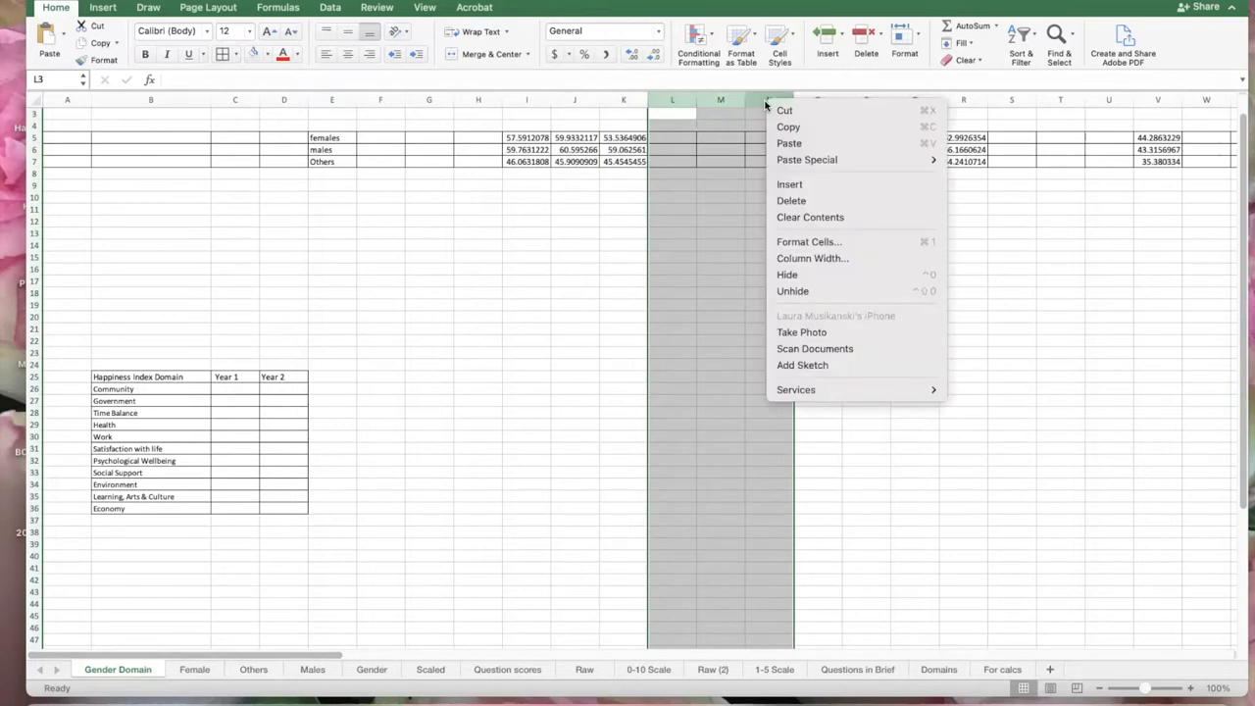
{"action": "left_click", "coordinate": [783, 200]}
{"action": "left_click_drag", "start_coordinate": [721, 100], "coordinate": [761, 107]}
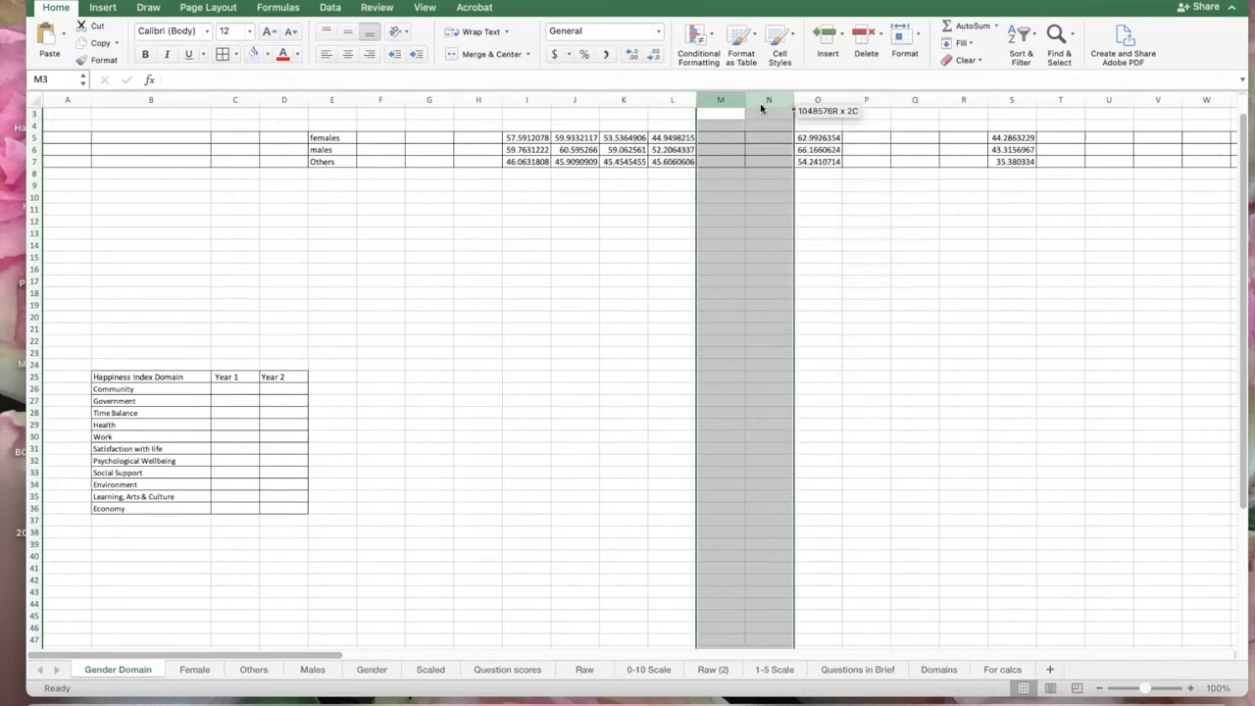
{"action": "right_click", "coordinate": [761, 108]}
{"action": "left_click", "coordinate": [777, 202]}
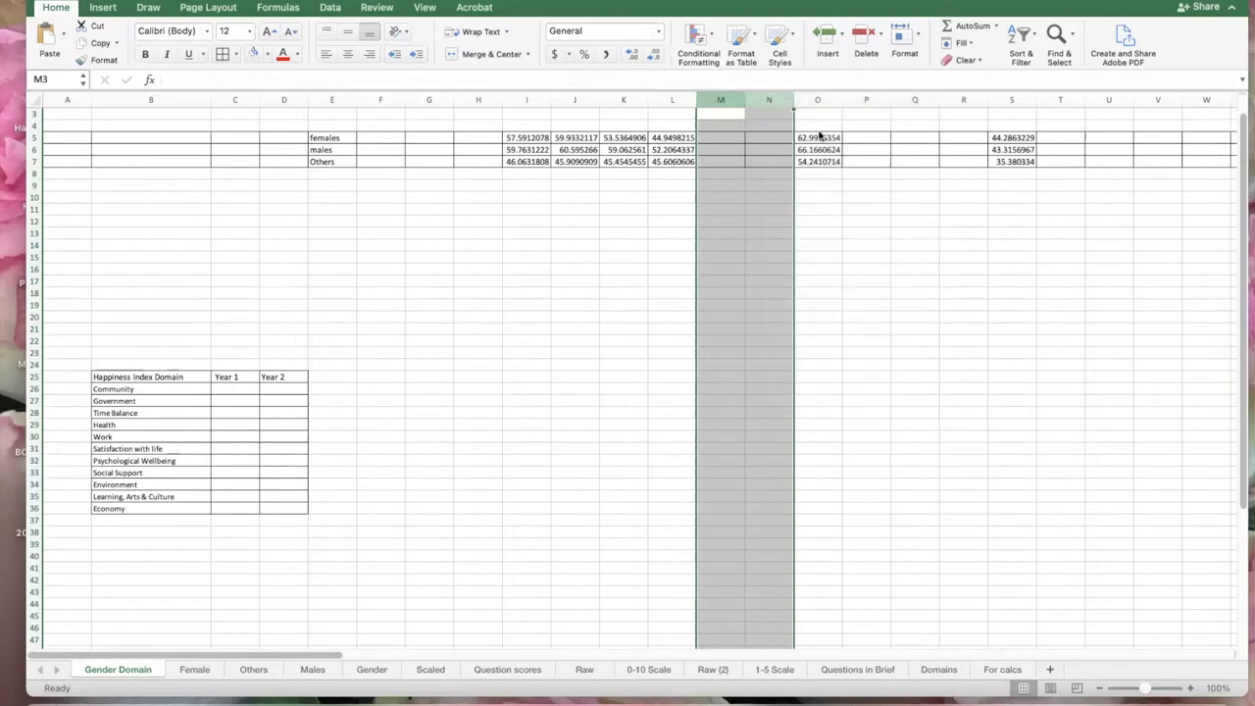
{"action": "left_click_drag", "start_coordinate": [769, 101], "coordinate": [855, 101]}
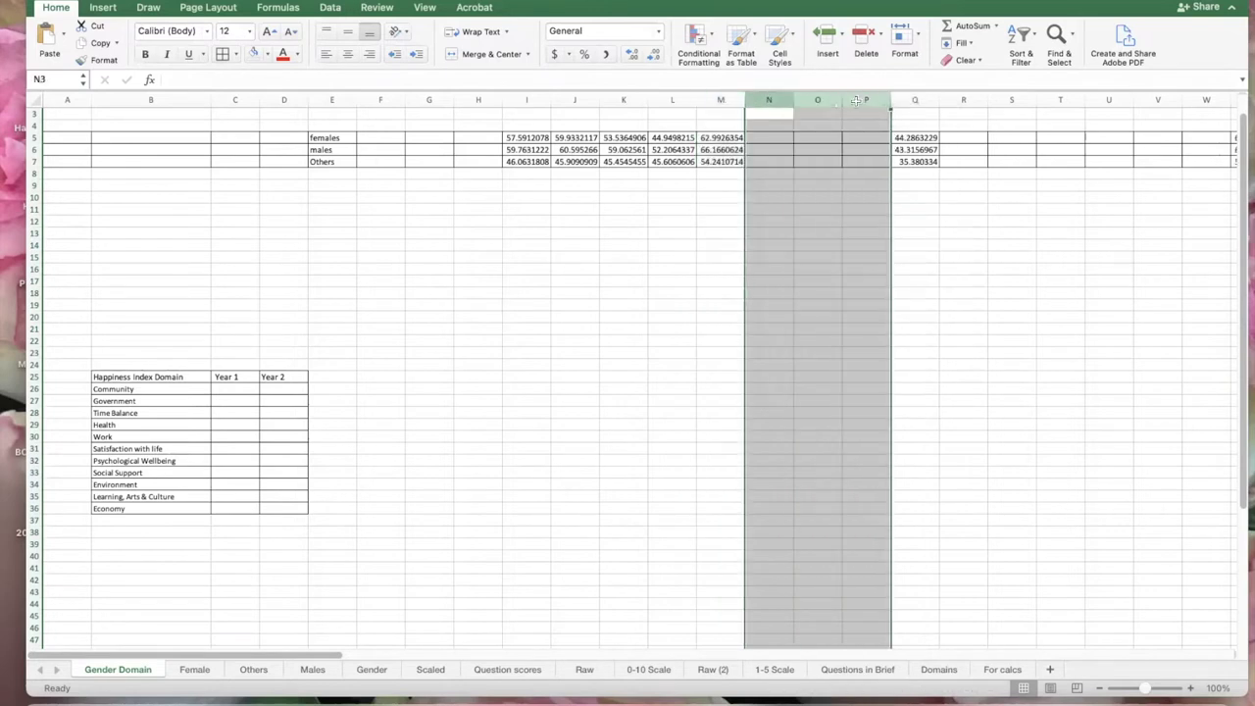
{"action": "right_click", "coordinate": [855, 101]}
{"action": "left_click", "coordinate": [874, 200]}
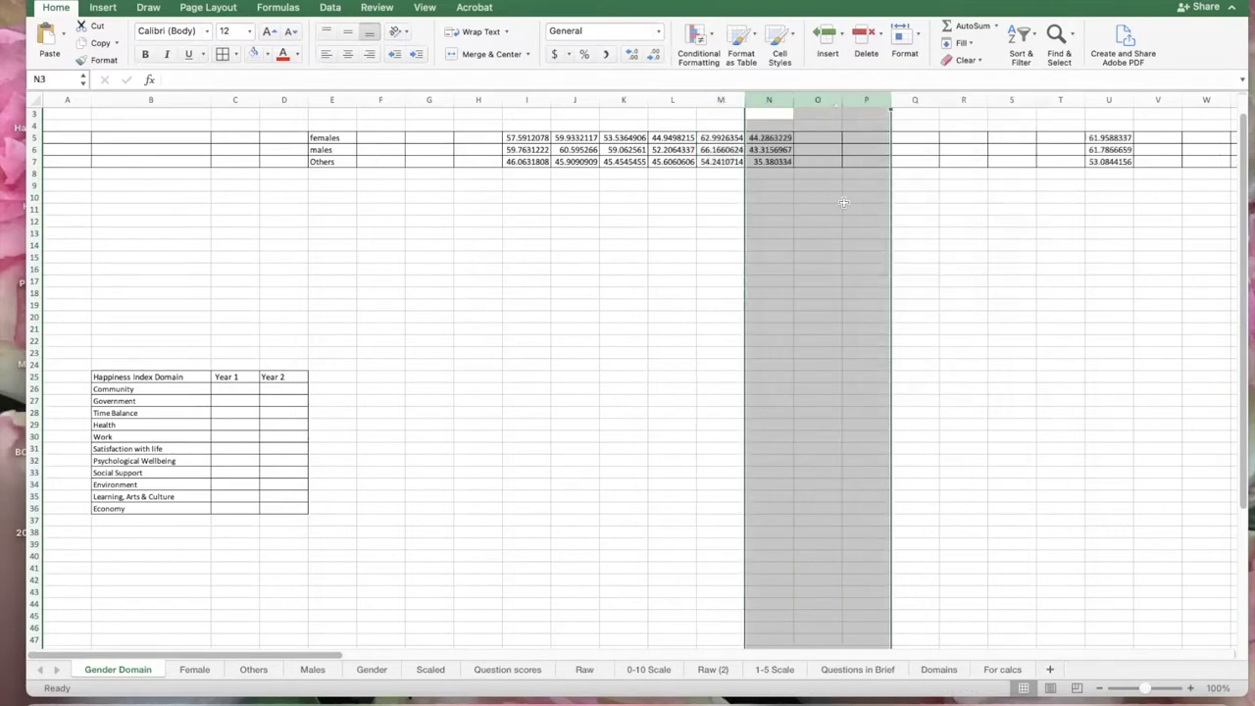
Delete blank columns O to T and the three blank columns after the seventh average, bringing the next averages into O and P
{"action": "left_click_drag", "start_coordinate": [302, 659], "coordinate": [417, 669]}
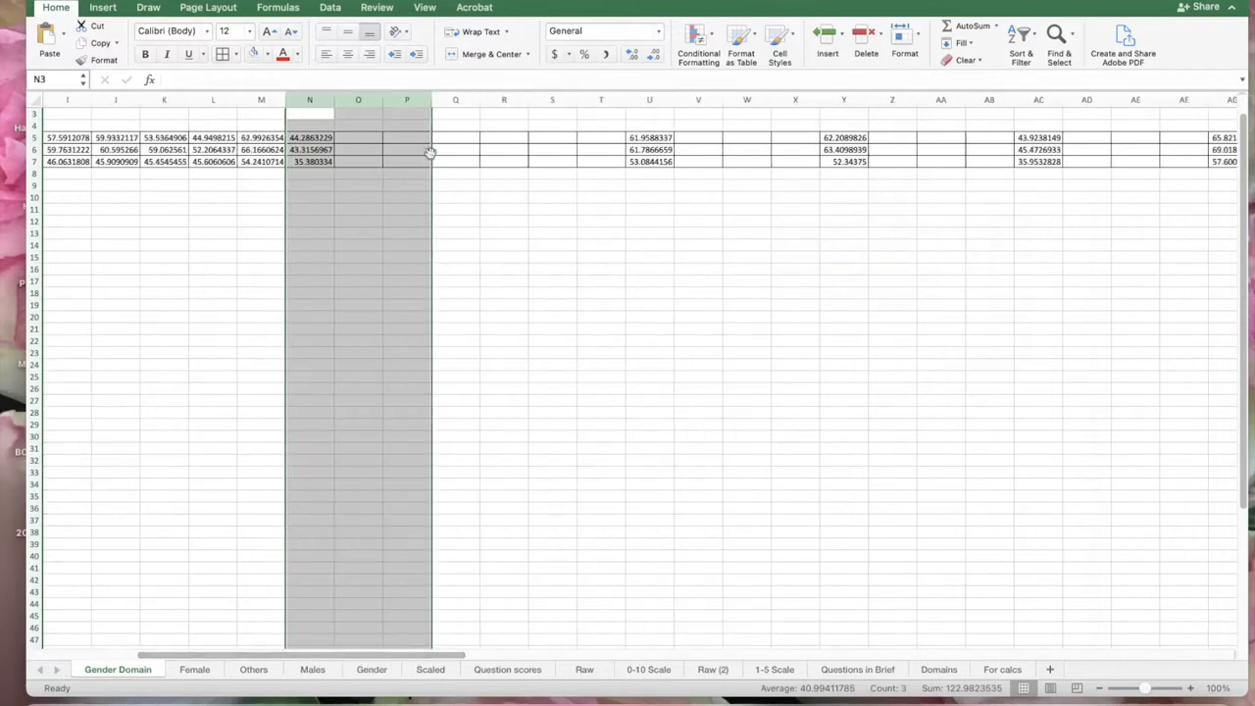
{"action": "left_click_drag", "start_coordinate": [358, 101], "coordinate": [591, 100]}
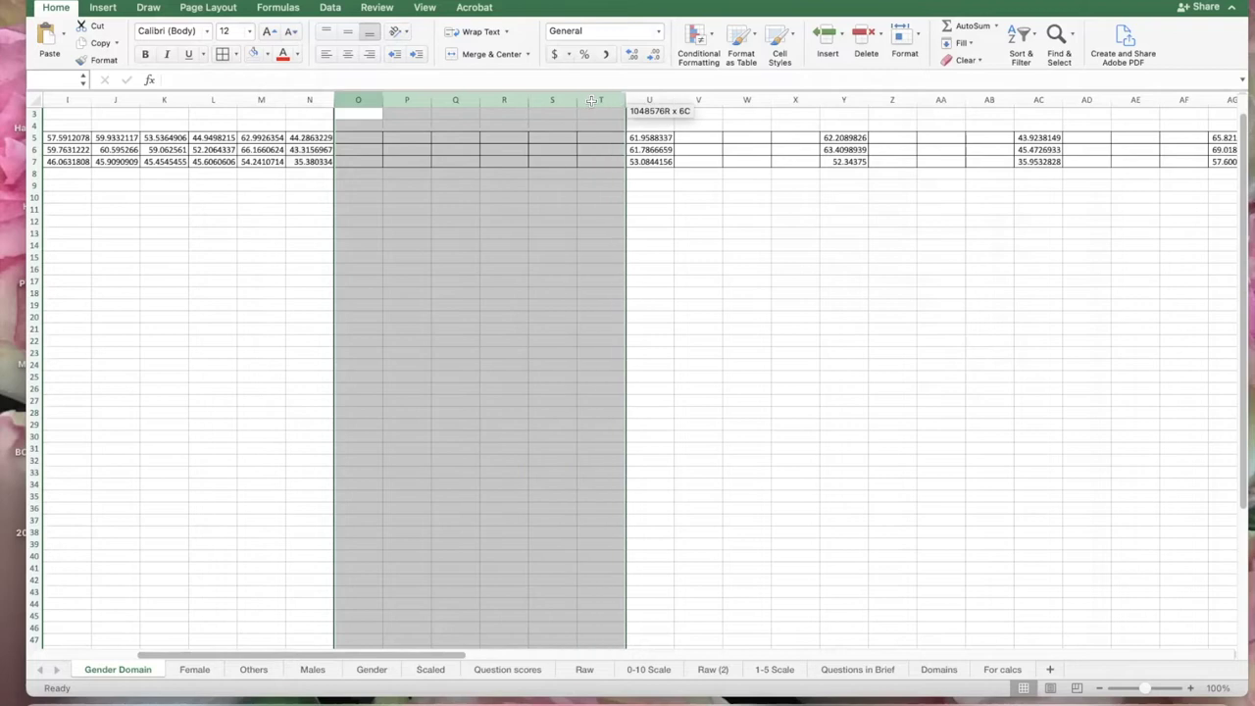
{"action": "right_click", "coordinate": [591, 100]}
{"action": "left_click", "coordinate": [610, 201]}
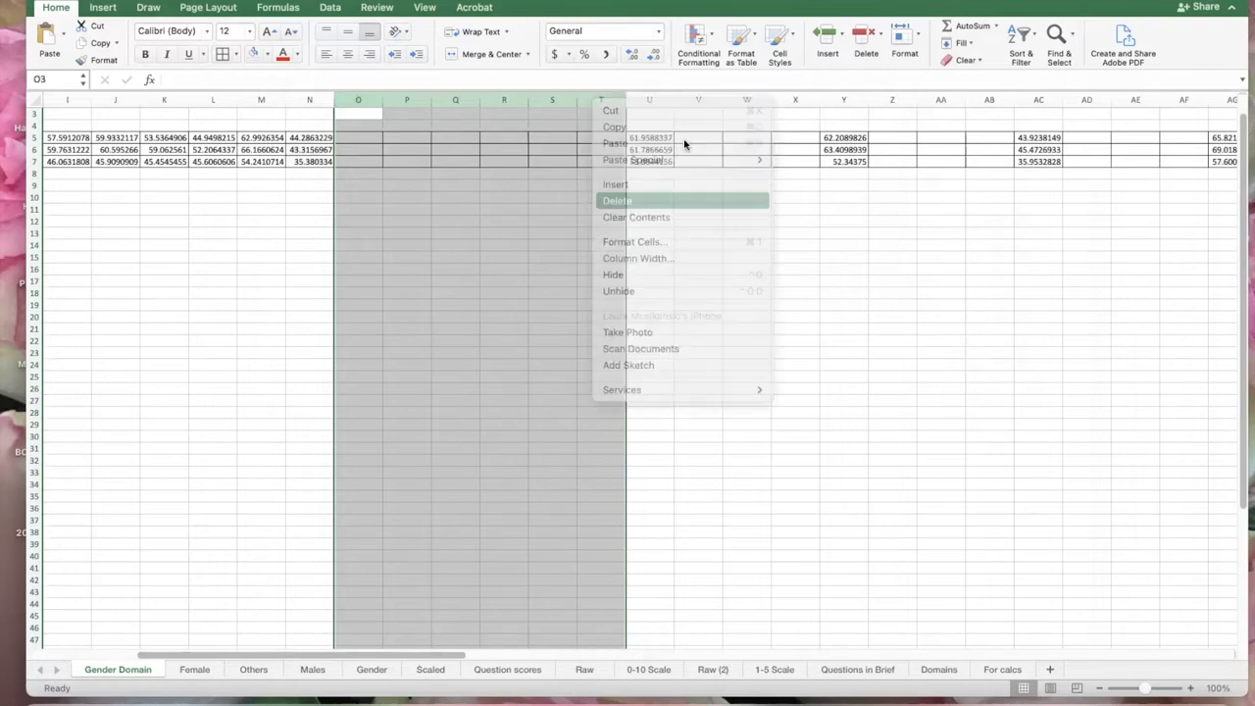
{"action": "left_click_drag", "start_coordinate": [396, 101], "coordinate": [498, 106]}
{"action": "right_click", "coordinate": [498, 103]}
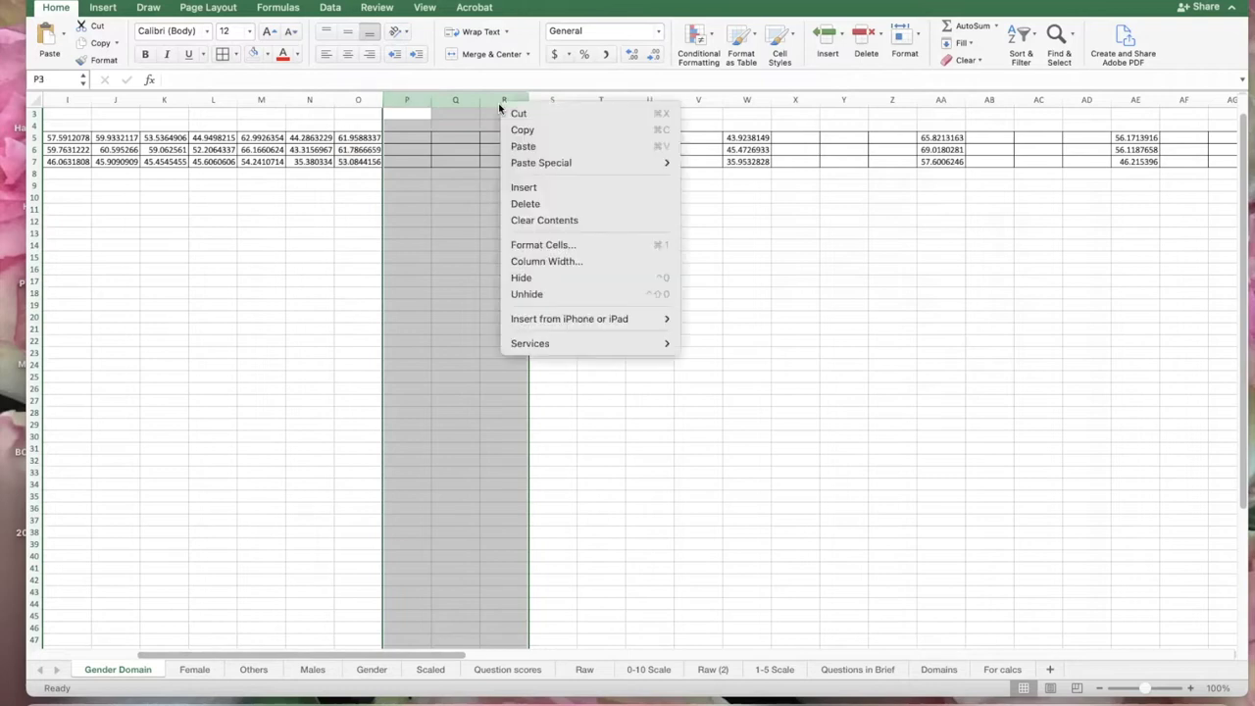
{"action": "left_click", "coordinate": [520, 202]}
Delete the blank columns between the last four domain averages so they end side by side in columns P to S
{"action": "left_click_drag", "start_coordinate": [455, 101], "coordinate": [543, 108]}
{"action": "right_click", "coordinate": [543, 108]}
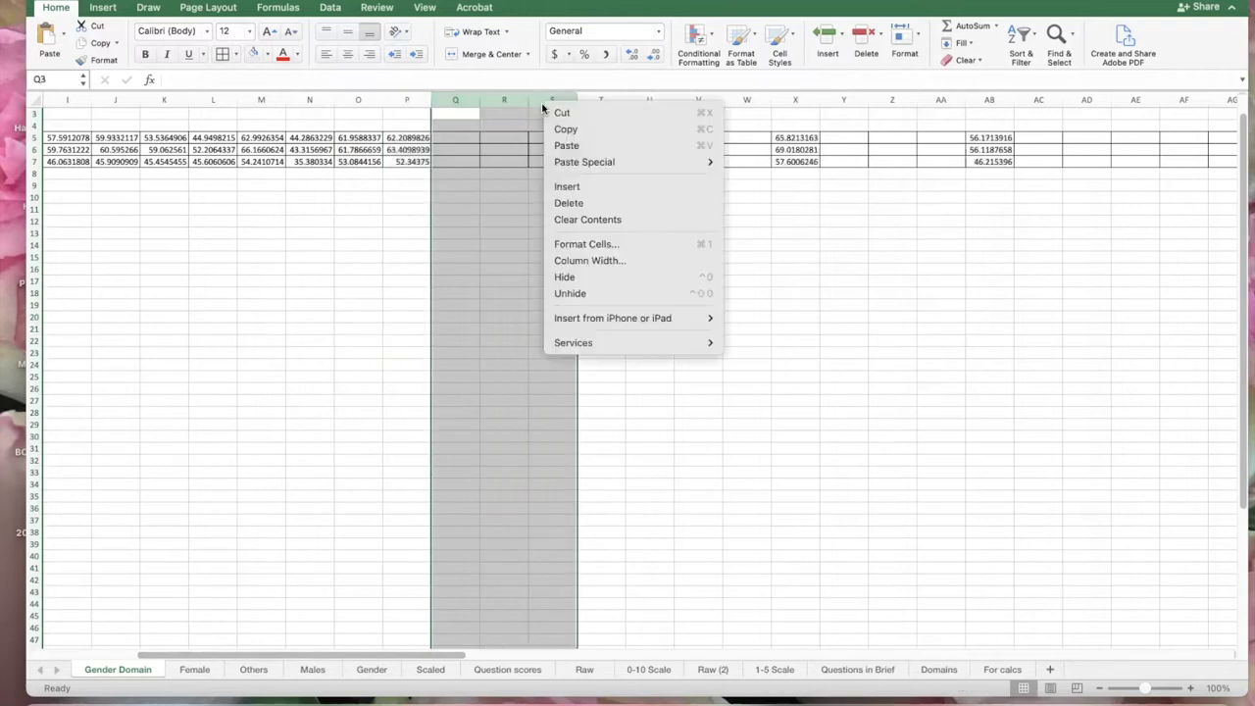
{"action": "left_click", "coordinate": [560, 201]}
{"action": "left_click_drag", "start_coordinate": [504, 102], "coordinate": [612, 104]}
{"action": "right_click", "coordinate": [589, 105]}
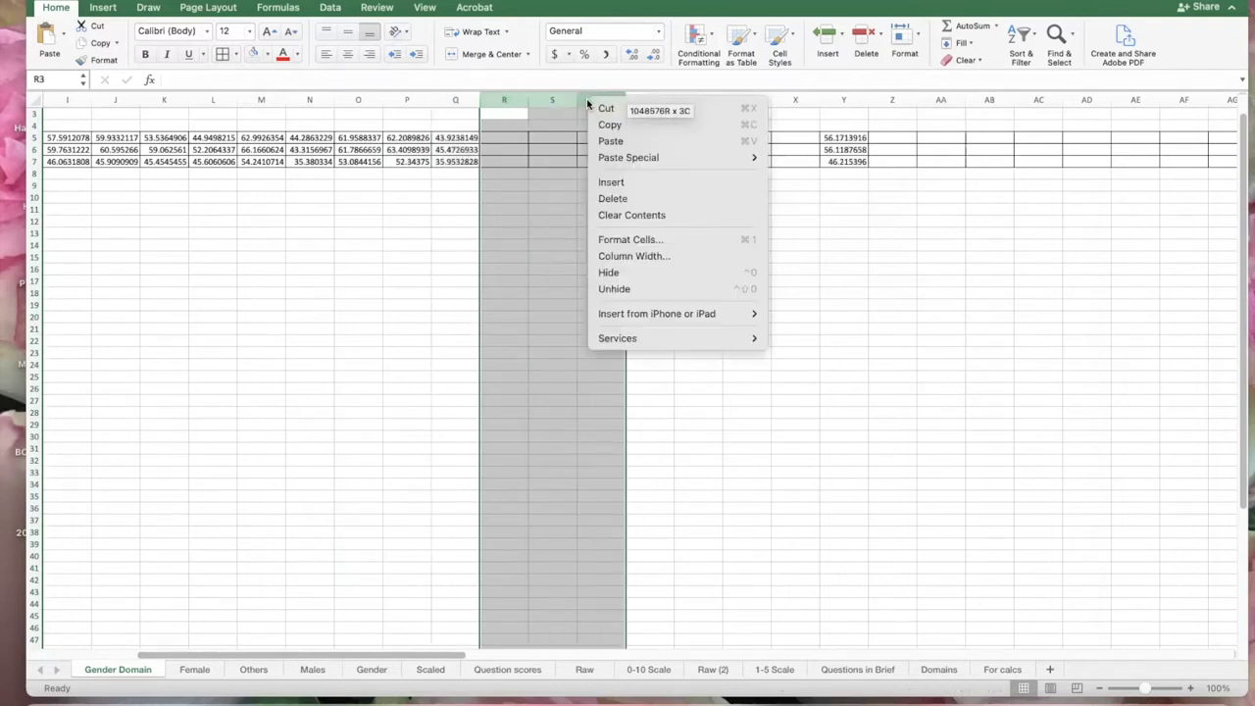
{"action": "left_click", "coordinate": [601, 198]}
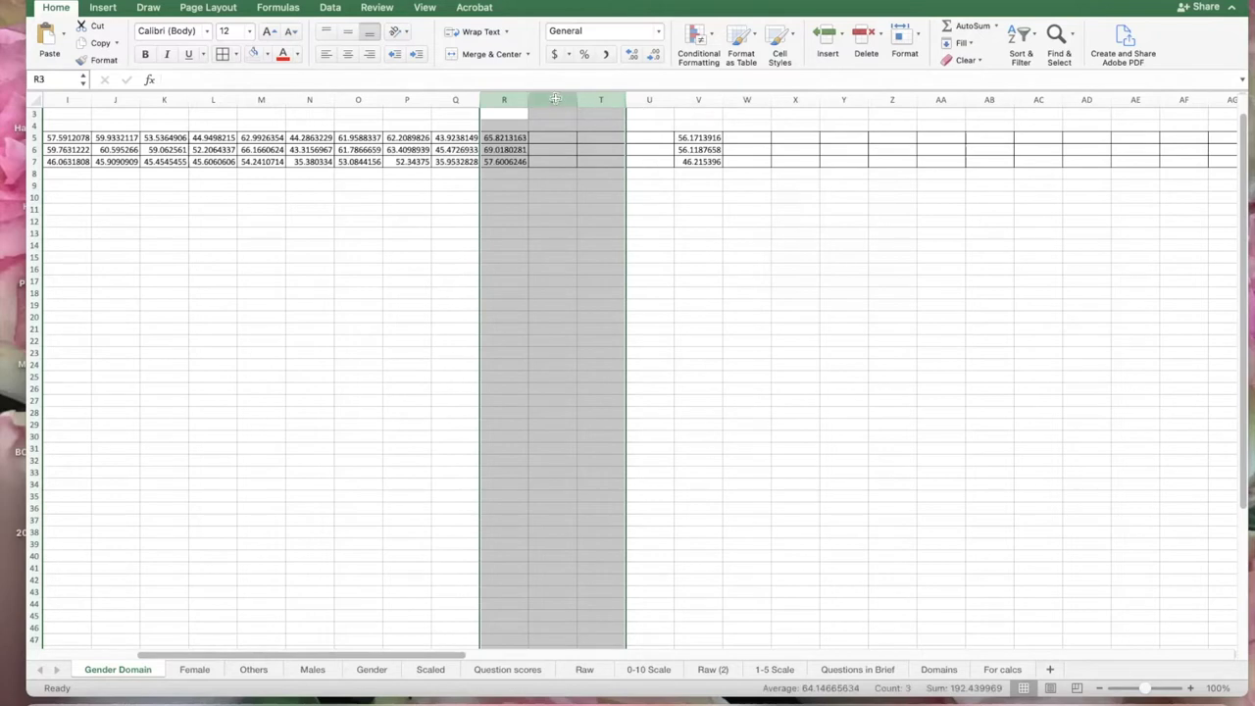
{"action": "left_click_drag", "start_coordinate": [552, 100], "coordinate": [632, 98]}
{"action": "right_click", "coordinate": [635, 101]}
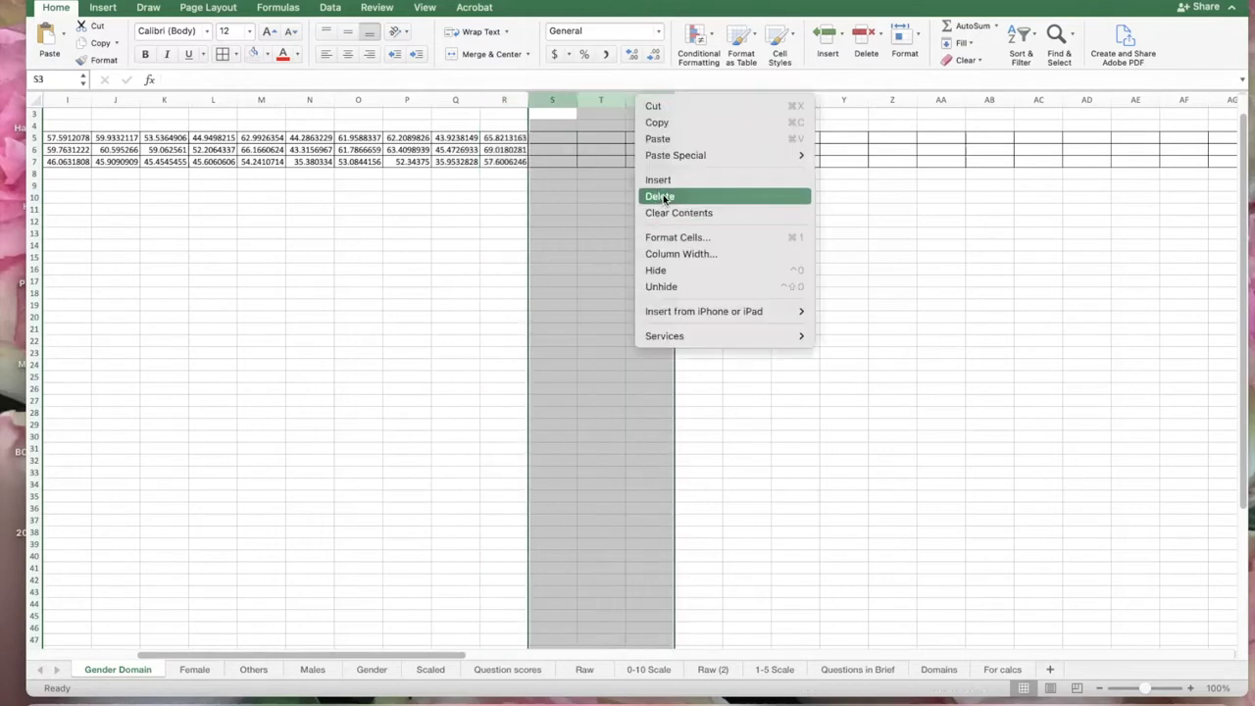
{"action": "left_click", "coordinate": [657, 194]}
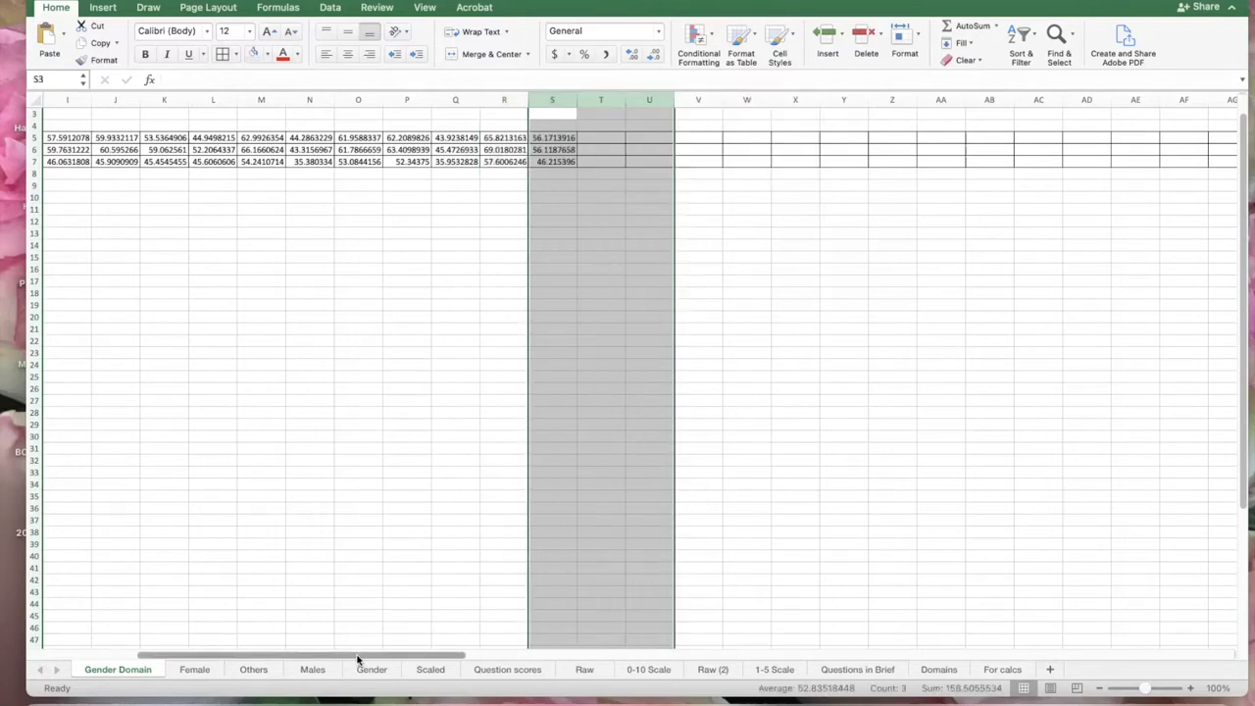
Reduce the averages in I5:S7 to one decimal place
{"action": "left_click_drag", "start_coordinate": [421, 656], "coordinate": [250, 625]}
{"action": "left_click_drag", "start_coordinate": [527, 142], "coordinate": [1008, 164]}
{"action": "left_click", "coordinate": [654, 55]}
{"action": "left_click", "coordinate": [654, 55]}
{"action": "left_click", "coordinate": [654, 55]}
{"action": "left_click", "coordinate": [654, 55]}
{"action": "left_click", "coordinate": [654, 55]}
{"action": "left_click", "coordinate": [654, 55]}
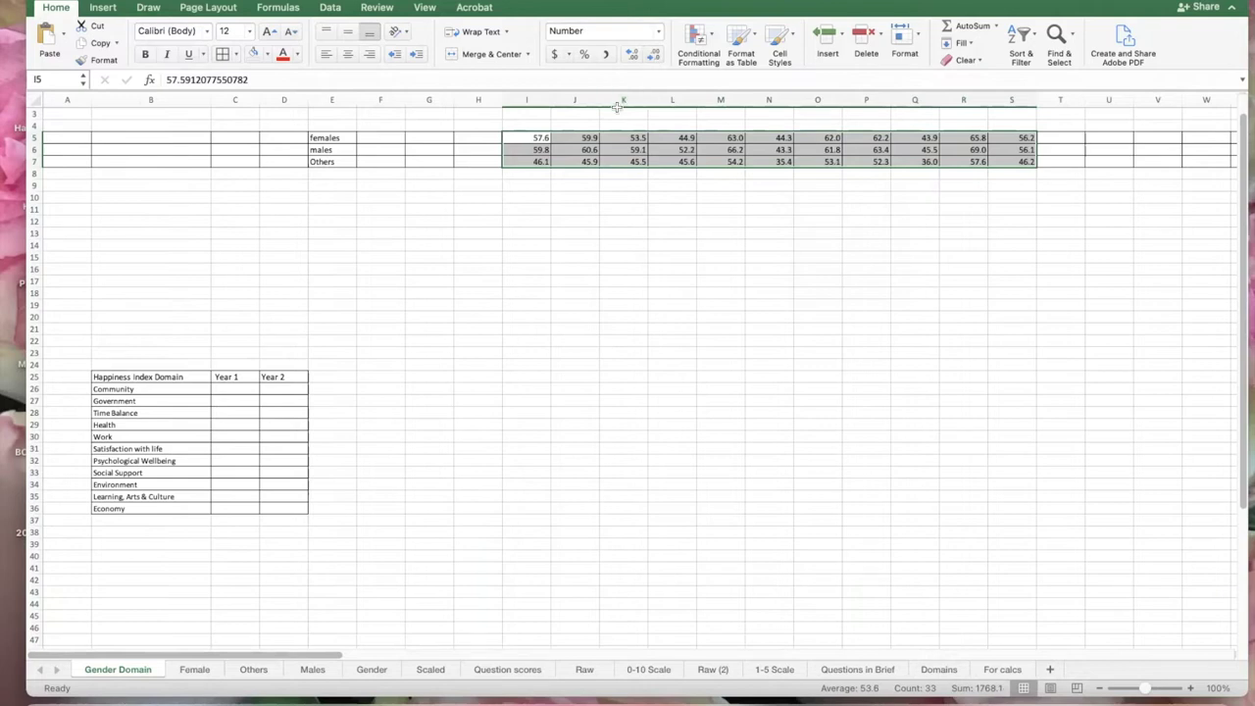
Copy the averages in I5:S7 and paste them transposed into C26:E36 of the Happiness Index Domain table
{"action": "key", "text": "super+c"}
{"action": "left_click", "coordinate": [240, 389]}
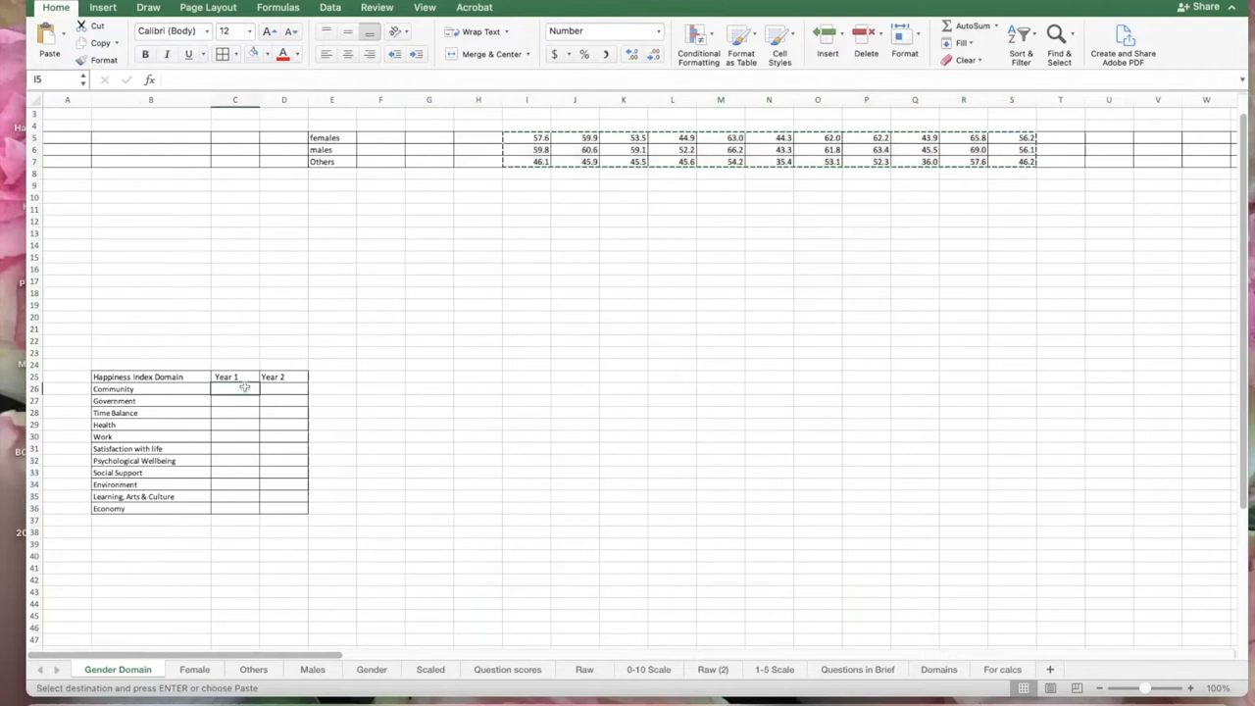
{"action": "left_click_drag", "start_coordinate": [272, 392], "coordinate": [323, 509]}
{"action": "right_click", "coordinate": [273, 388]}
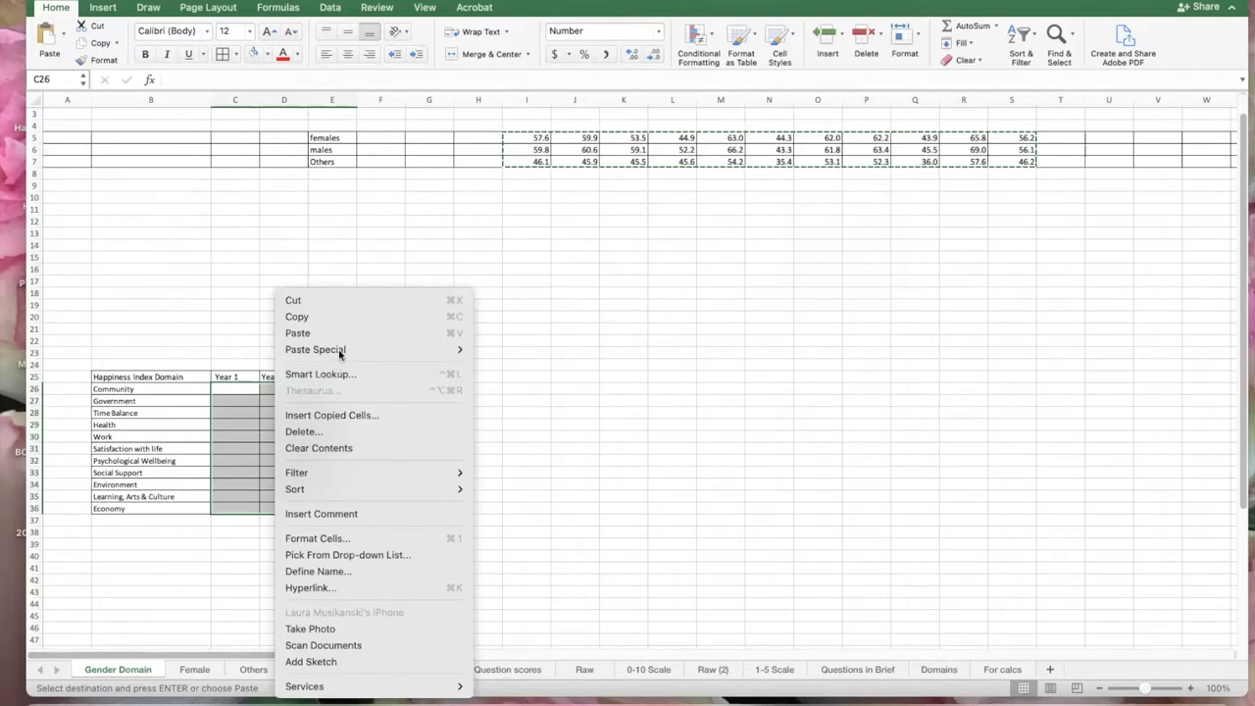
{"action": "mouse_move", "coordinate": [340, 354]}
{"action": "mouse_move", "coordinate": [443, 349]}
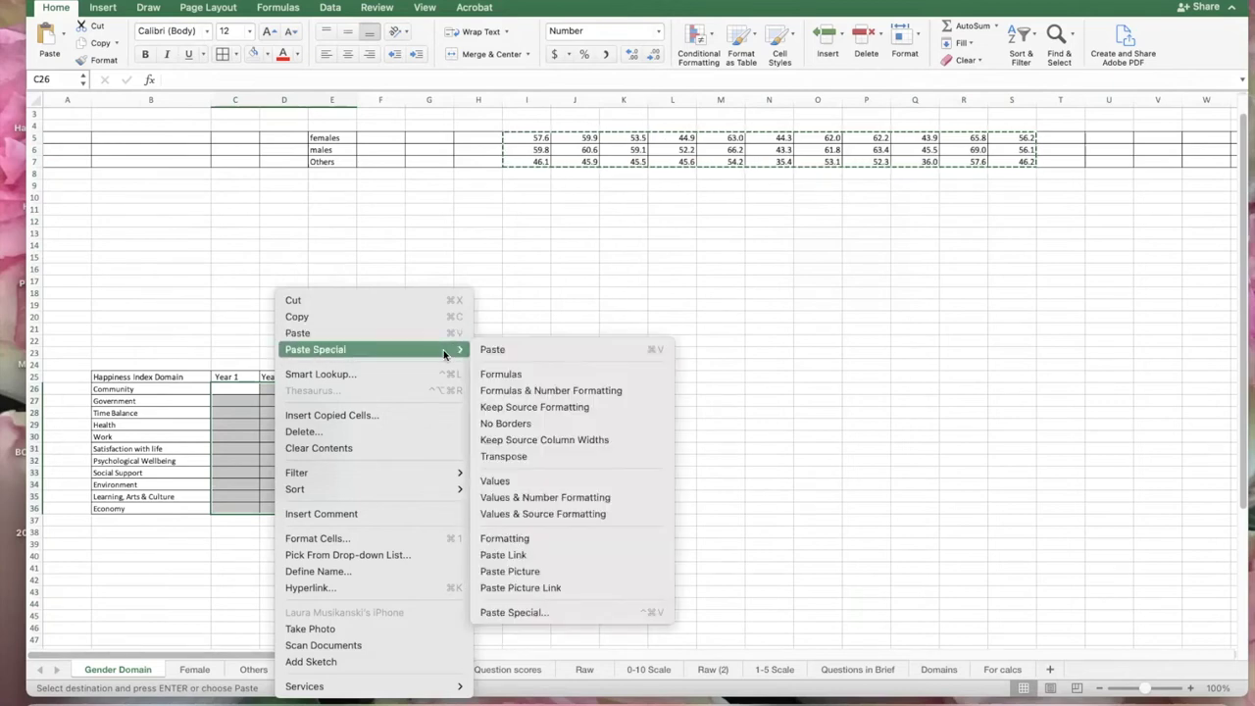
{"action": "left_click", "coordinate": [509, 456]}
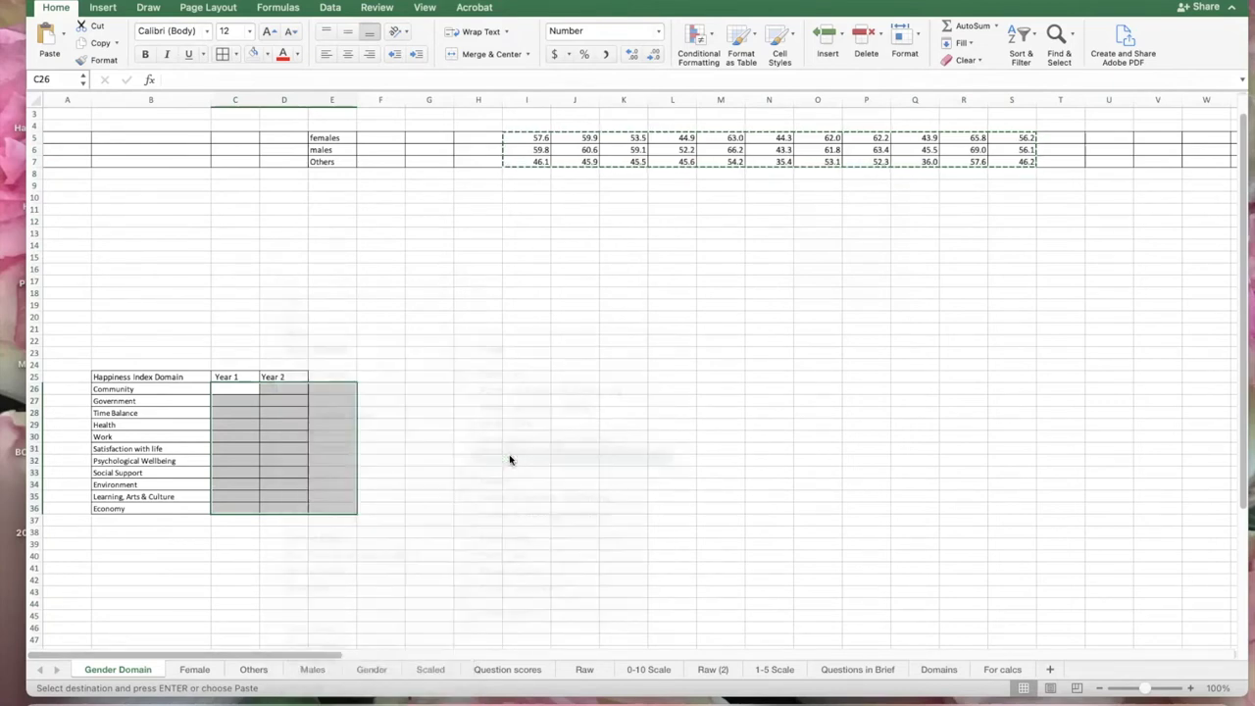
Head columns C, D and E of the domain table in row 25 as Females, Males and Others
{"action": "left_click", "coordinate": [243, 376]}
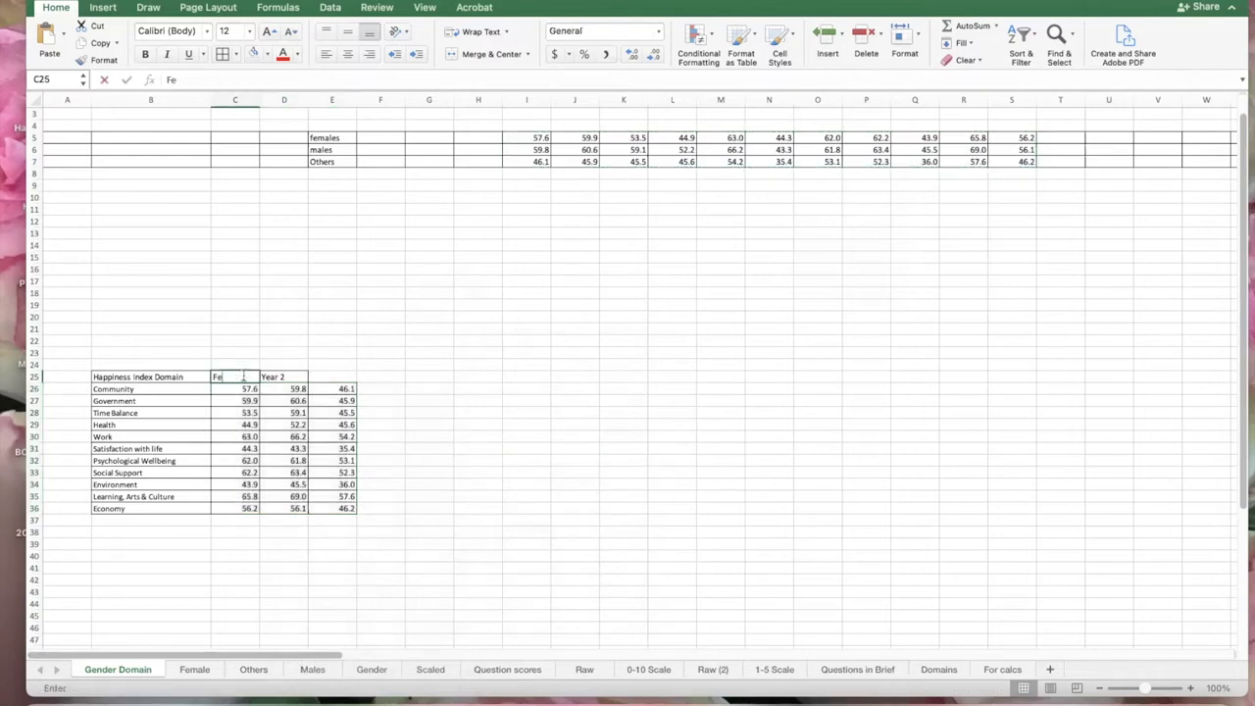
{"action": "type", "text": "Females"}
{"action": "left_click", "coordinate": [275, 376]}
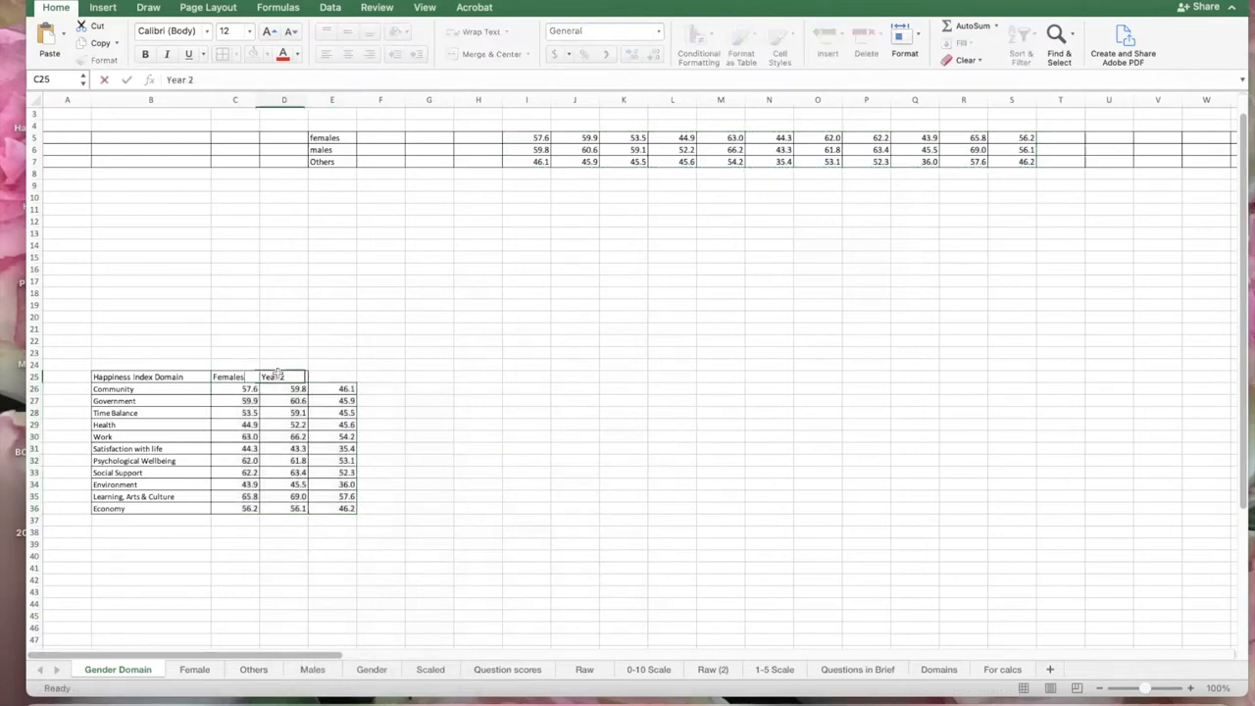
{"action": "key", "text": "BackSpace"}
{"action": "type", "text": "Males"}
{"action": "left_click", "coordinate": [321, 377]}
{"action": "type", "text": "Ot"}
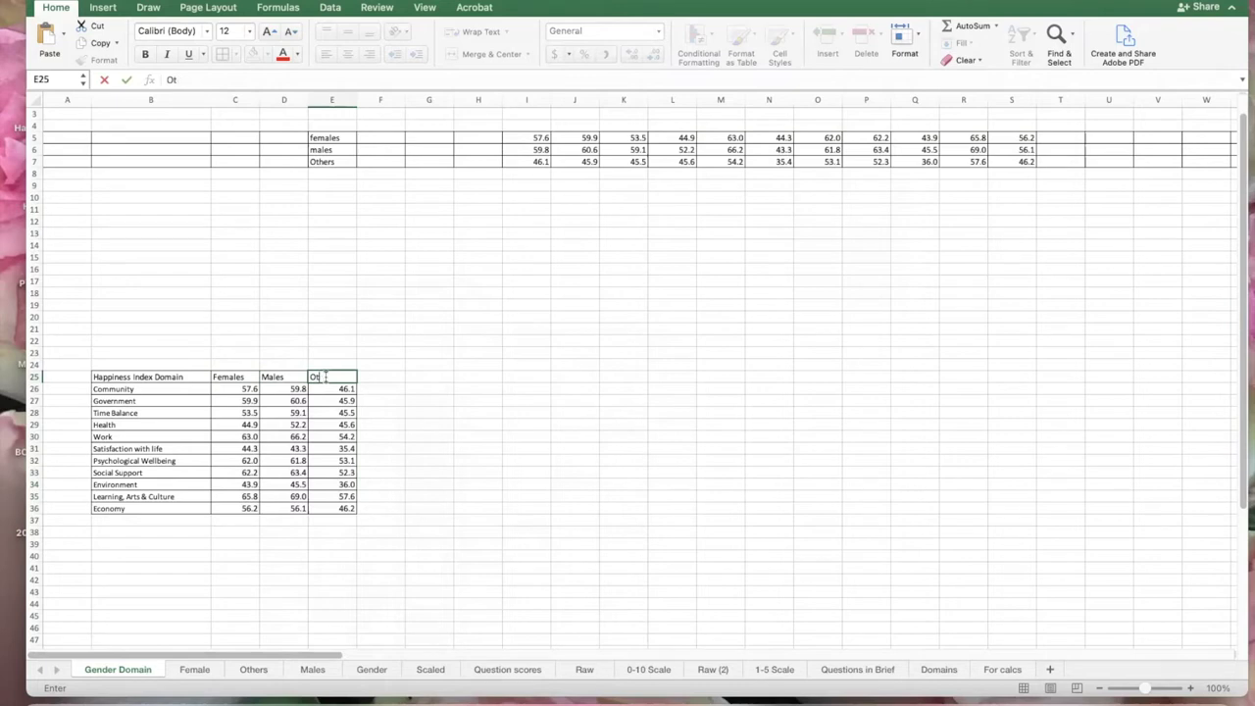
{"action": "type", "text": "hers"}
{"action": "left_click", "coordinate": [391, 397]}
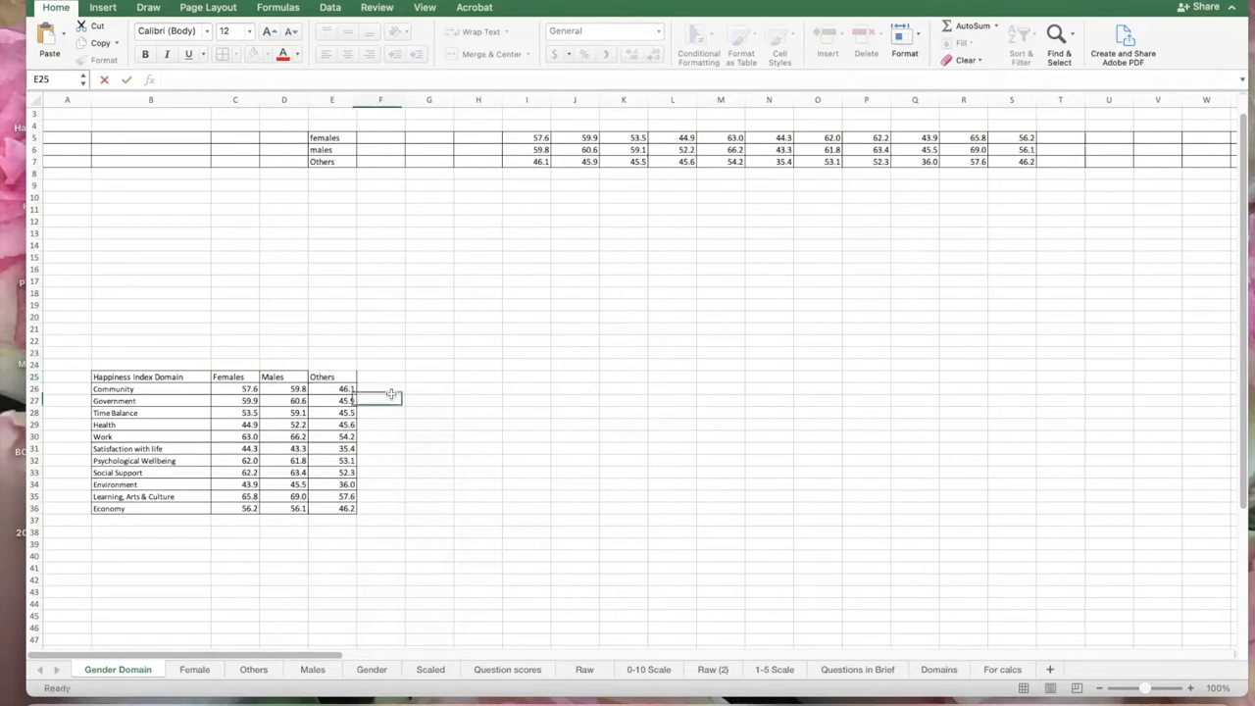
Spot-check the transposed Economy, Government and Environment scores against the source averages in rows 5 to 7
{"action": "left_click", "coordinate": [1026, 162]}
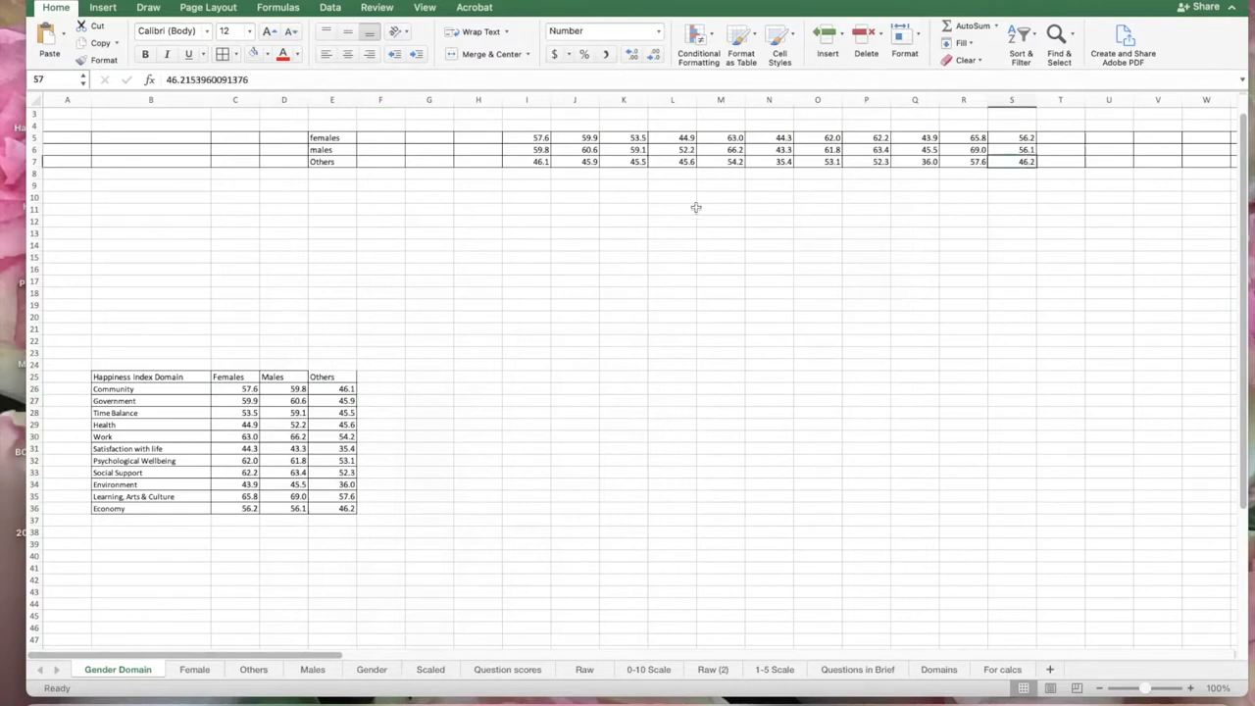
{"action": "left_click", "coordinate": [345, 508]}
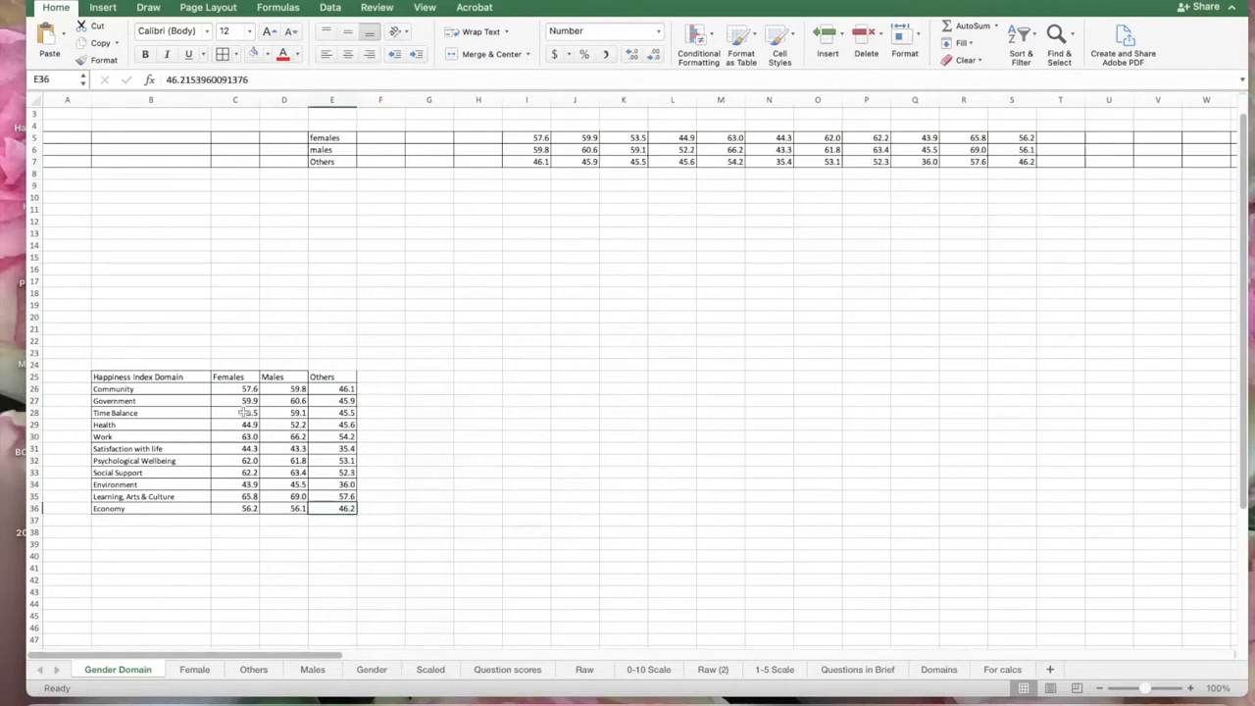
{"action": "left_click", "coordinate": [251, 399]}
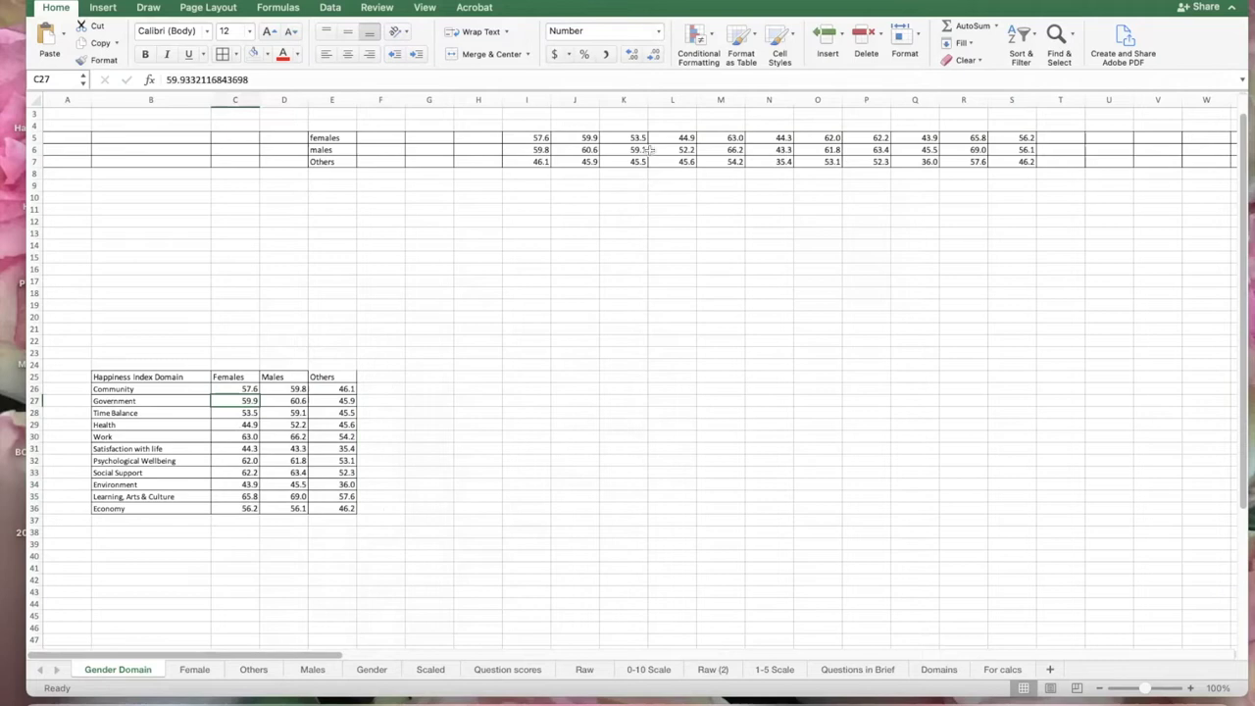
{"action": "left_click", "coordinate": [585, 139]}
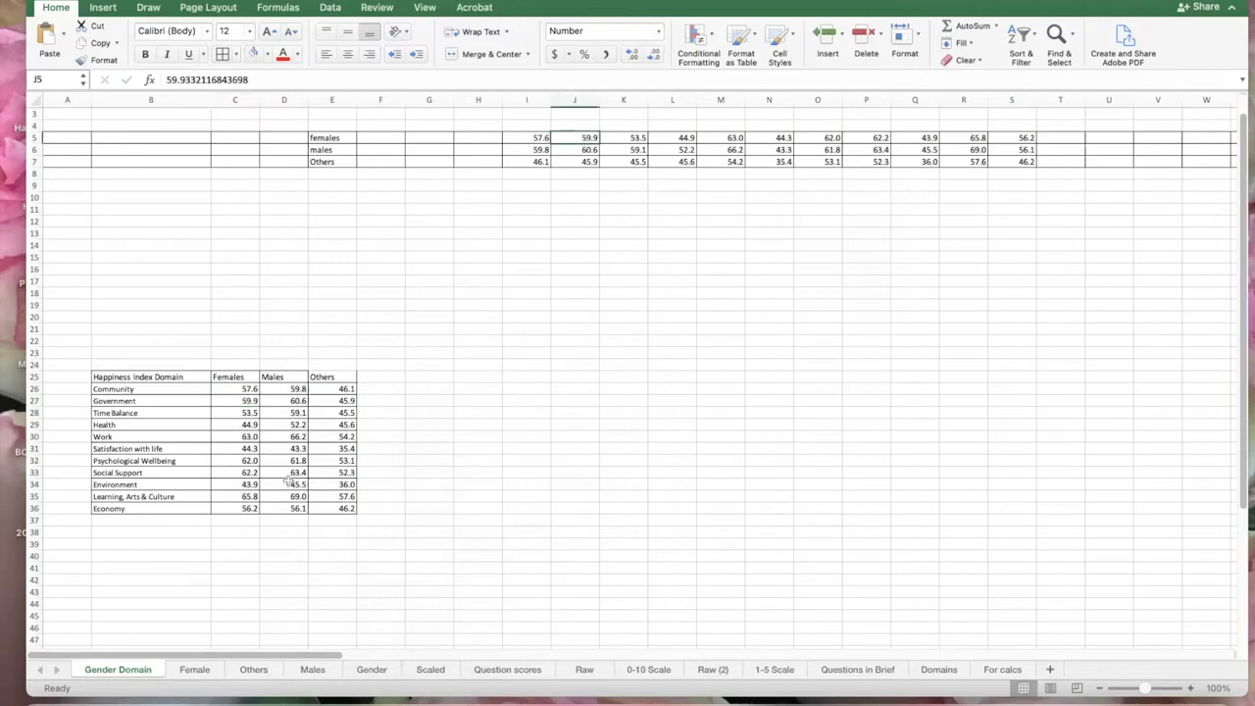
{"action": "left_click", "coordinate": [283, 487]}
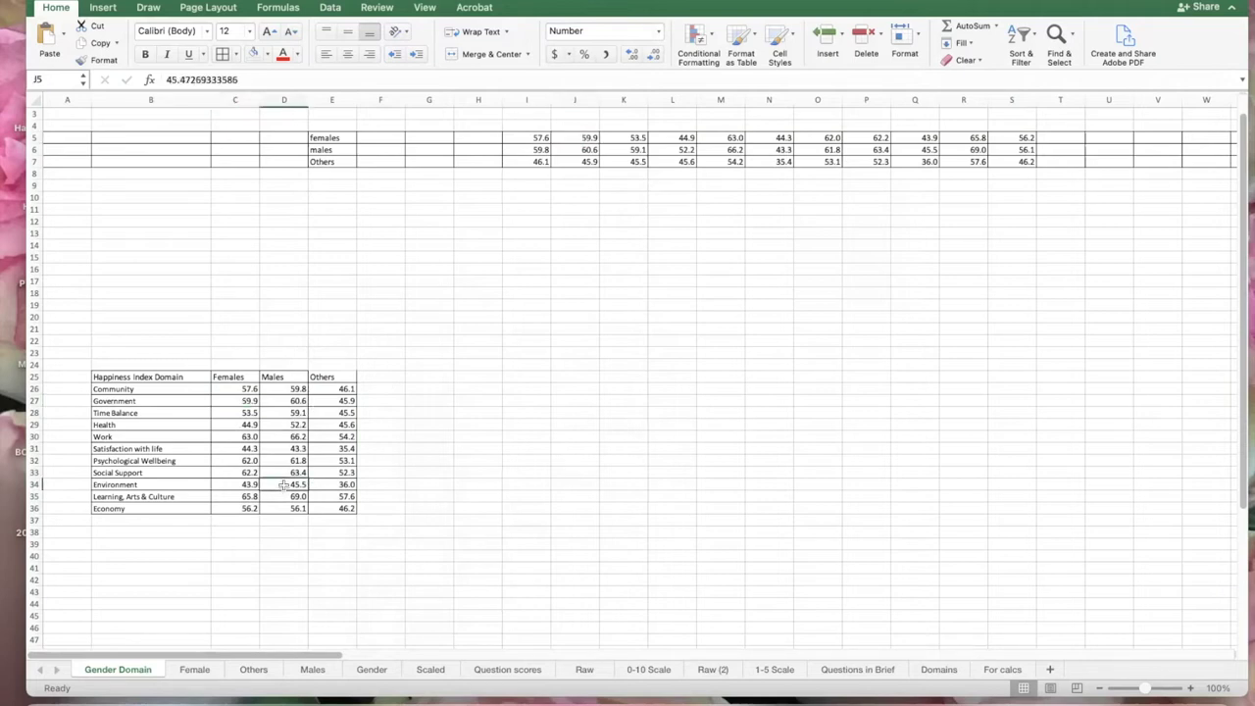
{"action": "left_click", "coordinate": [929, 149]}
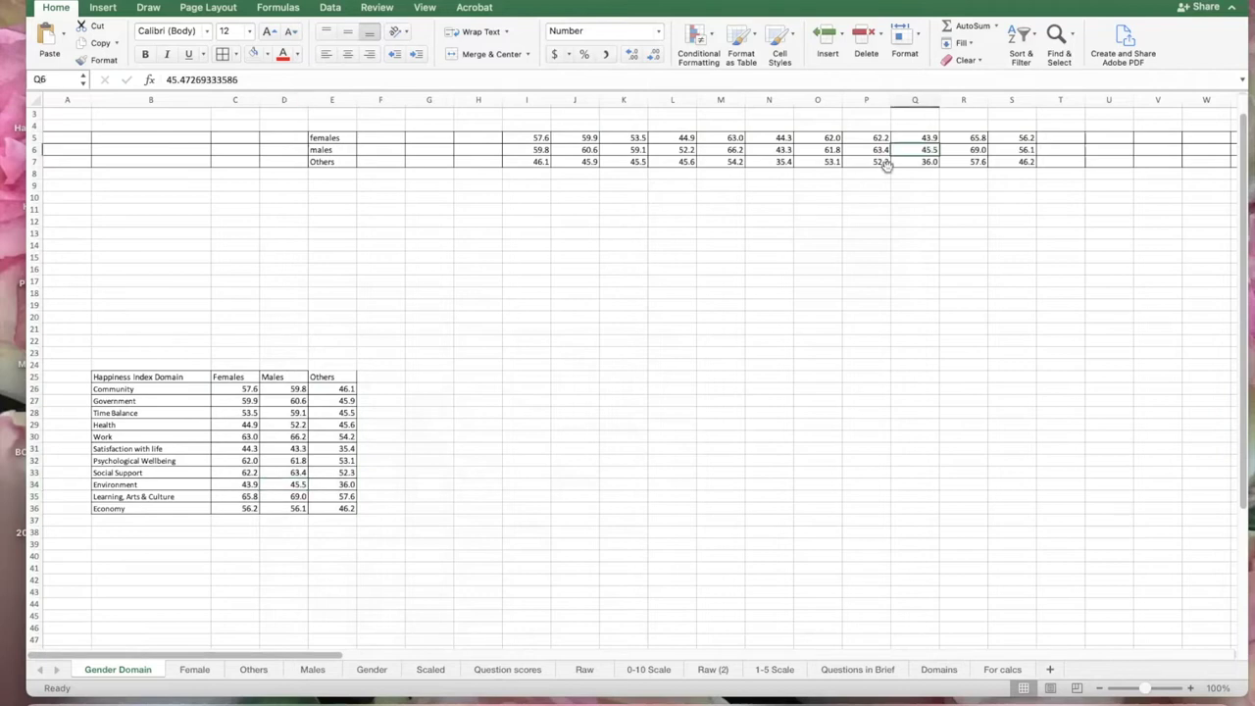
{"action": "left_click", "coordinate": [526, 340]}
Apply All Borders to the Happiness Index Domain table in B25:E36
{"action": "left_click", "coordinate": [156, 377]}
{"action": "left_click_drag", "start_coordinate": [155, 376], "coordinate": [333, 504]}
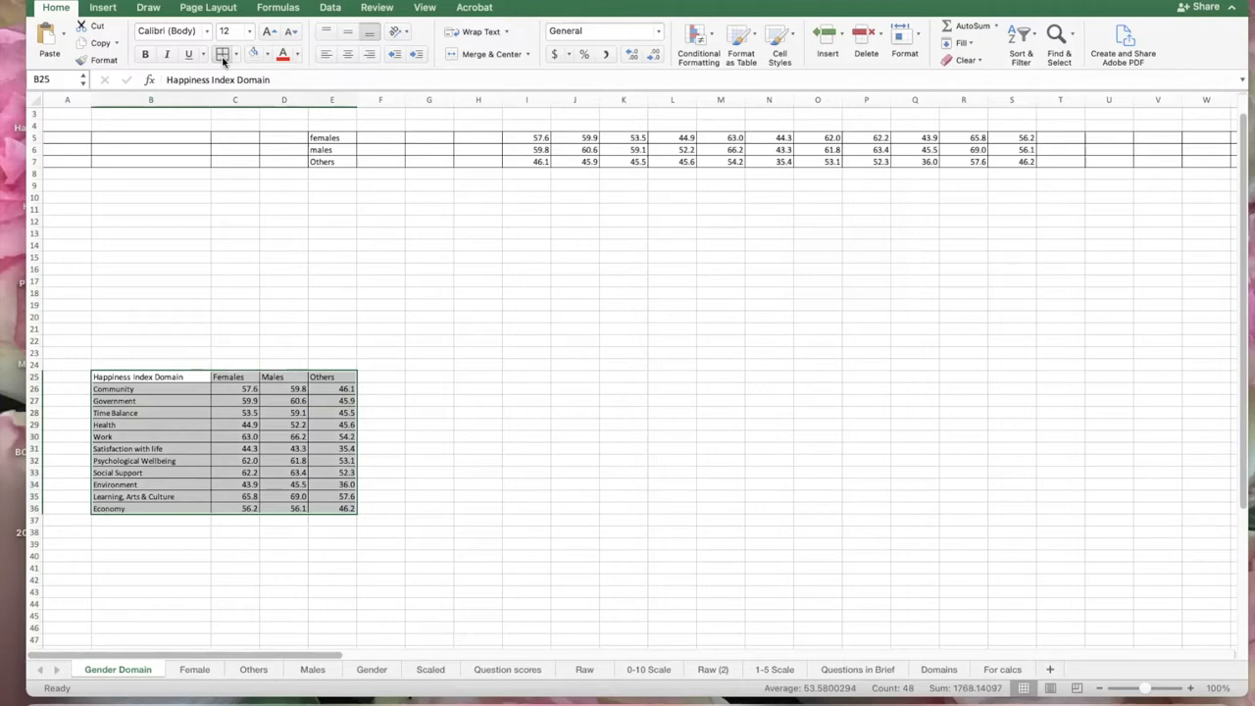
{"action": "left_click", "coordinate": [552, 316]}
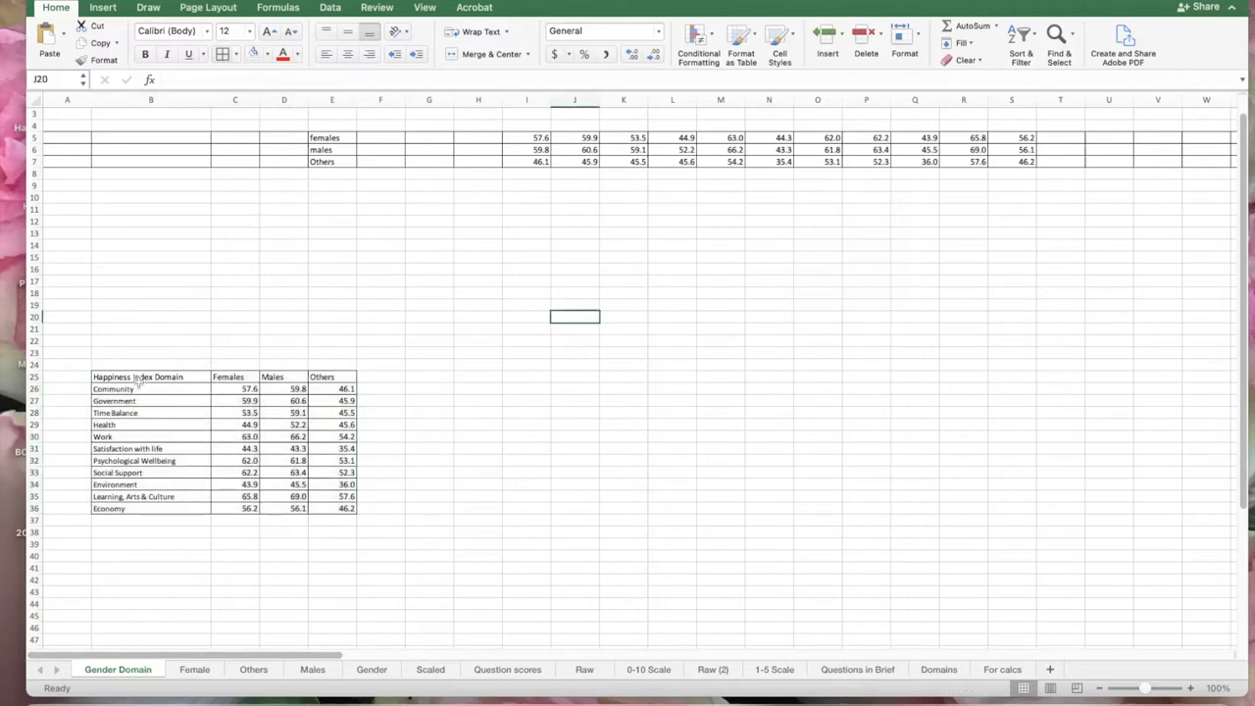
Insert a clustered column chart from the Happiness Index Domain table in B25:E36 and enlarge it beside the table
{"action": "left_click_drag", "start_coordinate": [129, 377], "coordinate": [323, 509]}
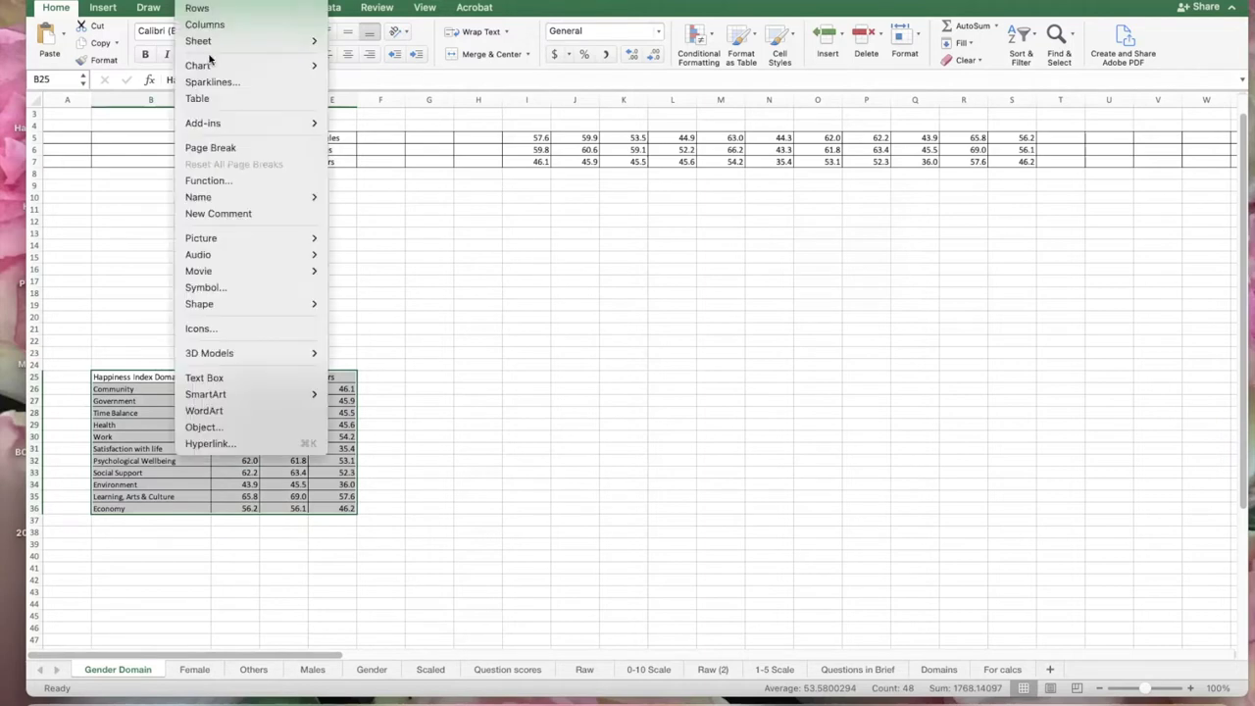
{"action": "mouse_move", "coordinate": [212, 62]}
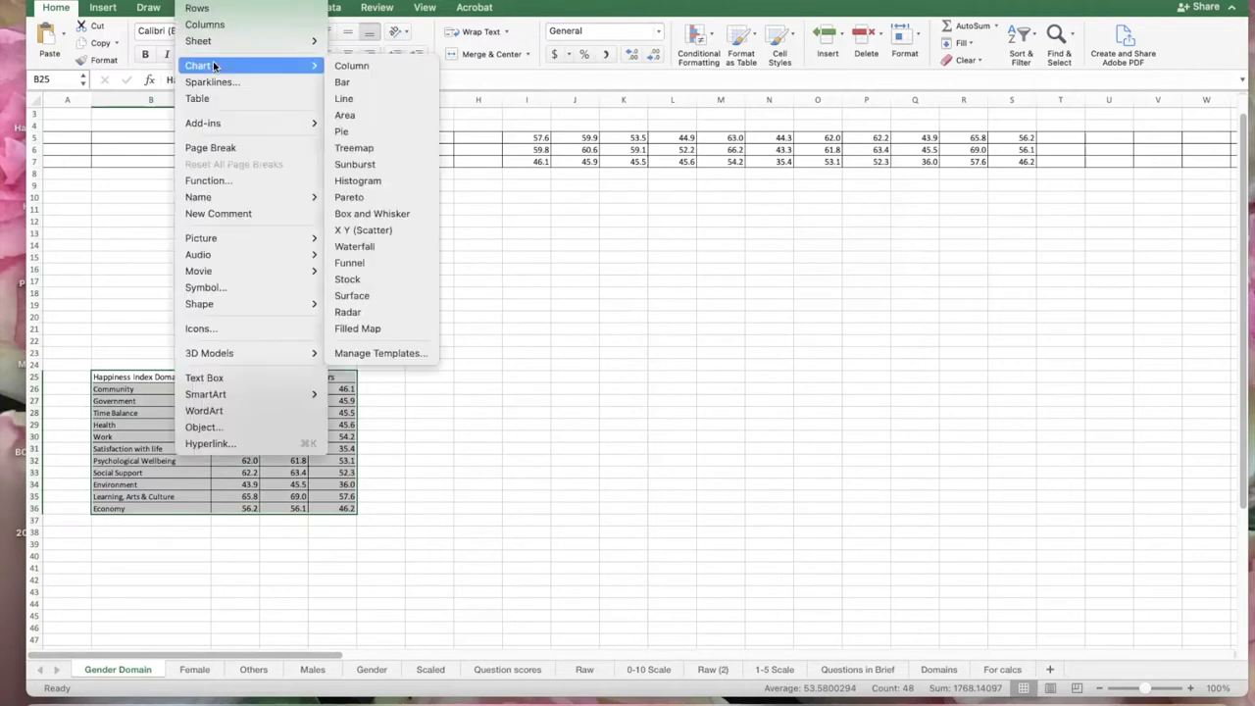
{"action": "left_click", "coordinate": [352, 67]}
{"action": "left_click_drag", "start_coordinate": [774, 458], "coordinate": [1098, 635]}
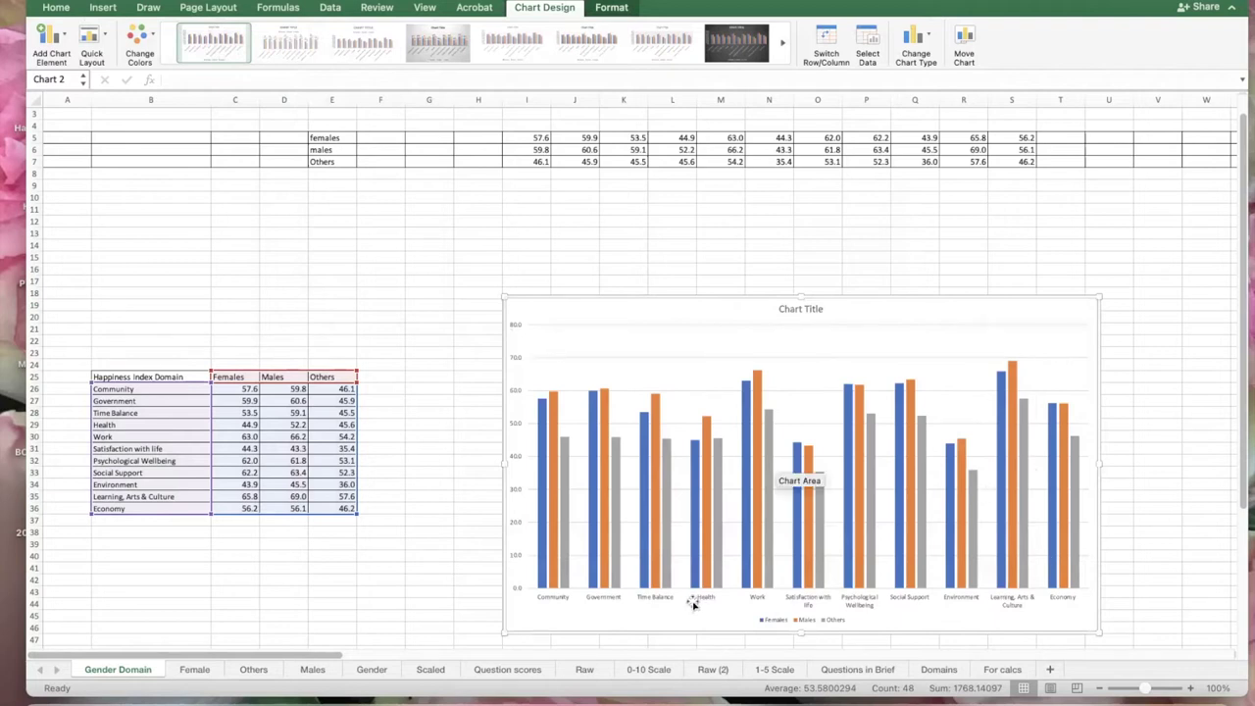
Title the chart "Happiness Domains by Gender"
{"action": "left_click", "coordinate": [806, 310]}
{"action": "left_click_drag", "start_coordinate": [790, 309], "coordinate": [826, 308]}
{"action": "type", "text": "H"}
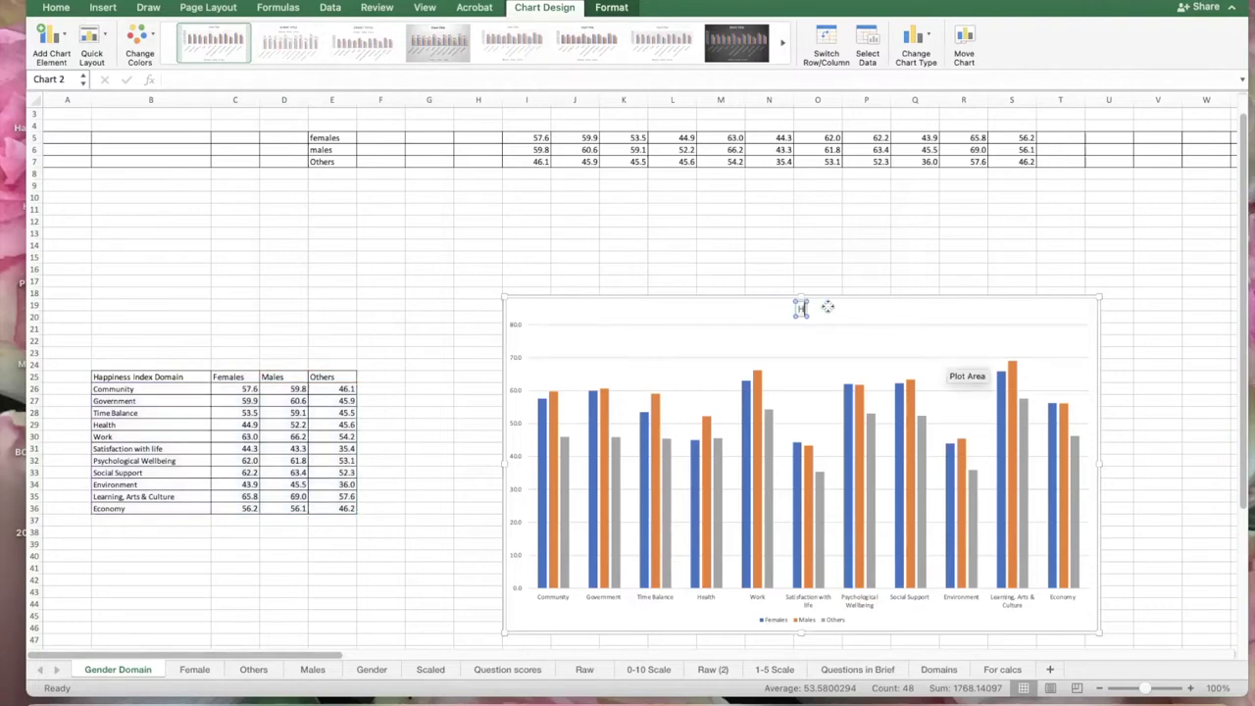
{"action": "type", "text": "appiness Domains b"}
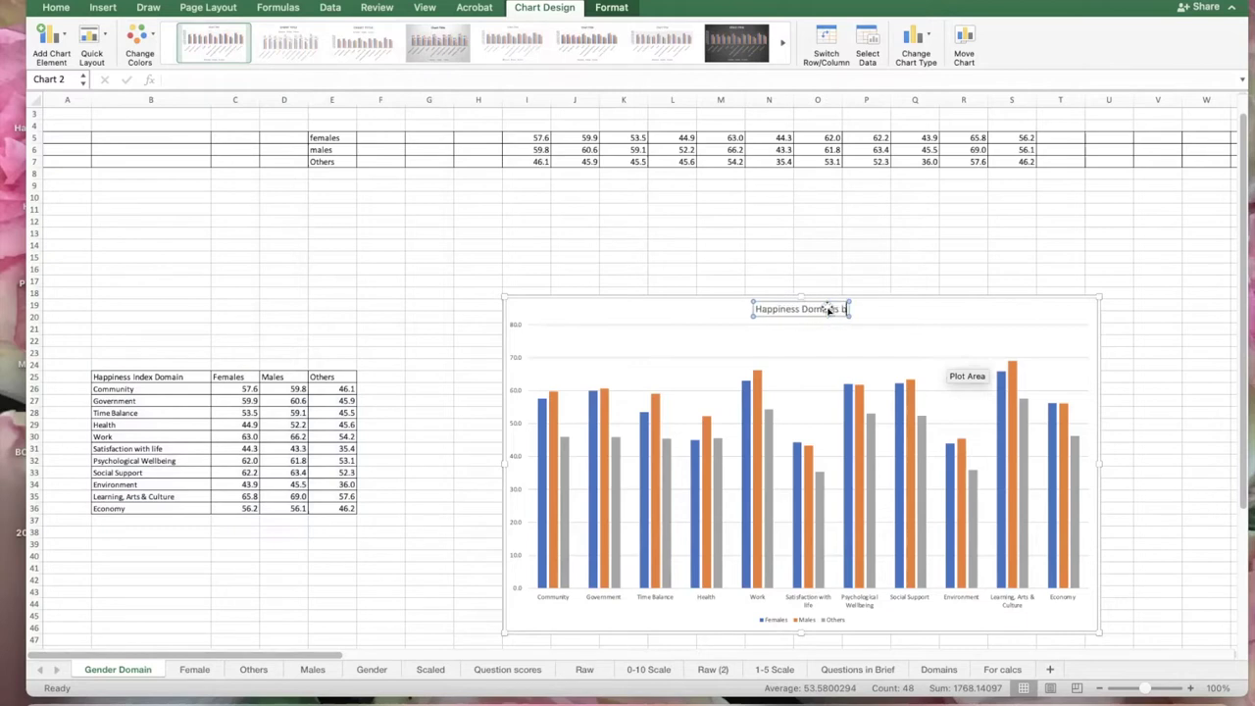
{"action": "type", "text": "y Gender"}
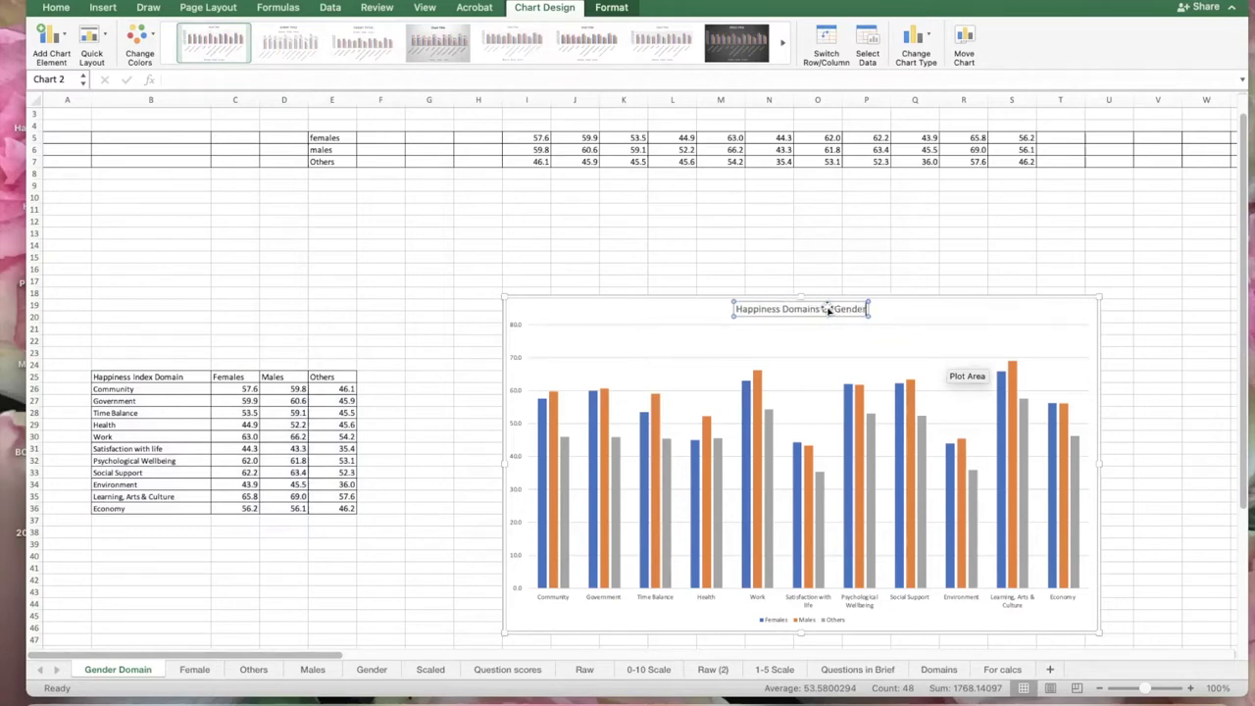
{"action": "left_click", "coordinate": [915, 267]}
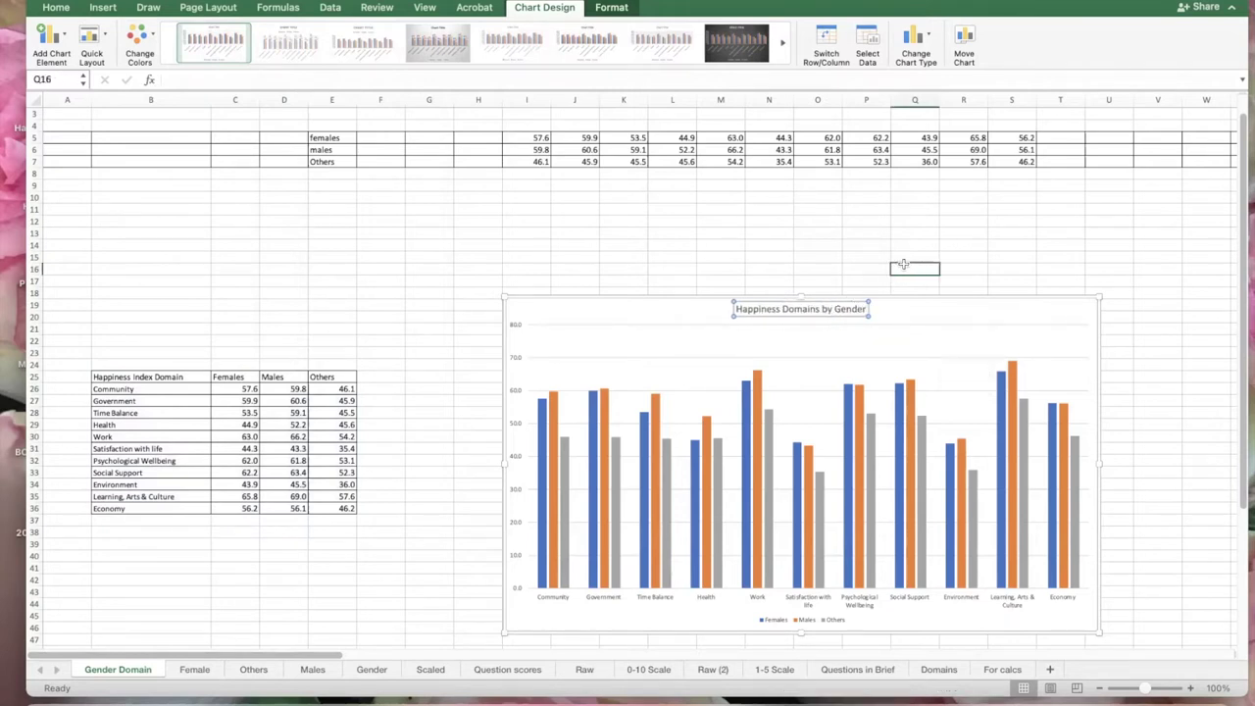
{"action": "left_click", "coordinate": [515, 337]}
{"action": "double_click", "coordinate": [517, 328]}
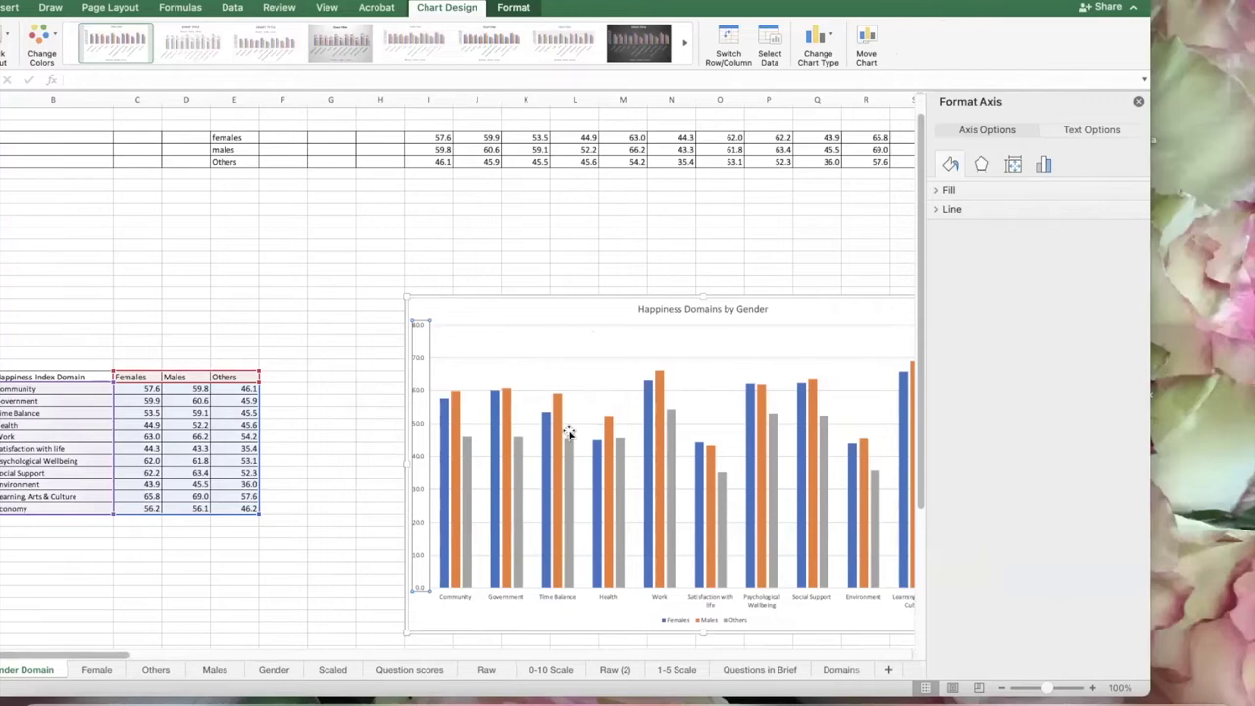
{"action": "left_click", "coordinate": [1138, 102]}
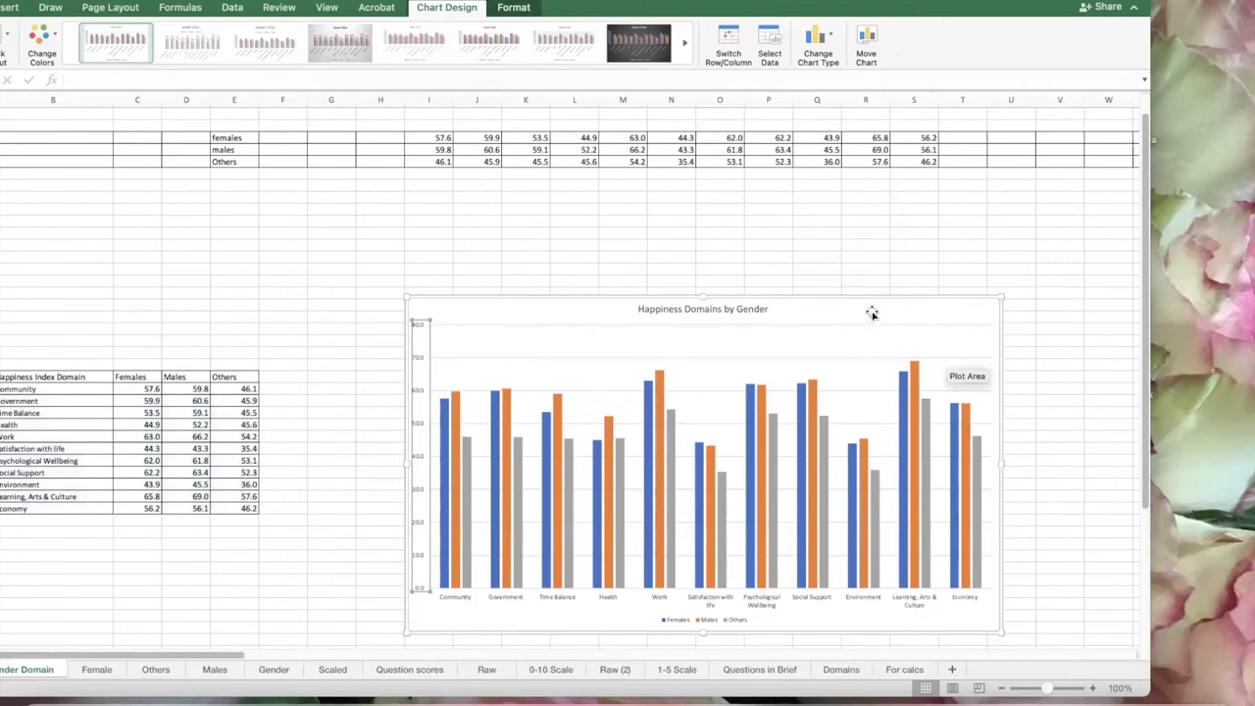
{"action": "right_click", "coordinate": [420, 375]}
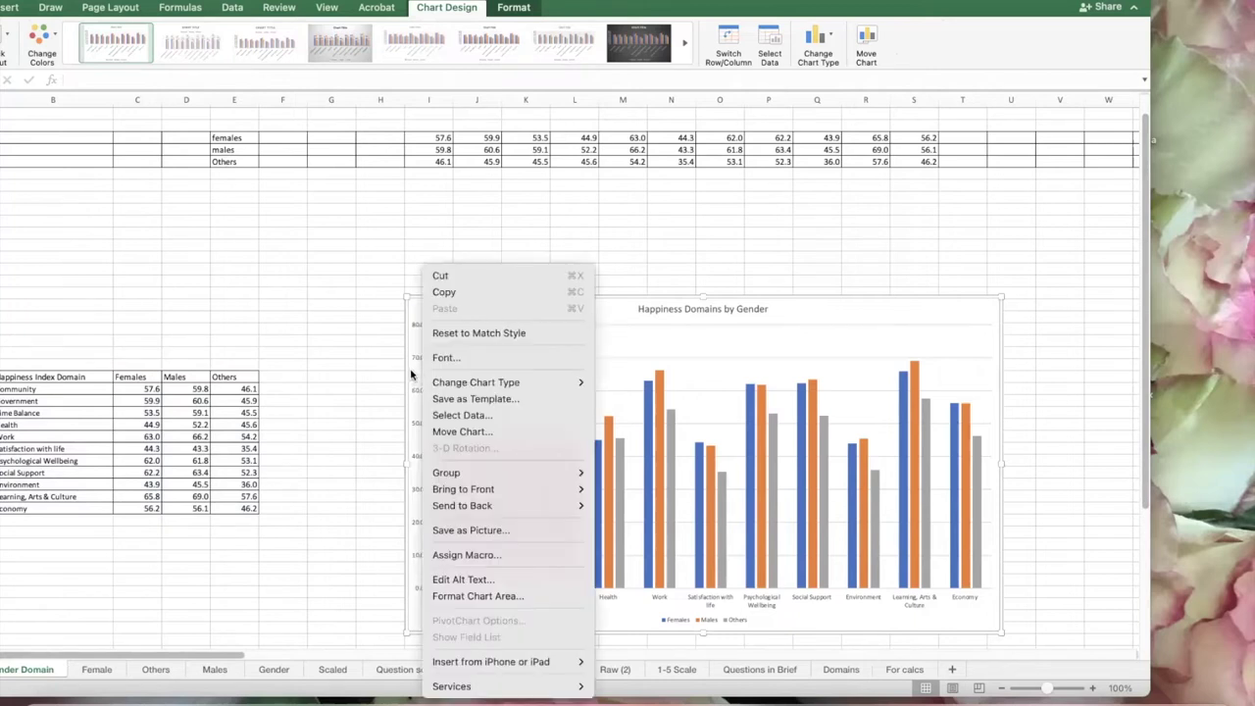
{"action": "left_click", "coordinate": [496, 597]}
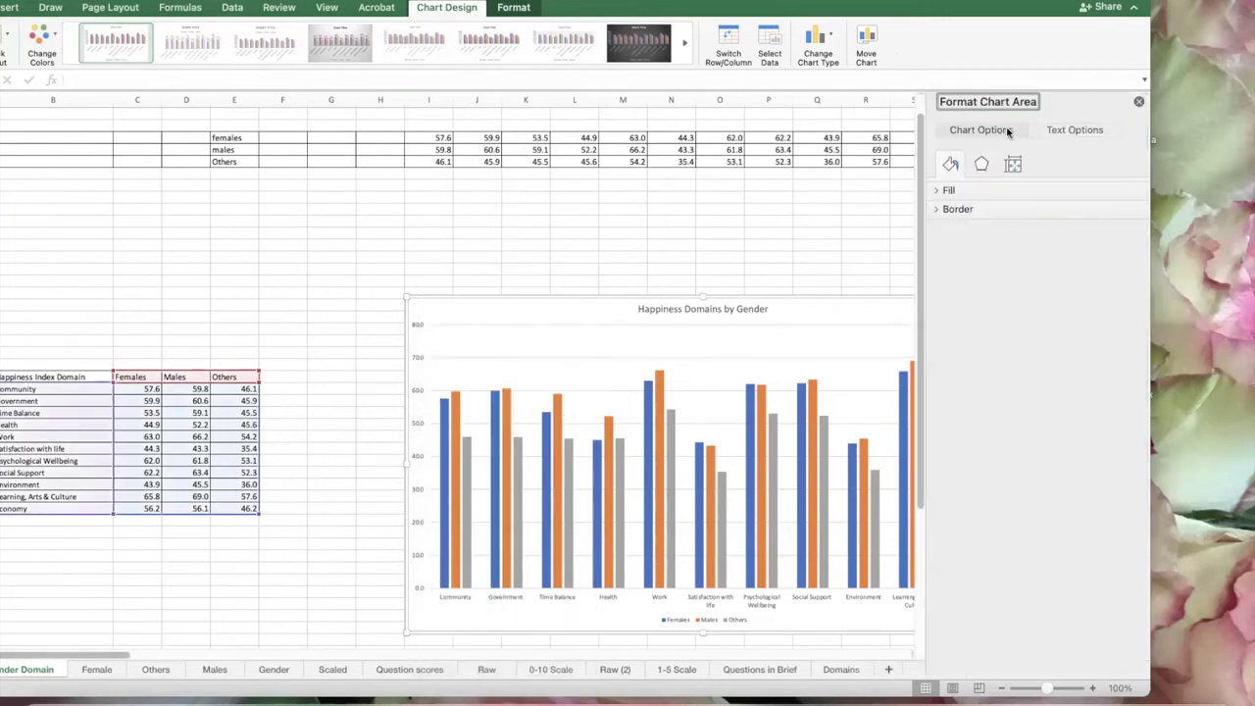
{"action": "left_click", "coordinate": [1073, 130]}
{"action": "left_click", "coordinate": [720, 257]}
Move the chart up and closer to the domain table, and set its vertical axis maximum to 100
{"action": "left_click_drag", "start_coordinate": [508, 335], "coordinate": [388, 284]}
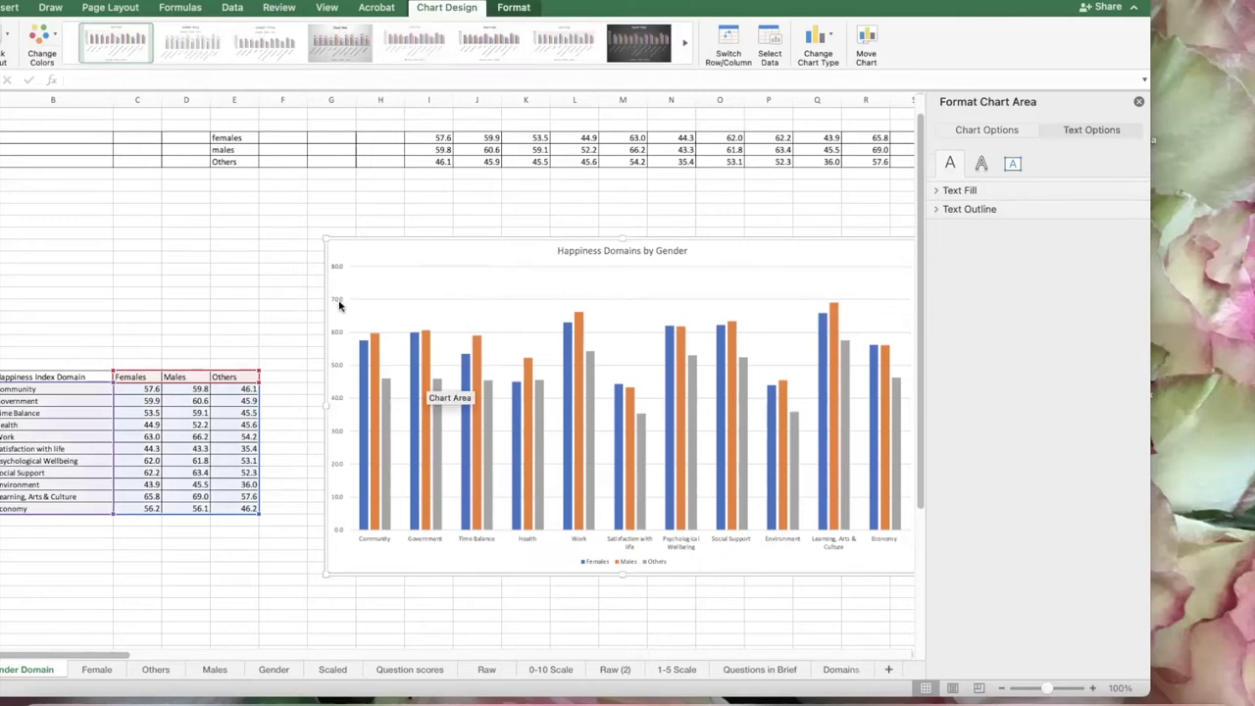
{"action": "left_click", "coordinate": [339, 304]}
{"action": "left_click", "coordinate": [340, 303]}
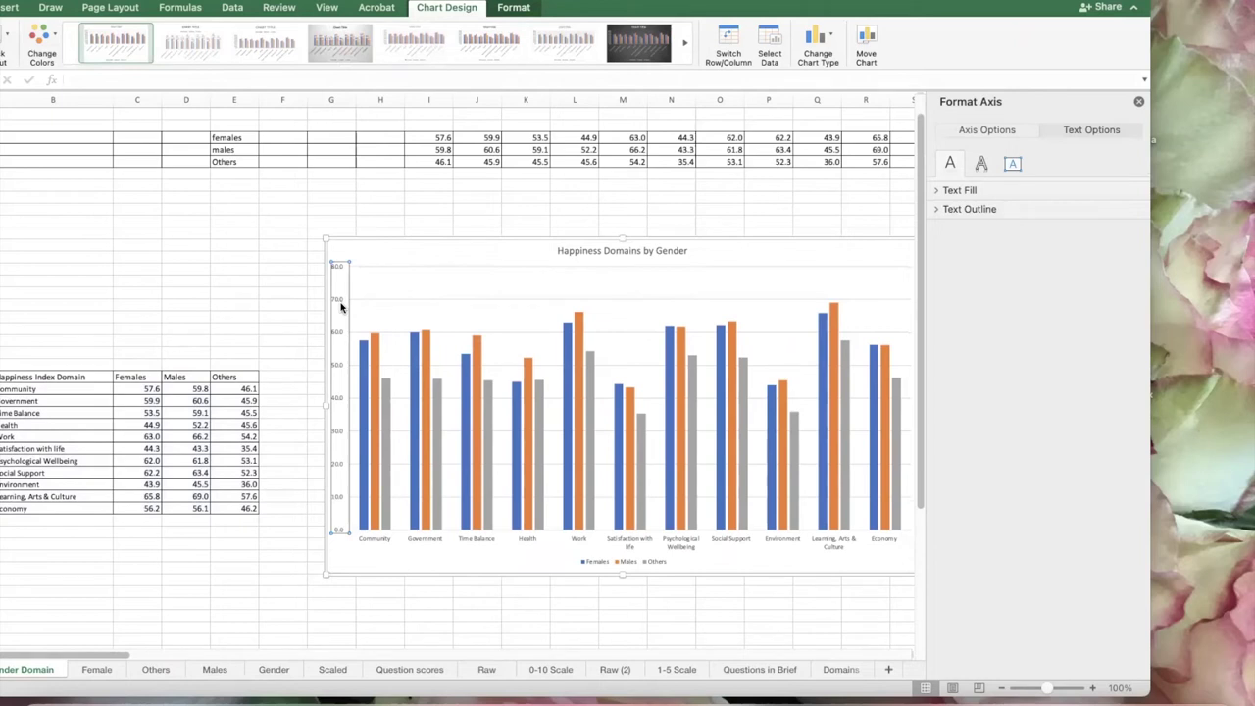
{"action": "right_click", "coordinate": [341, 307]}
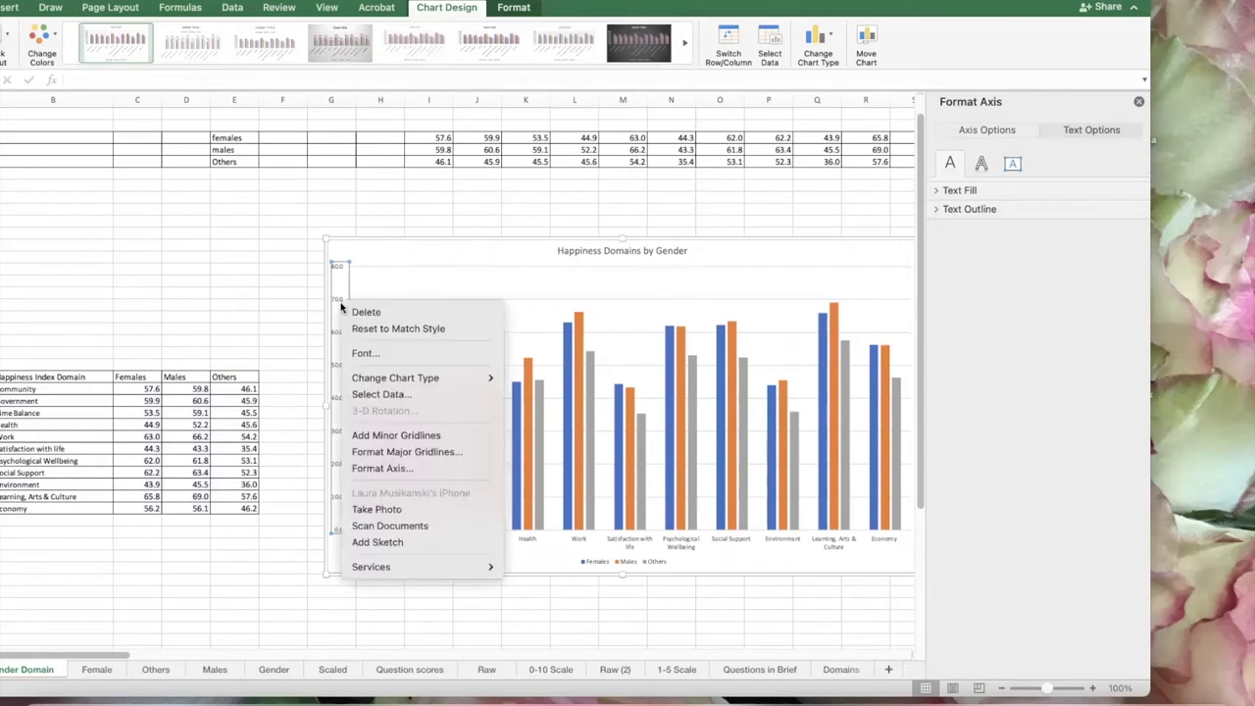
{"action": "left_click", "coordinate": [380, 469]}
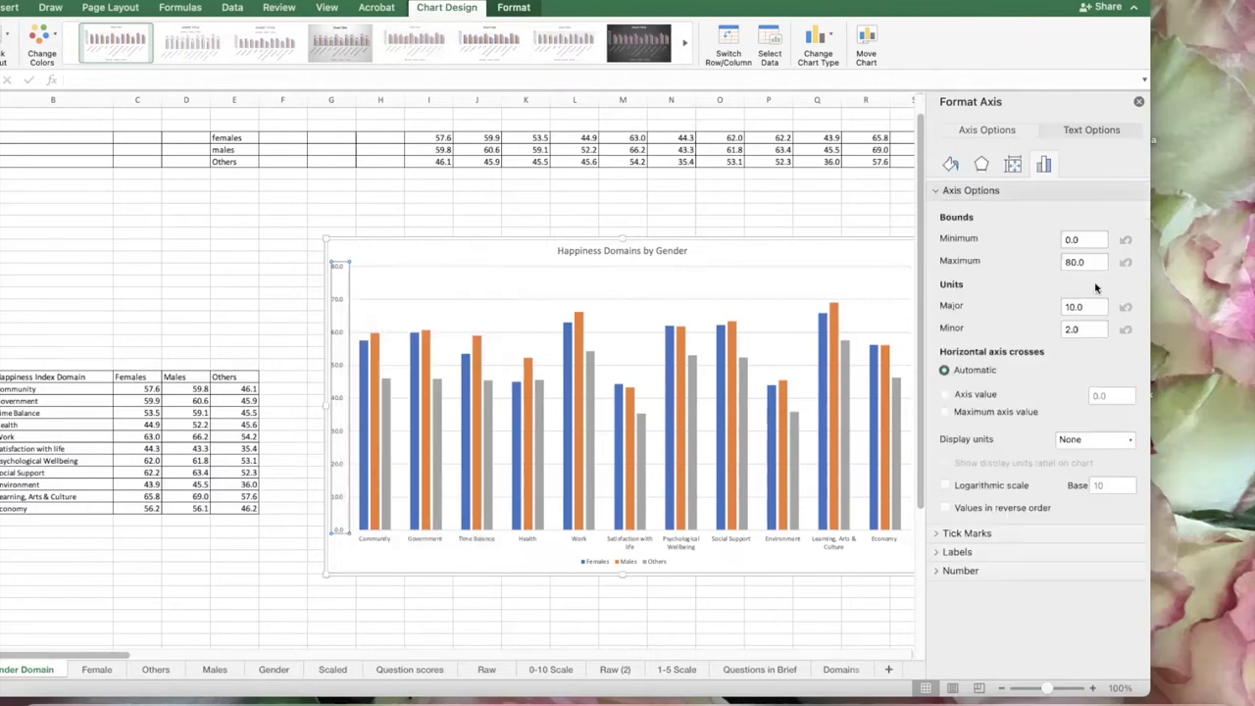
{"action": "left_click", "coordinate": [1067, 262]}
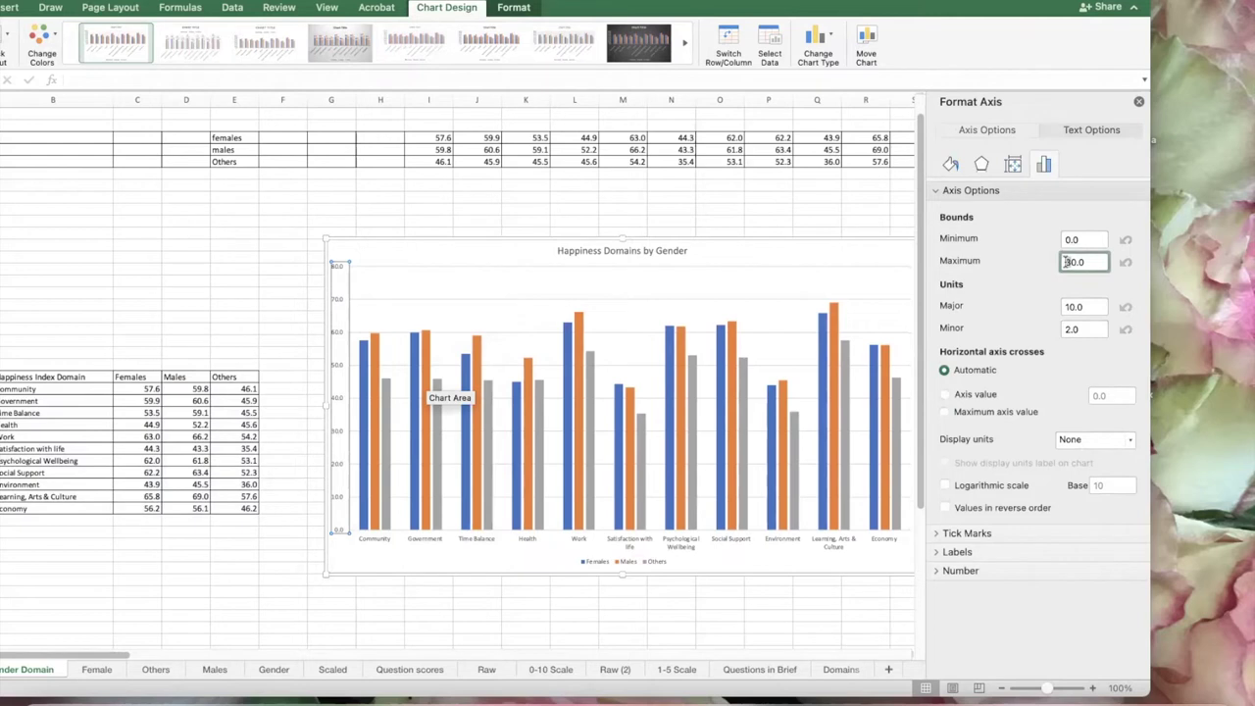
{"action": "key", "text": "BackSpace"}
{"action": "type", "text": "10"}
{"action": "left_click", "coordinate": [1139, 102]}
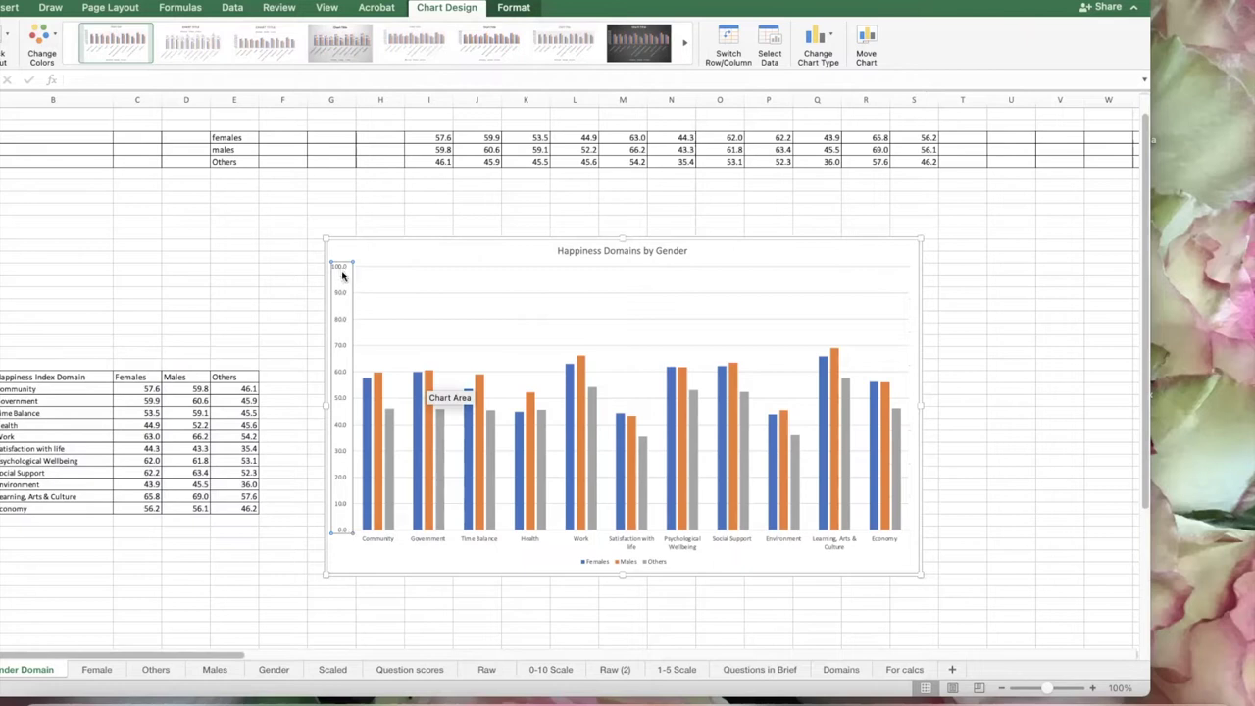
Add data labels to the Females, Males and Others series, and enlarge the chart slightly
{"action": "left_click", "coordinate": [364, 420]}
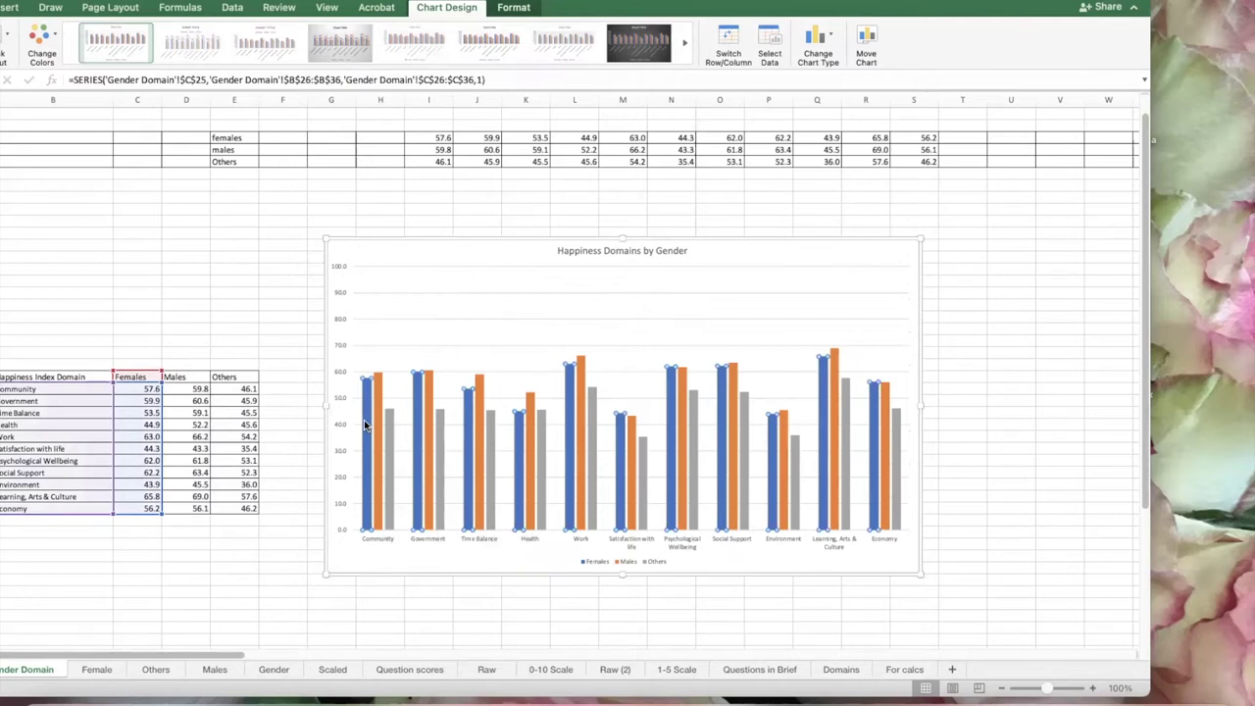
{"action": "right_click", "coordinate": [365, 424]}
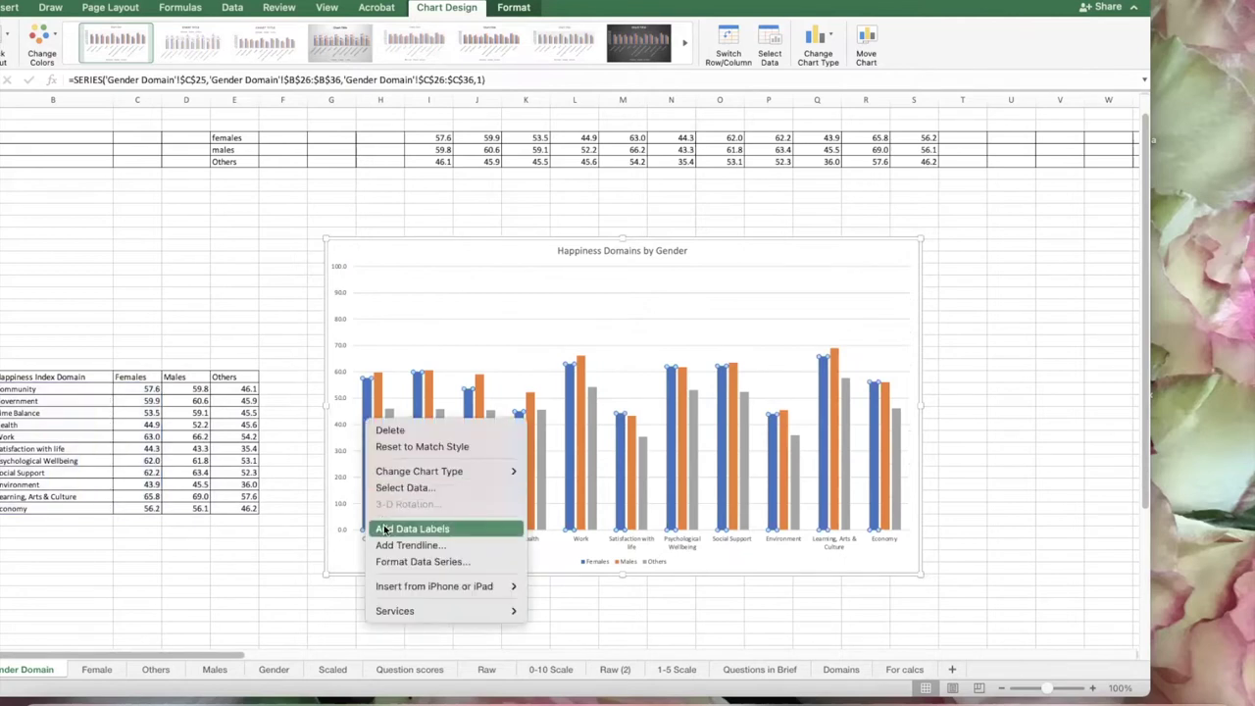
{"action": "key", "text": "Escape"}
{"action": "left_click", "coordinate": [377, 417]}
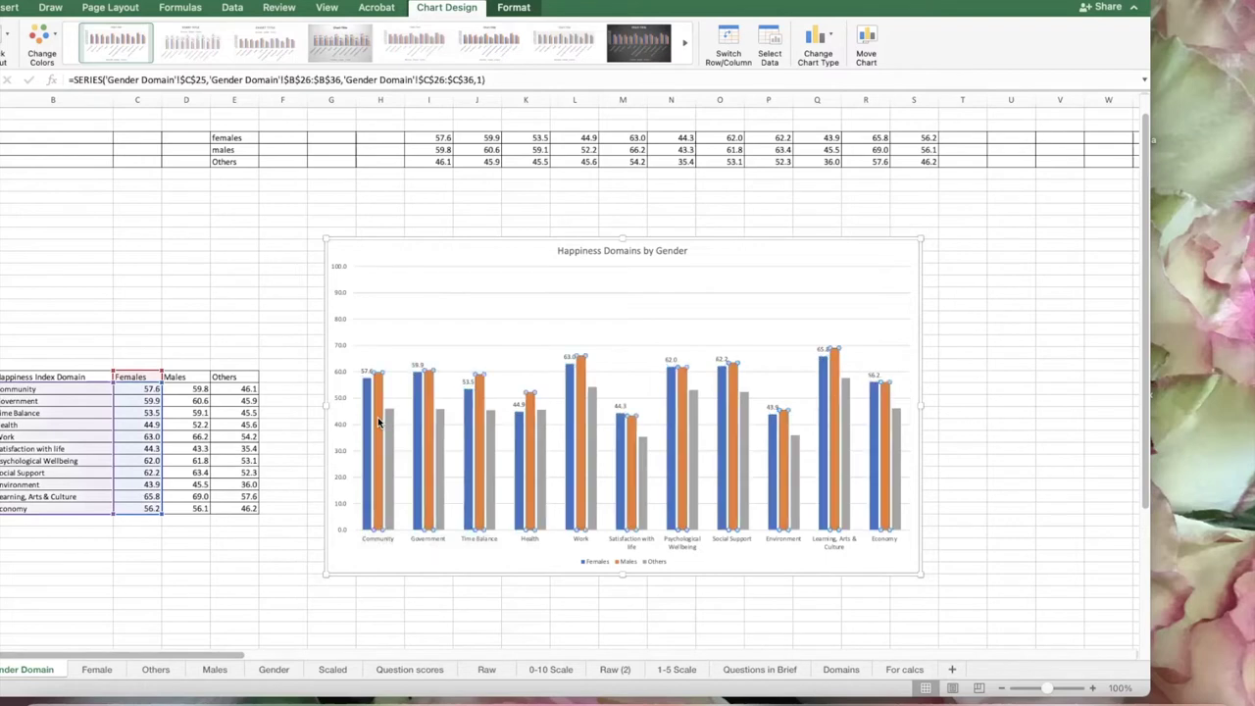
{"action": "right_click", "coordinate": [378, 418]}
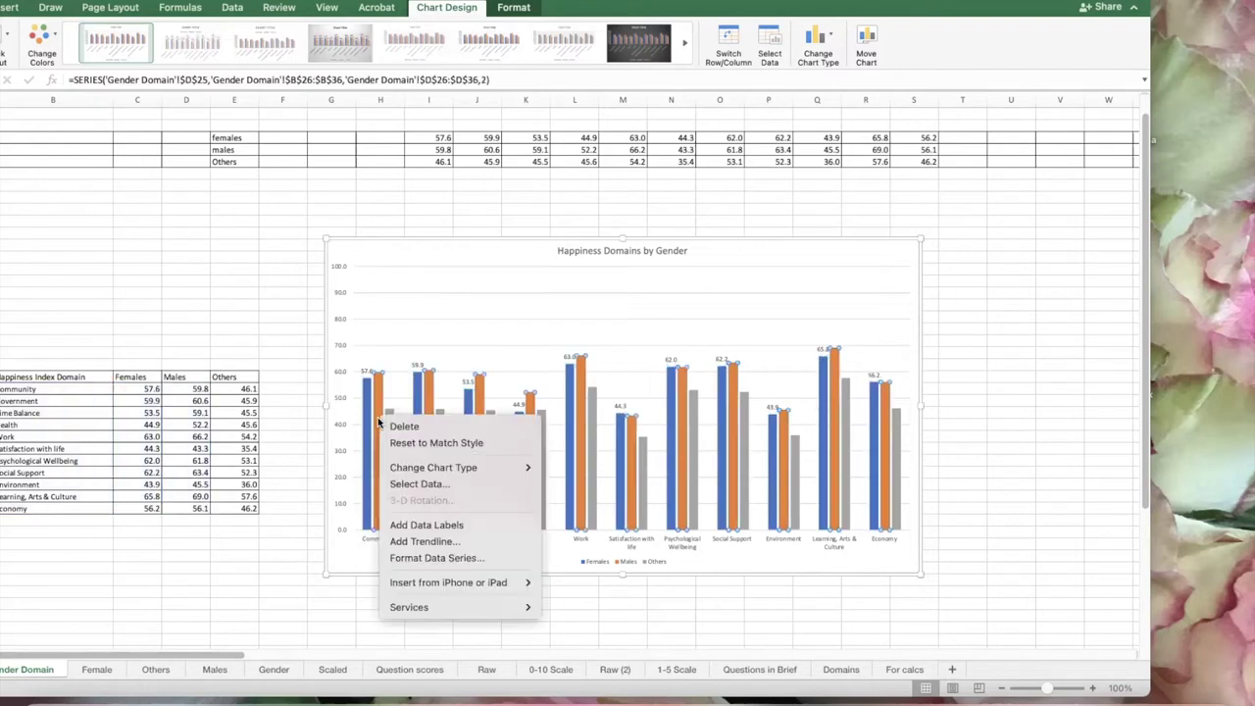
{"action": "left_click", "coordinate": [402, 525]}
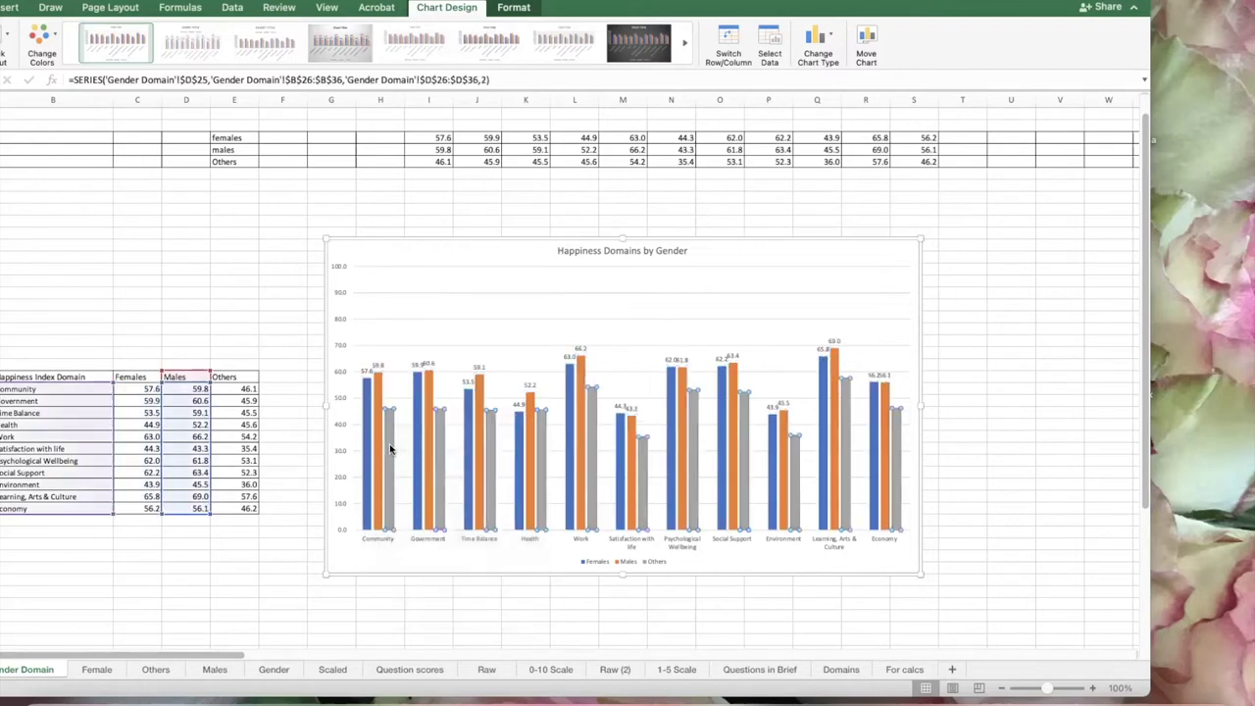
{"action": "left_click", "coordinate": [391, 448]}
{"action": "right_click", "coordinate": [393, 447]}
{"action": "left_click", "coordinate": [422, 553]}
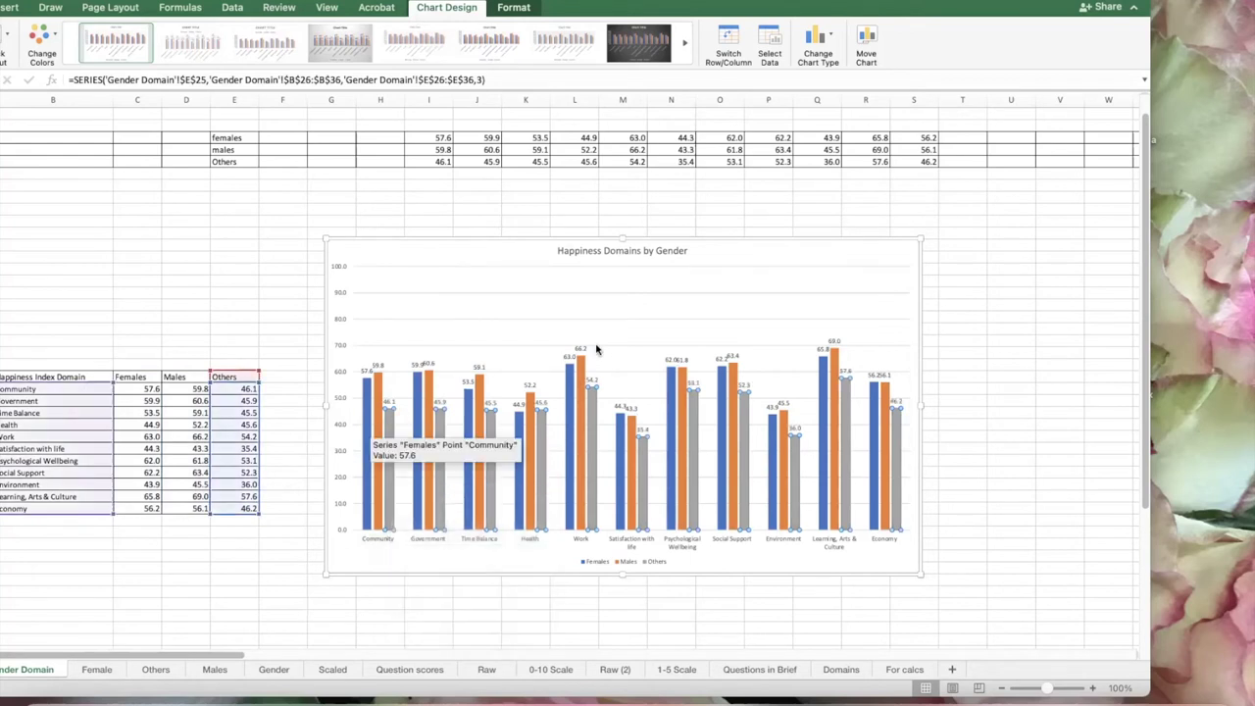
{"action": "left_click_drag", "start_coordinate": [921, 238], "coordinate": [942, 228]}
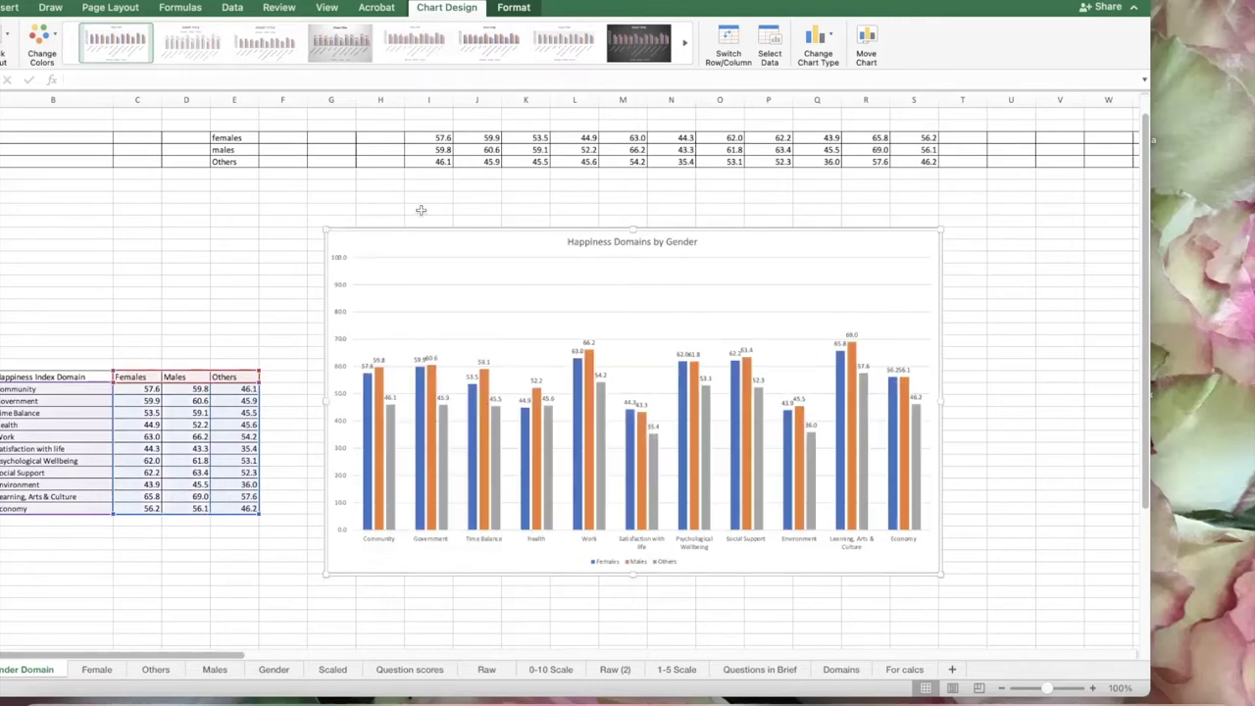
Try a solid fill on the Females series' data labels and return them to No fill
{"action": "left_click", "coordinate": [364, 411]}
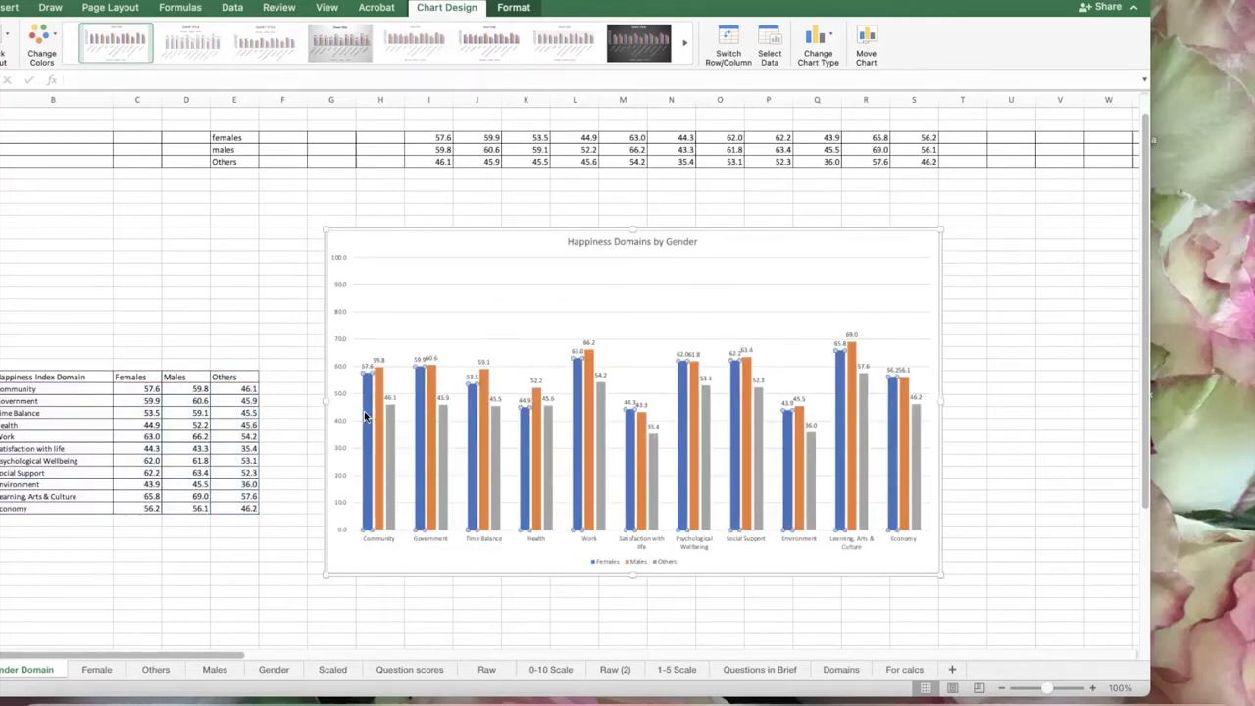
{"action": "right_click", "coordinate": [364, 418]}
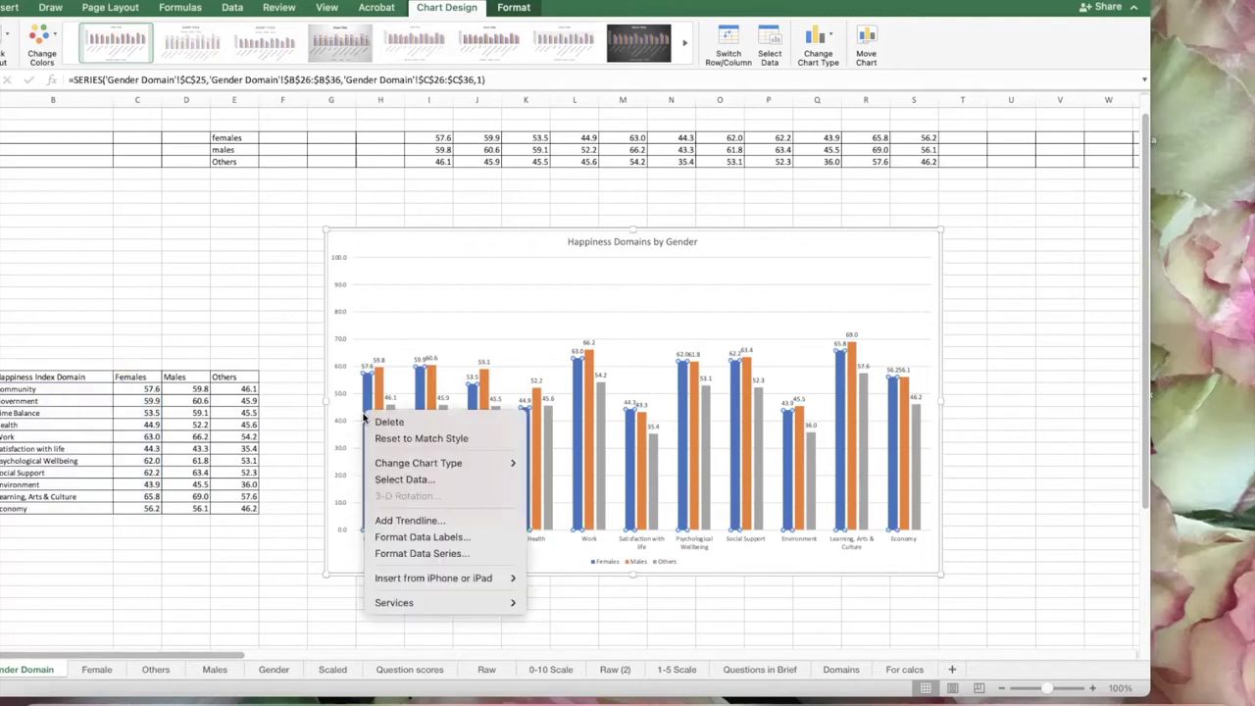
{"action": "left_click", "coordinate": [401, 537]}
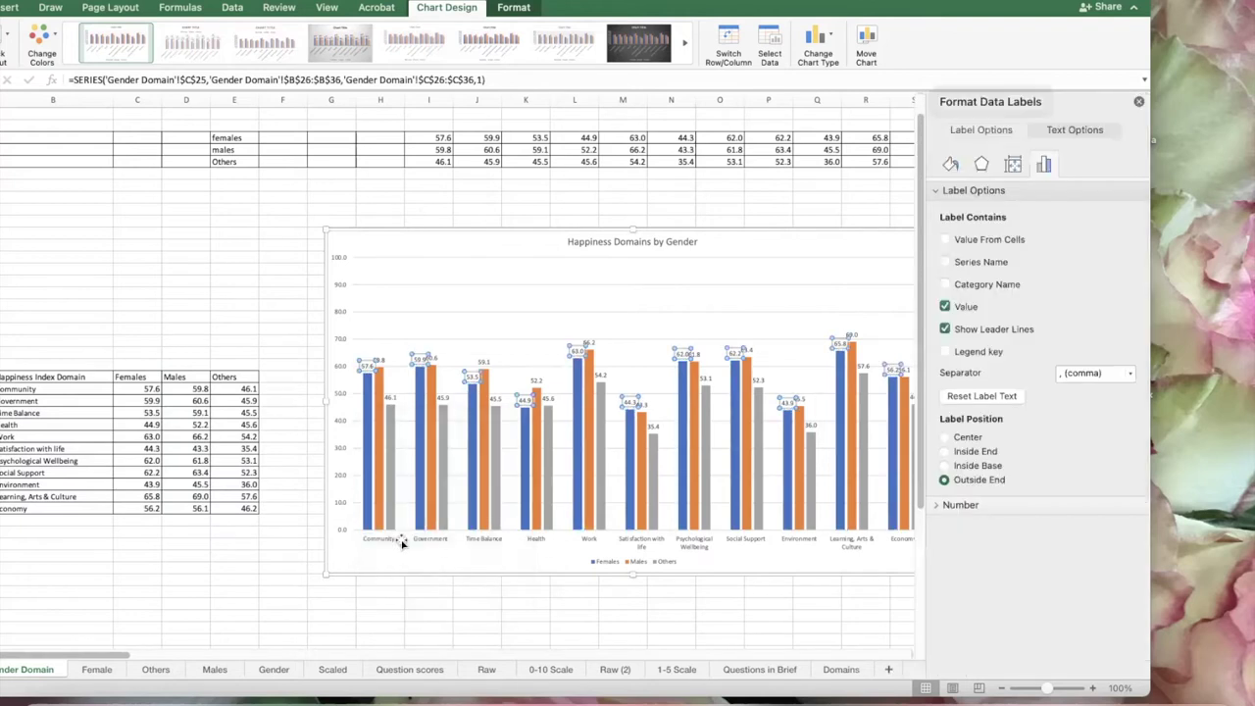
{"action": "left_click", "coordinate": [951, 167]}
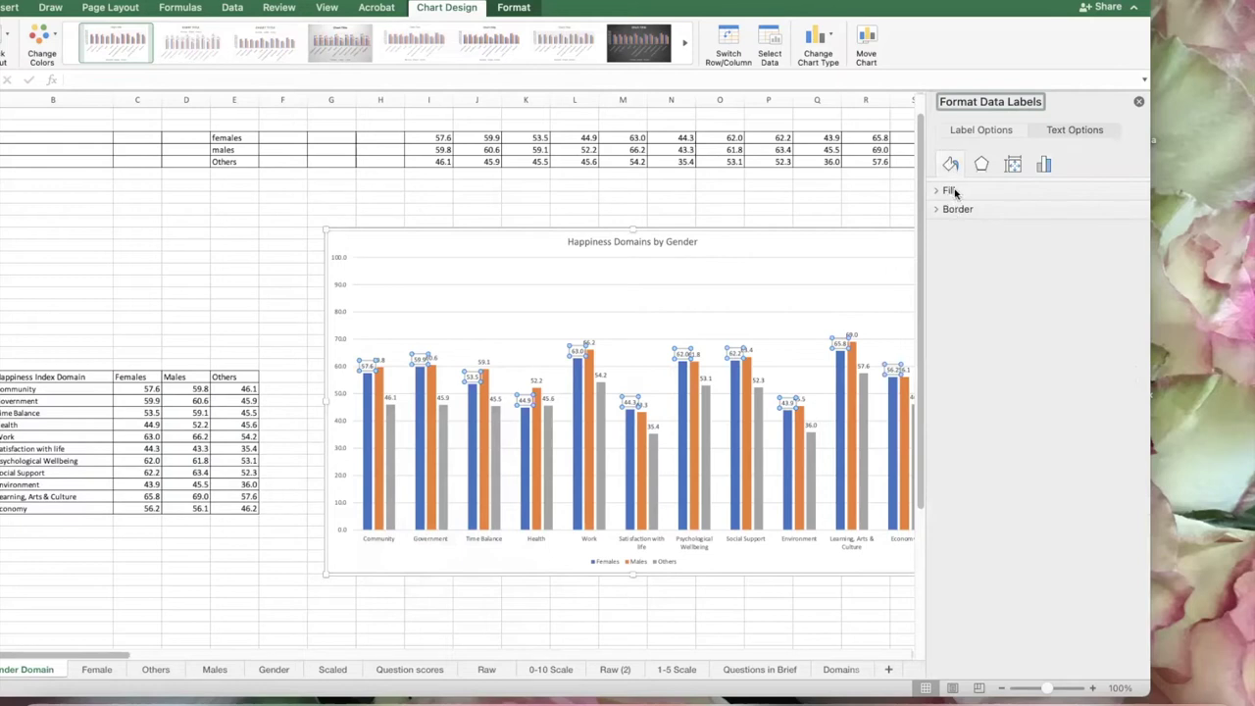
{"action": "left_click", "coordinate": [951, 192]}
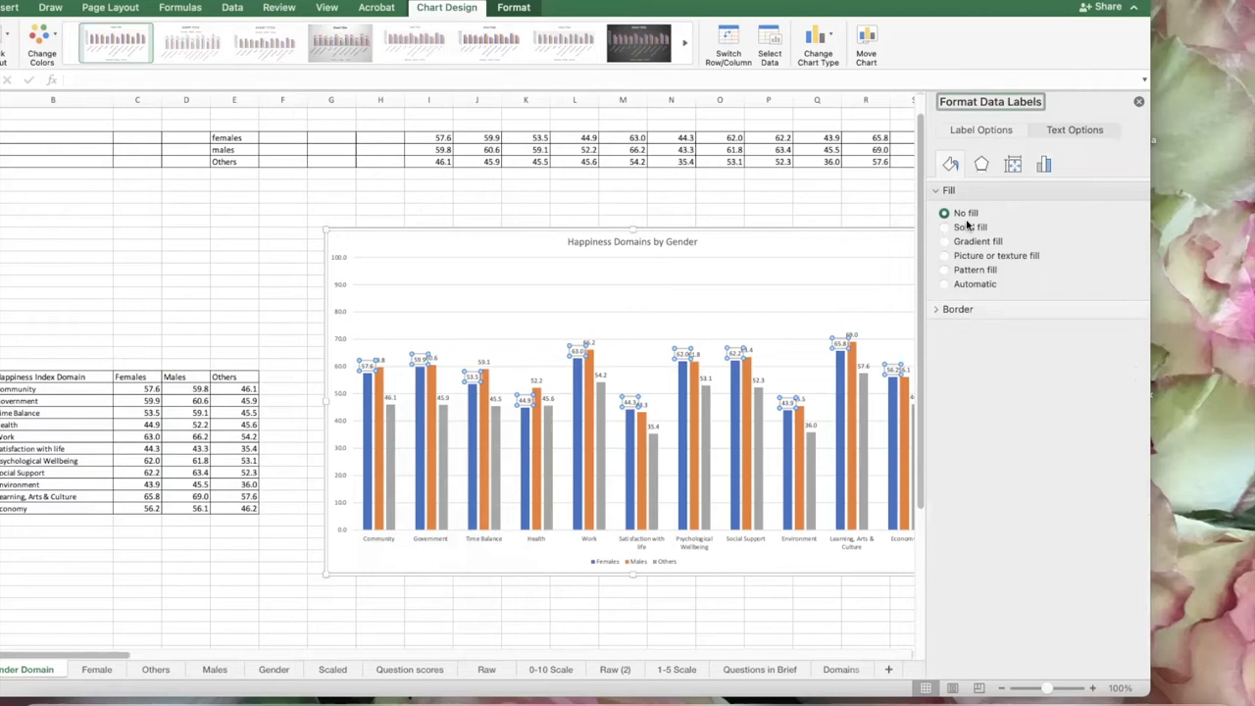
{"action": "left_click", "coordinate": [946, 228]}
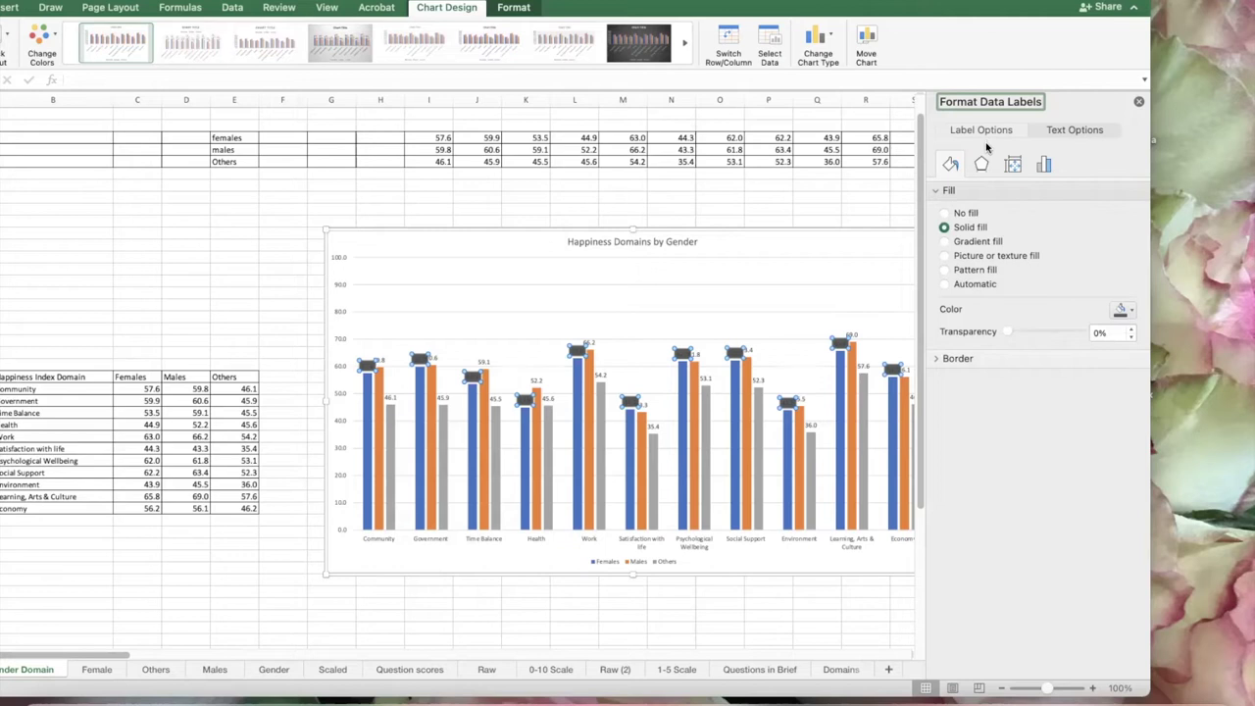
{"action": "left_click", "coordinate": [944, 213]}
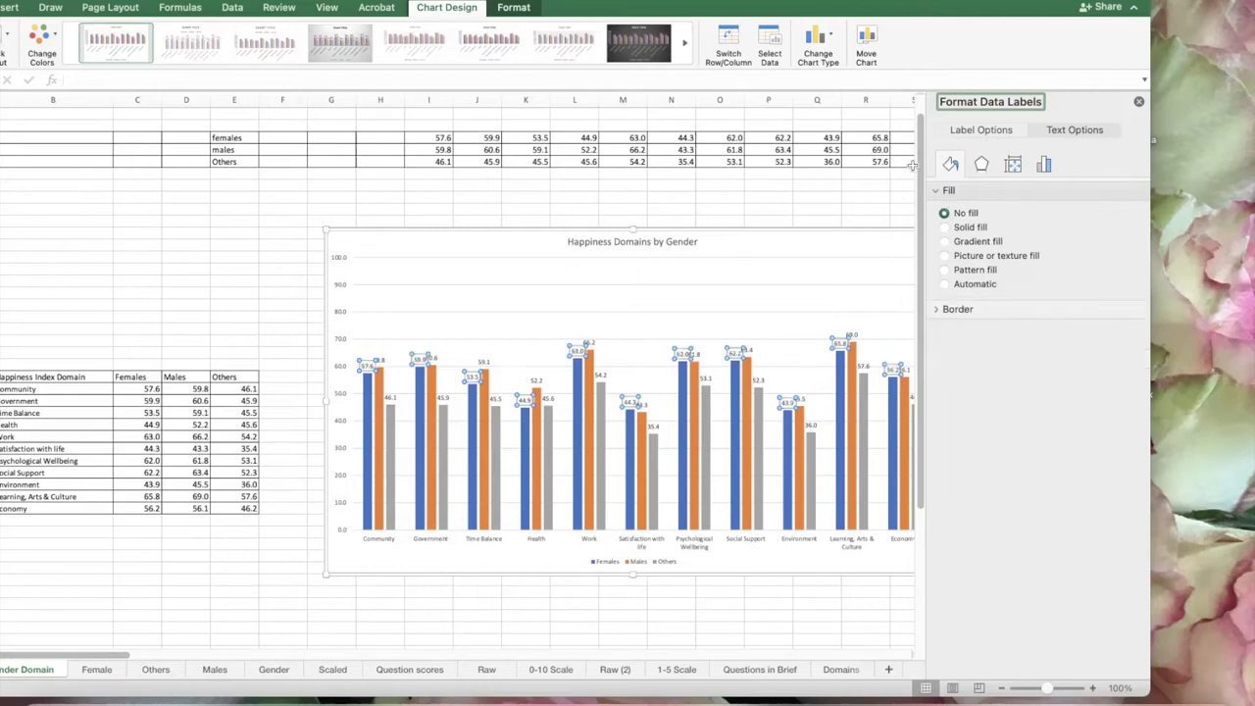
{"action": "left_click", "coordinate": [316, 382]}
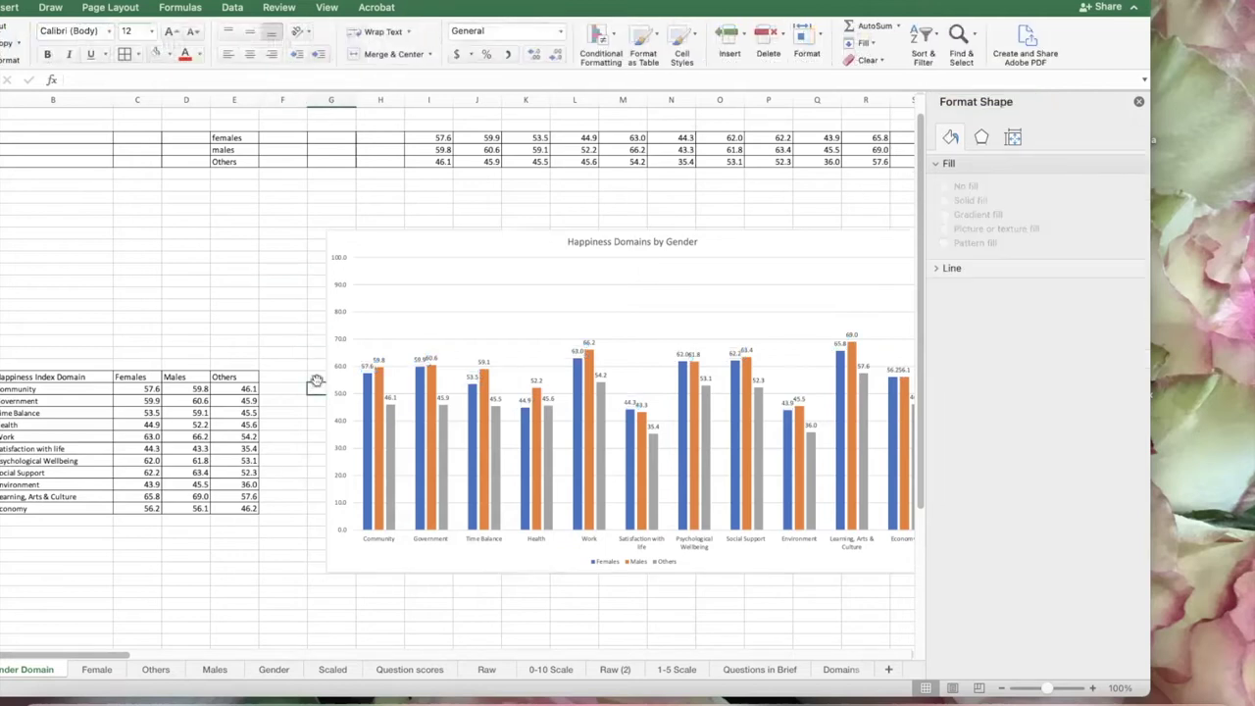
Recolor the Females series' bars with a solid pink fill
{"action": "left_click", "coordinate": [364, 399]}
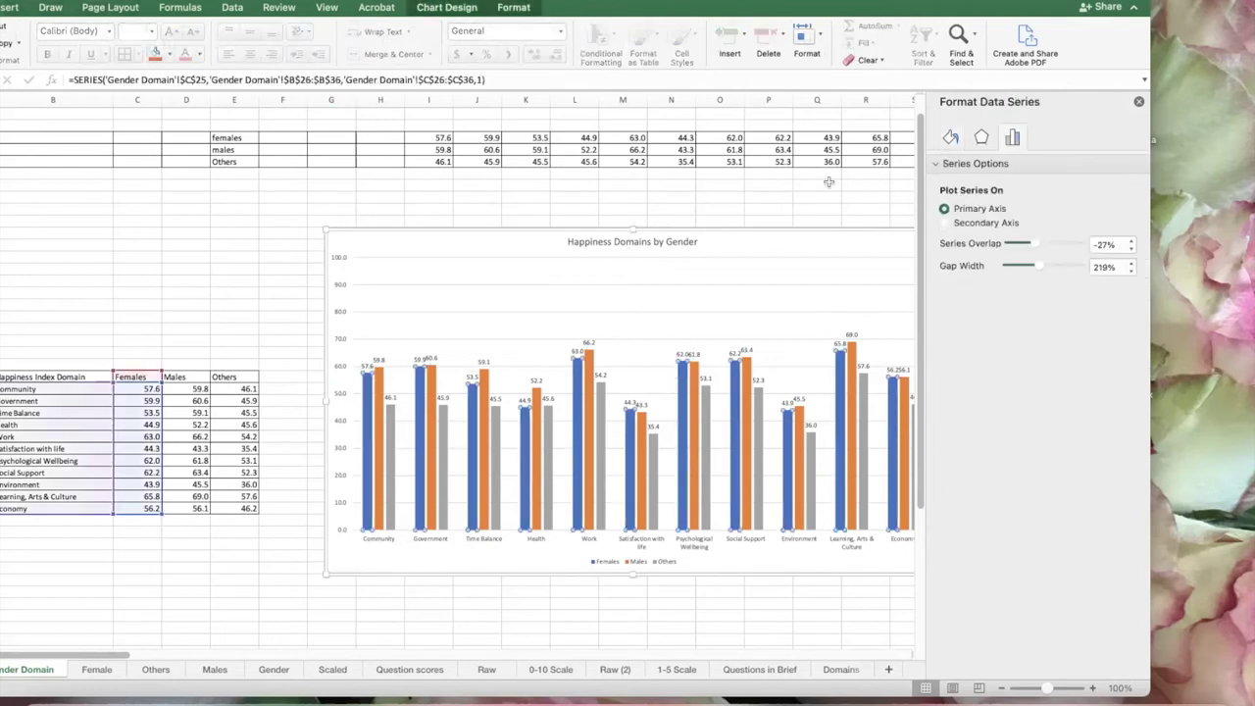
{"action": "left_click", "coordinate": [950, 138]}
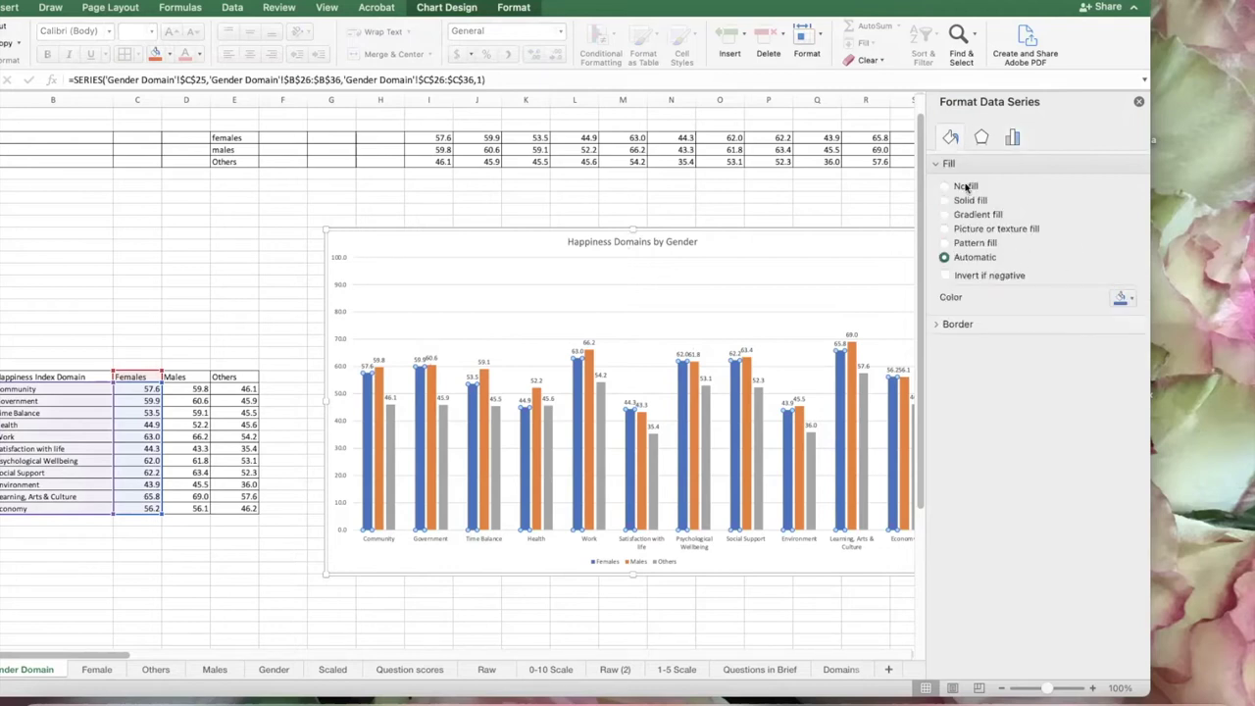
{"action": "left_click", "coordinate": [1123, 299]}
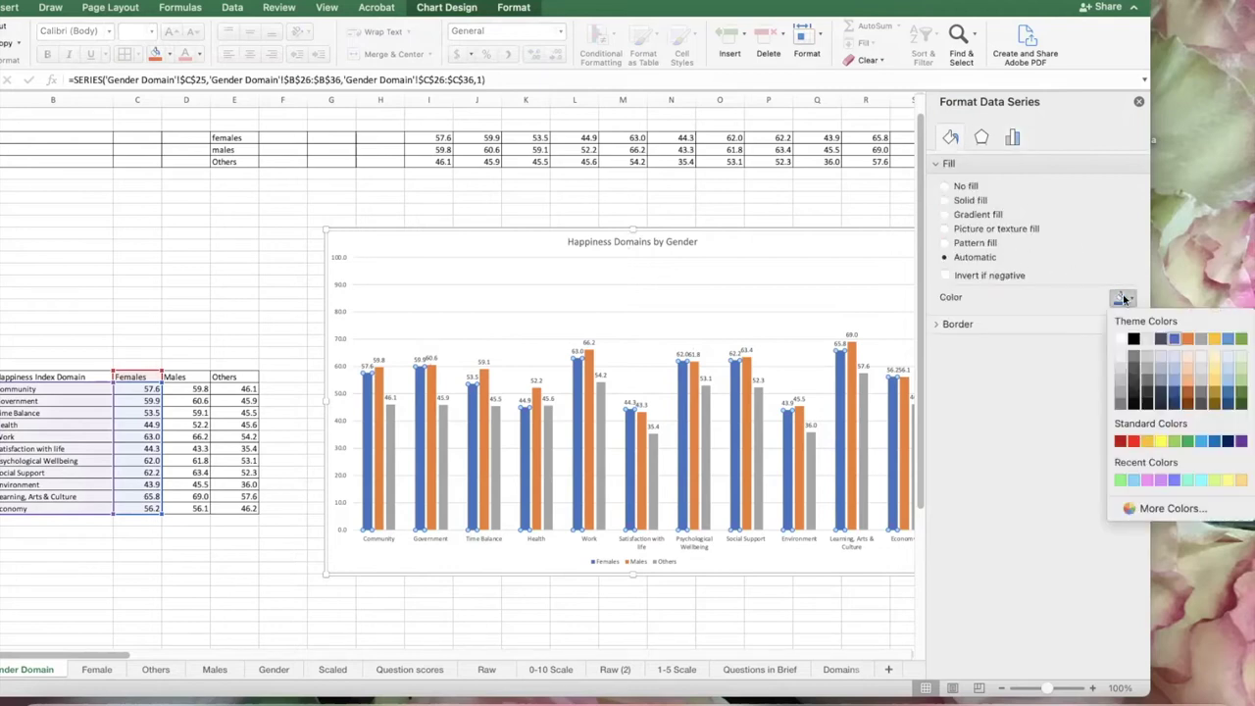
{"action": "left_click", "coordinate": [1145, 481]}
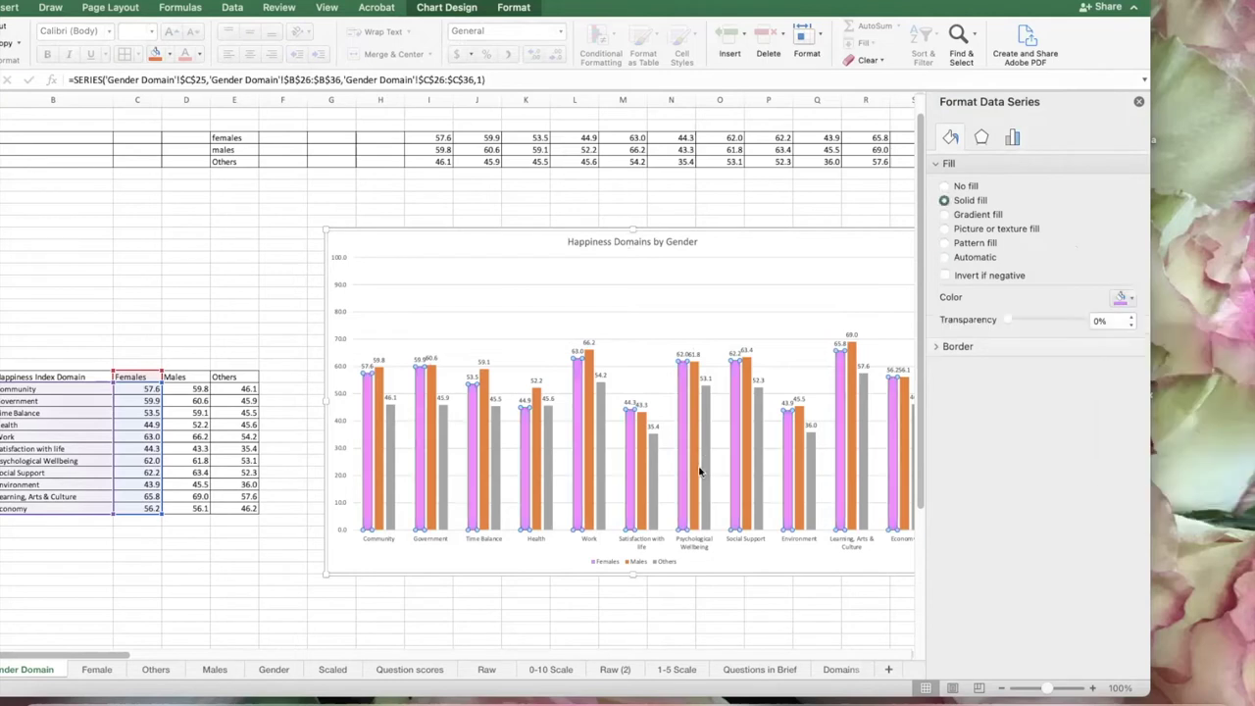
Recolor the Males series' bars with a solid light blue fill and the Others series' bars with a solid light green fill
{"action": "left_click", "coordinate": [379, 397]}
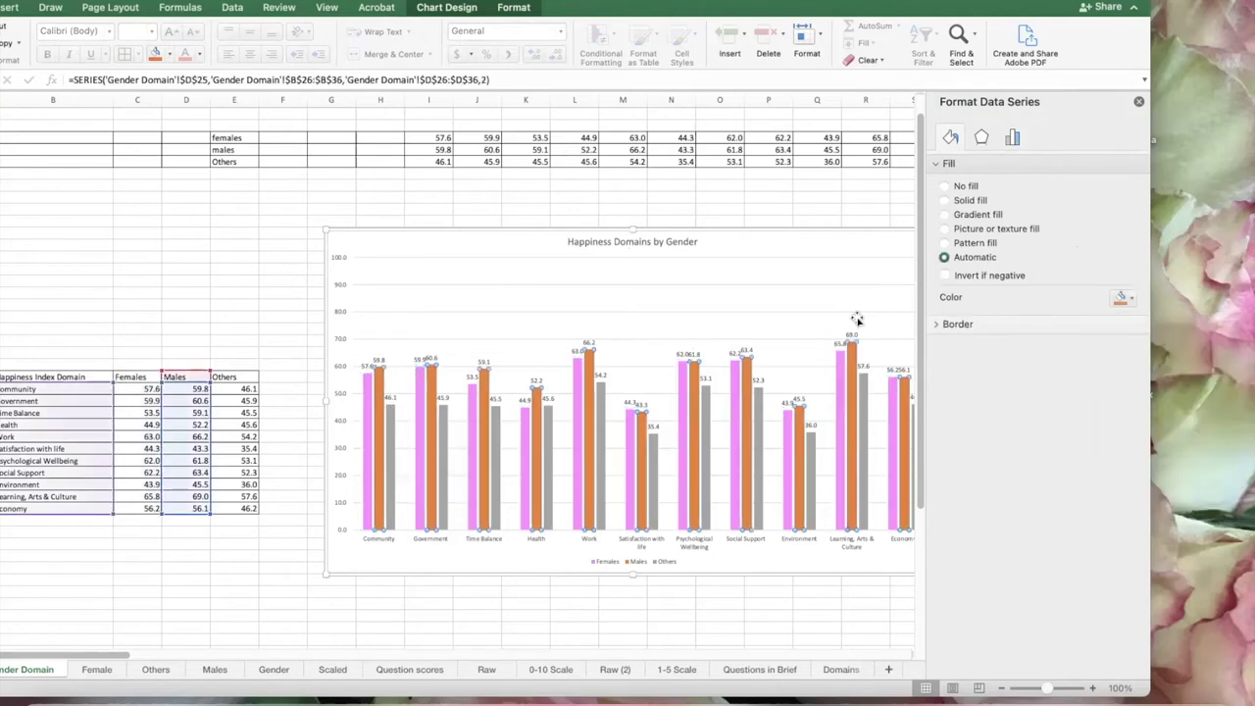
{"action": "left_click", "coordinate": [1125, 303]}
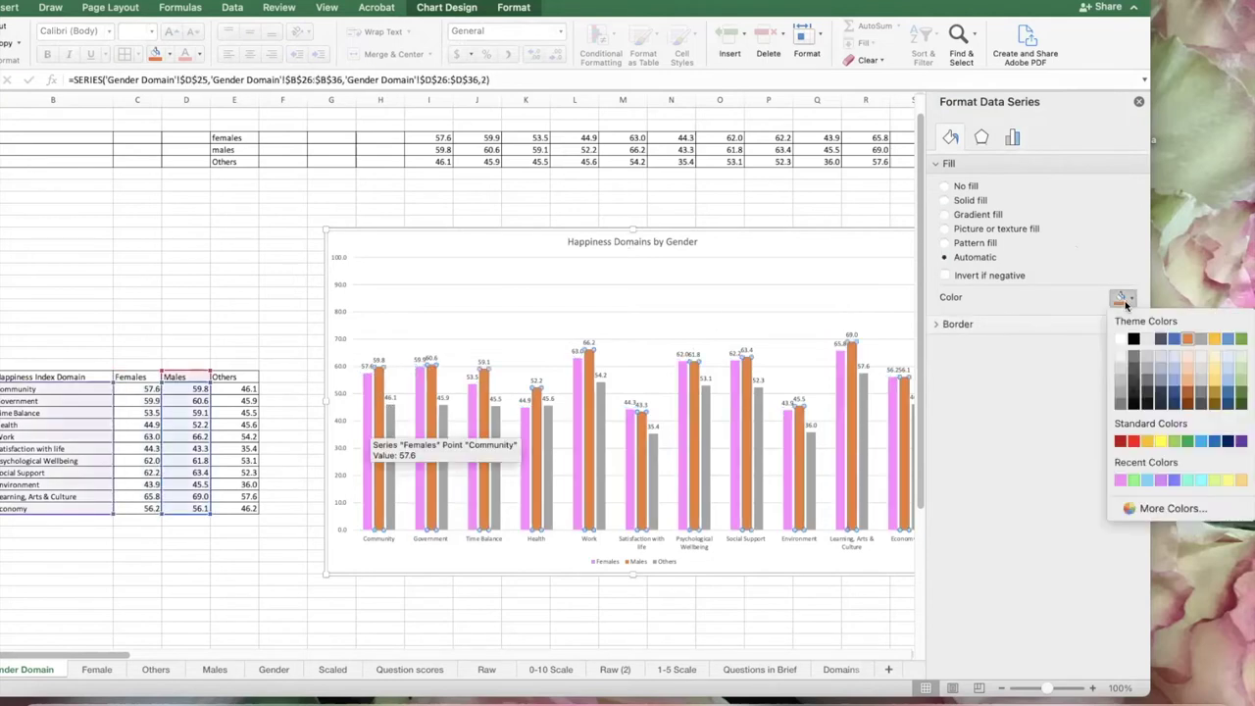
{"action": "left_click", "coordinate": [1148, 480]}
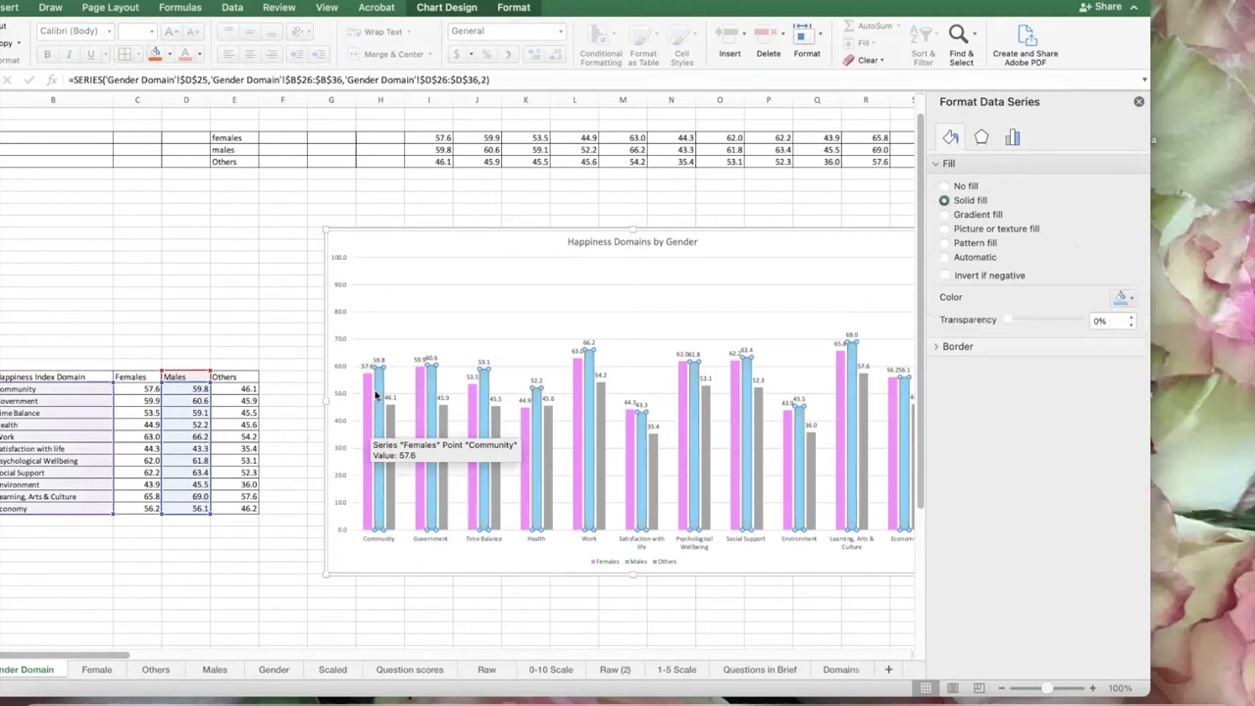
{"action": "left_click", "coordinate": [389, 432]}
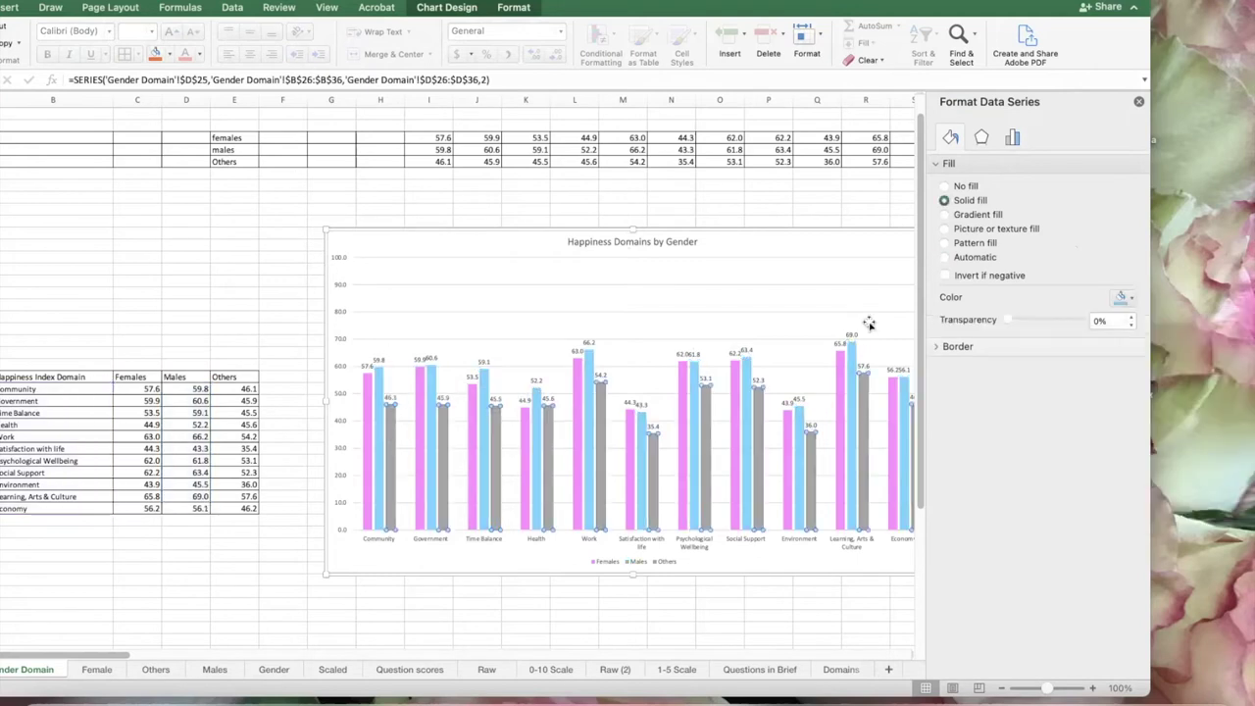
{"action": "left_click", "coordinate": [1123, 298]}
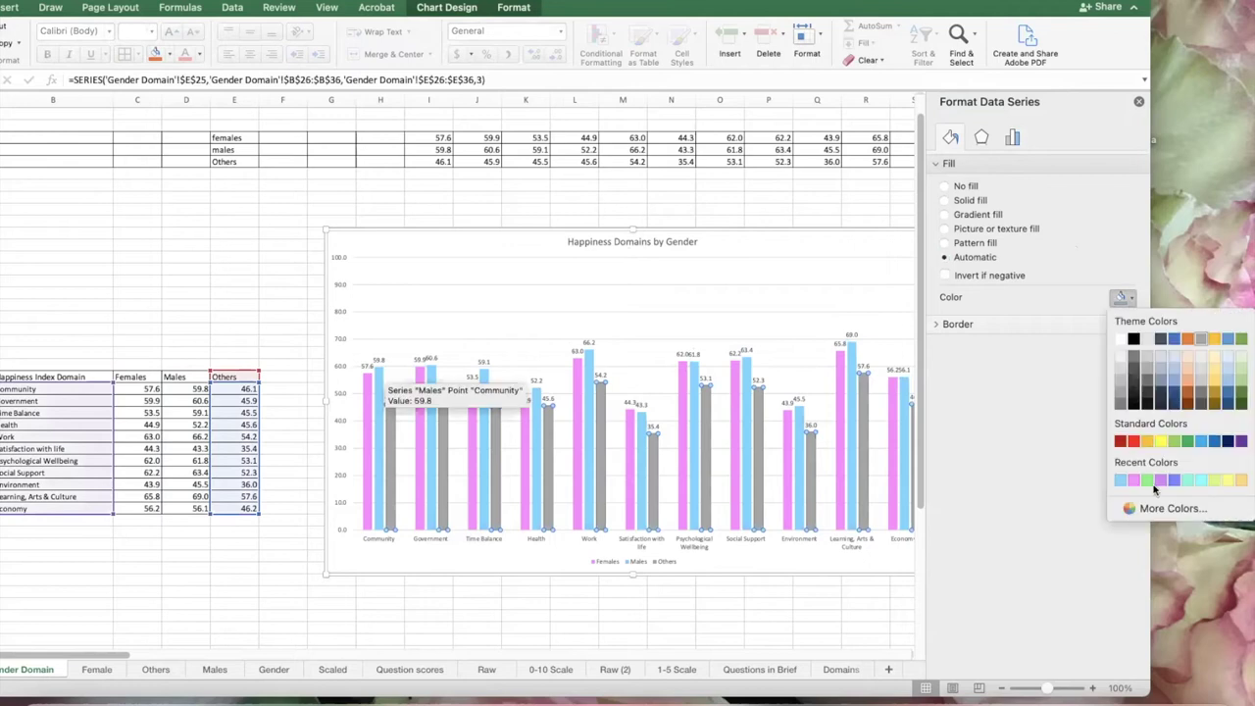
{"action": "left_click", "coordinate": [1149, 482]}
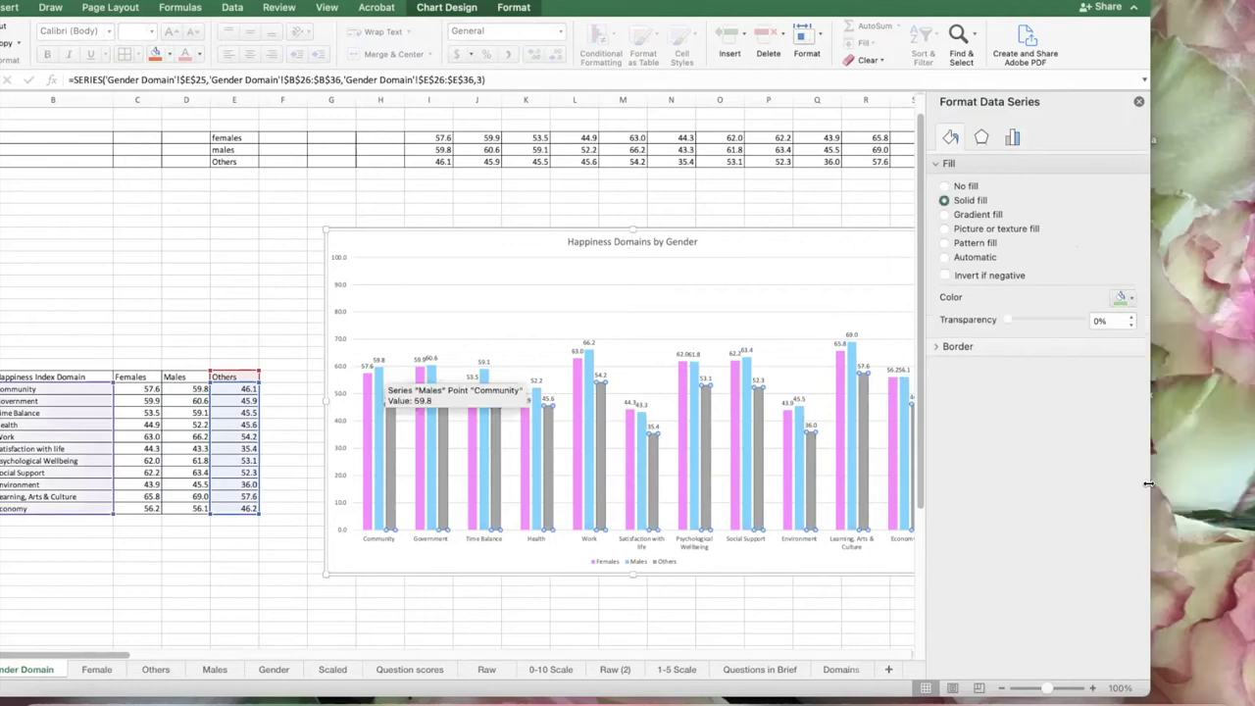
{"action": "left_click", "coordinate": [1139, 103]}
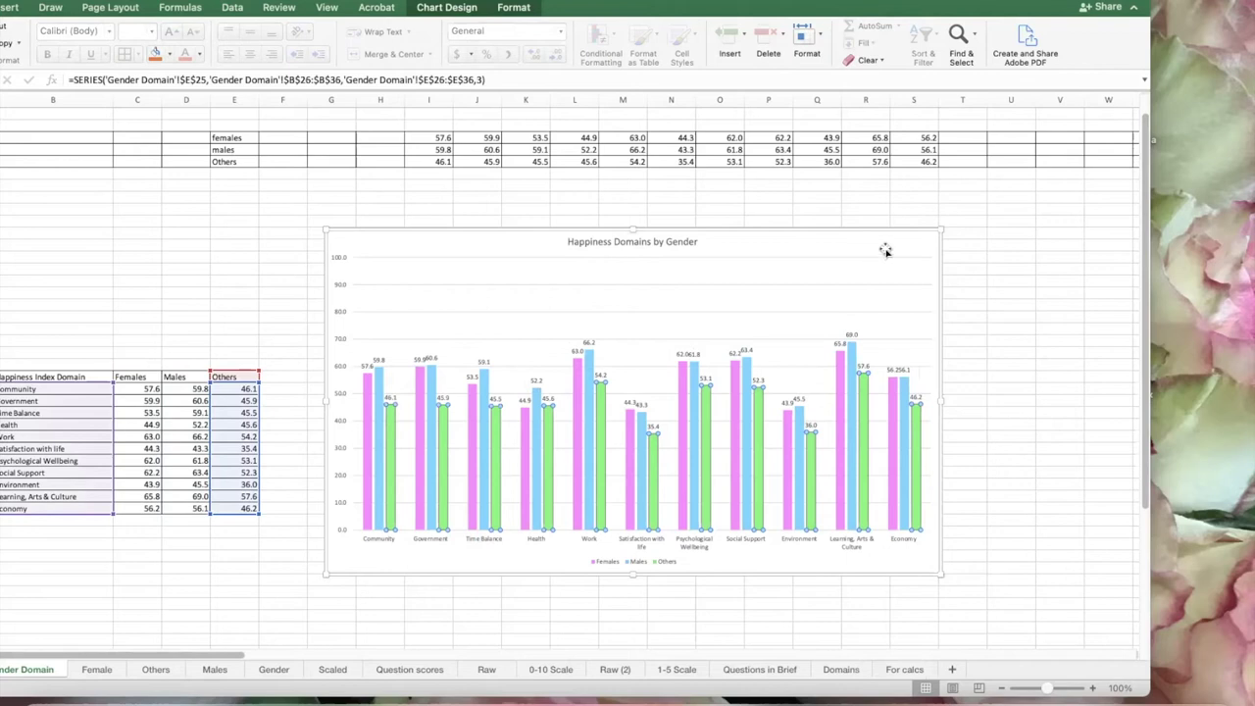
Enlarge the chart in width and height so the data labels are spaced farther apart
{"action": "left_click_drag", "start_coordinate": [942, 231], "coordinate": [1002, 212]}
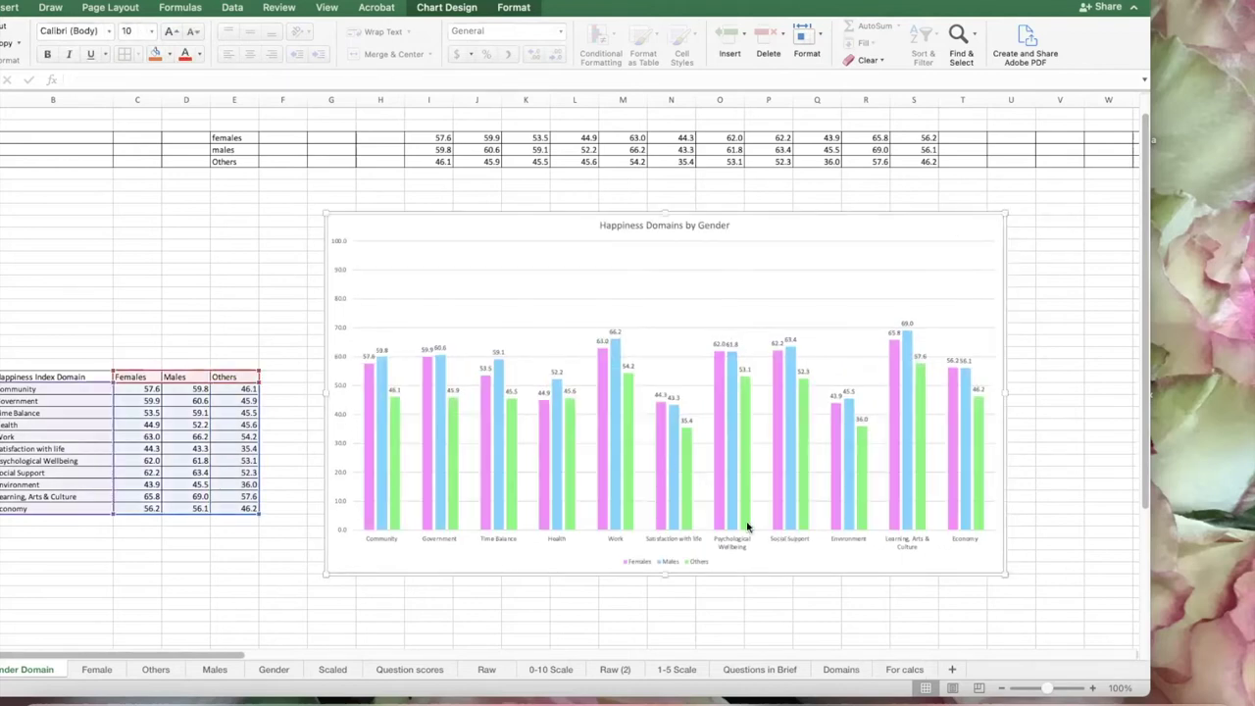
{"action": "left_click_drag", "start_coordinate": [1002, 574], "coordinate": [1053, 601]}
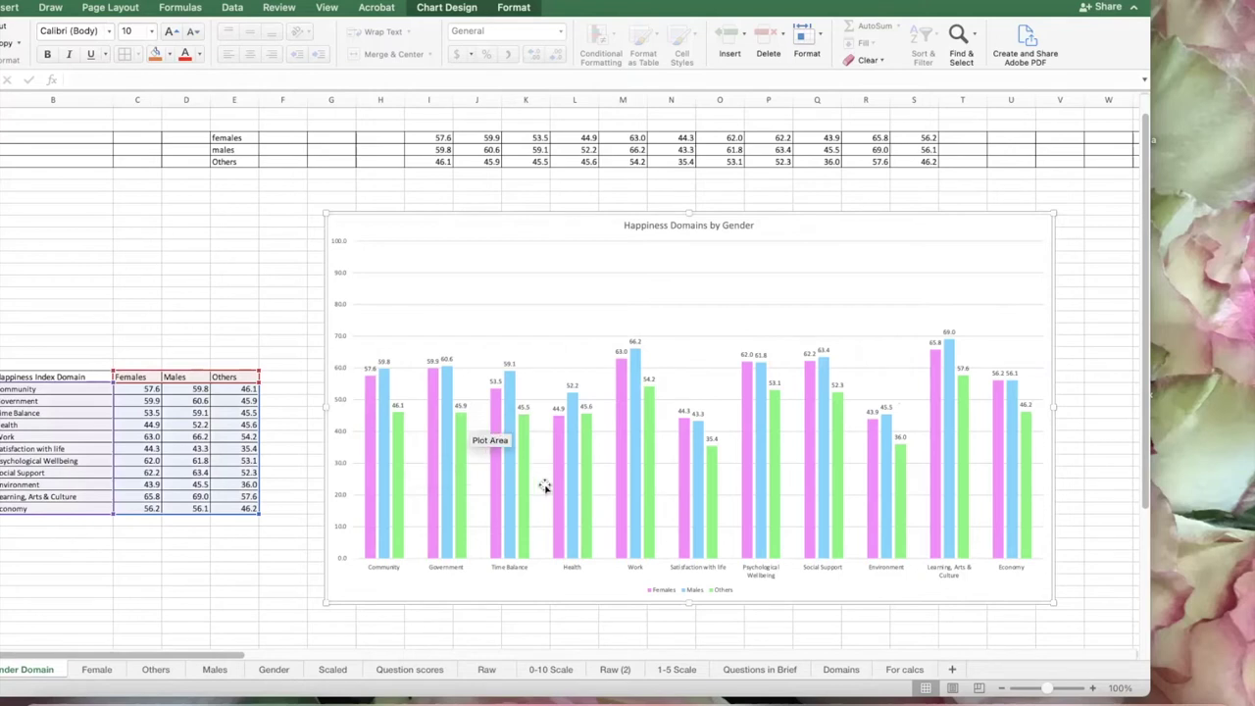
{"action": "mouse_move", "coordinate": [575, 409]}
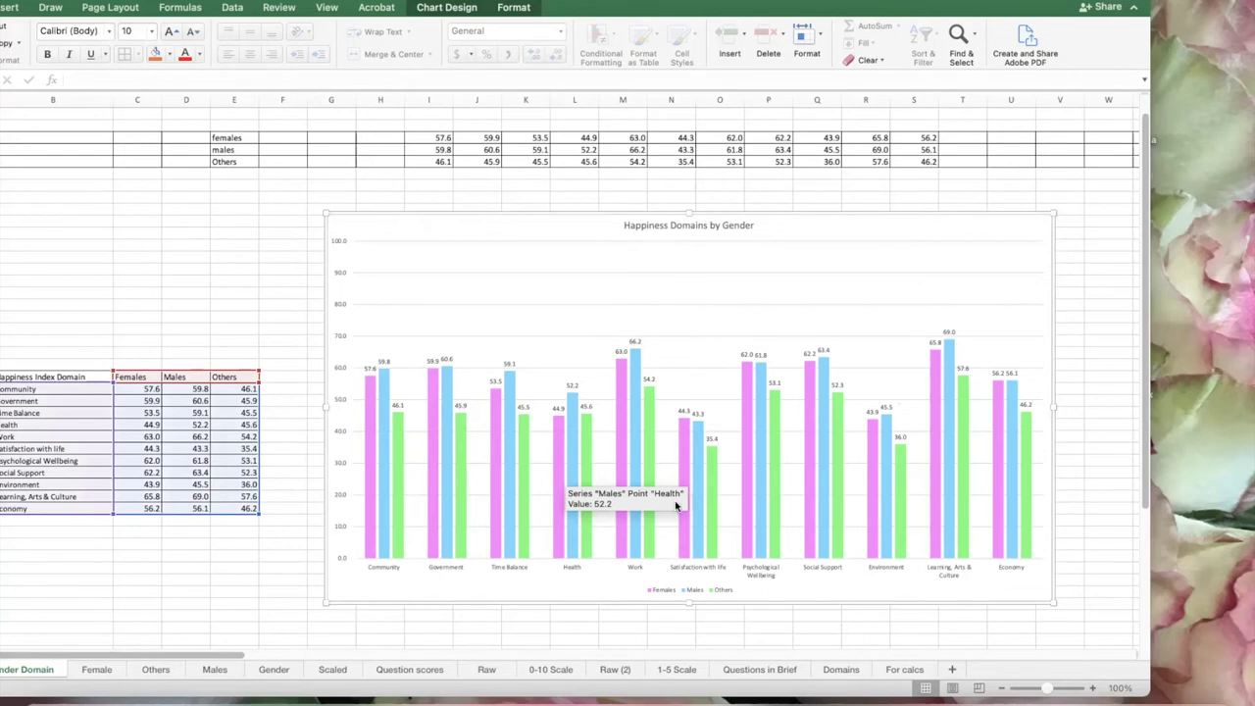
{"action": "mouse_move", "coordinate": [701, 557]}
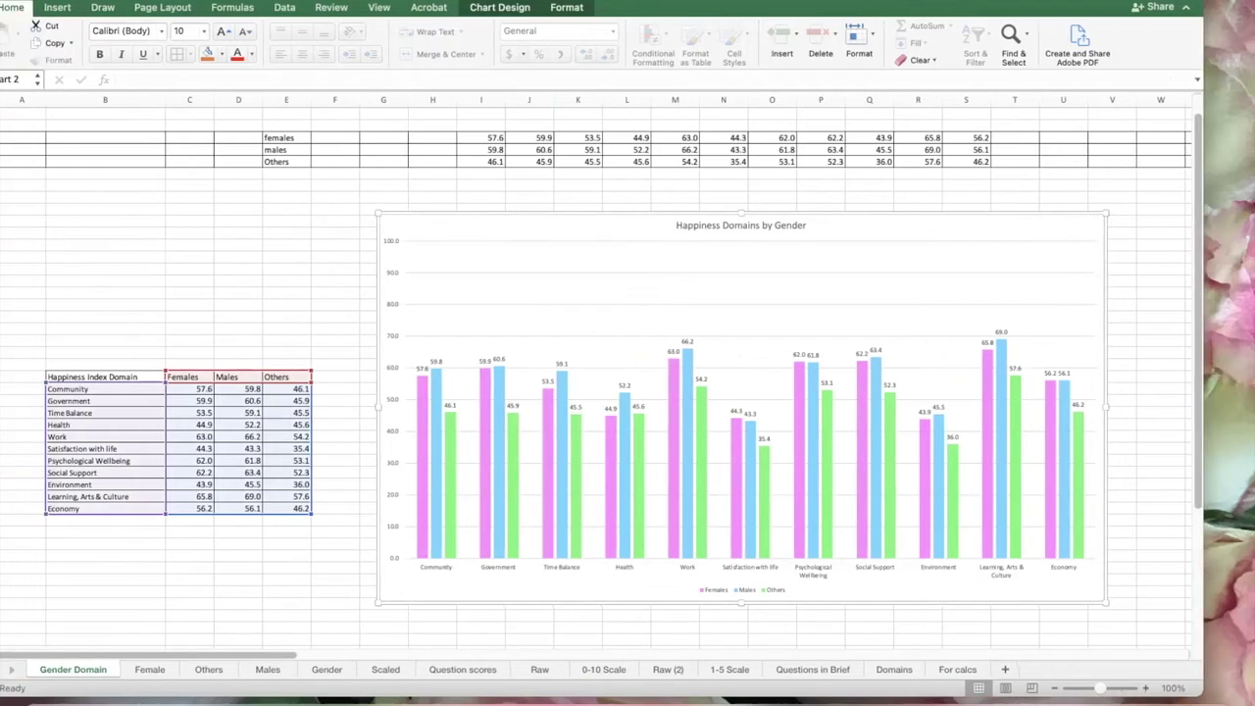
{"action": "left_click", "coordinate": [195, 578]}
Label B38 "Composite" below the domain table and average the Females domain scores C26:C36 in C38
{"action": "left_click", "coordinate": [114, 530]}
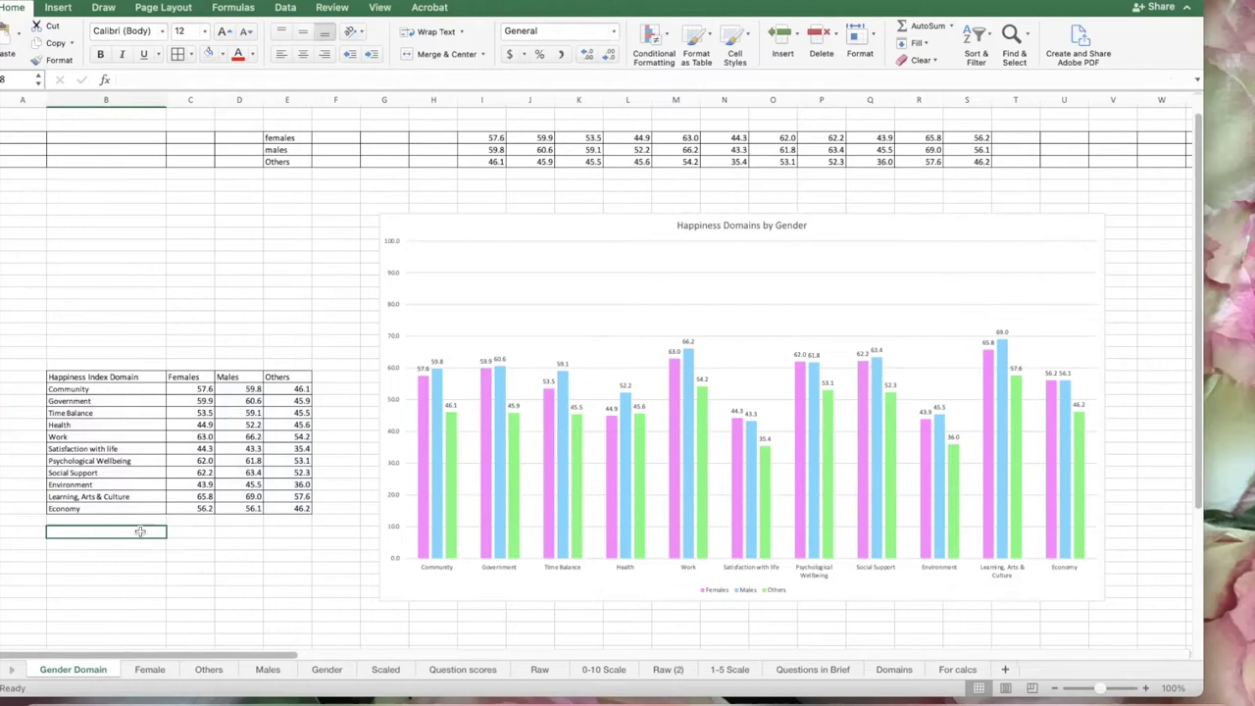
{"action": "type", "text": "Composite"}
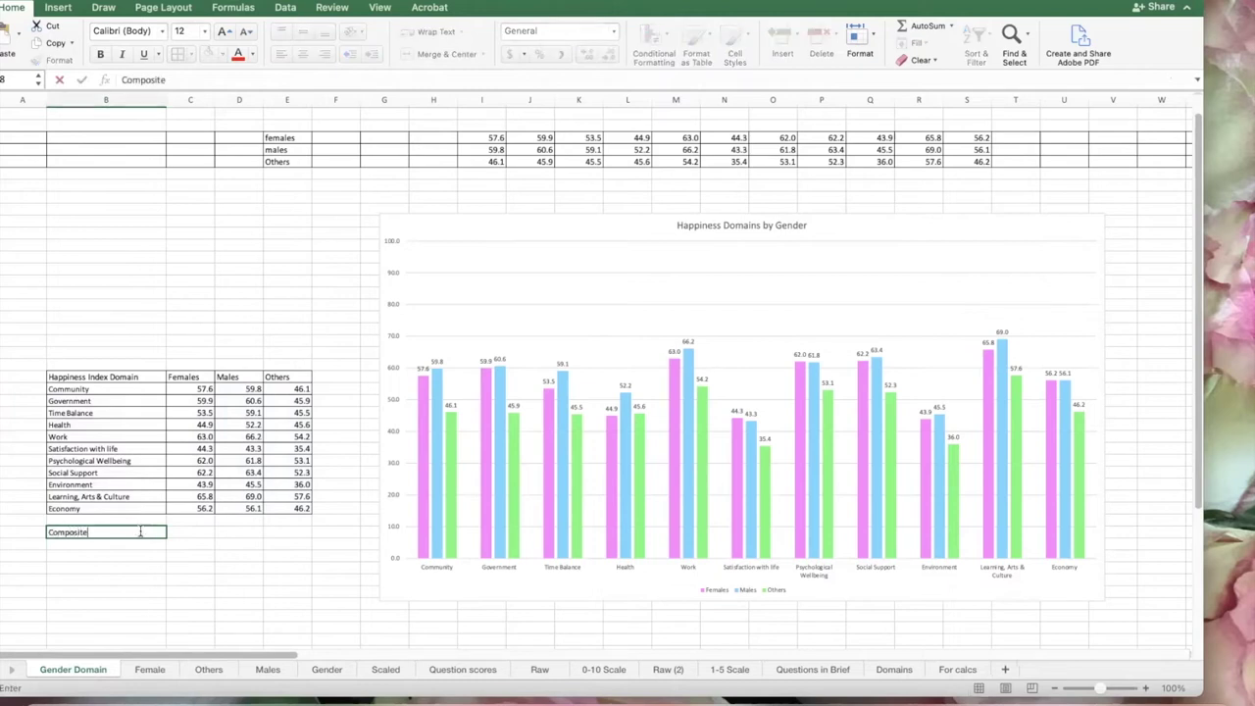
{"action": "left_click", "coordinate": [191, 532]}
{"action": "type", "text": "="}
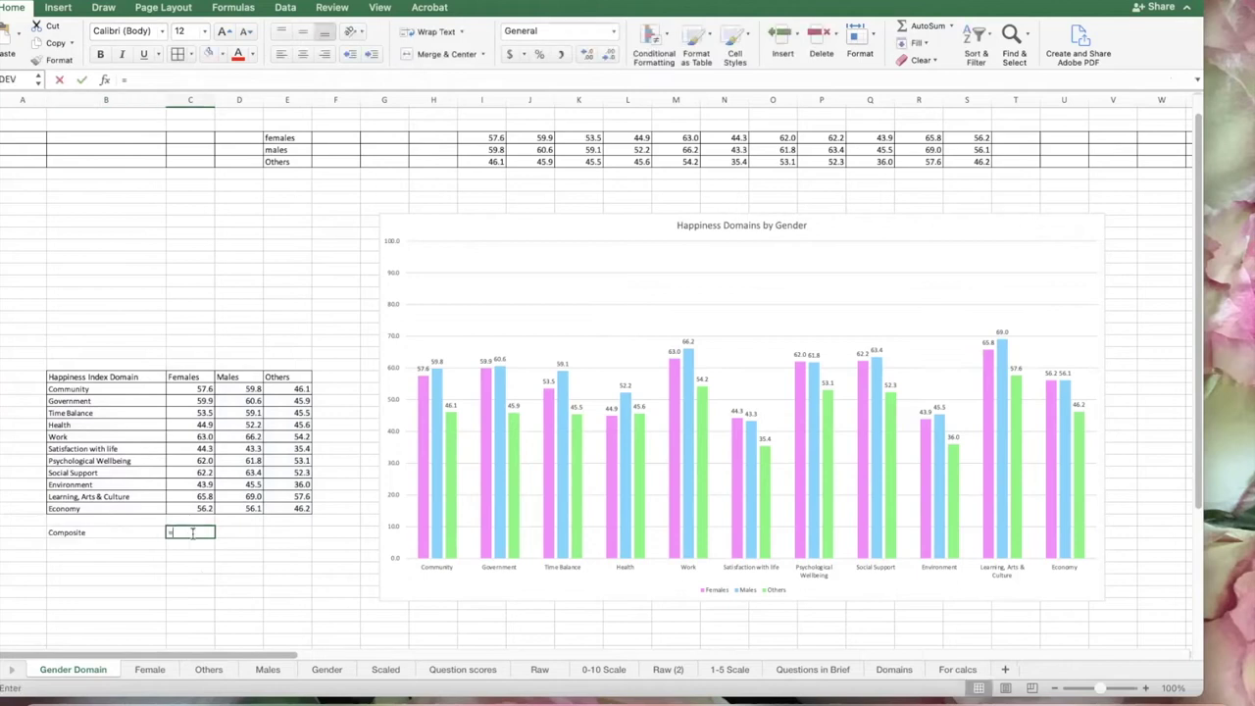
{"action": "type", "text": "average("}
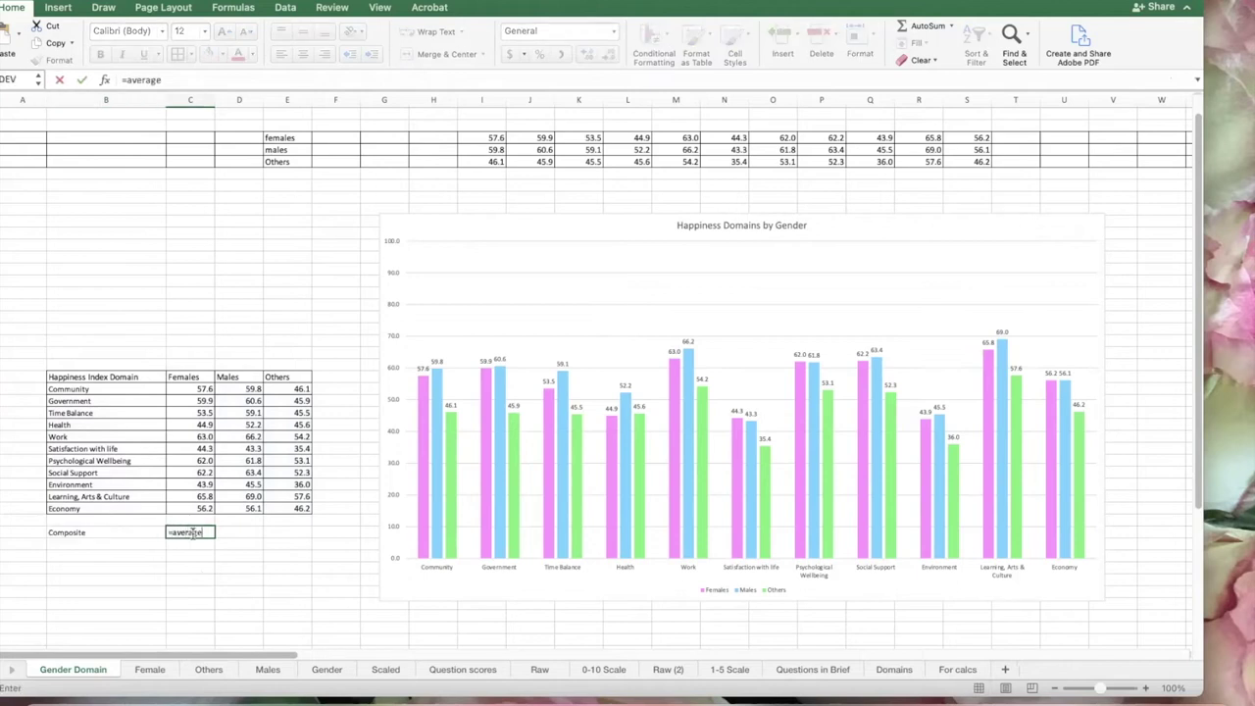
{"action": "left_click_drag", "start_coordinate": [196, 389], "coordinate": [194, 510]}
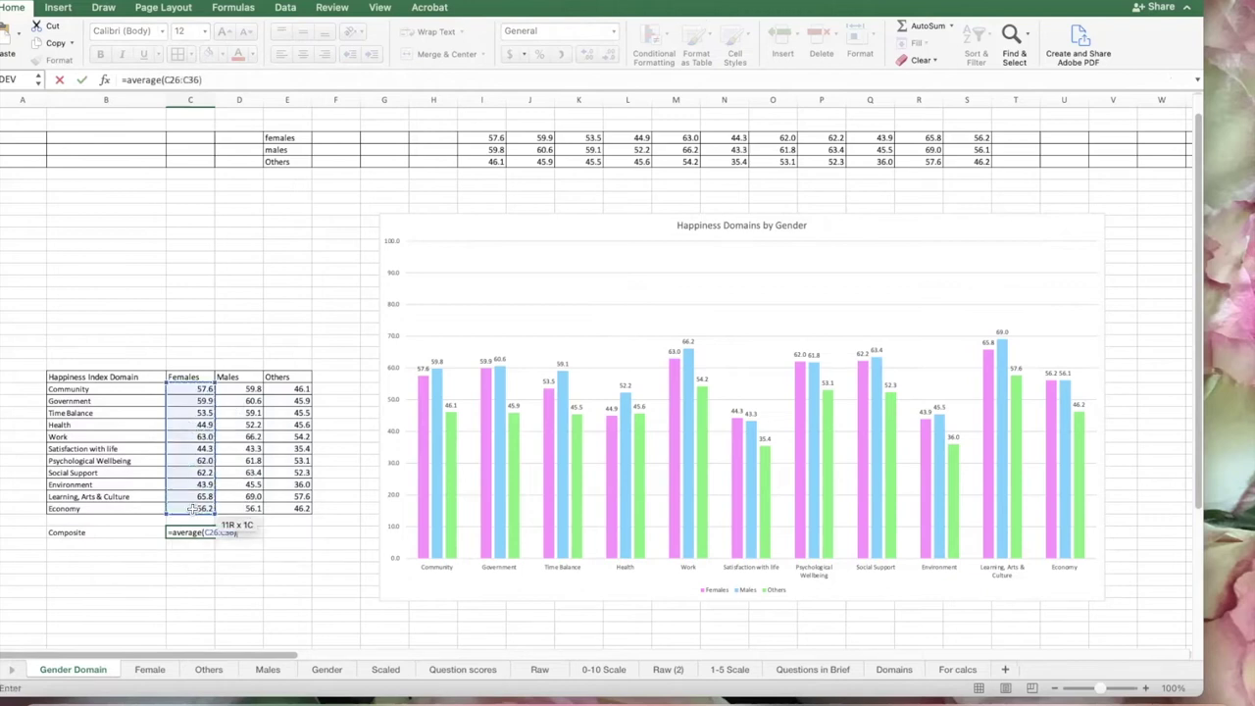
{"action": "key", "text": "Return"}
Fill the Composite average formula across to the Males and Others columns
{"action": "left_click", "coordinate": [206, 535]}
{"action": "left_click_drag", "start_coordinate": [209, 537], "coordinate": [290, 537]}
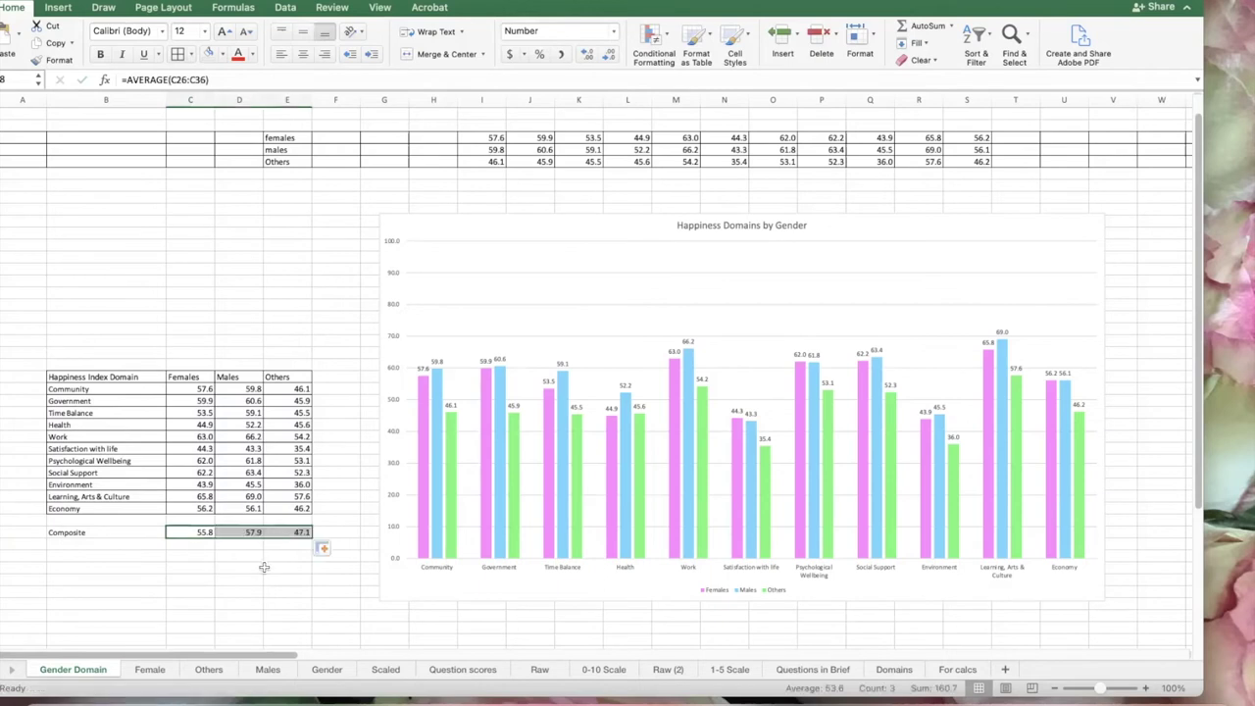
{"action": "left_click", "coordinate": [264, 567]}
{"action": "left_click", "coordinate": [188, 544]}
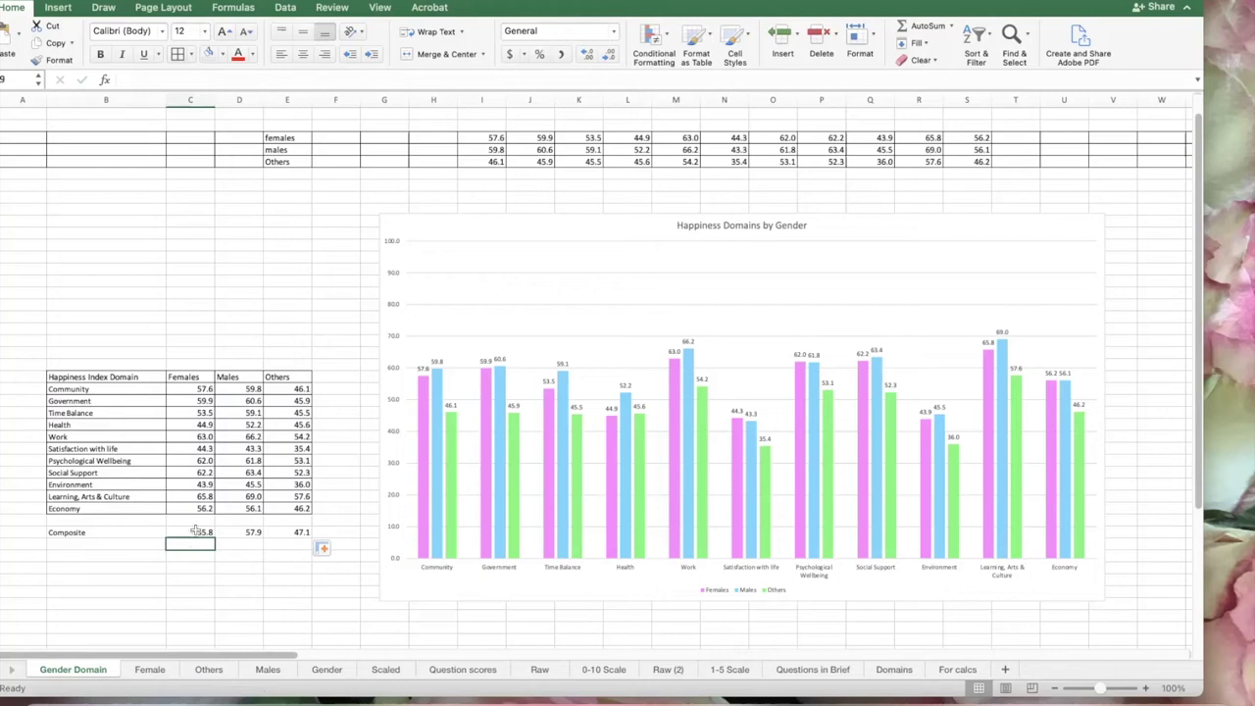
{"action": "left_click", "coordinate": [285, 546]}
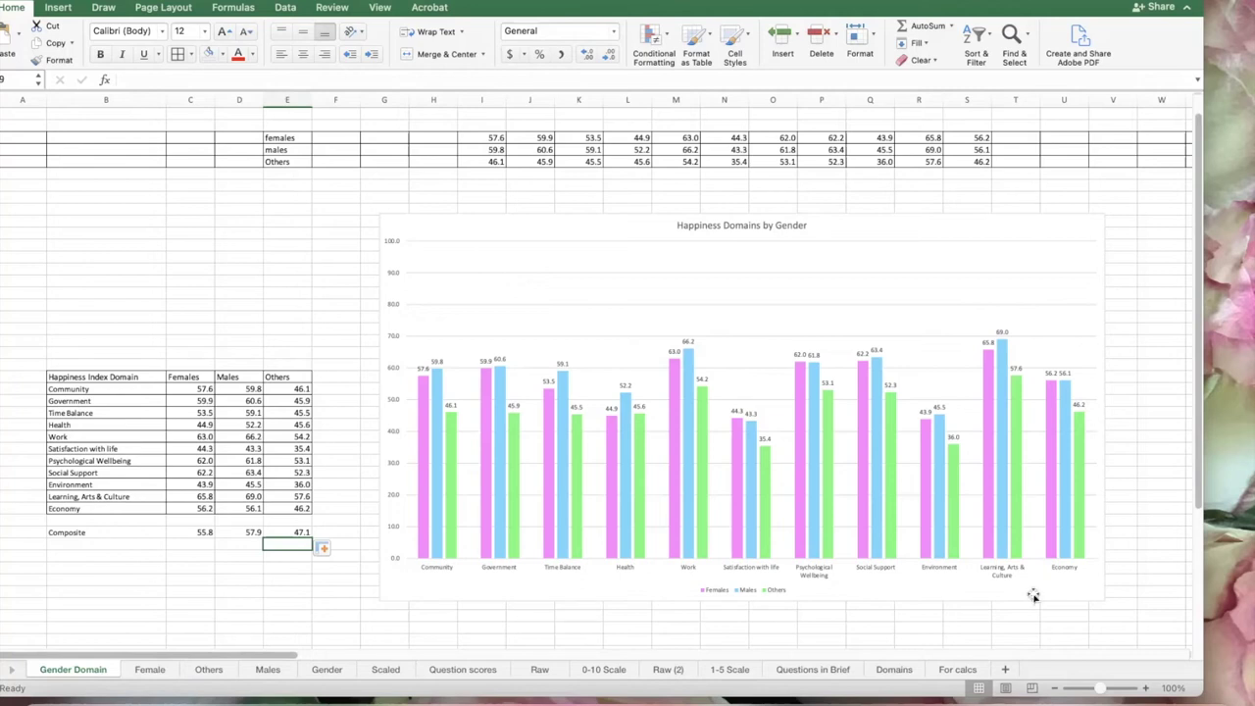
Add a new worksheet and name it "Gender Questions"
{"action": "left_click", "coordinate": [1005, 672]}
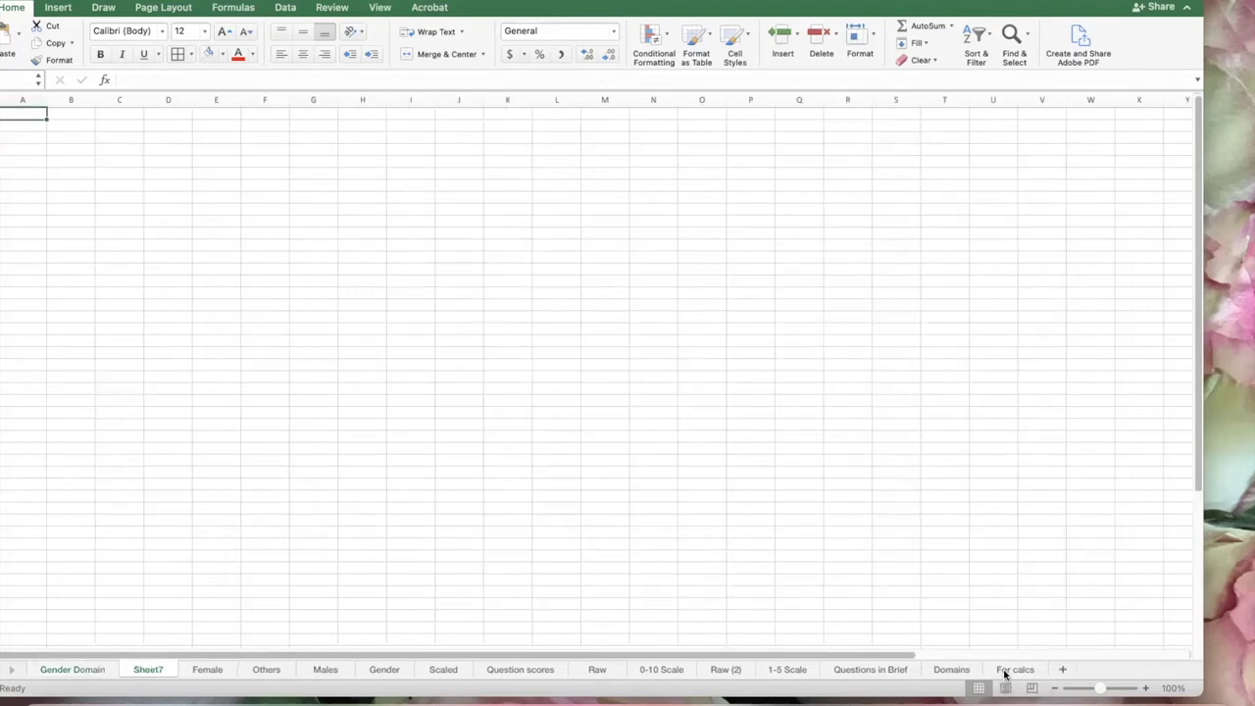
{"action": "double_click", "coordinate": [139, 671]}
{"action": "type", "text": "Gender Qu"}
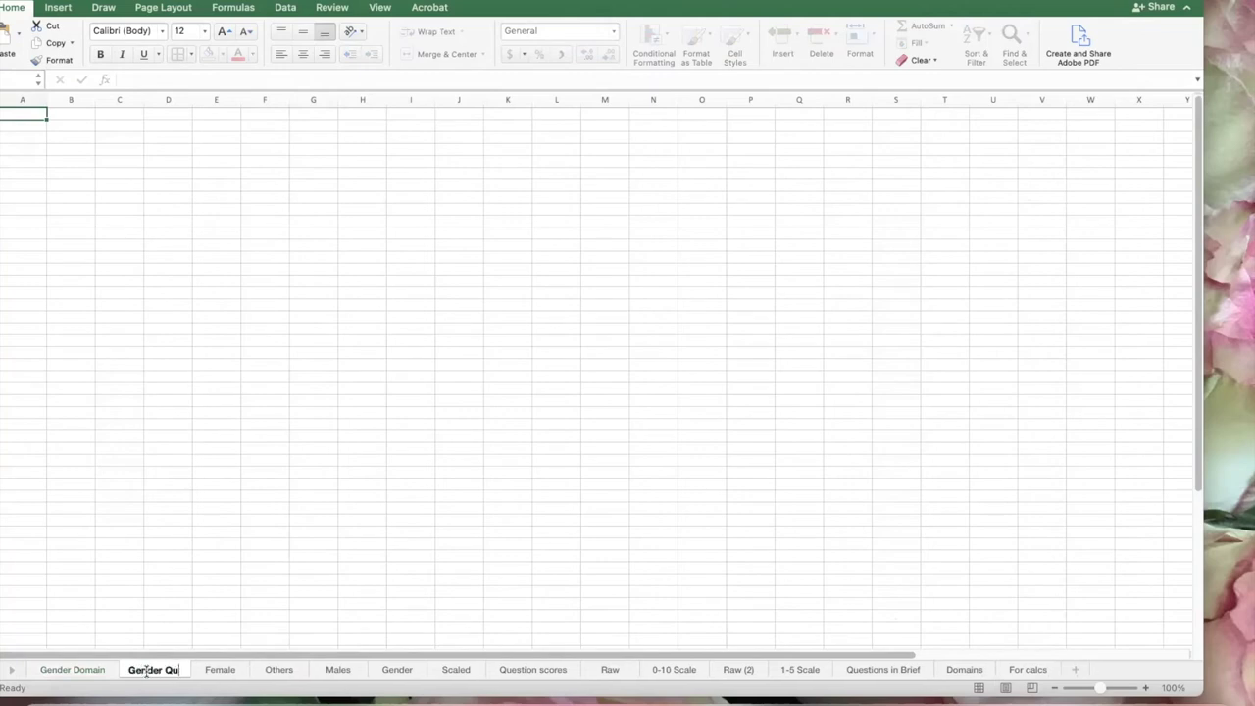
{"action": "type", "text": "estions"}
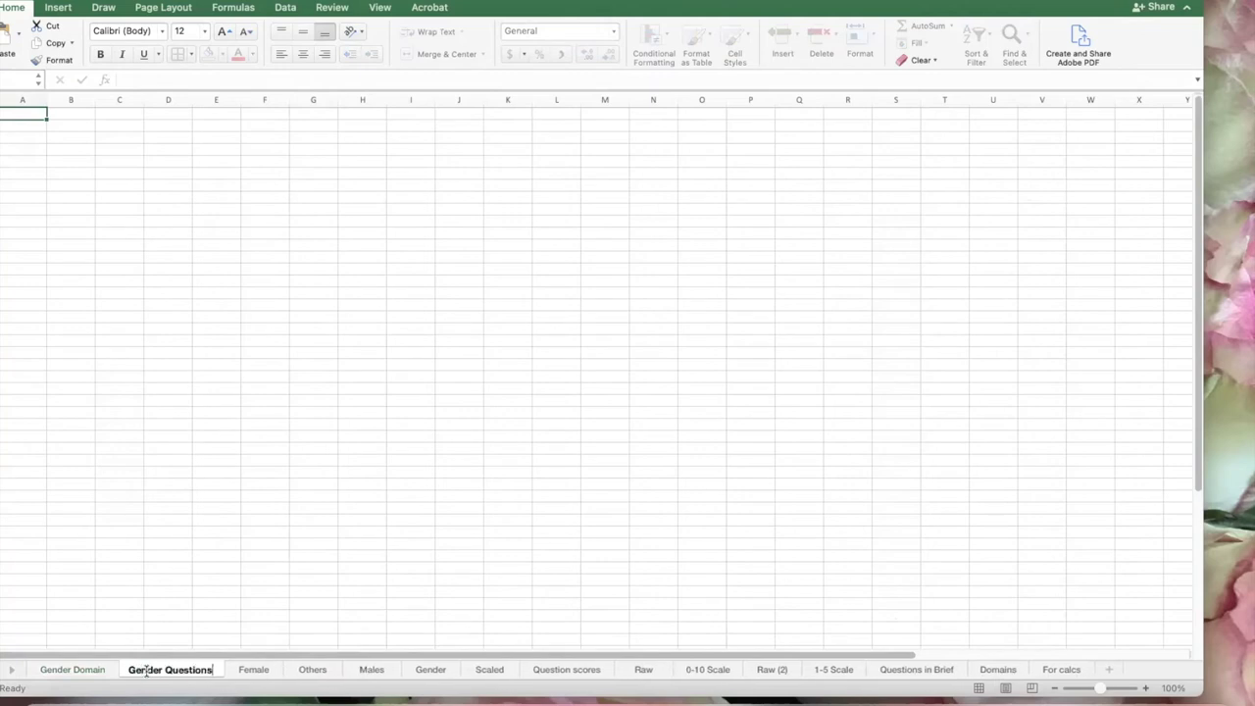
Copy rows 1 to 5 of the Female sheet, from the question headings through Question Average
{"action": "left_click", "coordinate": [263, 673]}
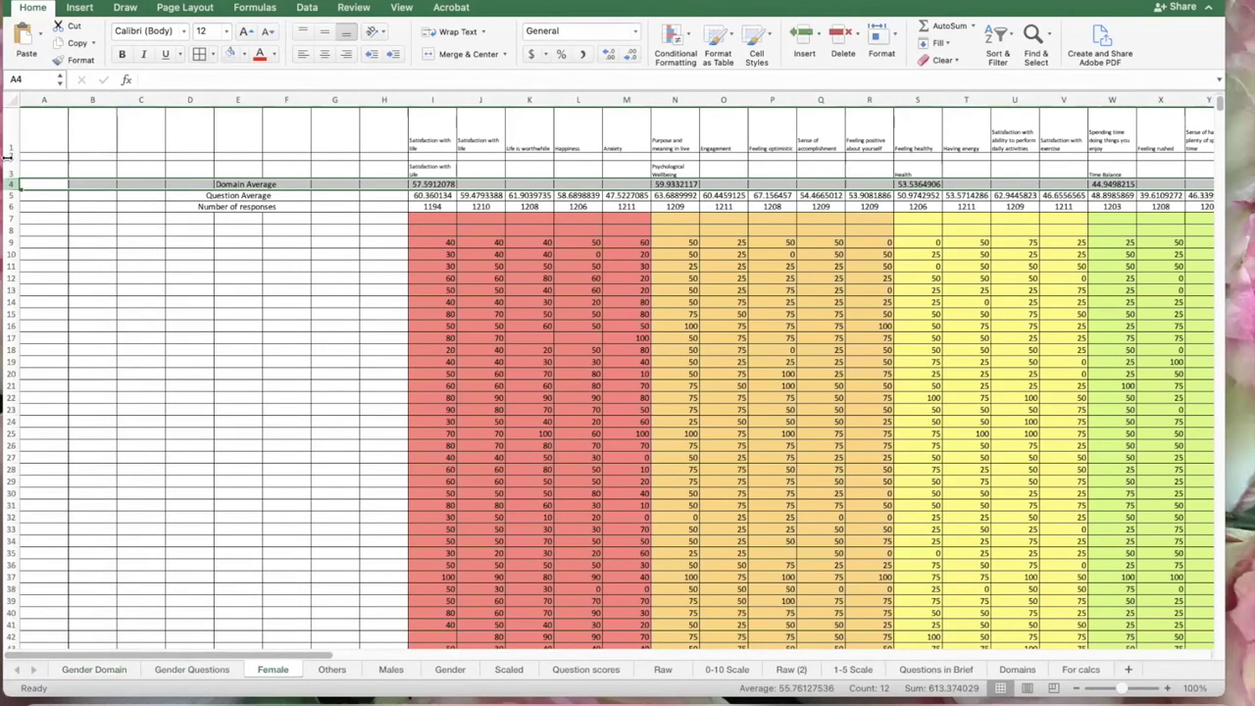
{"action": "left_click", "coordinate": [12, 137]}
{"action": "left_click_drag", "start_coordinate": [12, 185], "coordinate": [12, 196]}
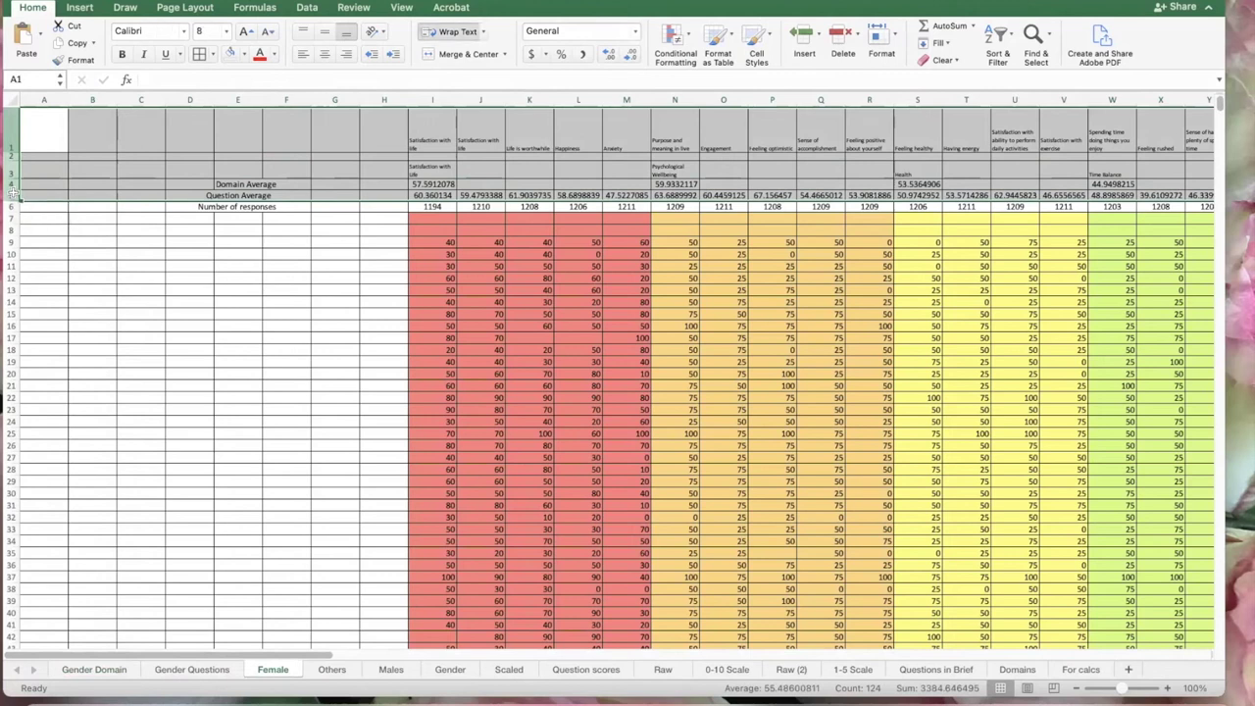
{"action": "key", "text": "super+c"}
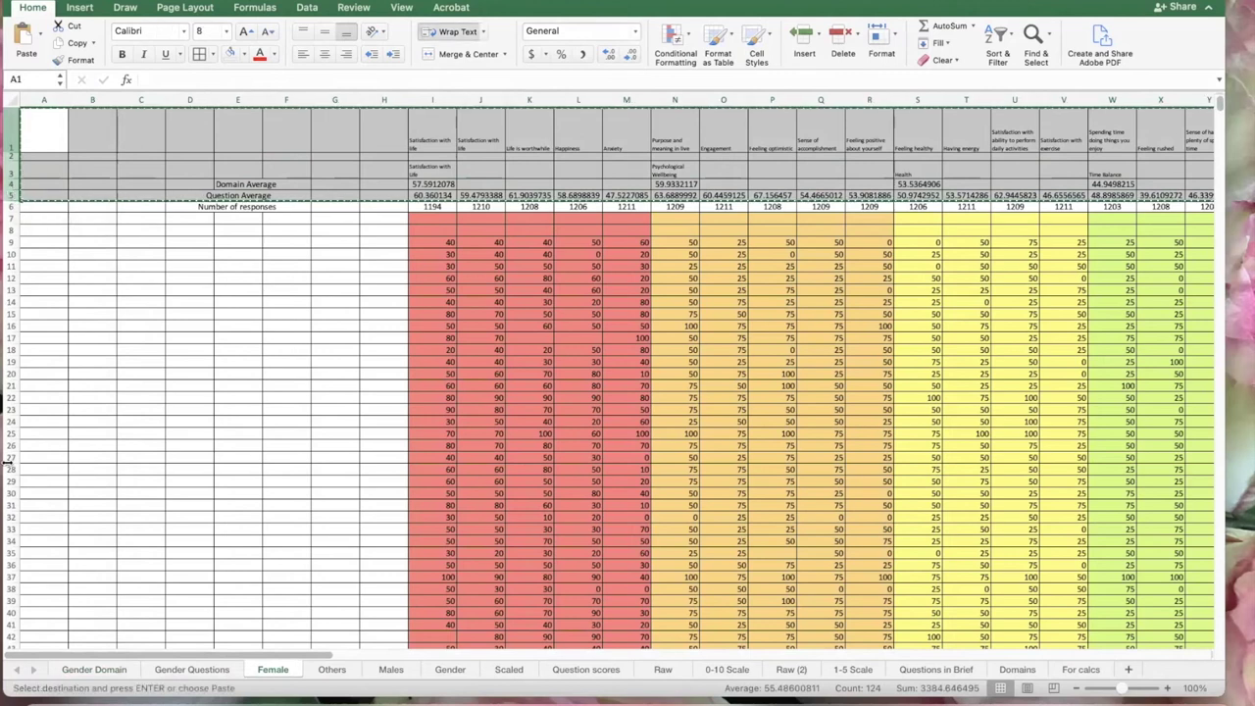
Paste the copied rows as values only into the Gender Questions sheet, starting at A1
{"action": "left_click", "coordinate": [191, 670]}
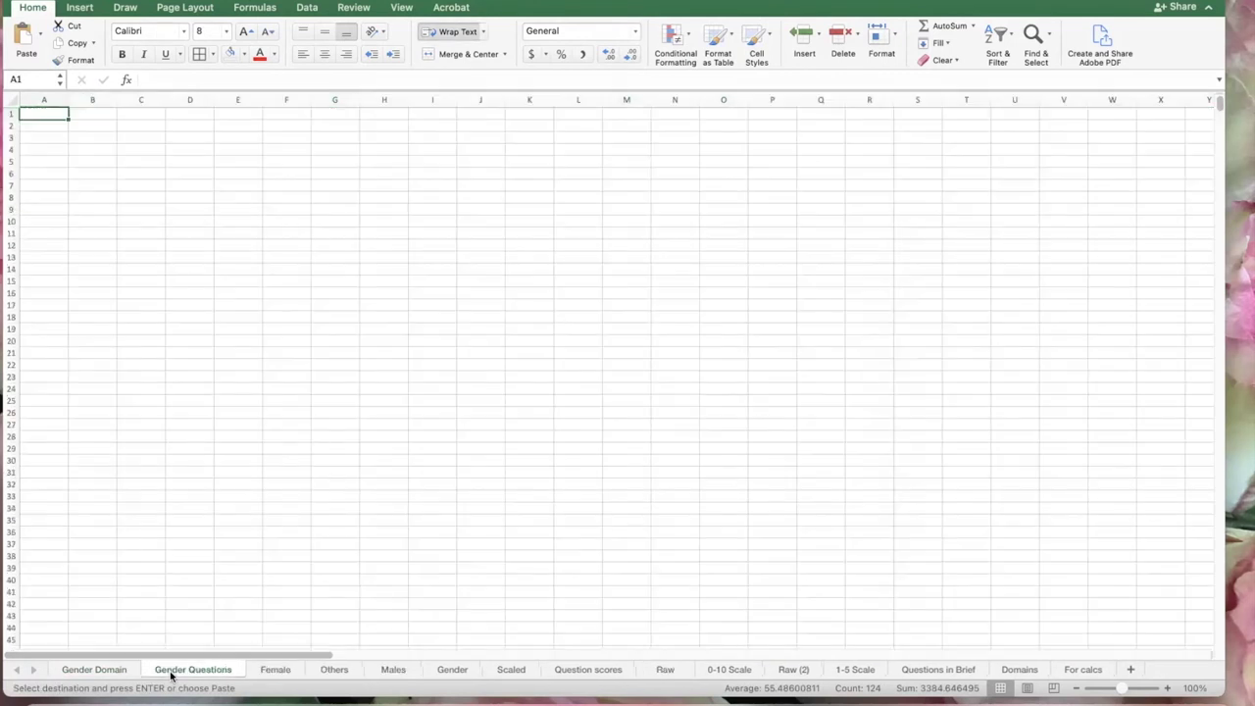
{"action": "left_click", "coordinate": [12, 102]}
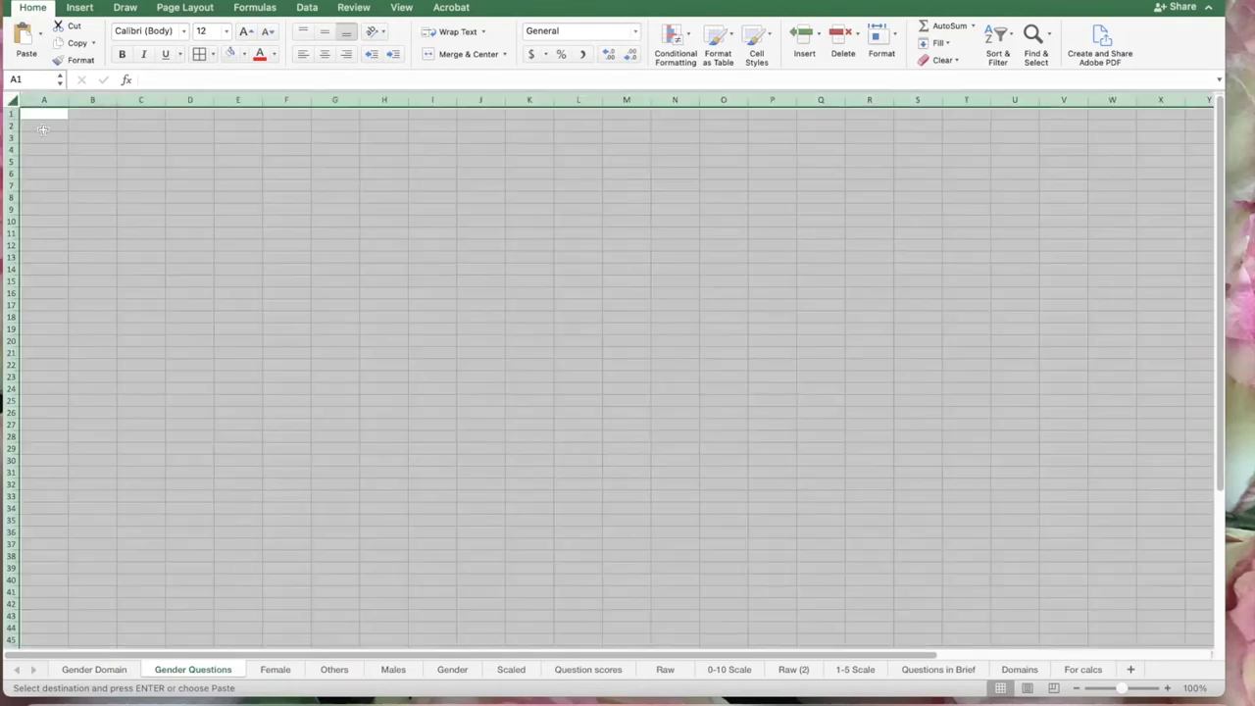
{"action": "left_click", "coordinate": [43, 129]}
{"action": "left_click", "coordinate": [25, 113]}
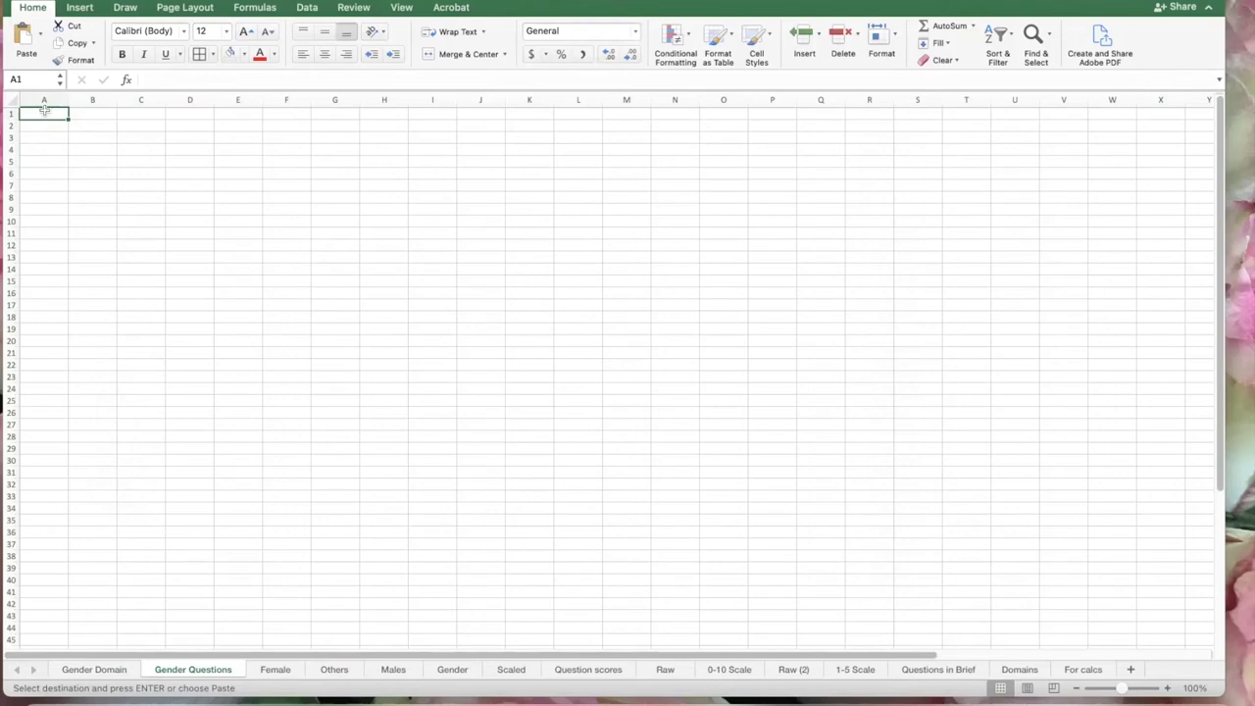
{"action": "right_click", "coordinate": [43, 114]}
{"action": "mouse_move", "coordinate": [221, 166]}
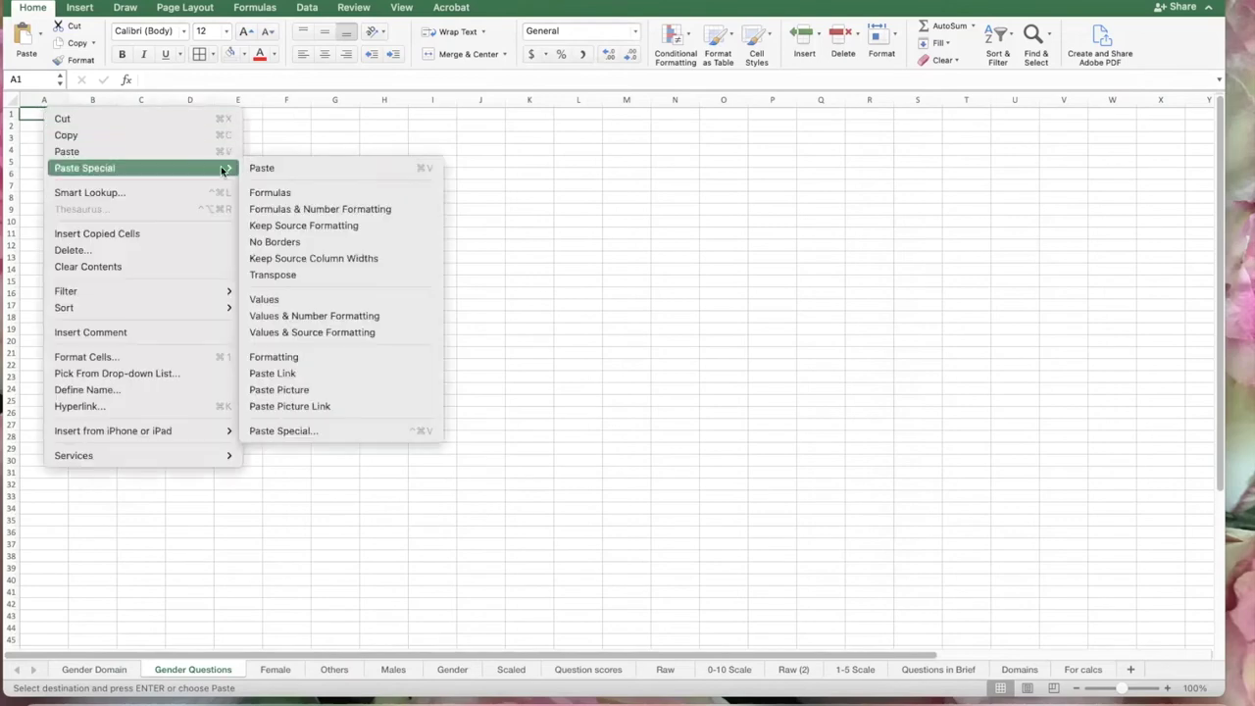
{"action": "left_click", "coordinate": [292, 299]}
{"action": "left_click", "coordinate": [363, 187]}
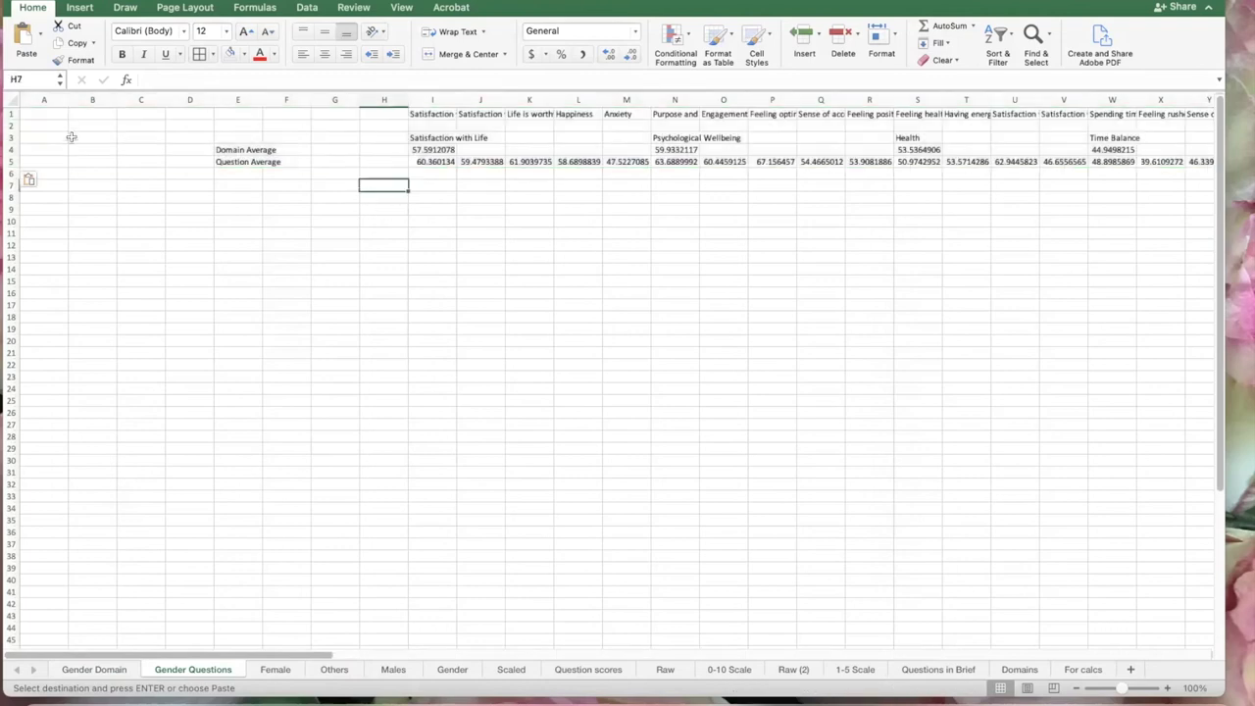
Delete rows 2 to 4 of the Gender Questions sheet, including the domain names and Domain Average
{"action": "left_click", "coordinate": [12, 149]}
{"action": "left_click_drag", "start_coordinate": [12, 149], "coordinate": [12, 131]}
{"action": "right_click", "coordinate": [11, 130]}
{"action": "left_click", "coordinate": [49, 232]}
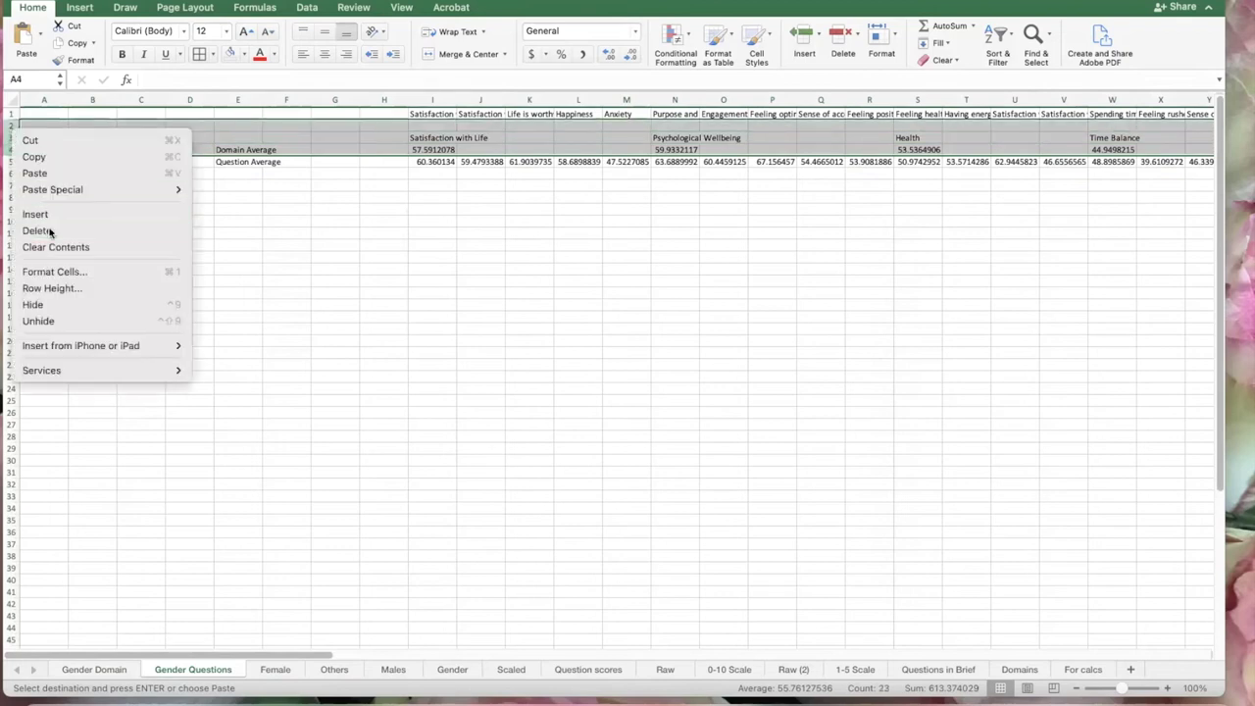
Wrap the text of the question headings in row 1 of the Gender Questions sheet
{"action": "left_click", "coordinate": [12, 114]}
{"action": "right_click", "coordinate": [9, 115]}
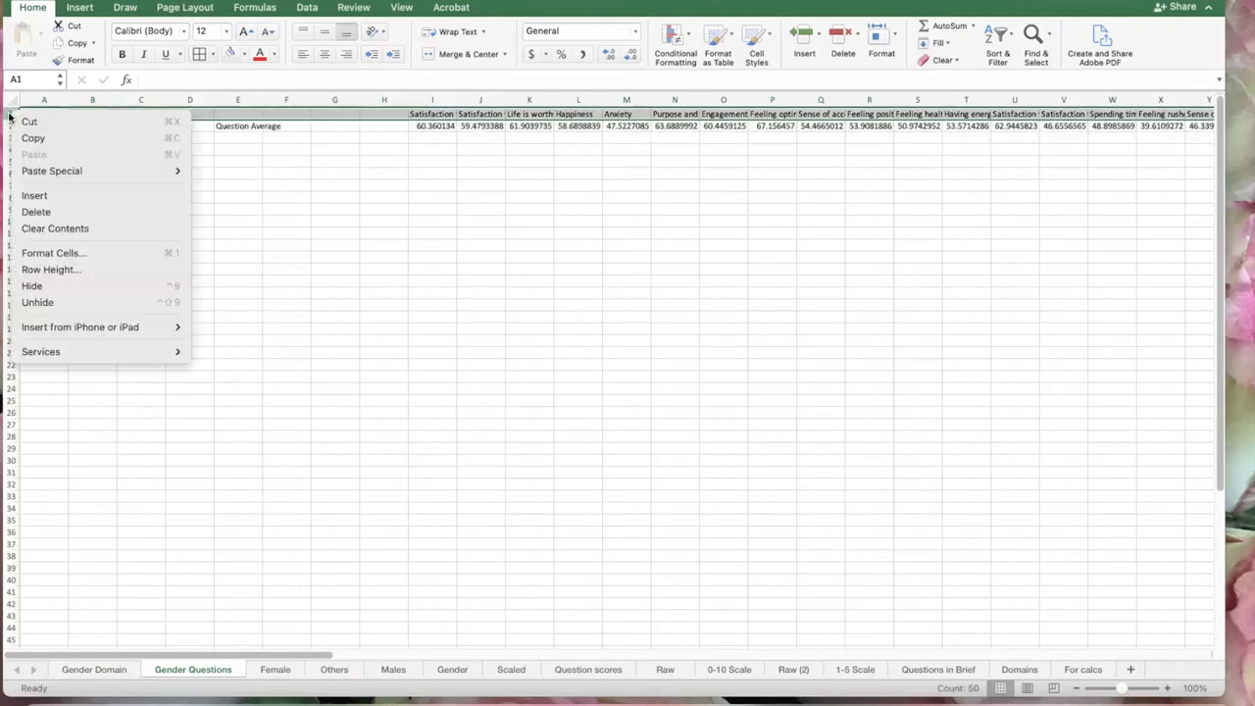
{"action": "left_click", "coordinate": [54, 253]}
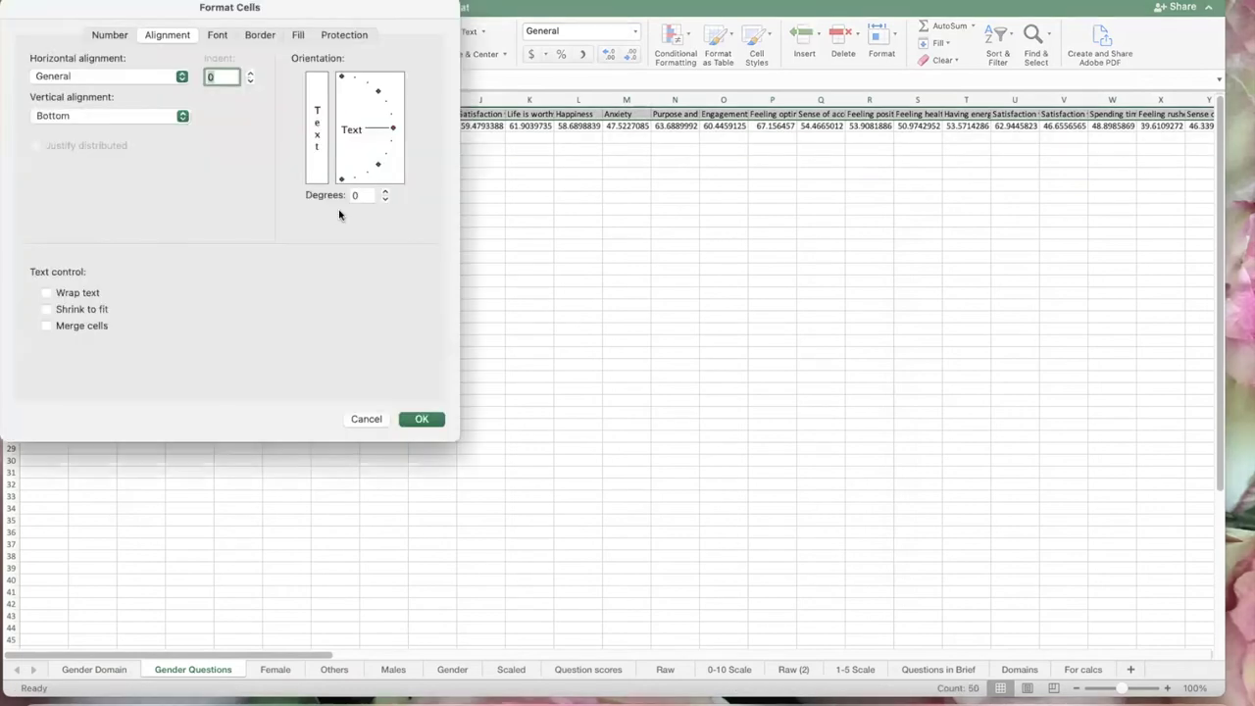
{"action": "left_click", "coordinate": [47, 293]}
{"action": "left_click", "coordinate": [420, 418]}
{"action": "left_click", "coordinate": [438, 324]}
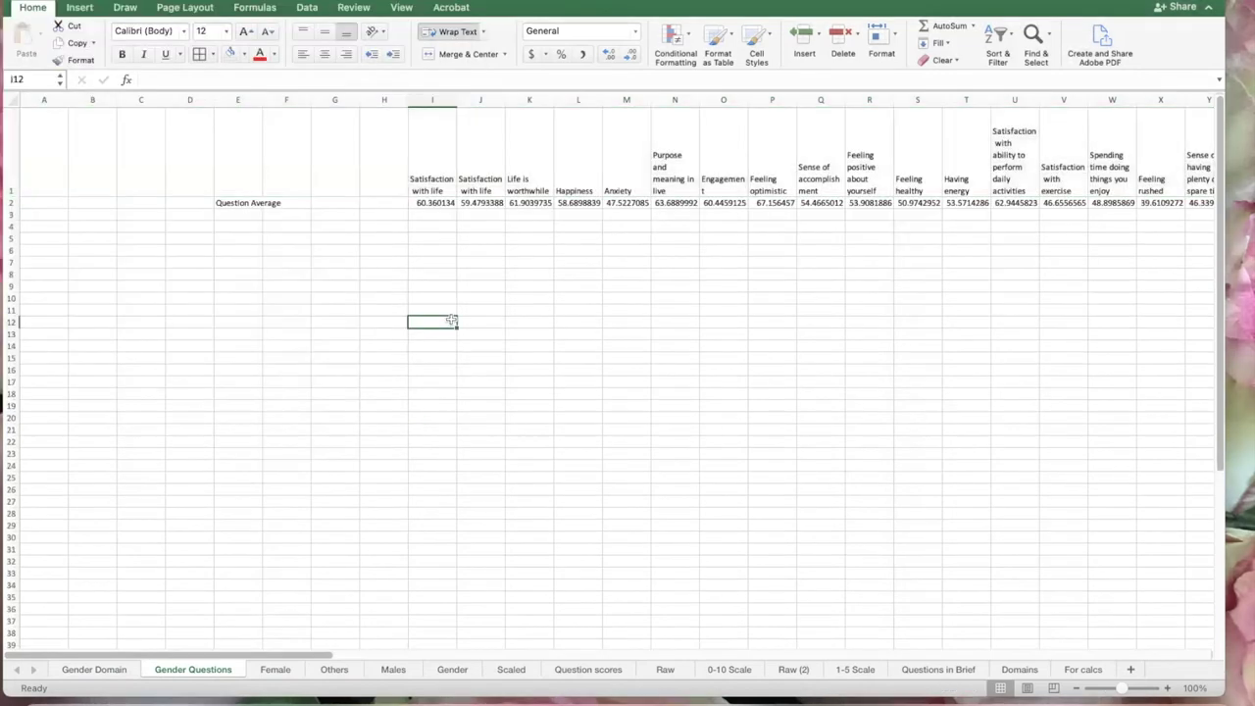
Change the first question heading in cell I1 to "Cantril Ladder"
{"action": "left_click", "coordinate": [435, 185]}
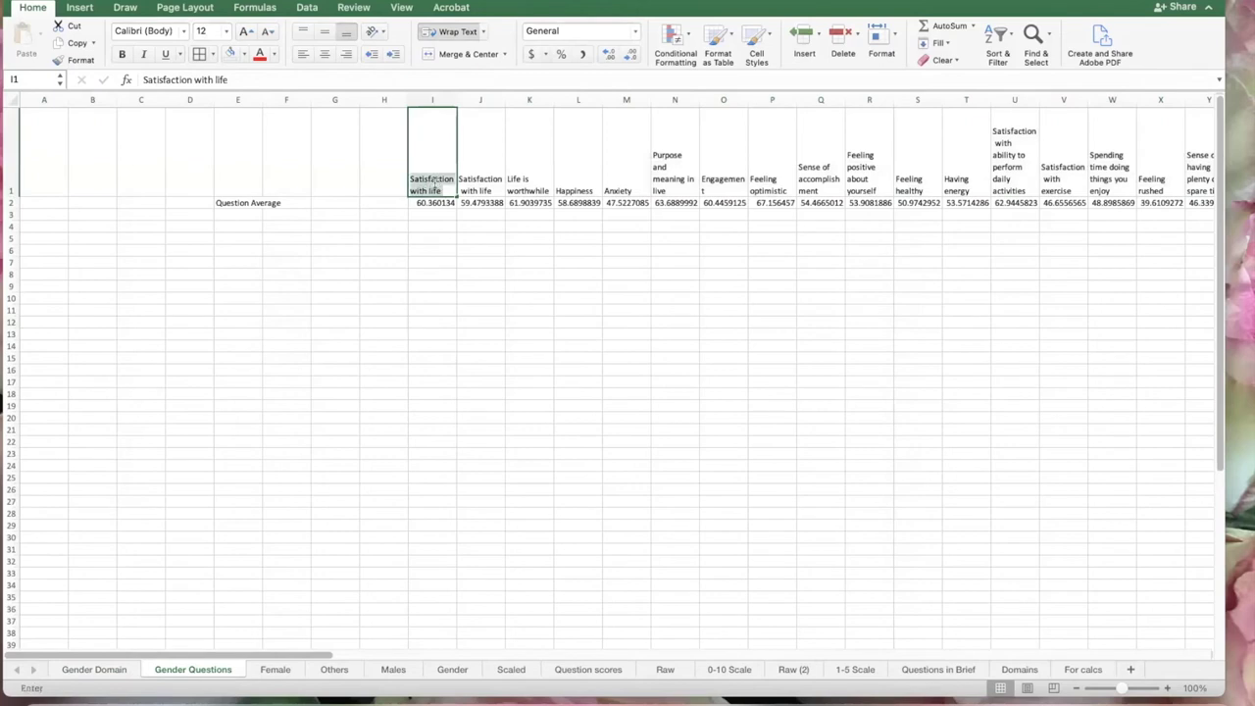
{"action": "type", "text": "c"}
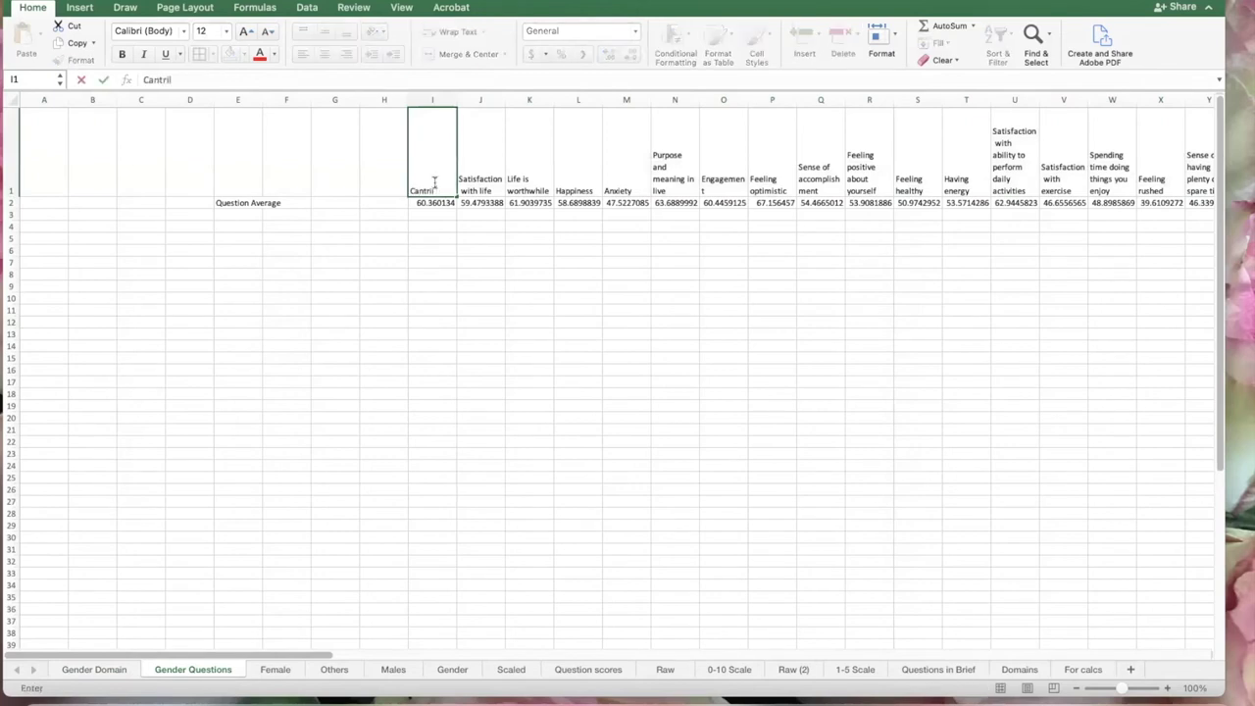
{"action": "type", "text": "antril Ladde"}
{"action": "left_click", "coordinate": [484, 242]}
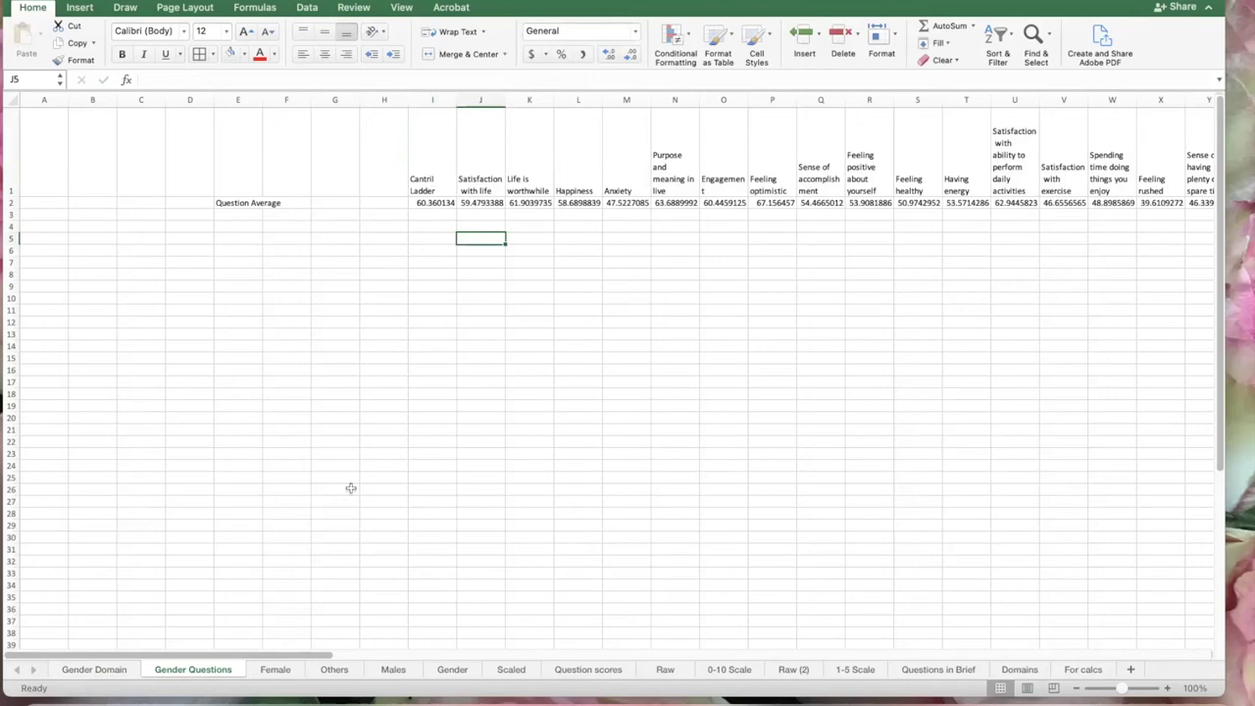
Copy the Question Average row of the Males sheet and return to the Gender Questions sheet
{"action": "left_click", "coordinate": [392, 671]}
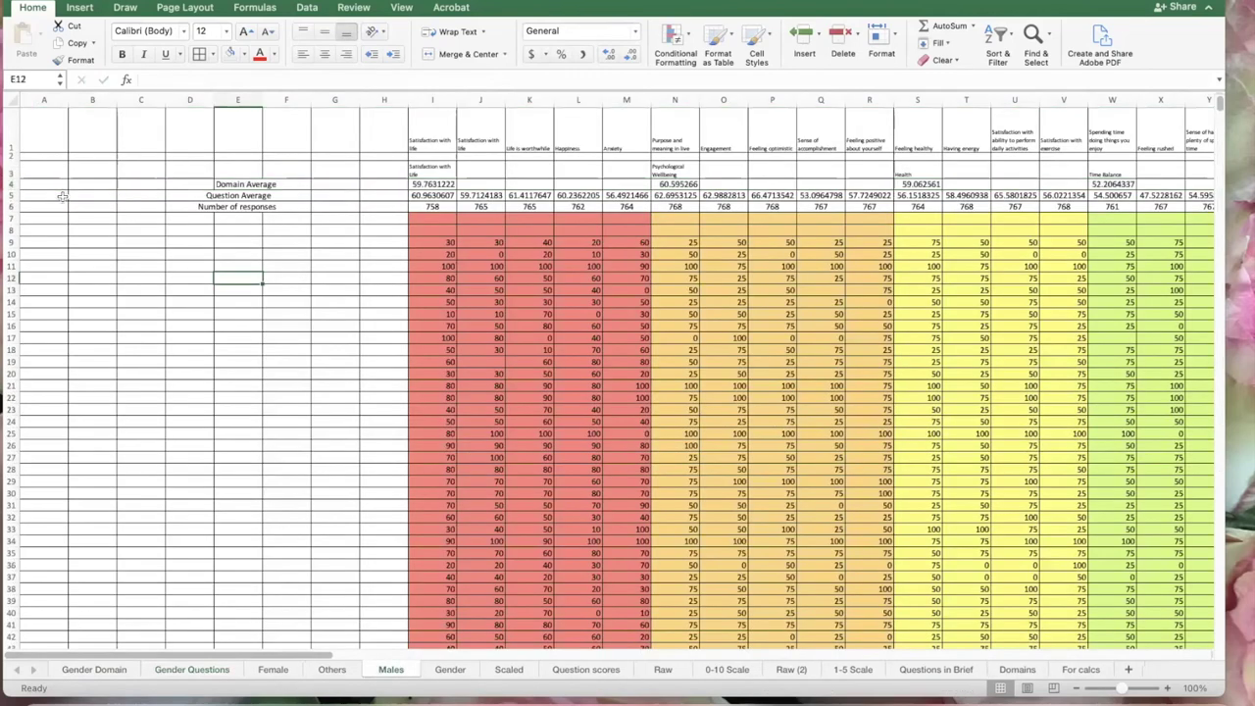
{"action": "left_click", "coordinate": [10, 195]}
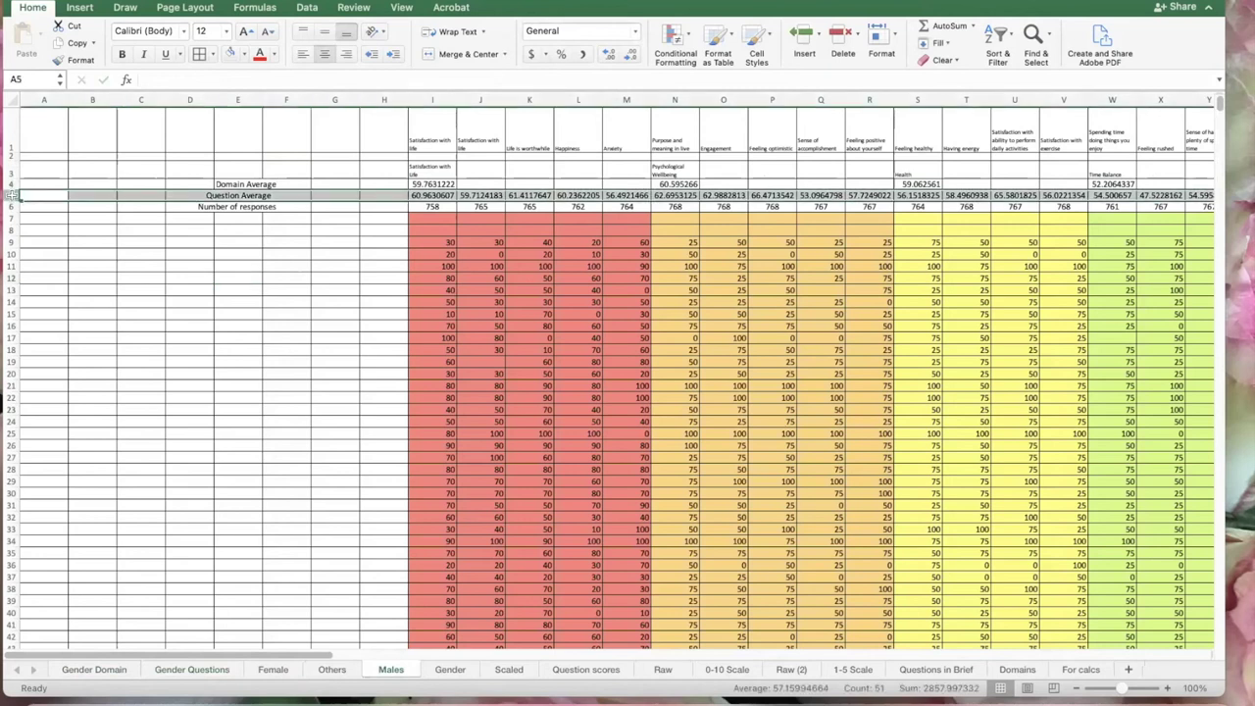
{"action": "key", "text": "super+c"}
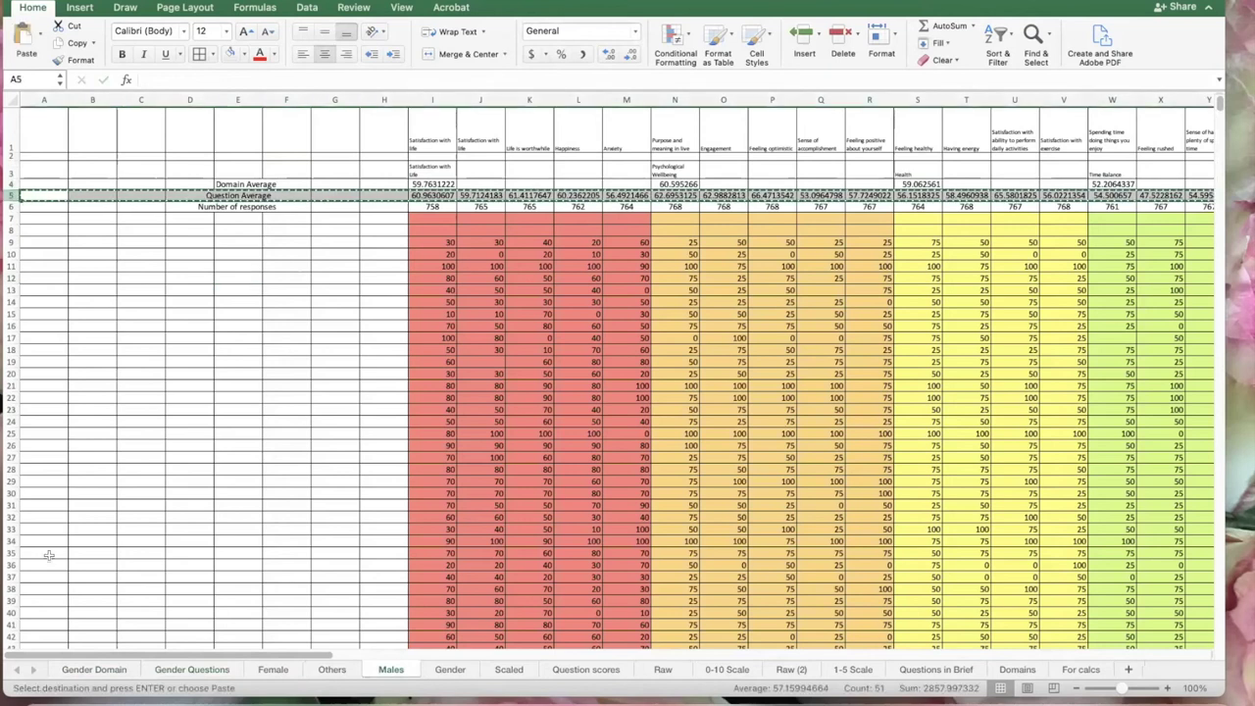
{"action": "left_click", "coordinate": [201, 669]}
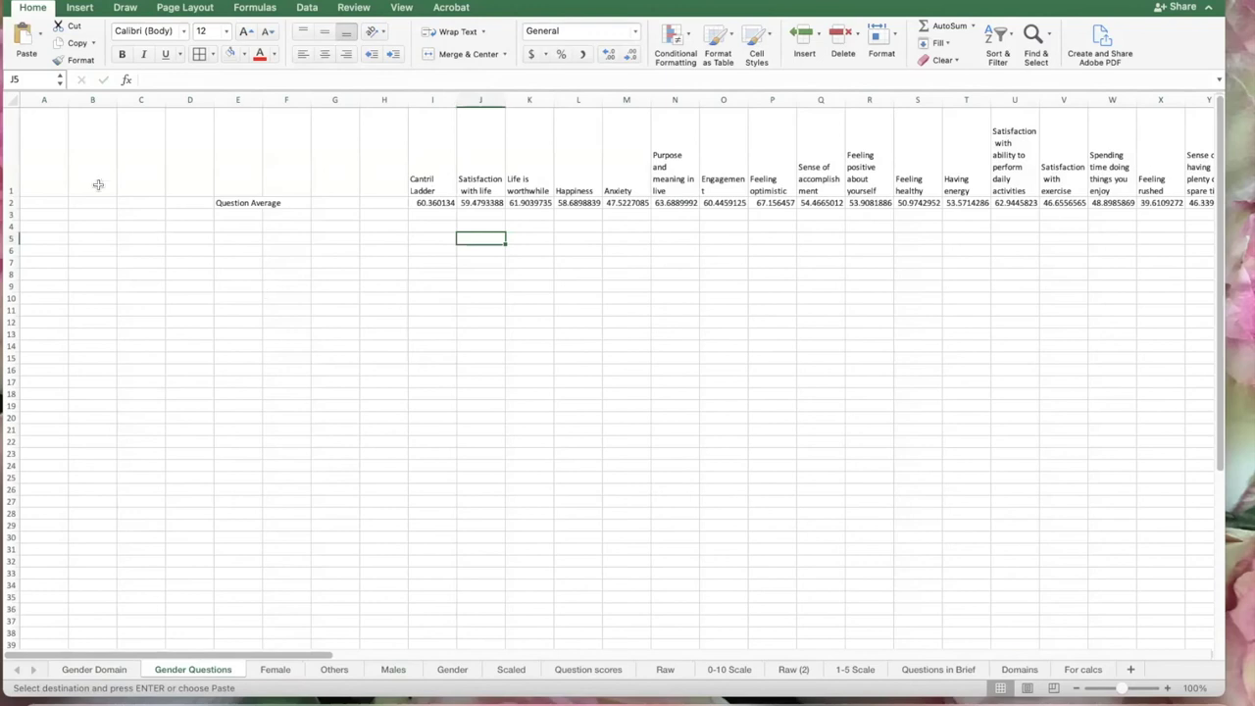
Replace the Question Average label in cell E2 with "Females"
{"action": "left_click", "coordinate": [218, 202]}
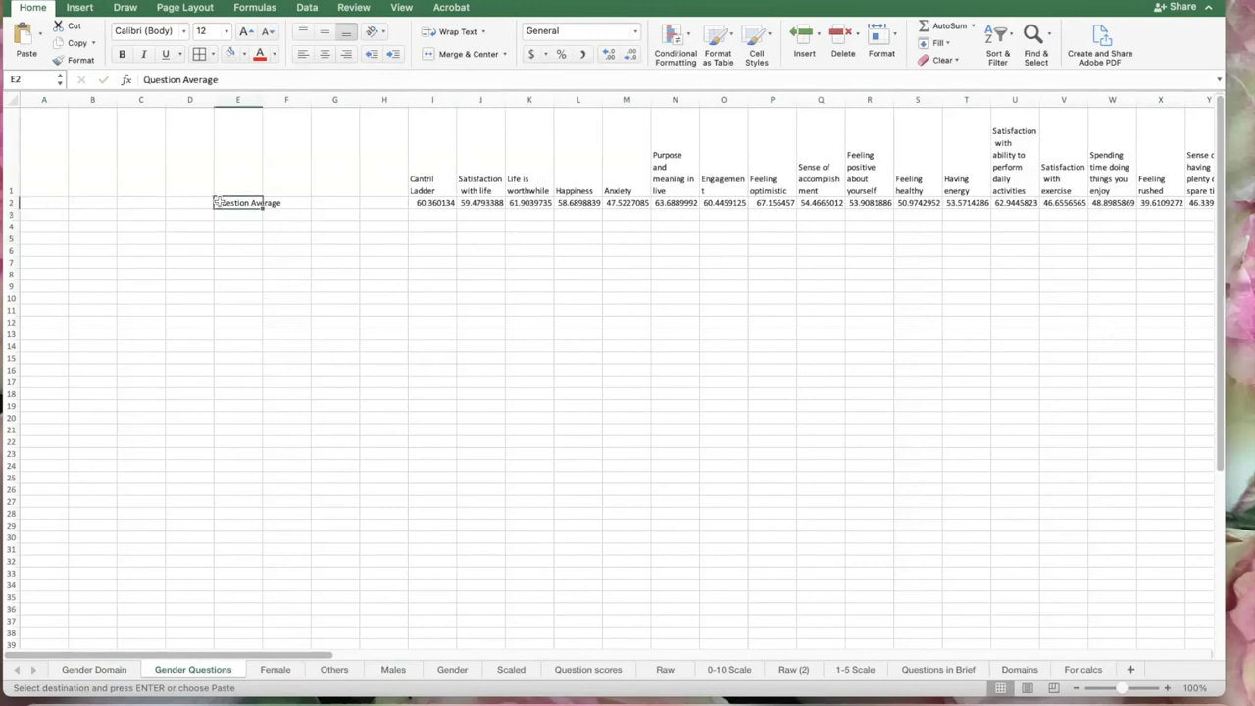
{"action": "type", "text": "Fe"}
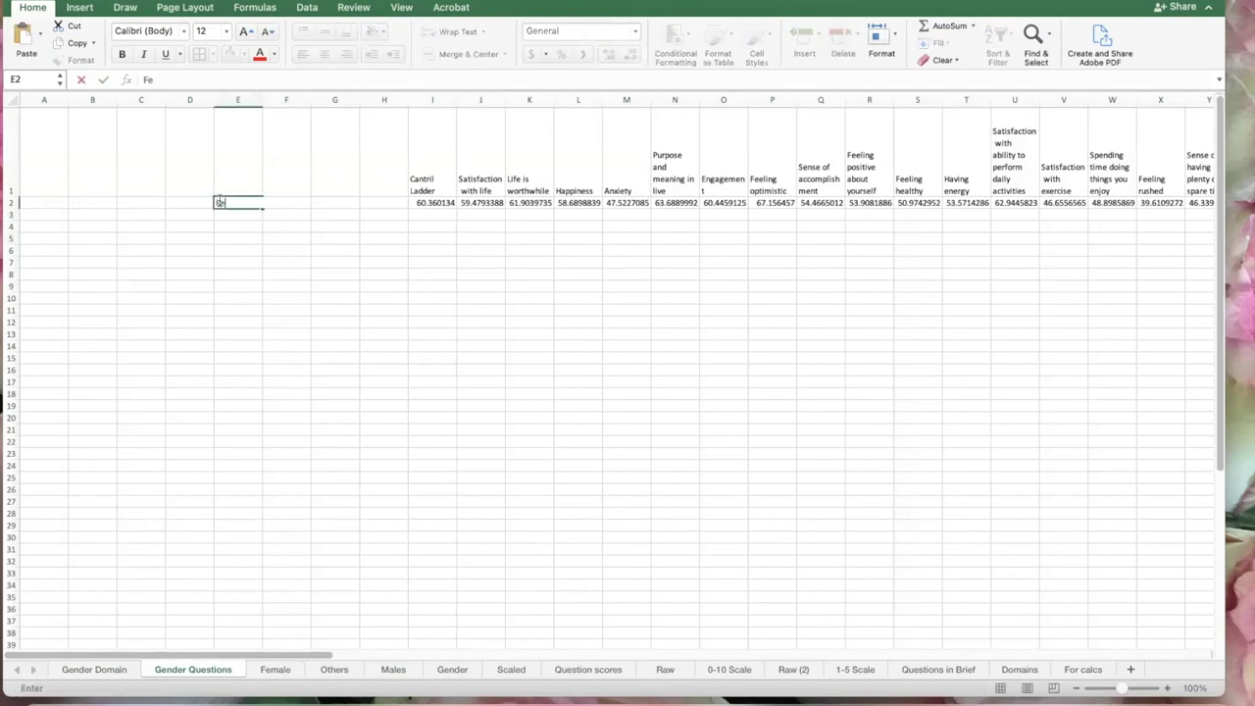
{"action": "type", "text": "males"}
{"action": "left_click", "coordinate": [267, 250]}
{"action": "left_click", "coordinate": [12, 215]}
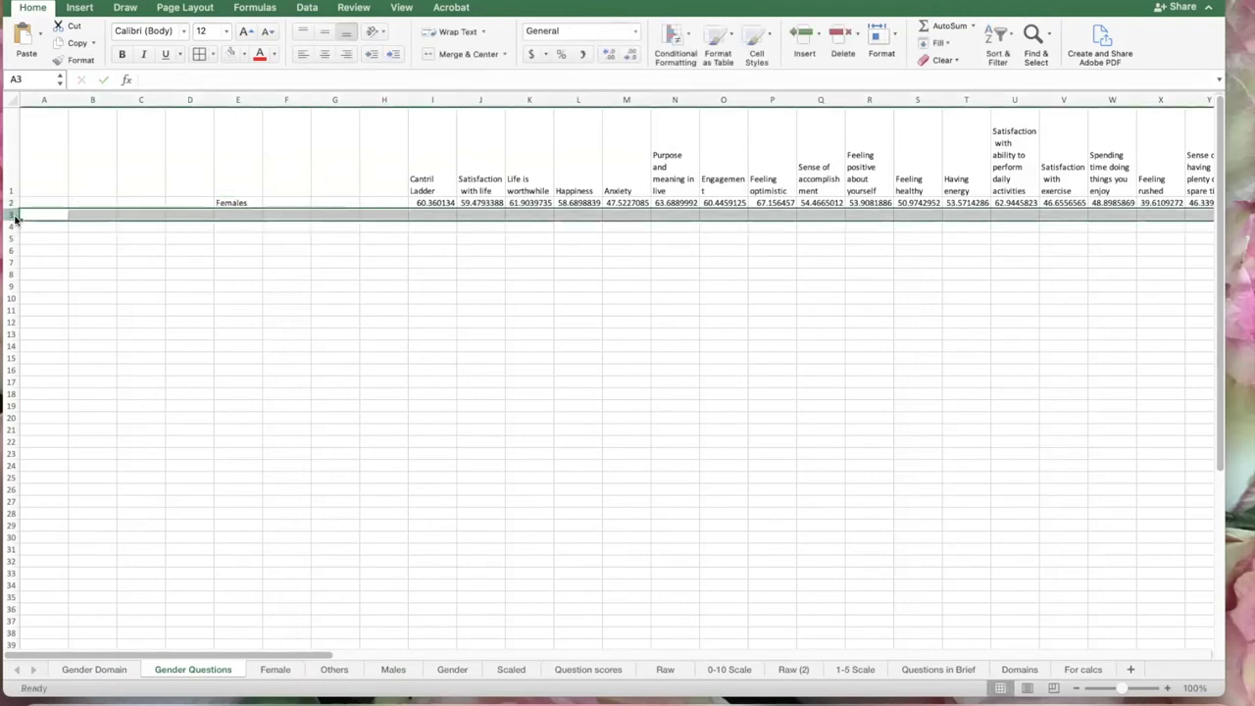
{"action": "right_click", "coordinate": [16, 218]}
{"action": "mouse_move", "coordinate": [131, 277]}
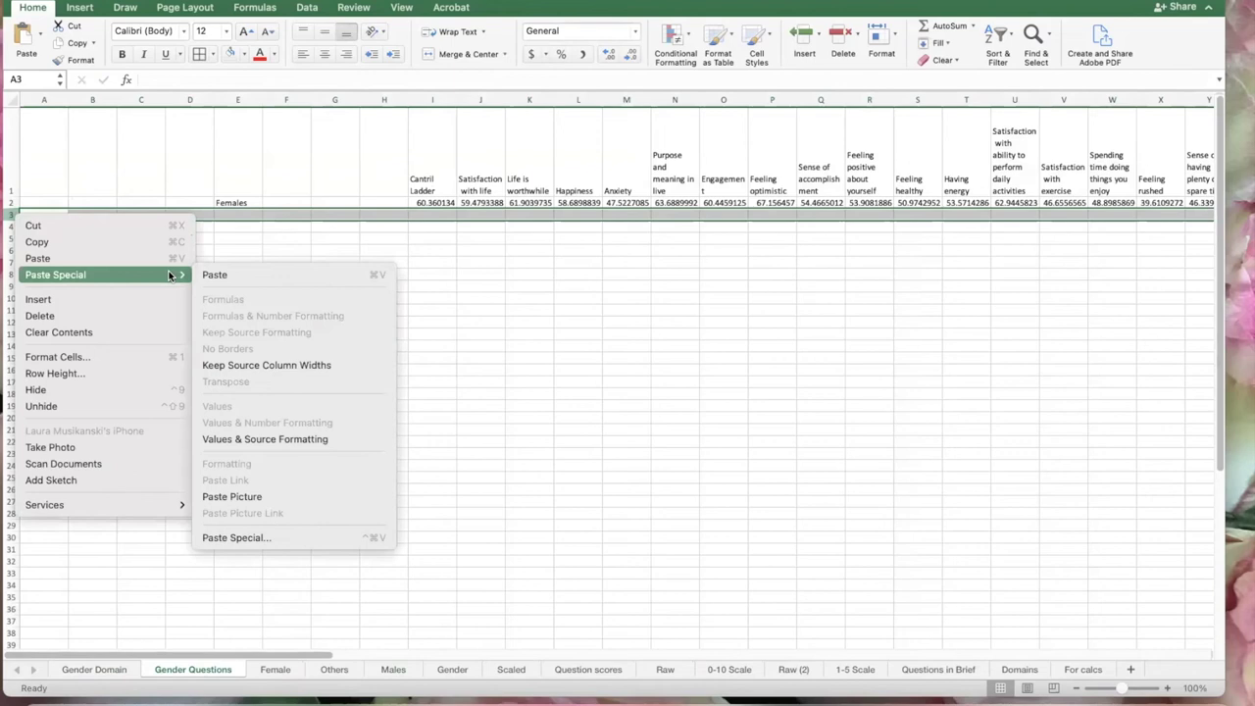
{"action": "left_click", "coordinate": [546, 330]}
{"action": "left_click", "coordinate": [240, 201]}
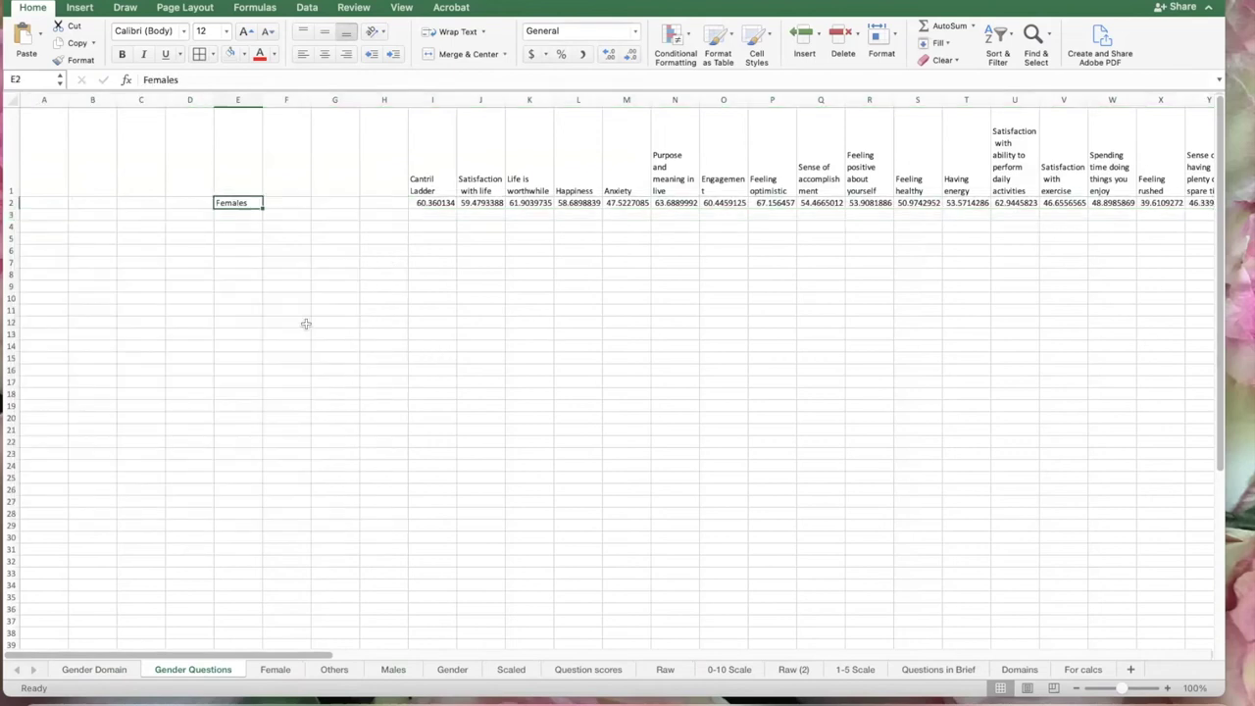
Copy the Question Average row from the Males sheet and paste it as values only into row 3 of the Gender Questions sheet
{"action": "left_click", "coordinate": [393, 670]}
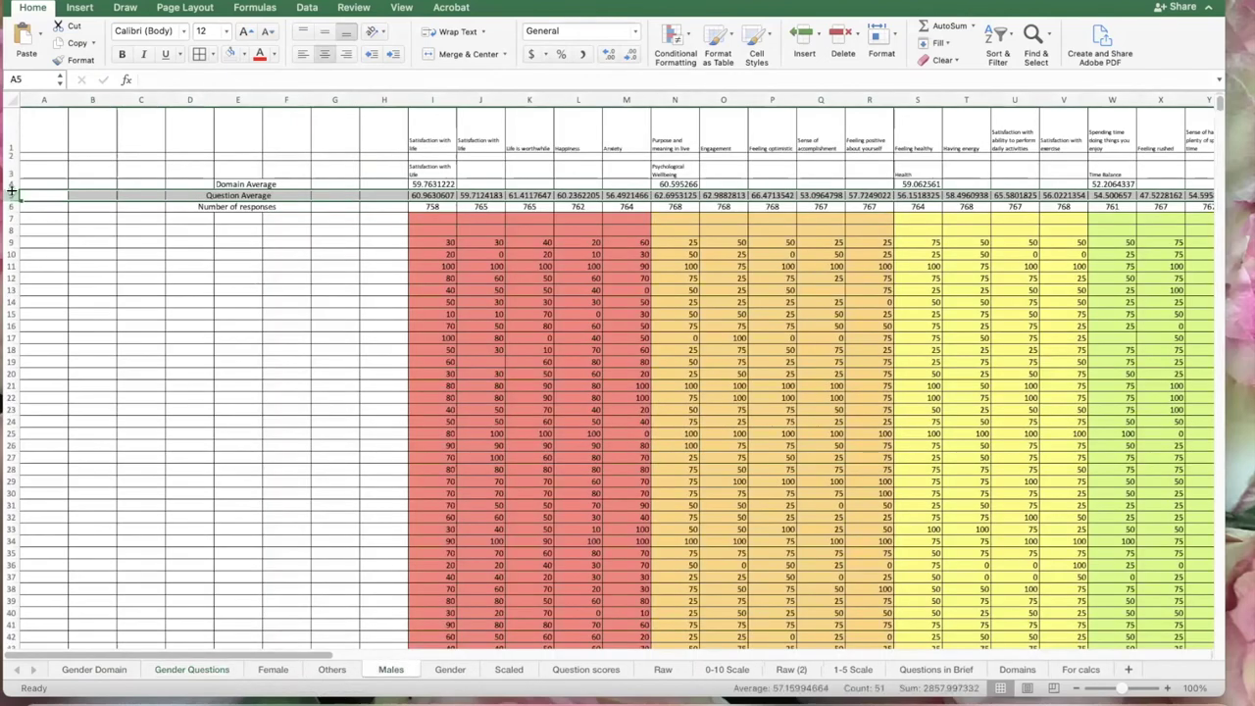
{"action": "key", "text": "super+c"}
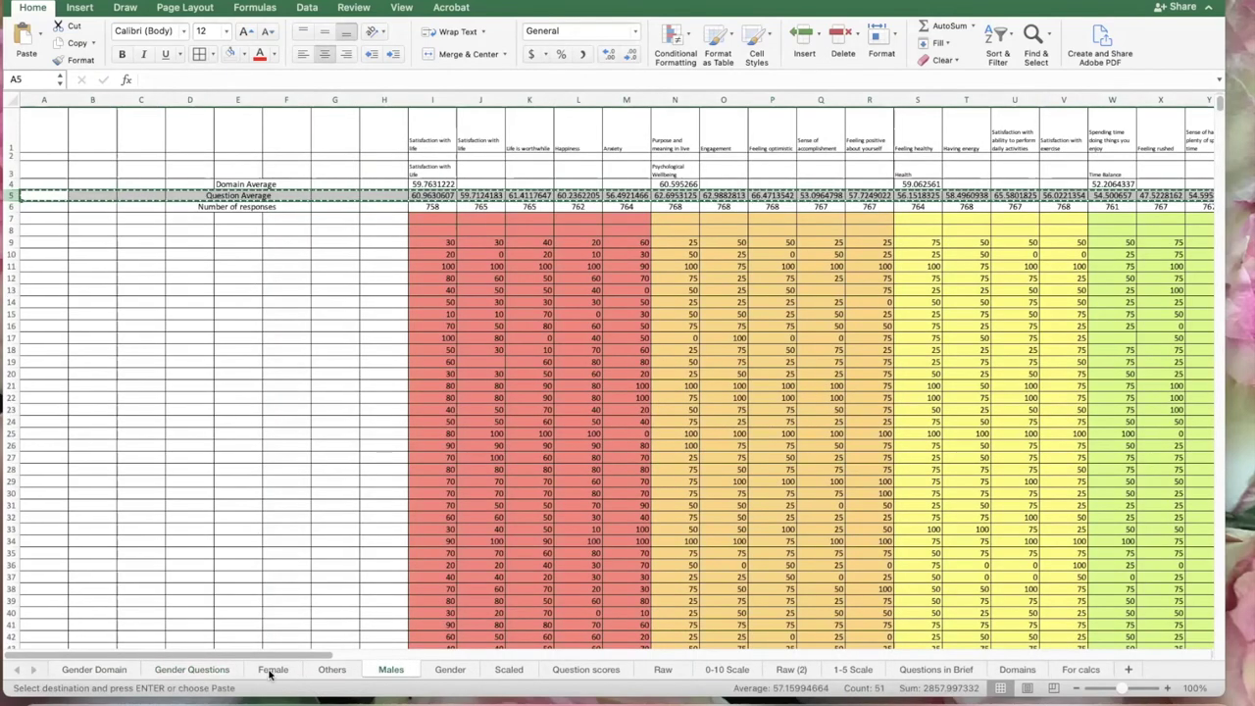
{"action": "left_click", "coordinate": [218, 671]}
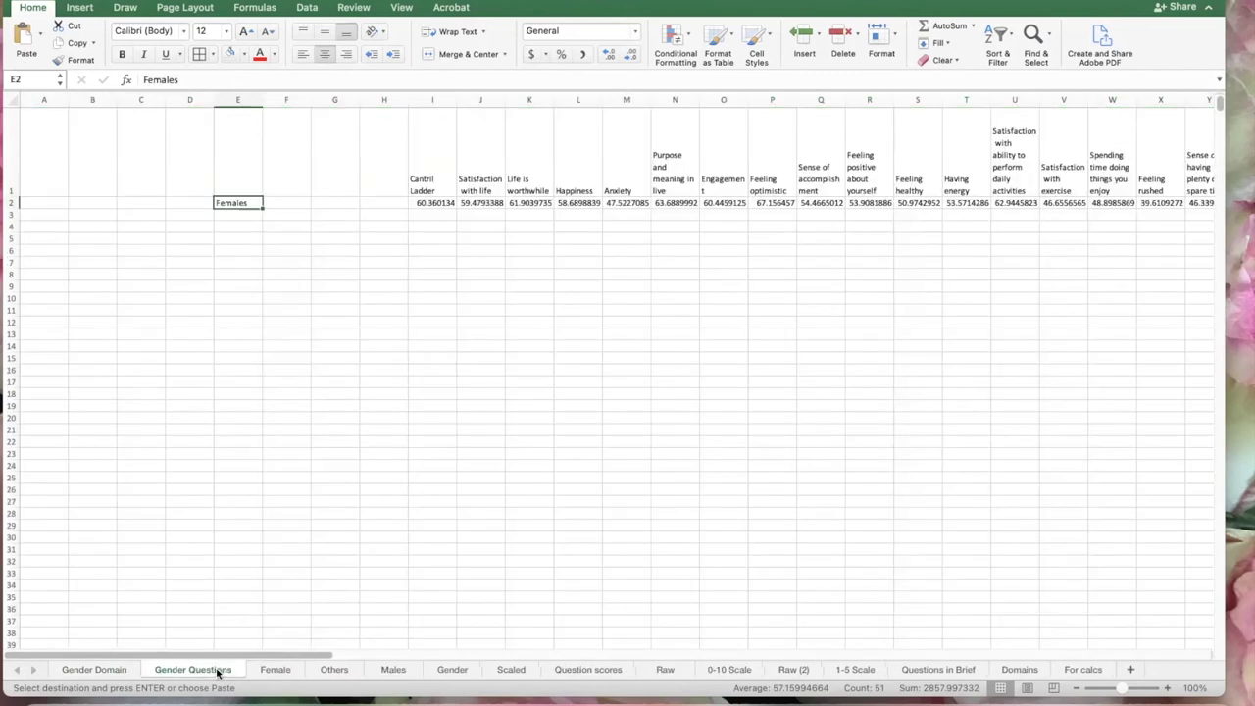
{"action": "left_click", "coordinate": [11, 215]}
{"action": "right_click", "coordinate": [13, 215]}
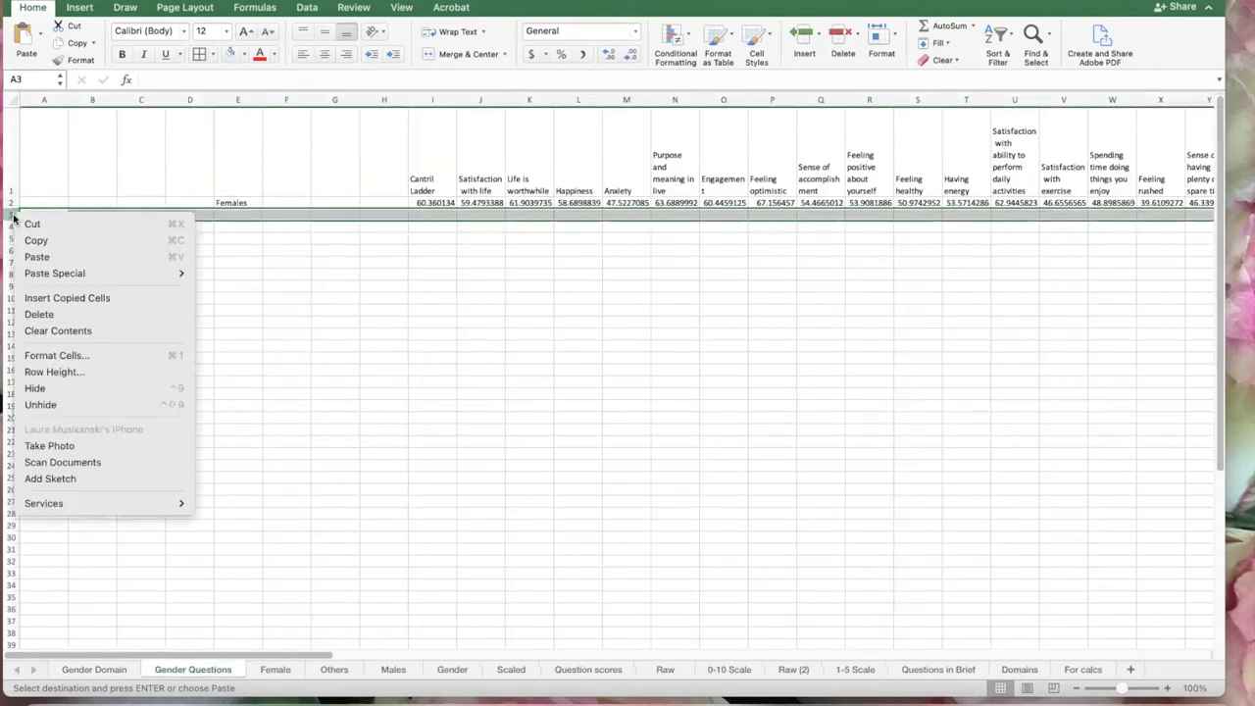
{"action": "mouse_move", "coordinate": [98, 272]}
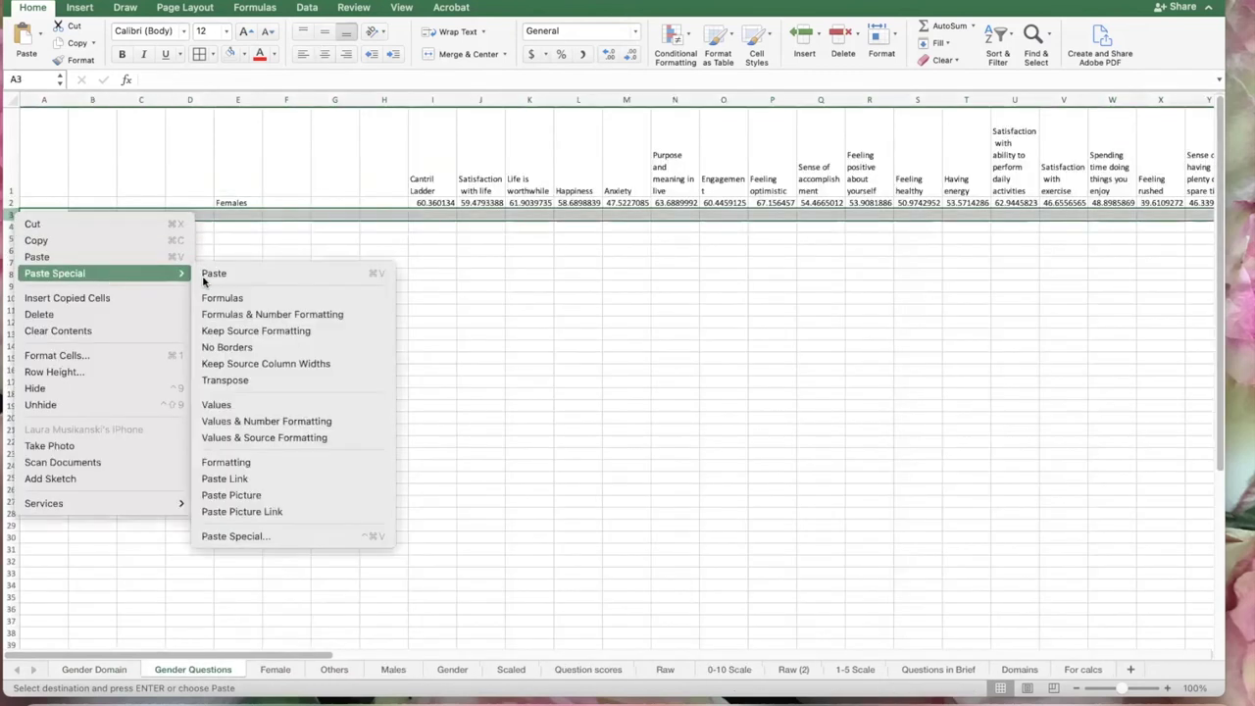
{"action": "left_click", "coordinate": [250, 402]}
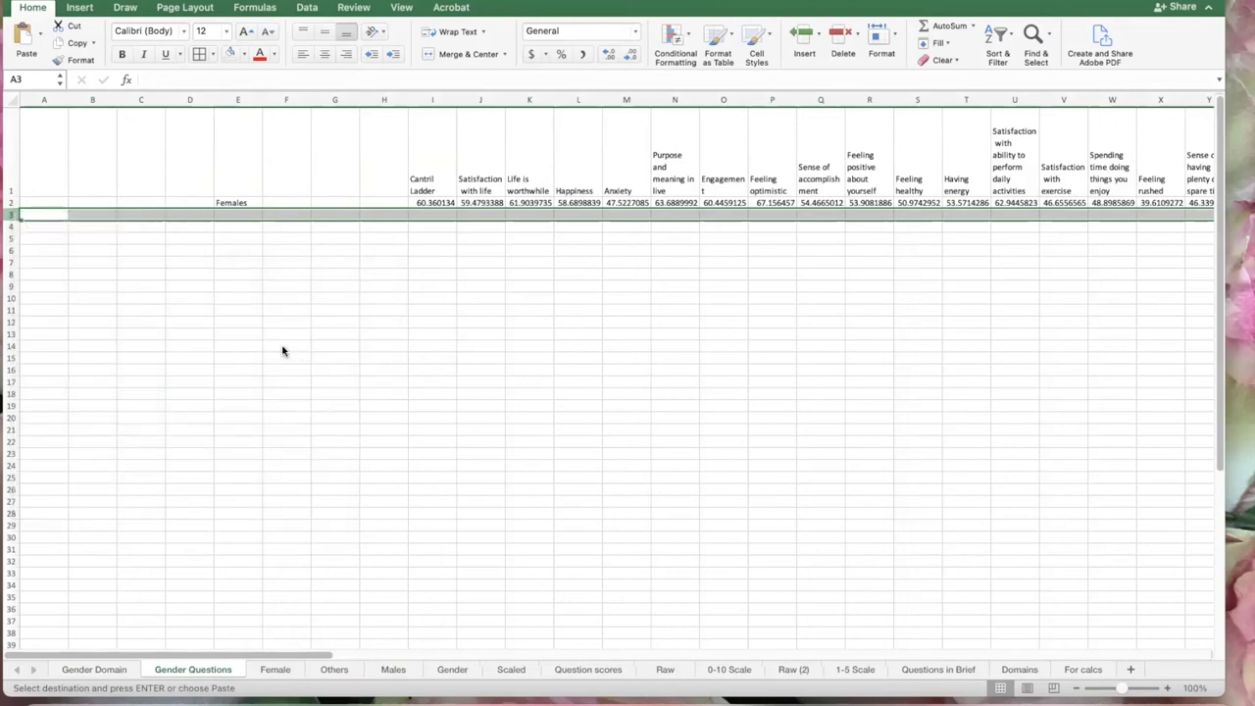
Label the pasted row "Males" in cell E3
{"action": "left_click", "coordinate": [232, 216]}
{"action": "type", "text": "Males"}
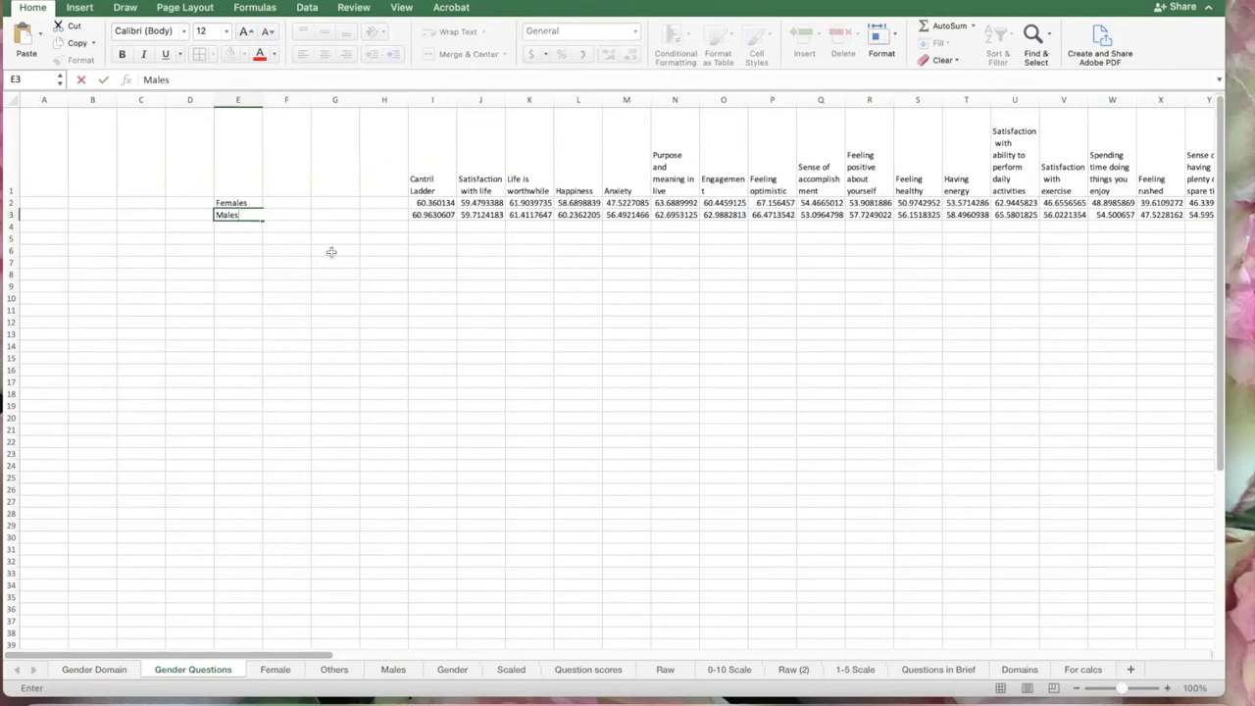
{"action": "left_click", "coordinate": [331, 251]}
Copy the Question Average row from the Others sheet and paste it as values only into row 4 of the Gender Questions sheet
{"action": "left_click", "coordinate": [242, 224]}
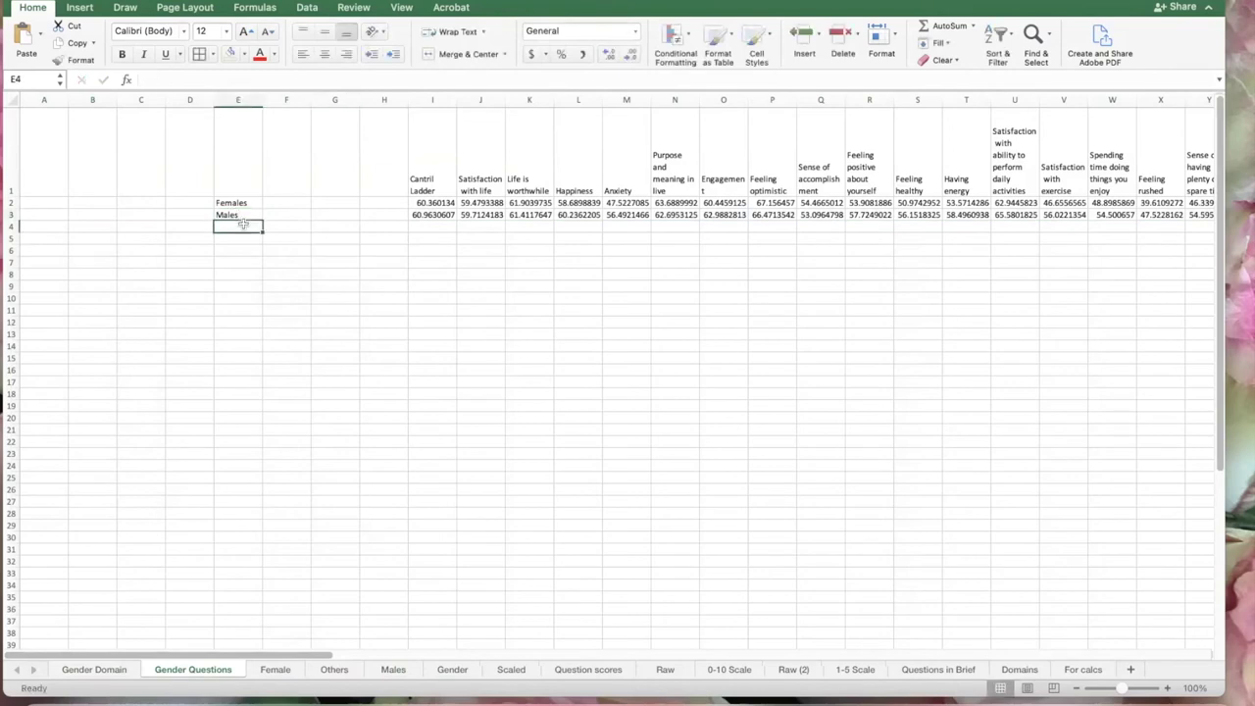
{"action": "left_click", "coordinate": [333, 670]}
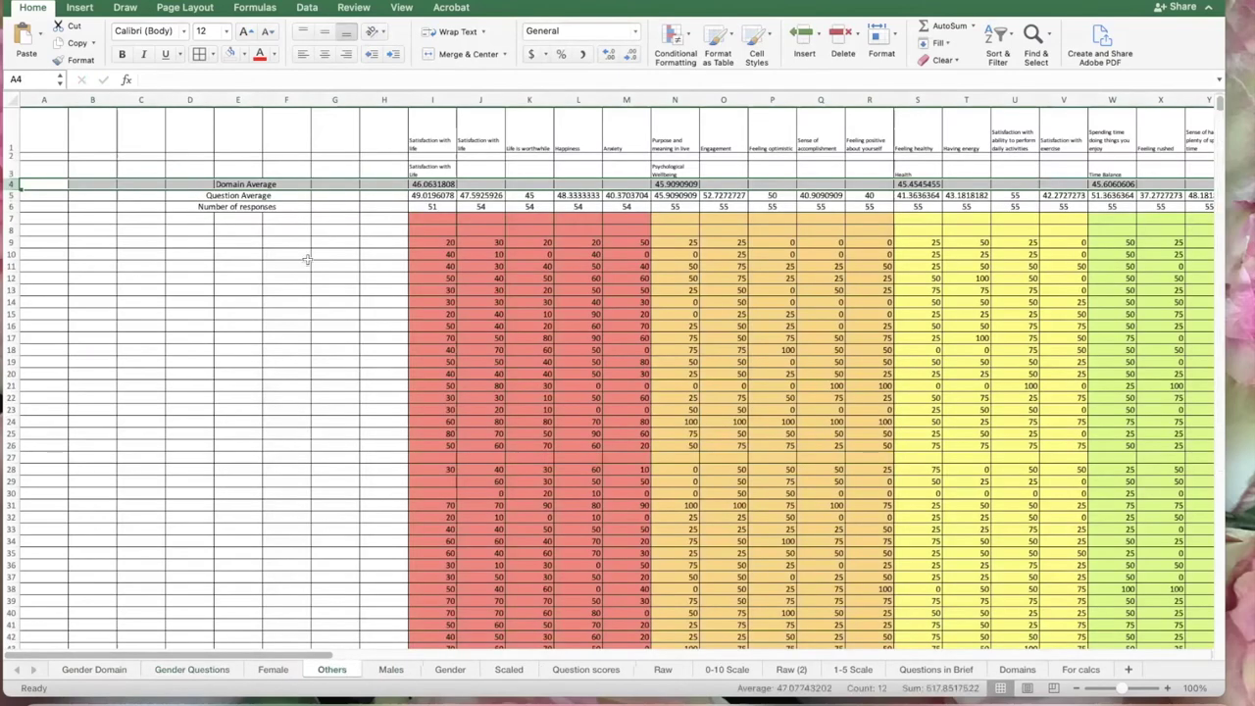
{"action": "left_click", "coordinate": [13, 195]}
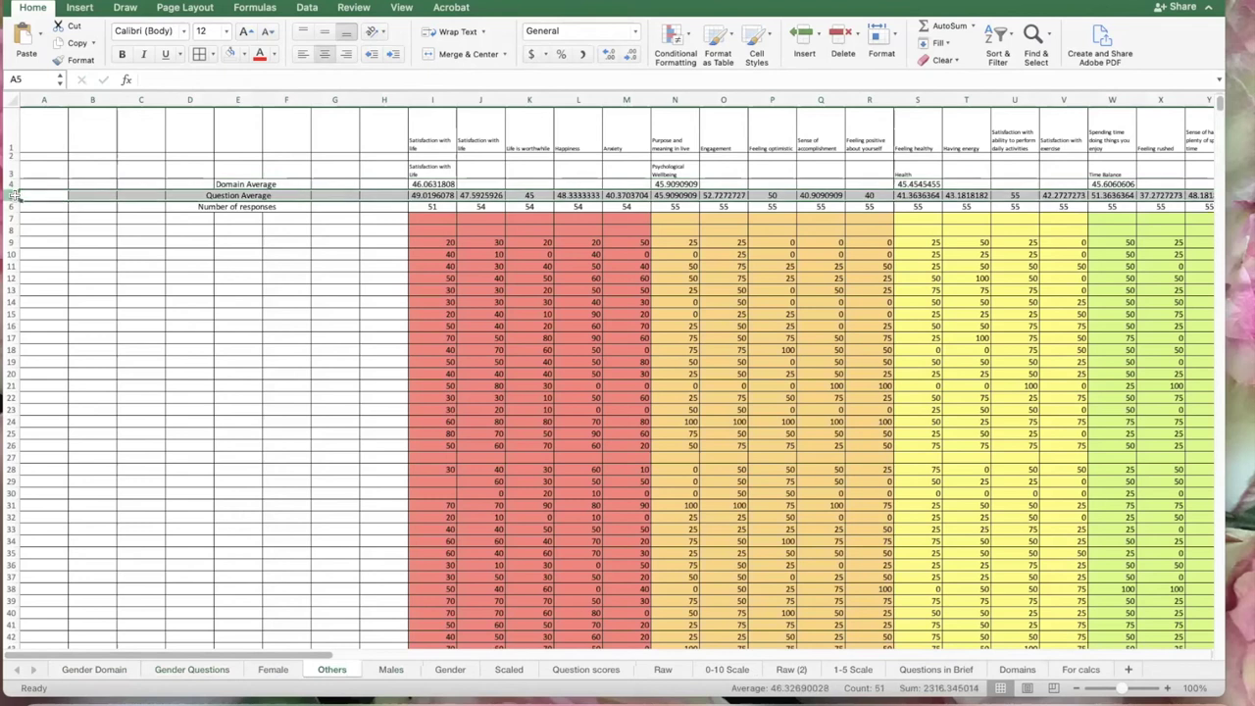
{"action": "right_click", "coordinate": [13, 195]}
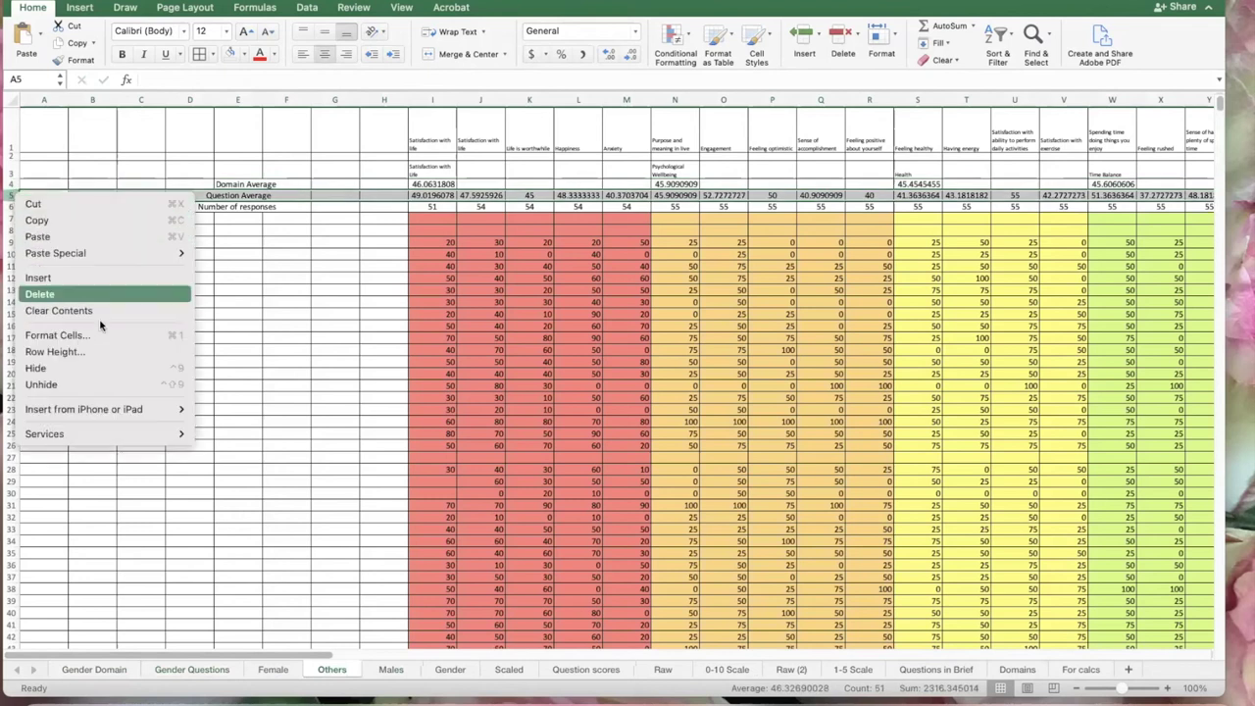
{"action": "left_click", "coordinate": [96, 219]}
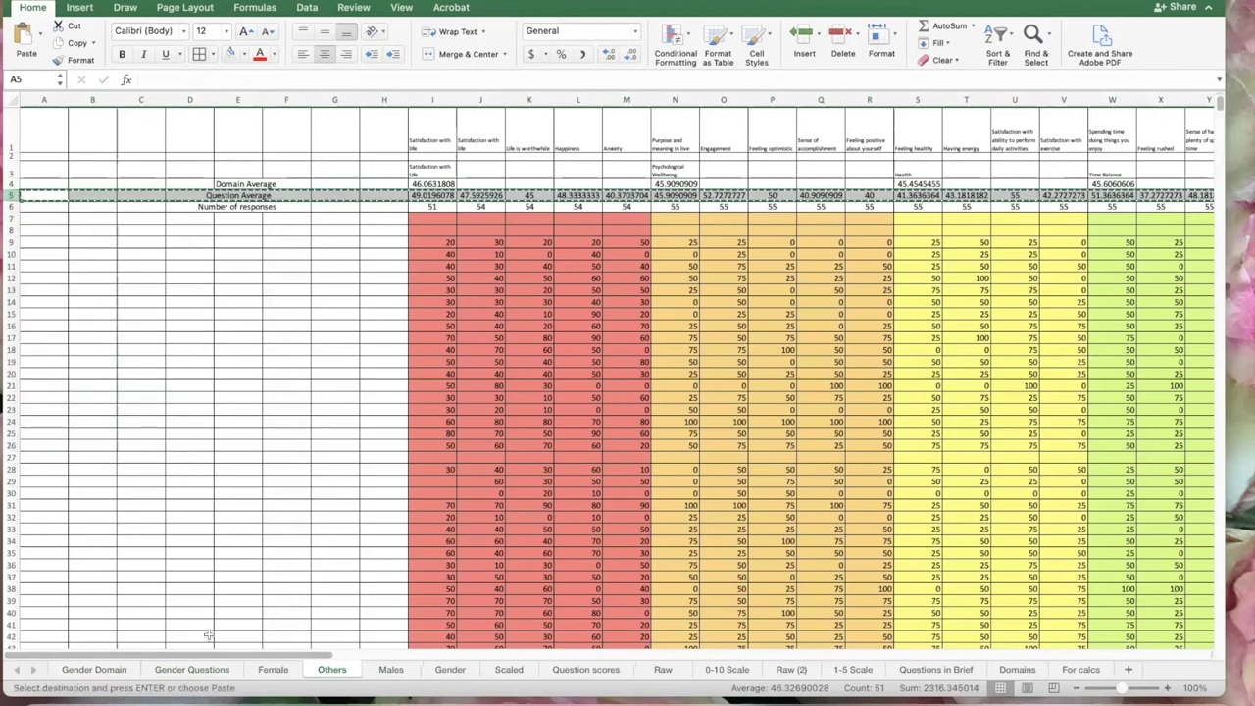
{"action": "left_click", "coordinate": [192, 669]}
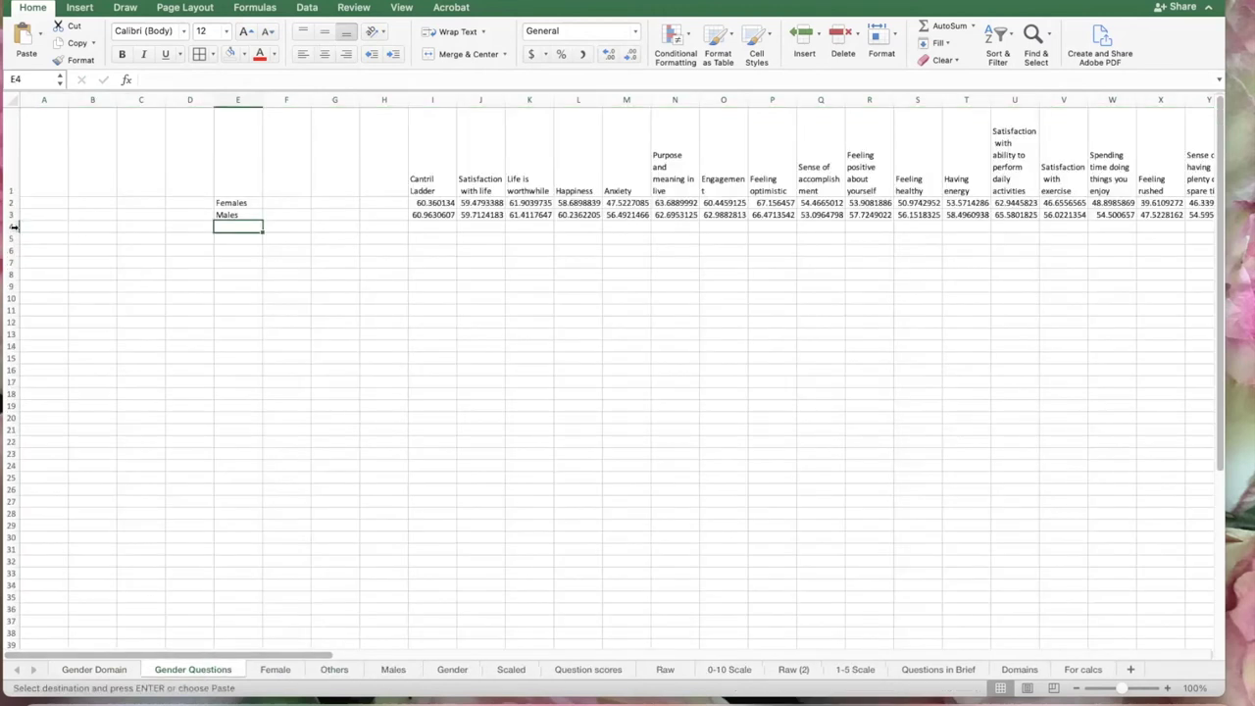
{"action": "left_click", "coordinate": [12, 226]}
{"action": "right_click", "coordinate": [14, 228]}
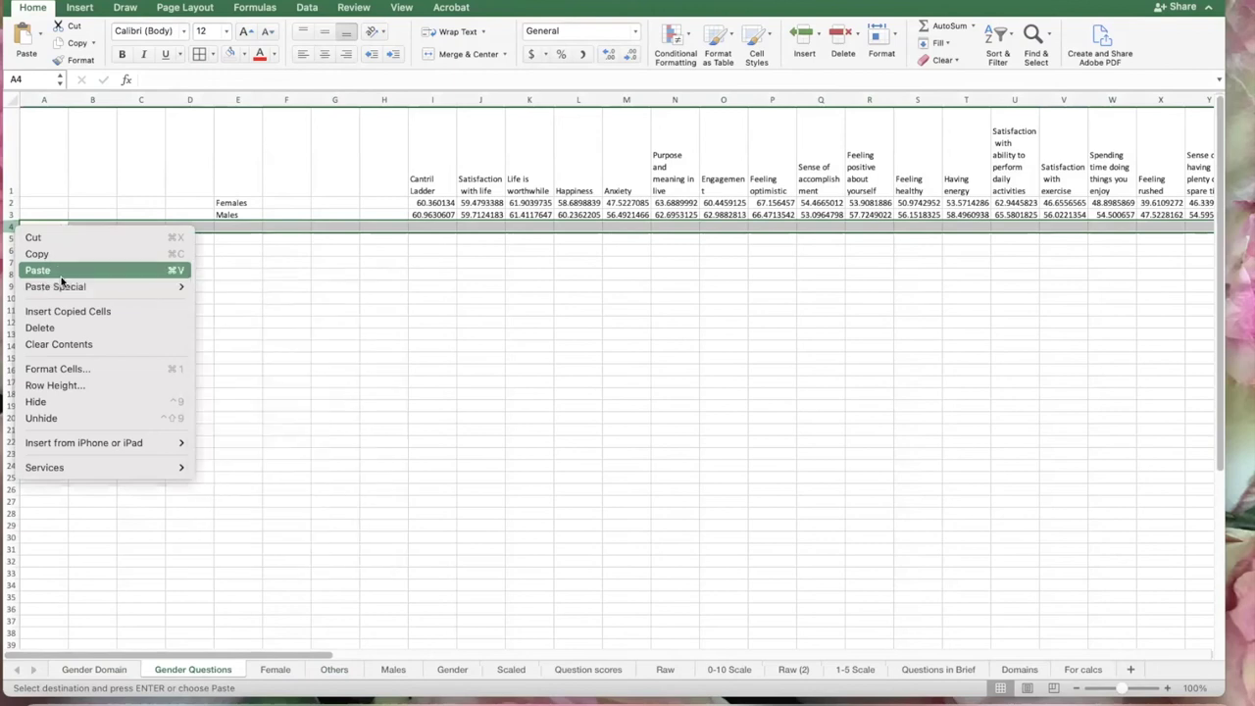
{"action": "mouse_move", "coordinate": [147, 287]}
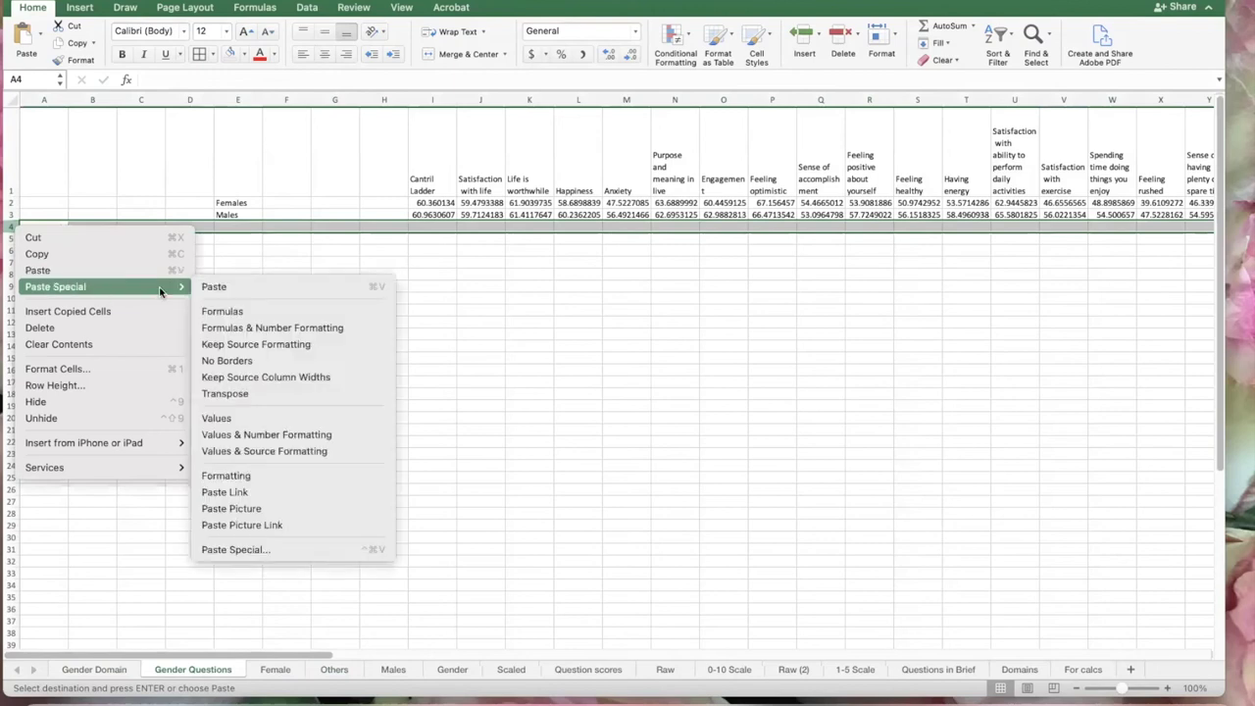
{"action": "left_click", "coordinate": [246, 420]}
Label the pasted row "Others" in cell E4
{"action": "left_click", "coordinate": [238, 227]}
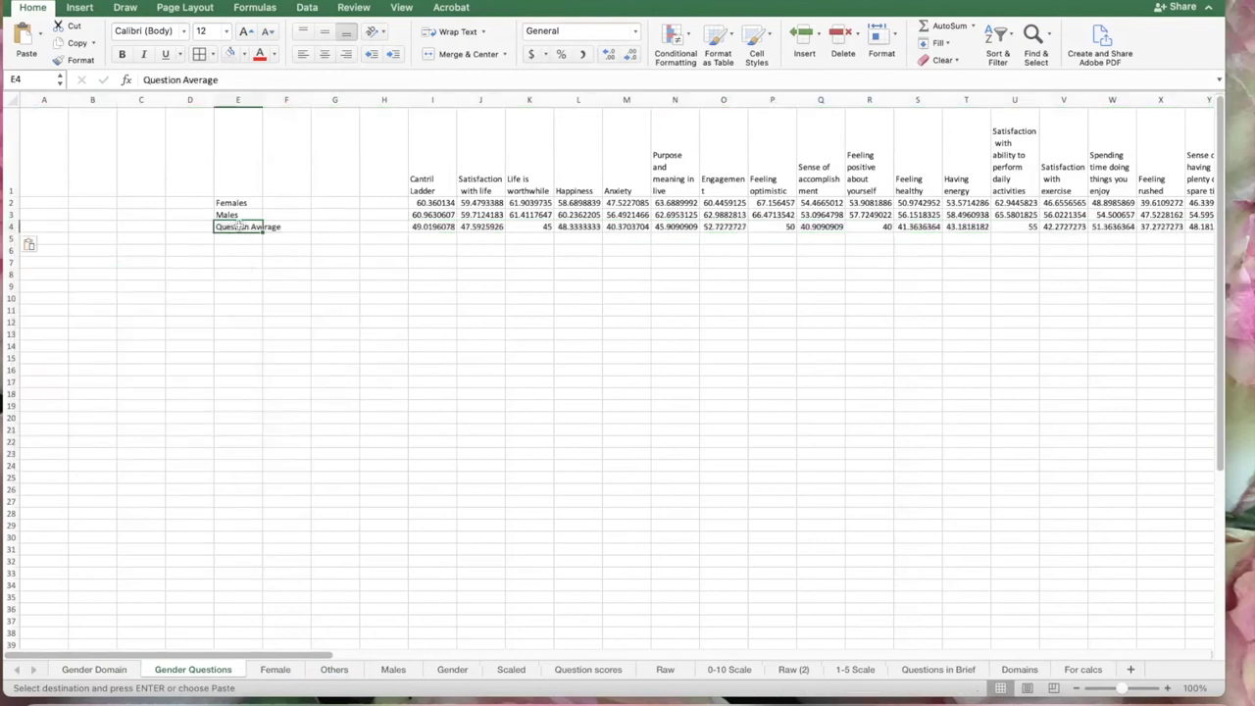
{"action": "type", "text": "Others"}
{"action": "left_click", "coordinate": [525, 329]}
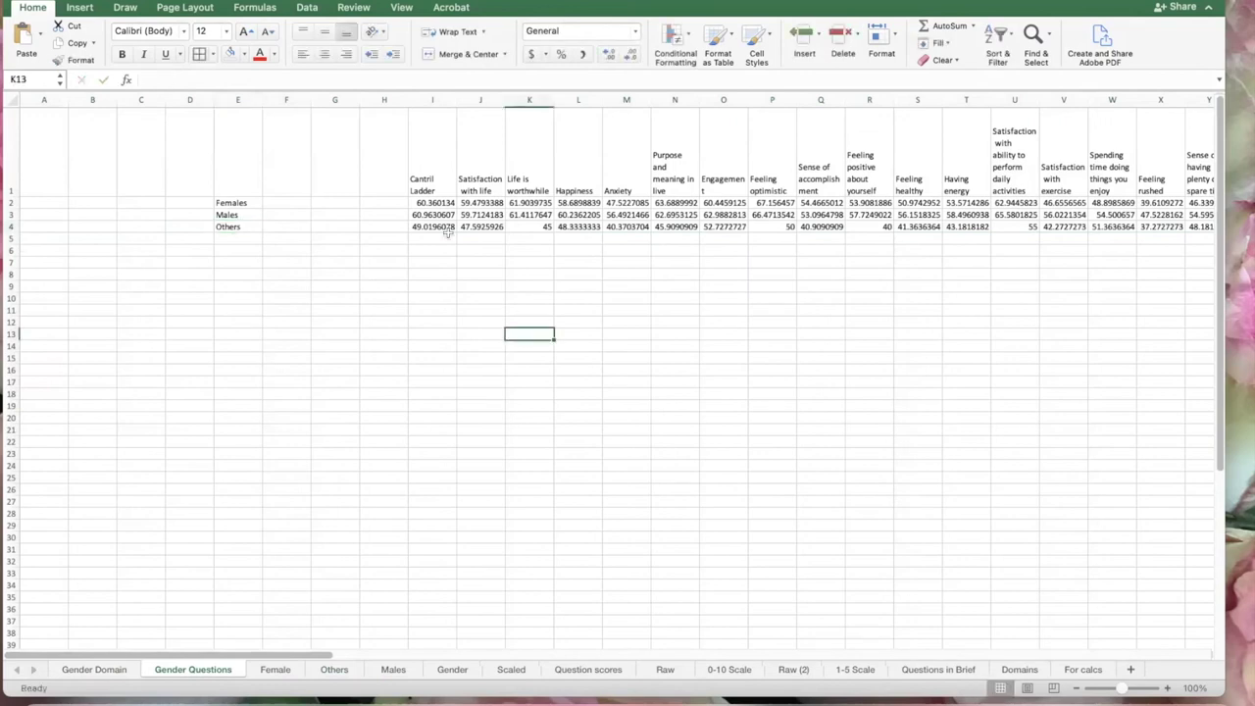
Format the question averages for all three gender groups, from I2 through BF4, to one decimal place
{"action": "left_click_drag", "start_coordinate": [429, 202], "coordinate": [1074, 227]}
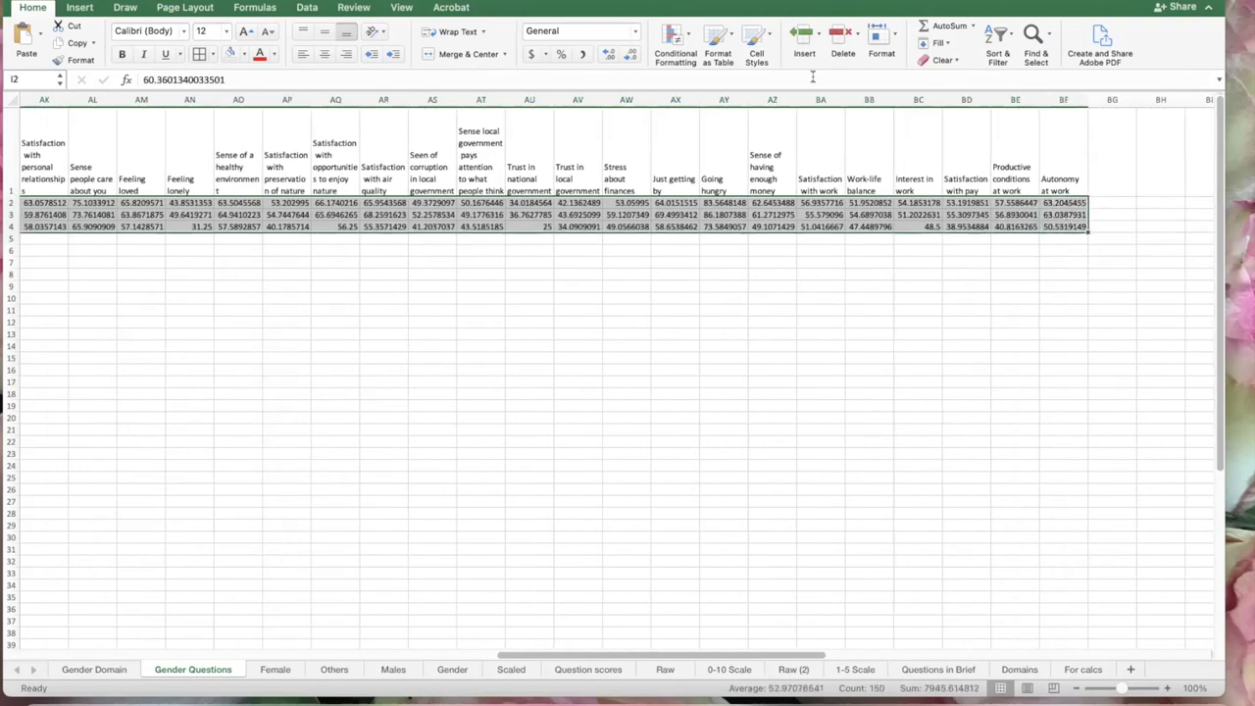
{"action": "left_click", "coordinate": [608, 56]}
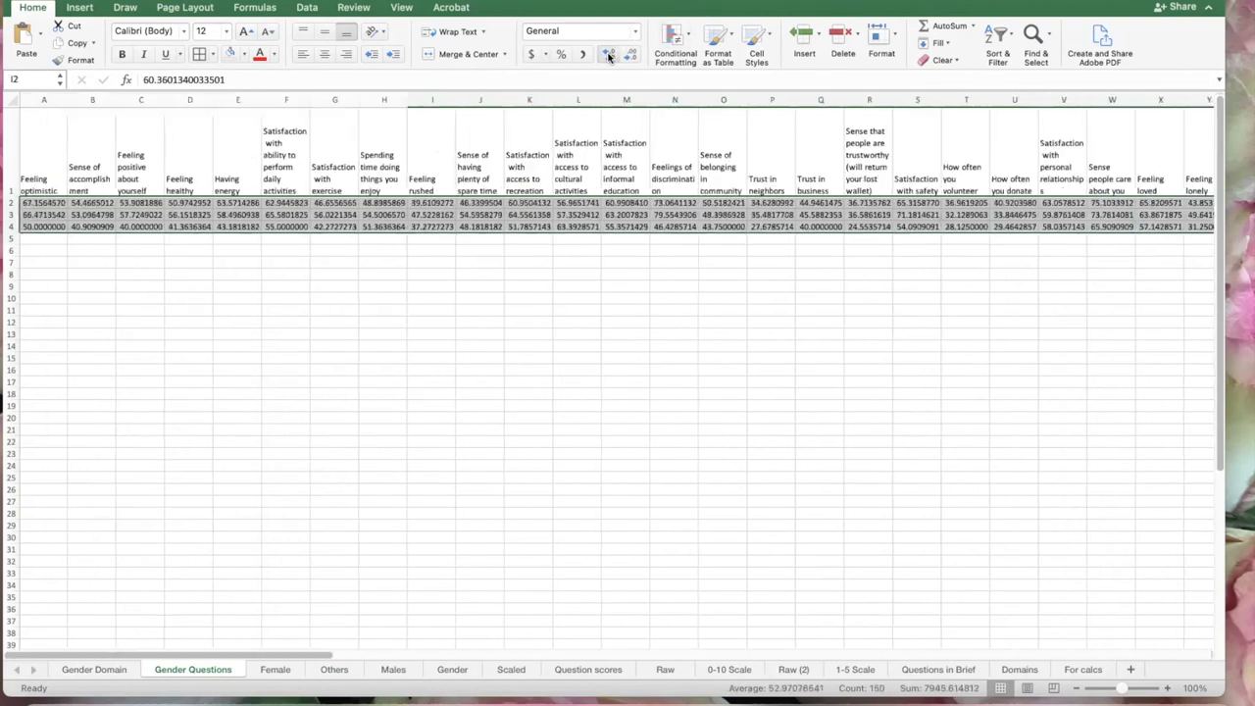
{"action": "left_click", "coordinate": [635, 56]}
{"action": "left_click", "coordinate": [634, 56]}
{"action": "left_click", "coordinate": [634, 56]}
{"action": "left_click", "coordinate": [634, 56]}
{"action": "left_click", "coordinate": [634, 55]}
{"action": "left_click", "coordinate": [634, 56]}
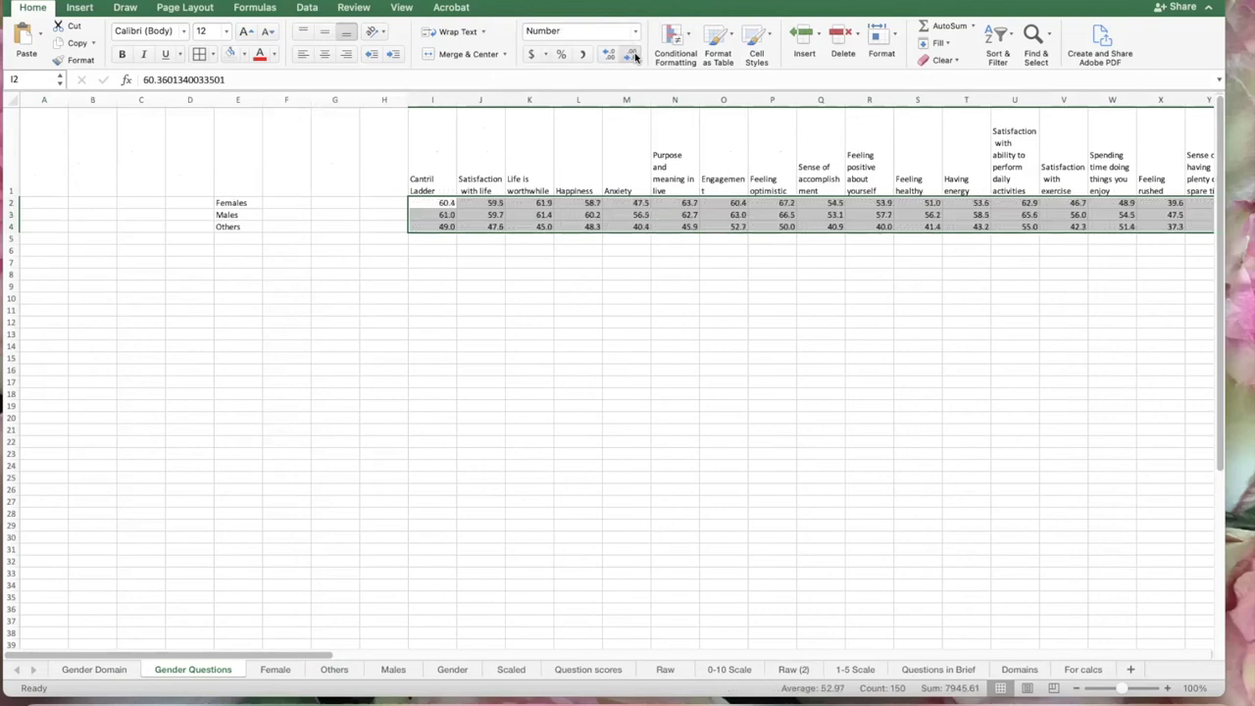
Center the gender question averages and apply cell borders to rows 1 through 4 of the Gender Questions sheet
{"action": "left_click", "coordinate": [327, 55]}
{"action": "left_click_drag", "start_coordinate": [18, 147], "coordinate": [14, 227]}
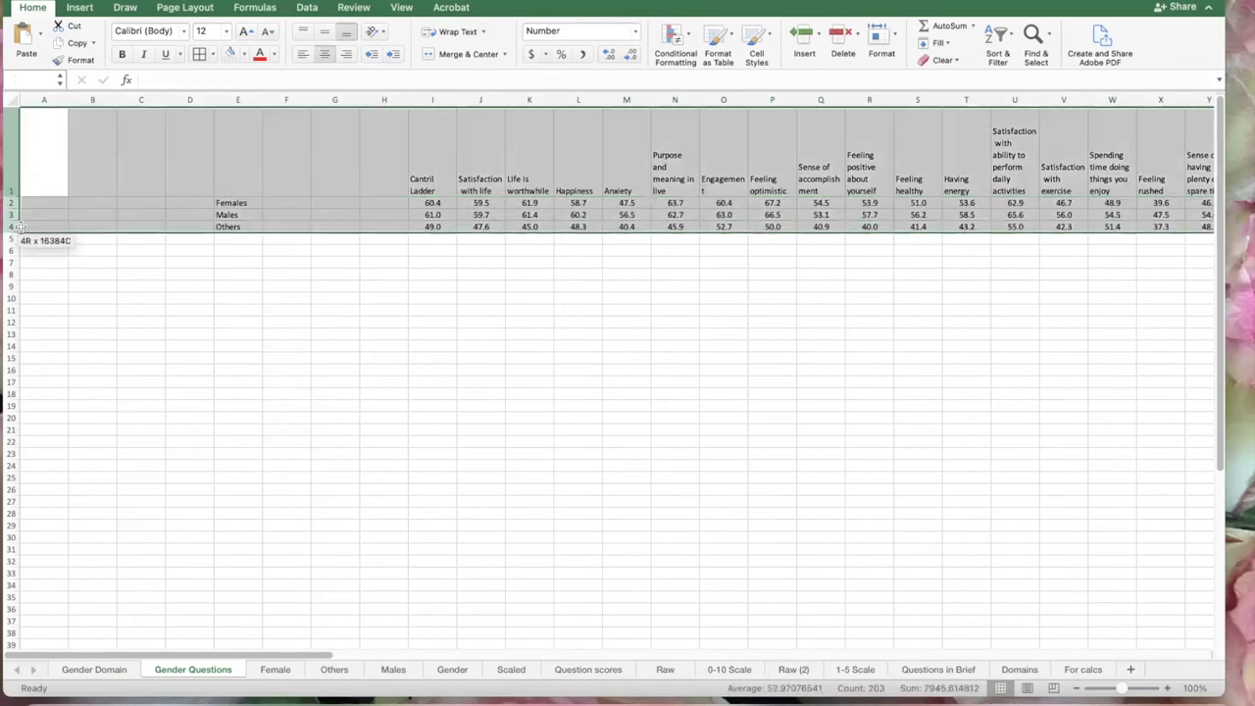
{"action": "left_click", "coordinate": [200, 54]}
{"action": "left_click", "coordinate": [417, 335]}
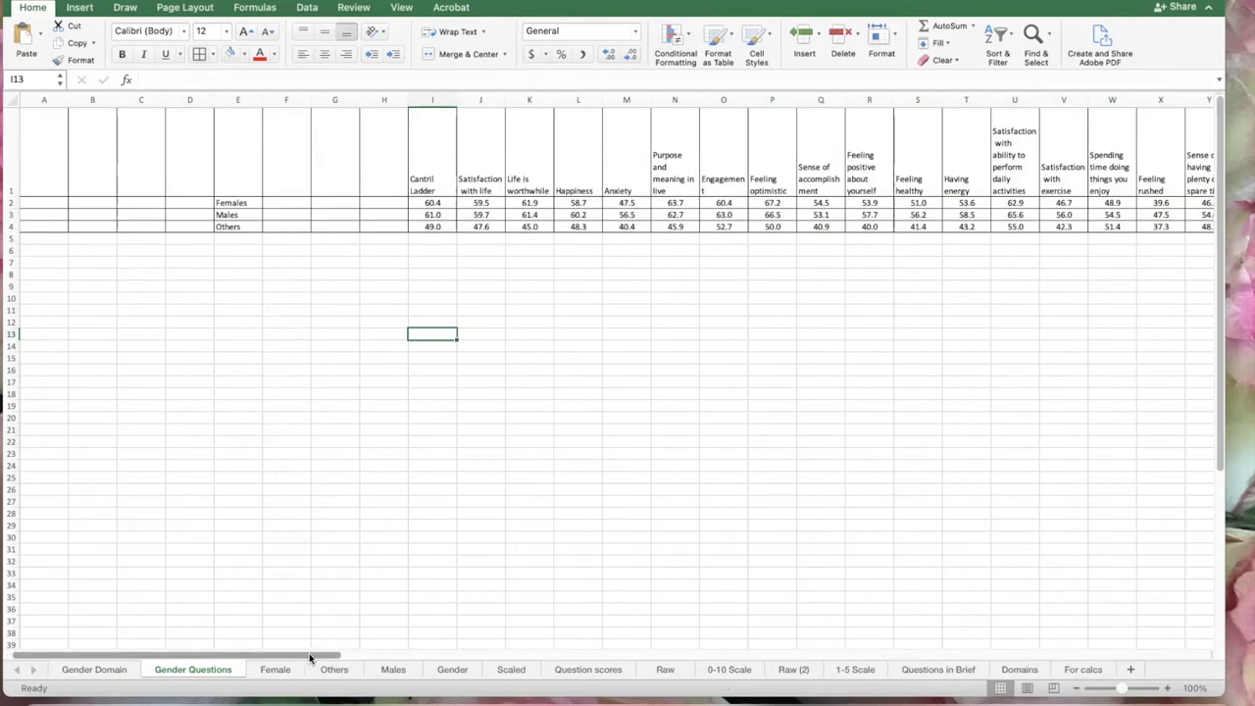
Highlight the entire "Feeling rushed" column with a light gray fill
{"action": "left_click_drag", "start_coordinate": [301, 655], "coordinate": [361, 650]}
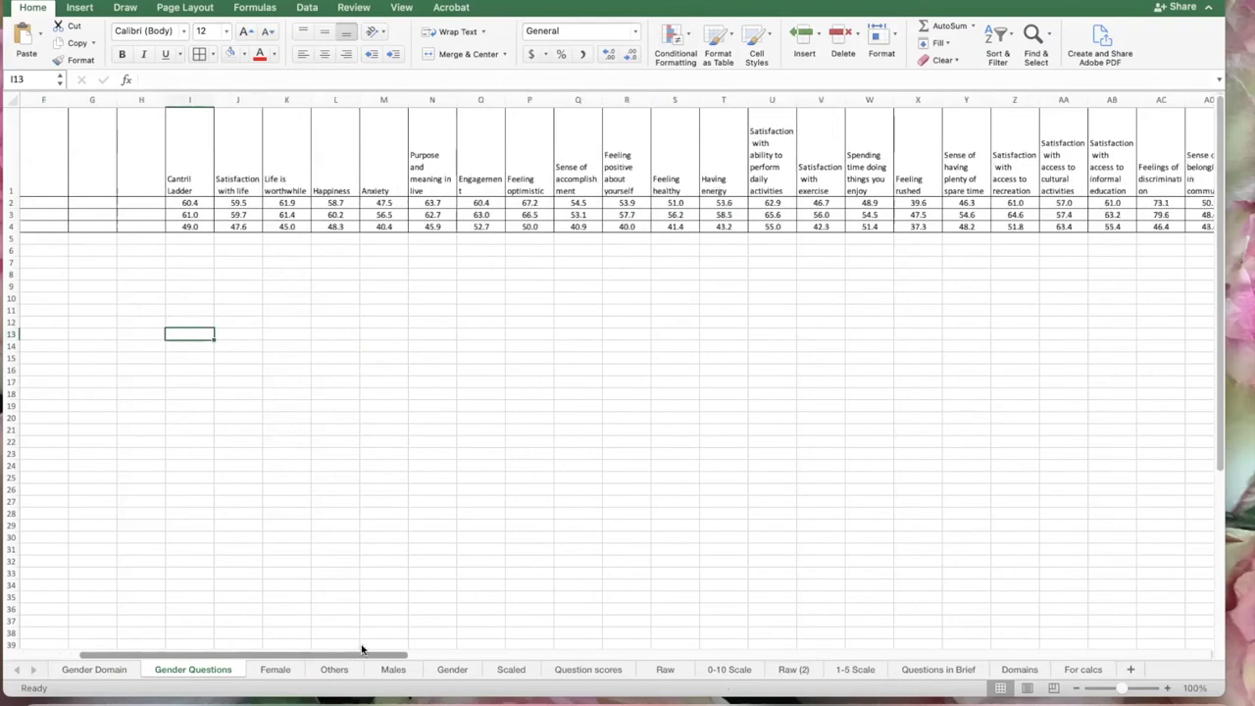
{"action": "left_click", "coordinate": [922, 306]}
{"action": "left_click", "coordinate": [918, 100]}
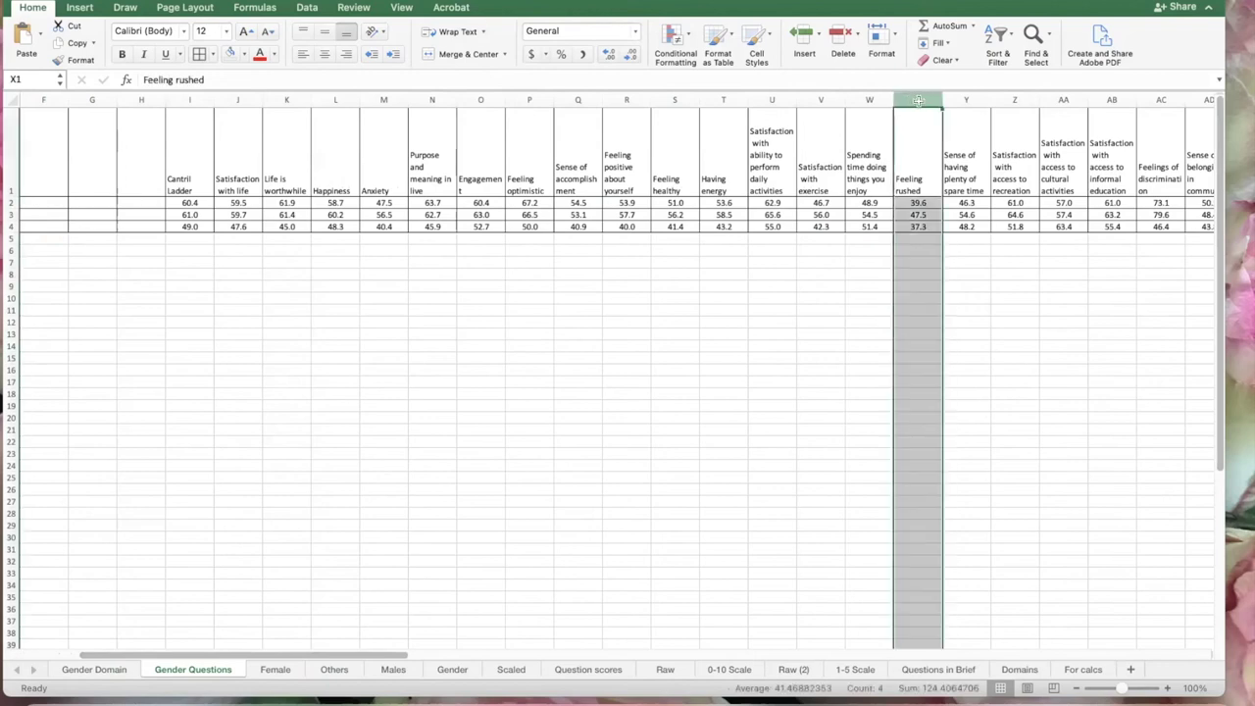
{"action": "left_click", "coordinate": [245, 59]}
{"action": "left_click", "coordinate": [236, 152]}
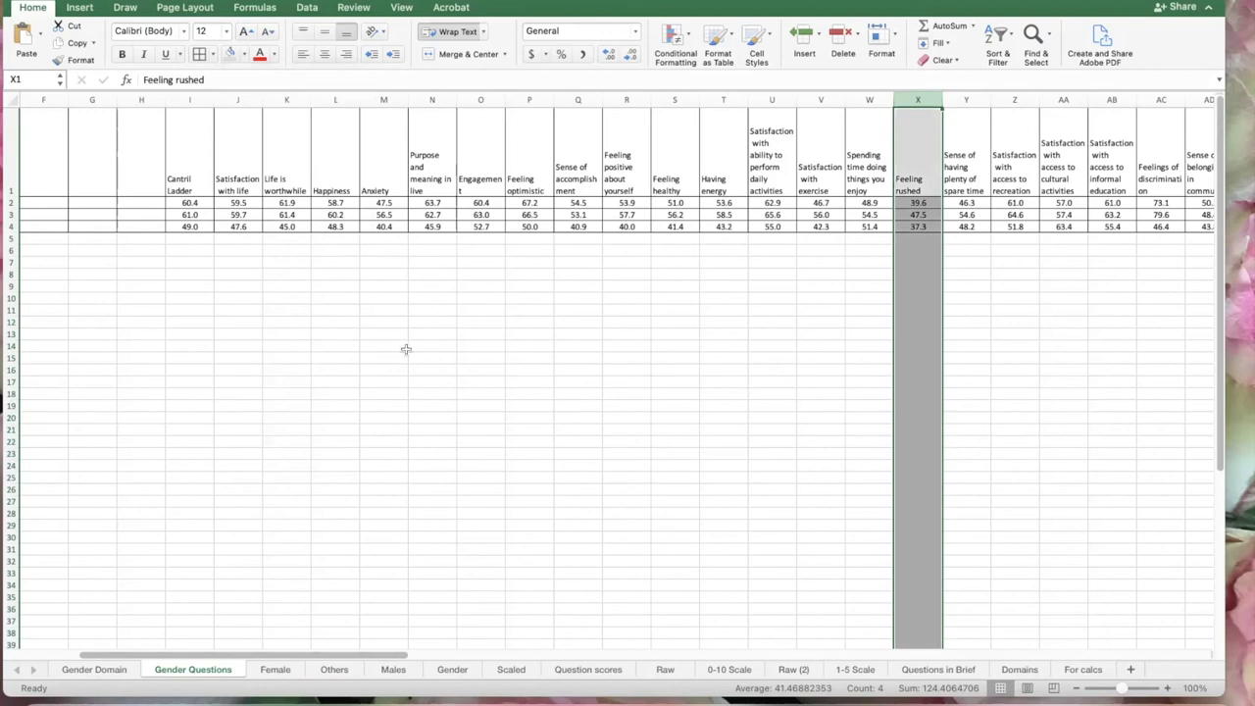
{"action": "left_click", "coordinate": [526, 369]}
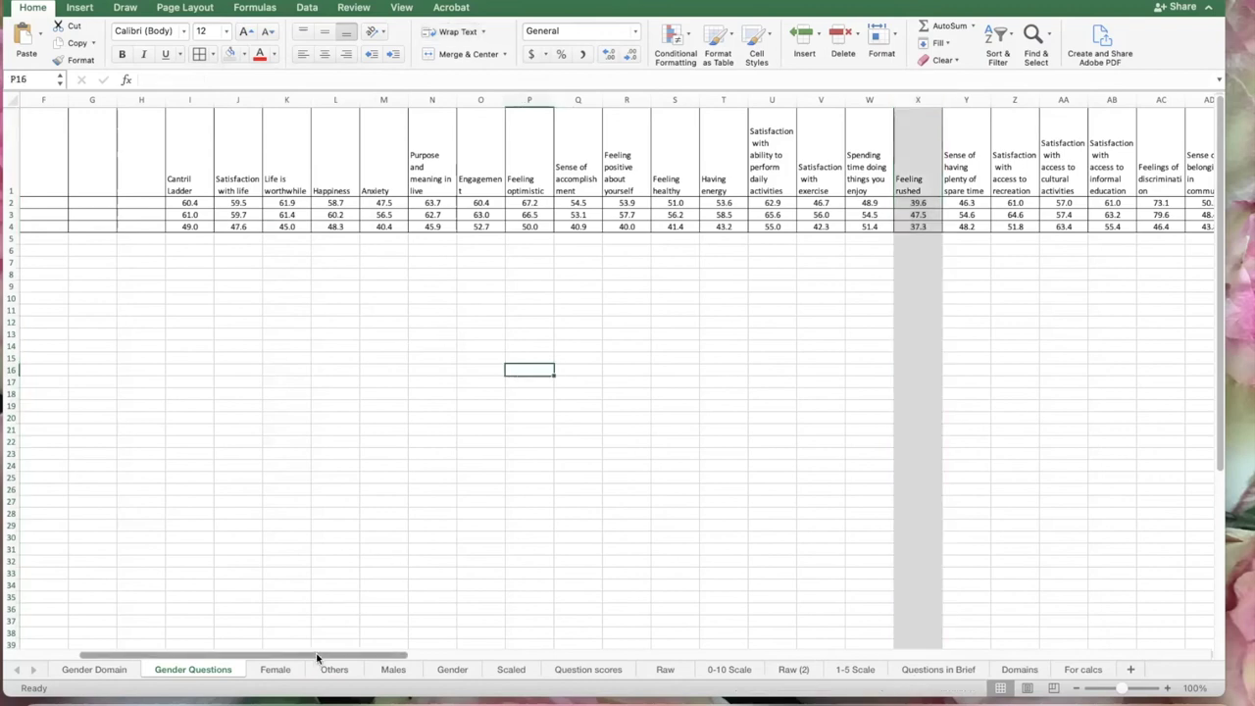
Apply the same light gray fill to the "Trust in neighbors", "How often you volunteer" and "How often you donate" columns
{"action": "left_click_drag", "start_coordinate": [340, 655], "coordinate": [383, 655]}
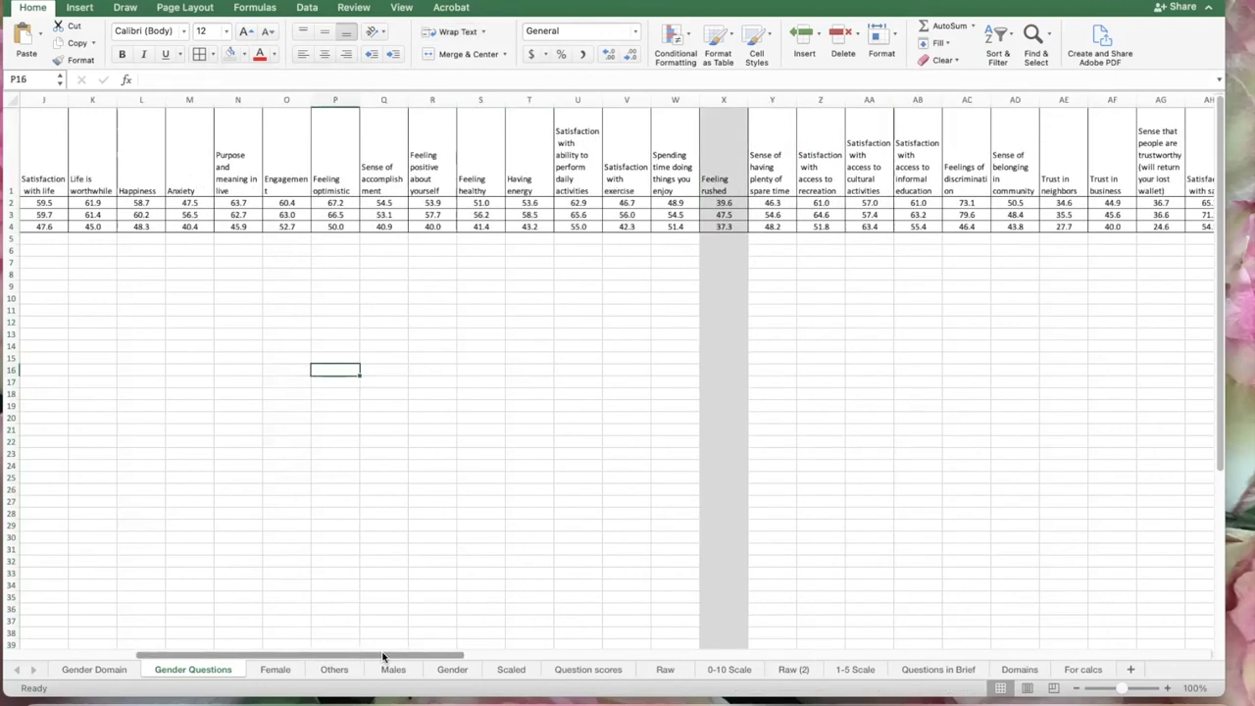
{"action": "left_click", "coordinate": [1064, 100]}
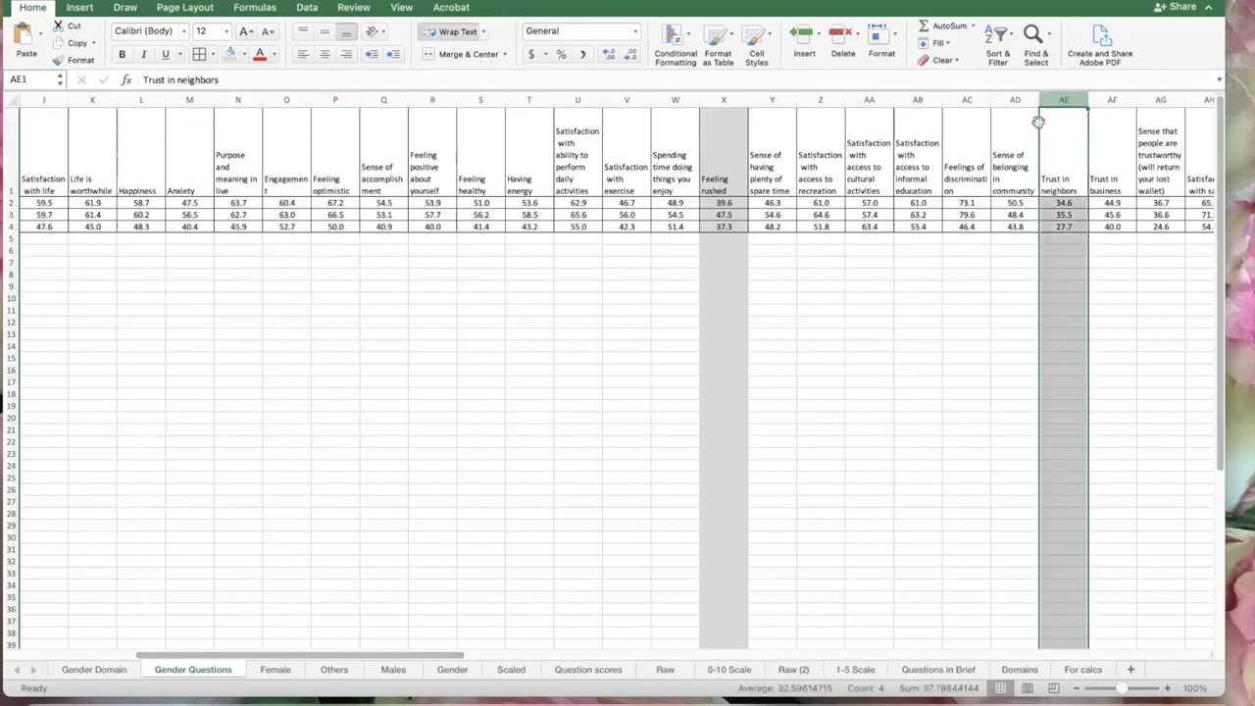
{"action": "left_click", "coordinate": [231, 57]}
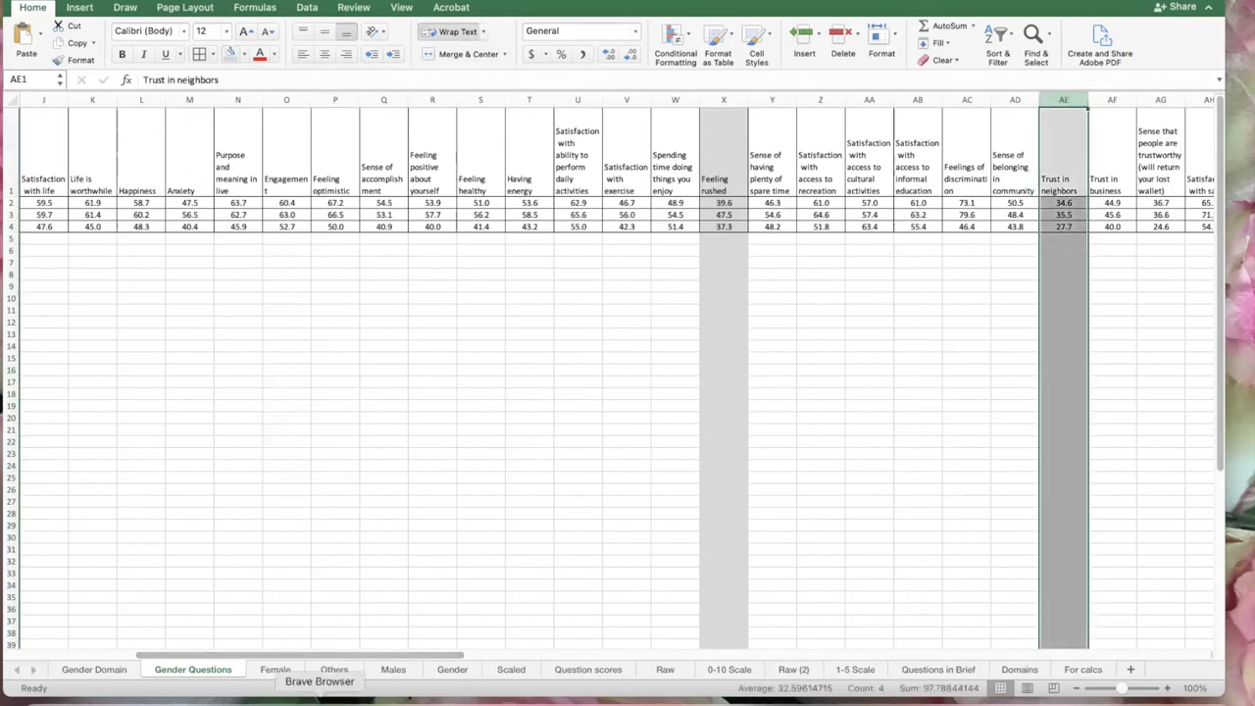
{"action": "left_click_drag", "start_coordinate": [407, 659], "coordinate": [507, 655]}
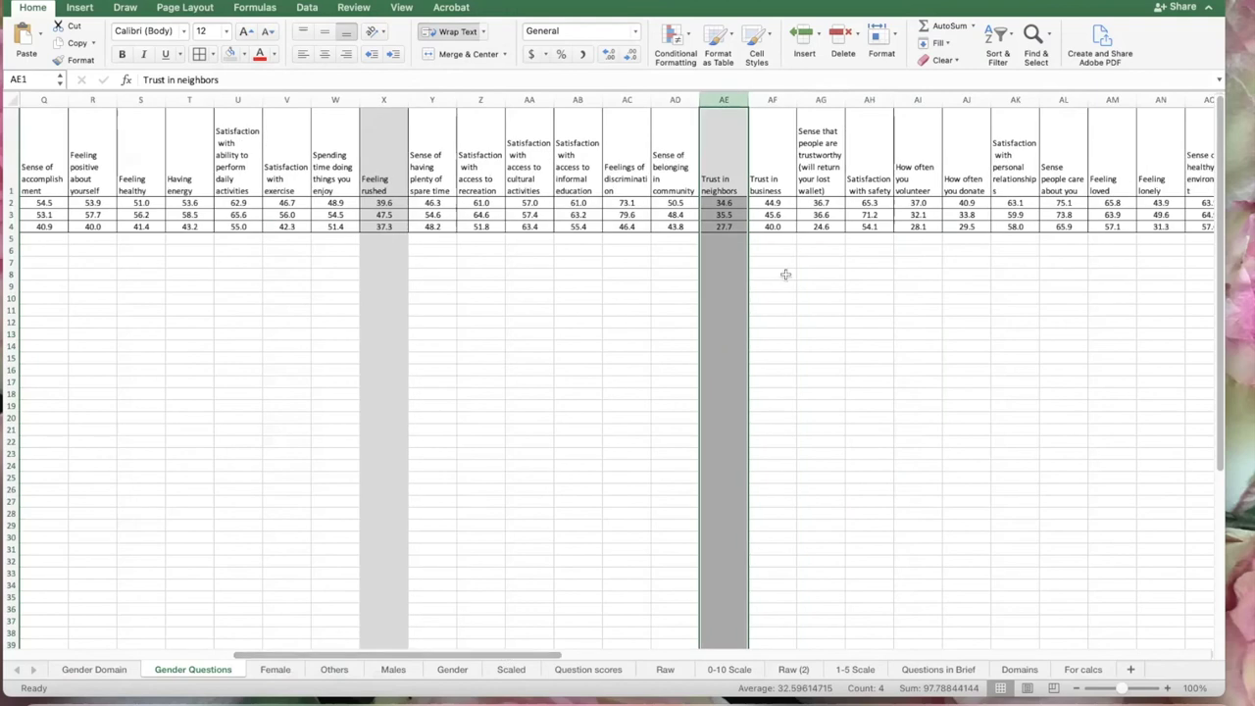
{"action": "left_click_drag", "start_coordinate": [923, 108], "coordinate": [966, 106]}
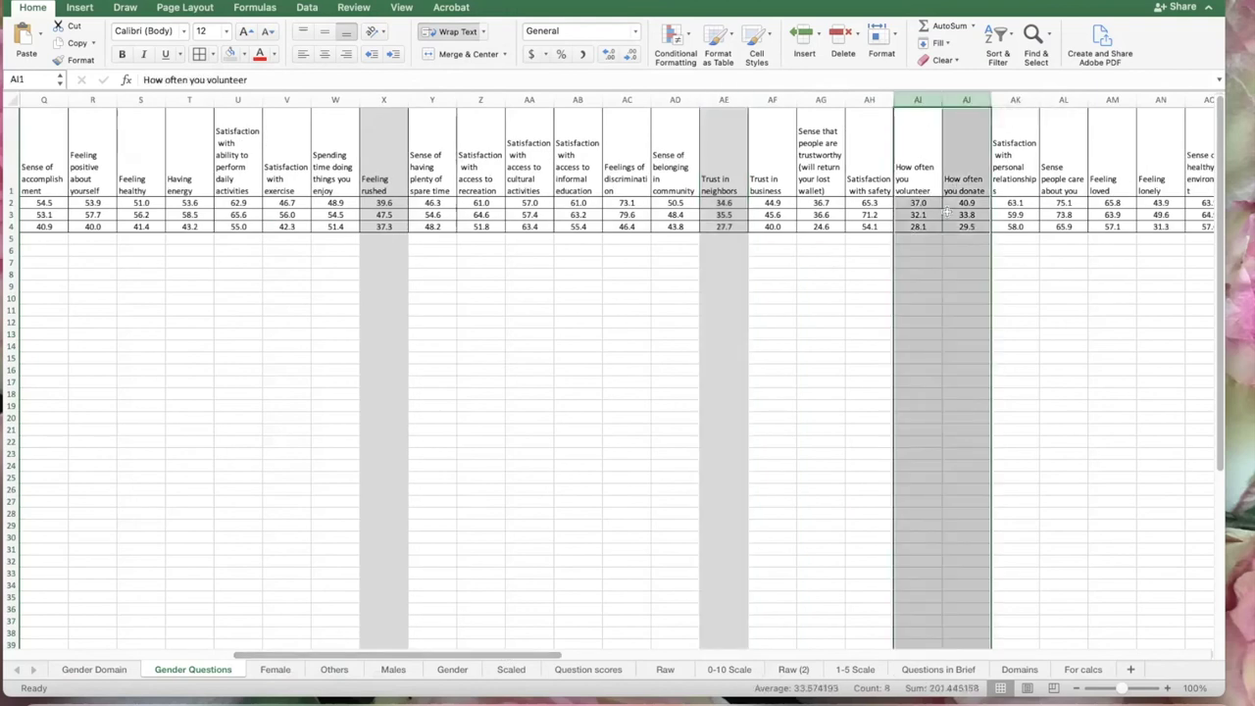
{"action": "left_click", "coordinate": [229, 56]}
Shade the "Feeling lonely" and "Trust in national government" columns in the same light gray
{"action": "left_click_drag", "start_coordinate": [312, 654], "coordinate": [377, 657]}
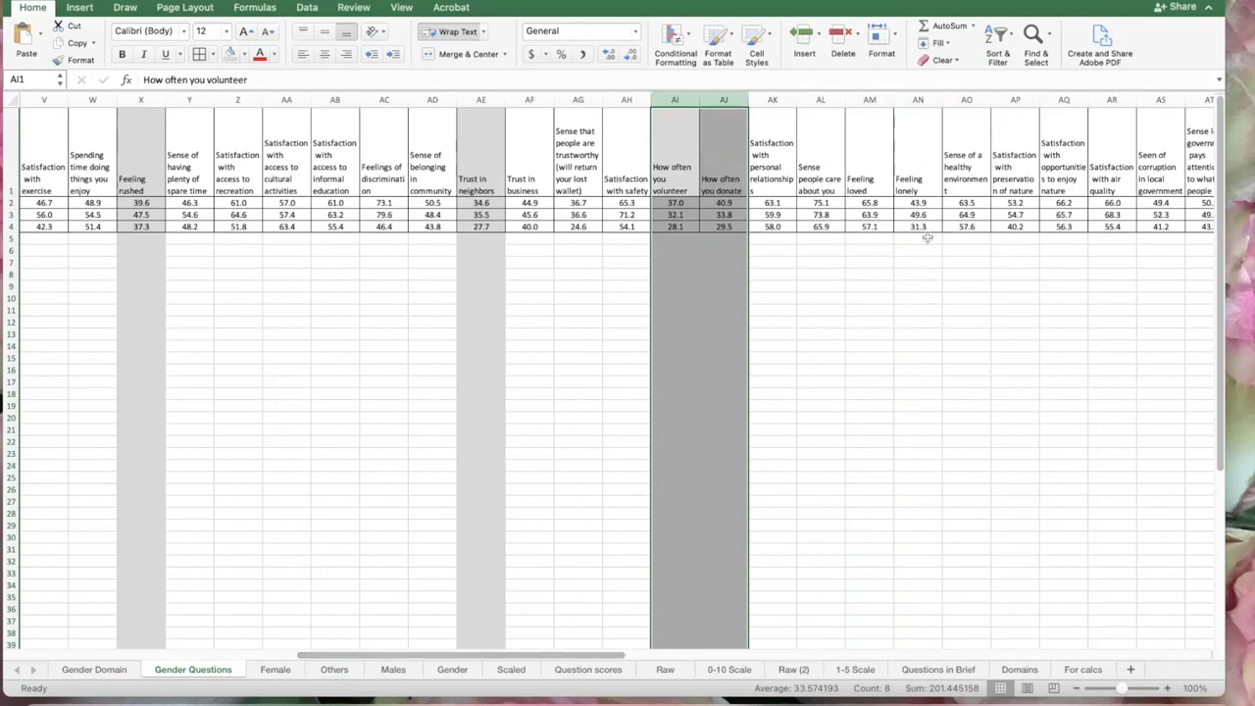
{"action": "left_click", "coordinate": [918, 99]}
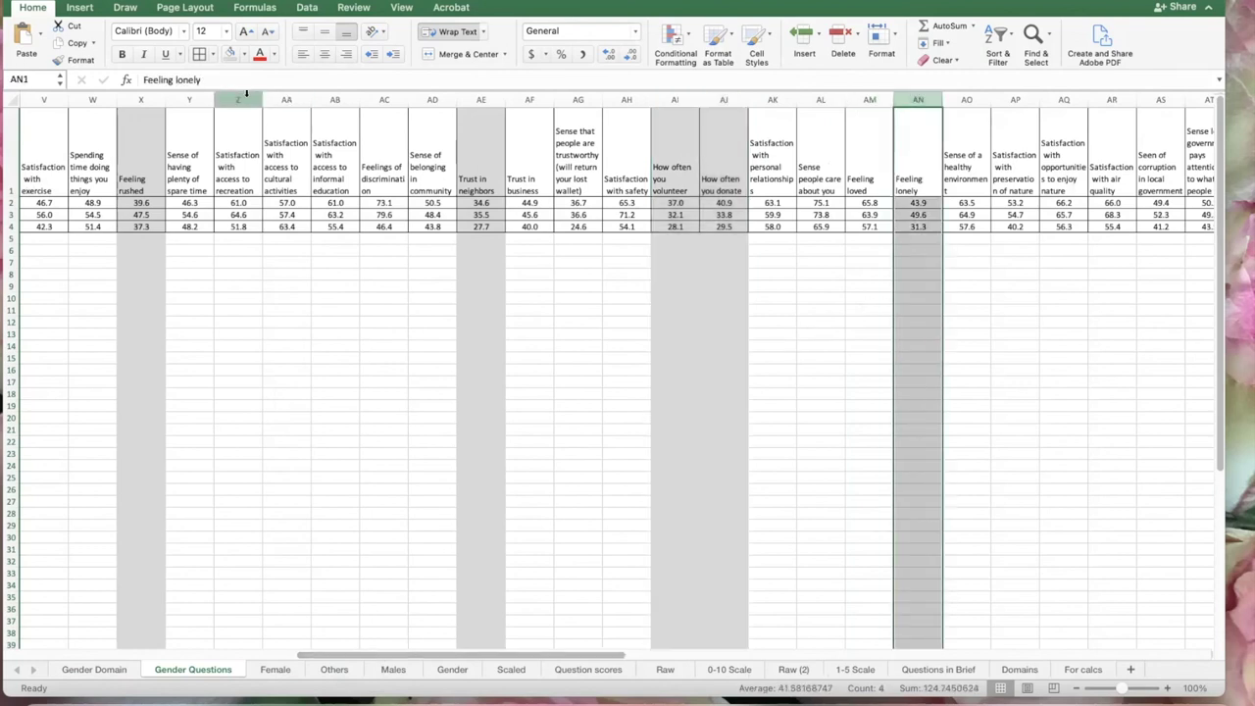
{"action": "left_click", "coordinate": [230, 55]}
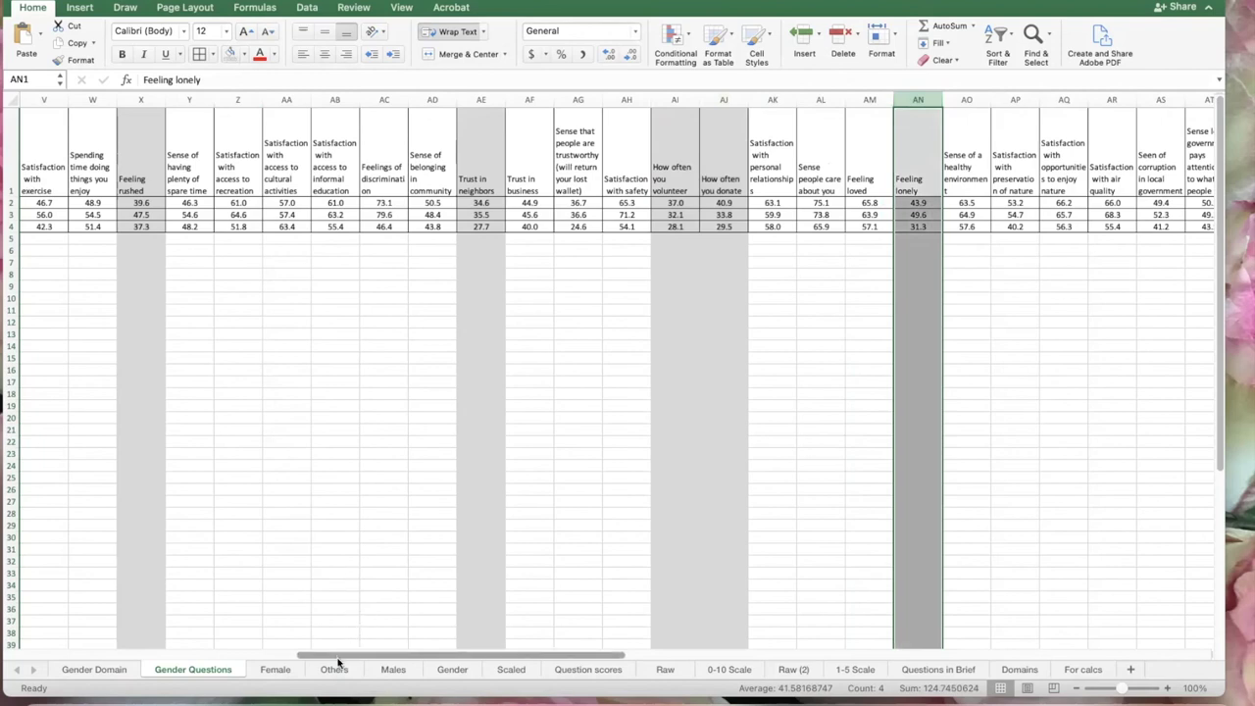
{"action": "left_click_drag", "start_coordinate": [355, 660], "coordinate": [419, 667]}
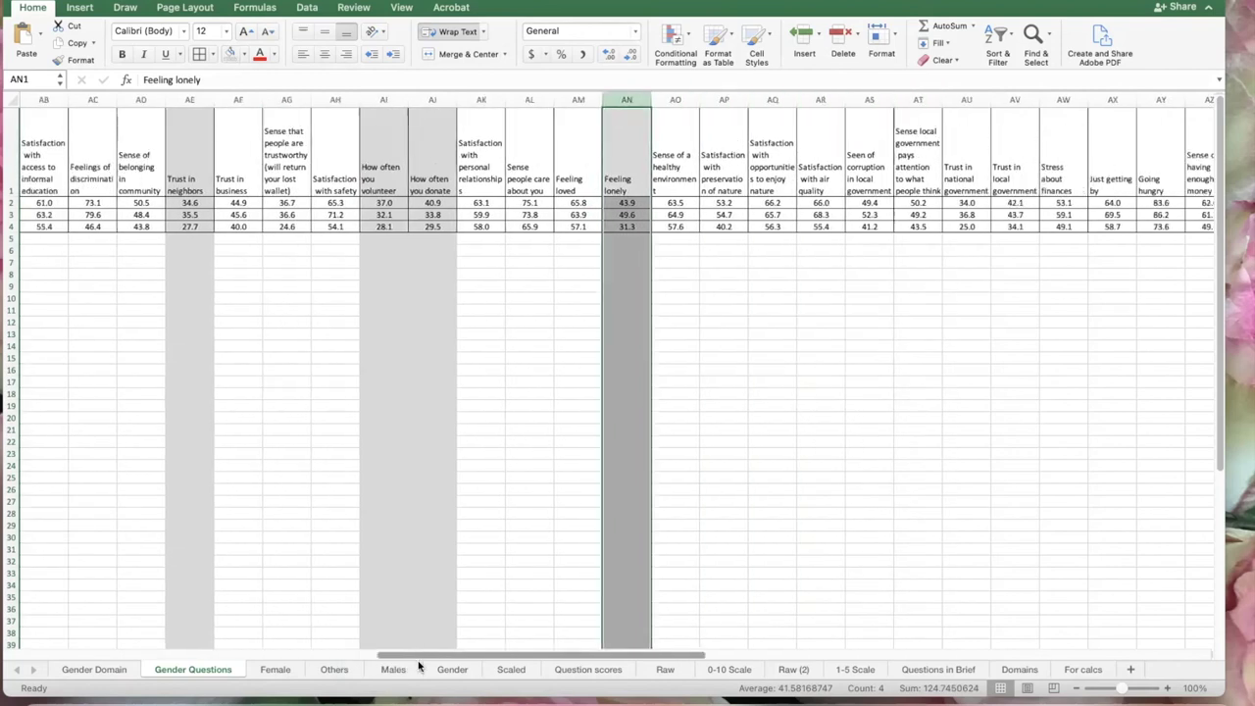
{"action": "left_click", "coordinate": [967, 227]}
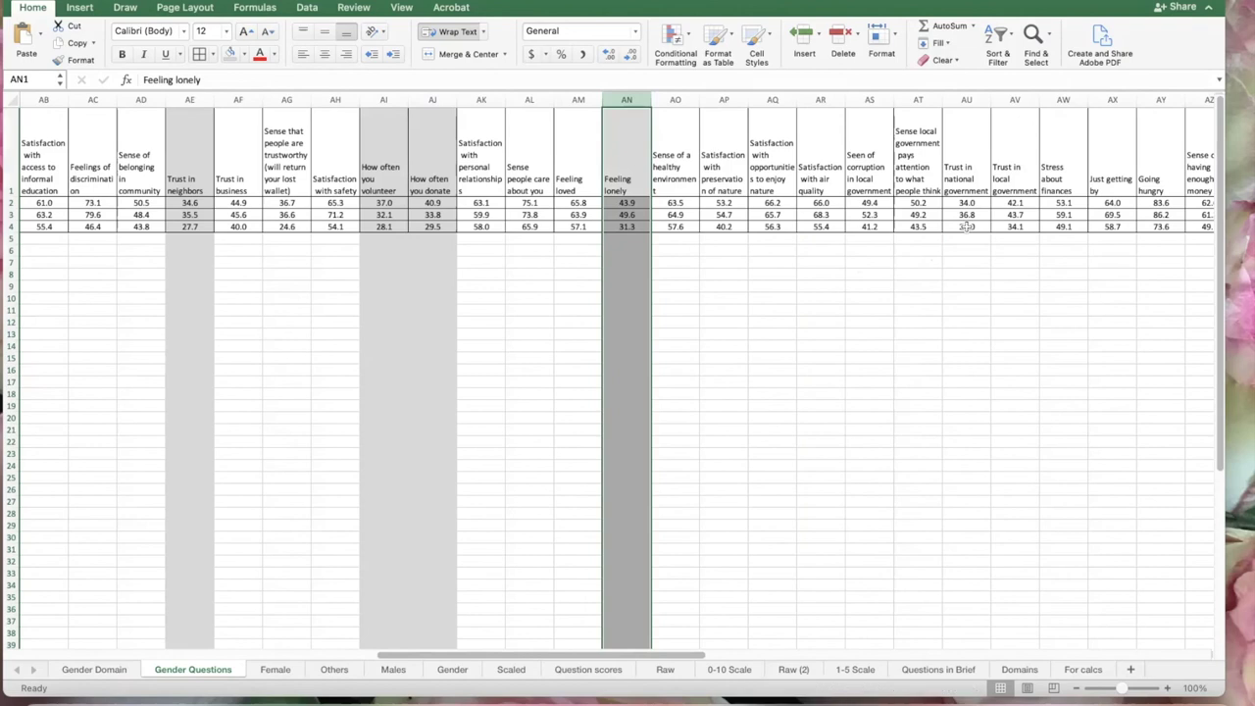
{"action": "left_click", "coordinate": [966, 101]}
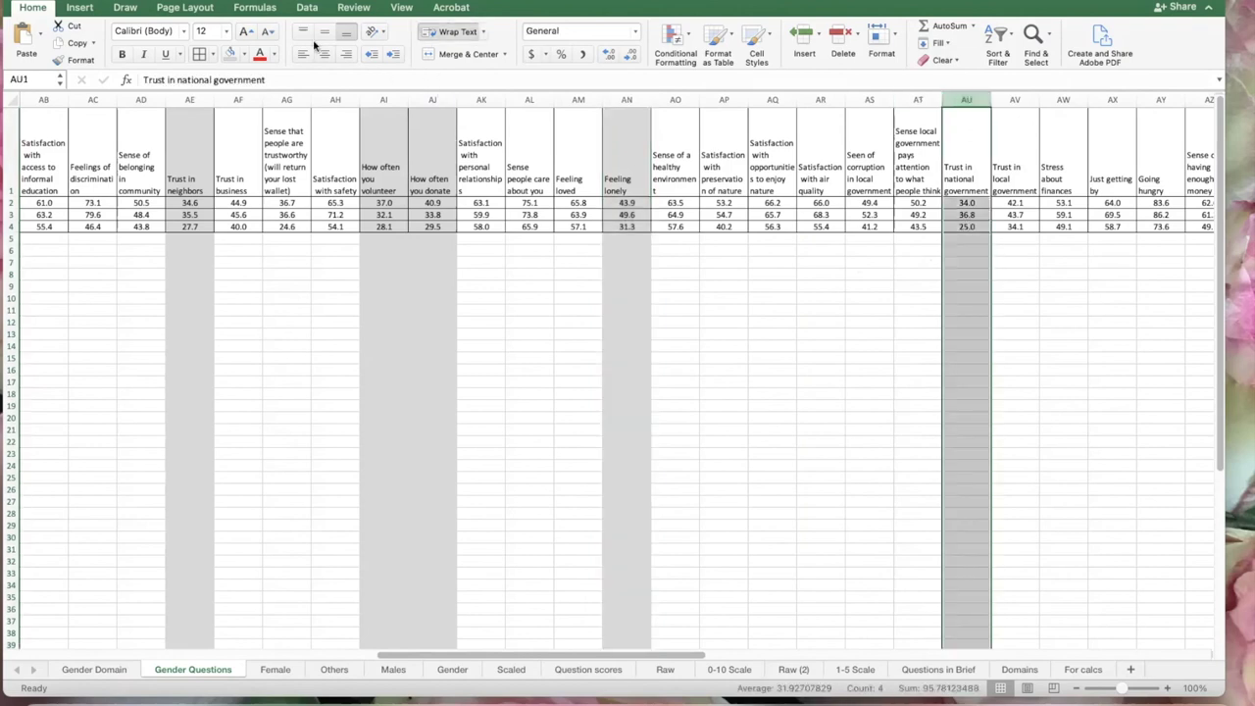
{"action": "left_click", "coordinate": [232, 53]}
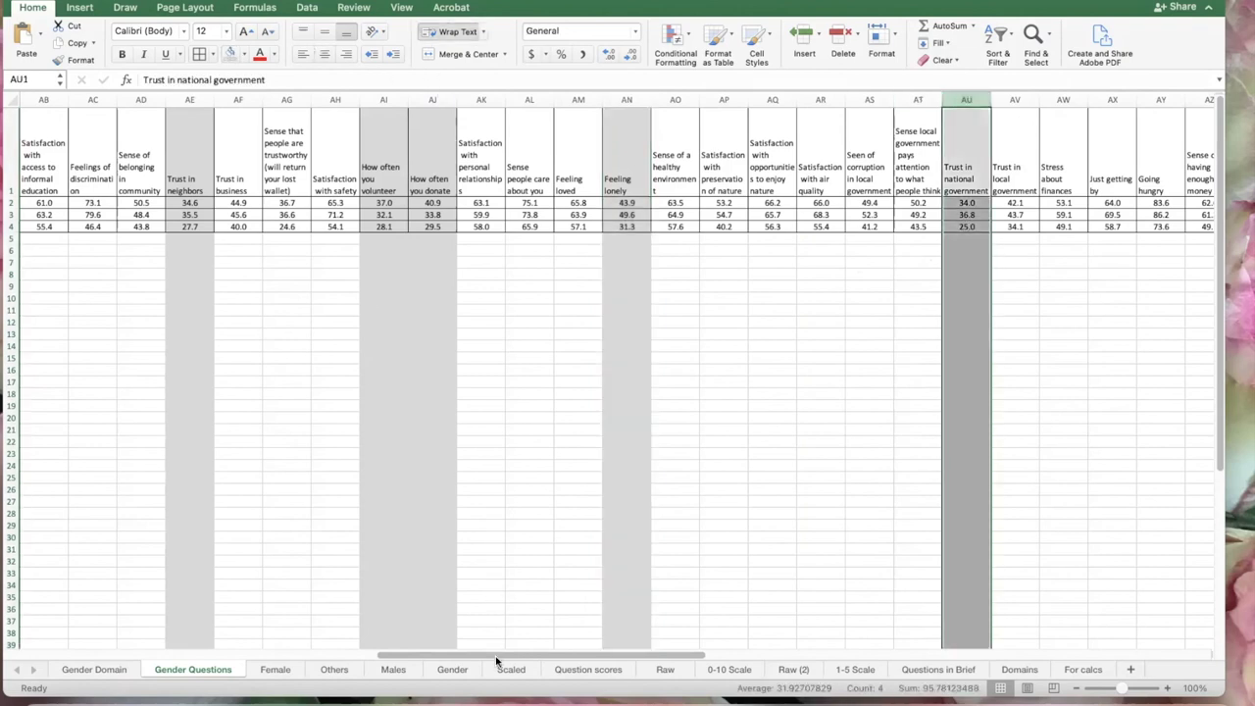
Compare the three gender groups' question averages, examining the Others scores for discrimination, national government trust, neighbor trust, donating and volunteering
{"action": "left_click_drag", "start_coordinate": [498, 657], "coordinate": [593, 659]}
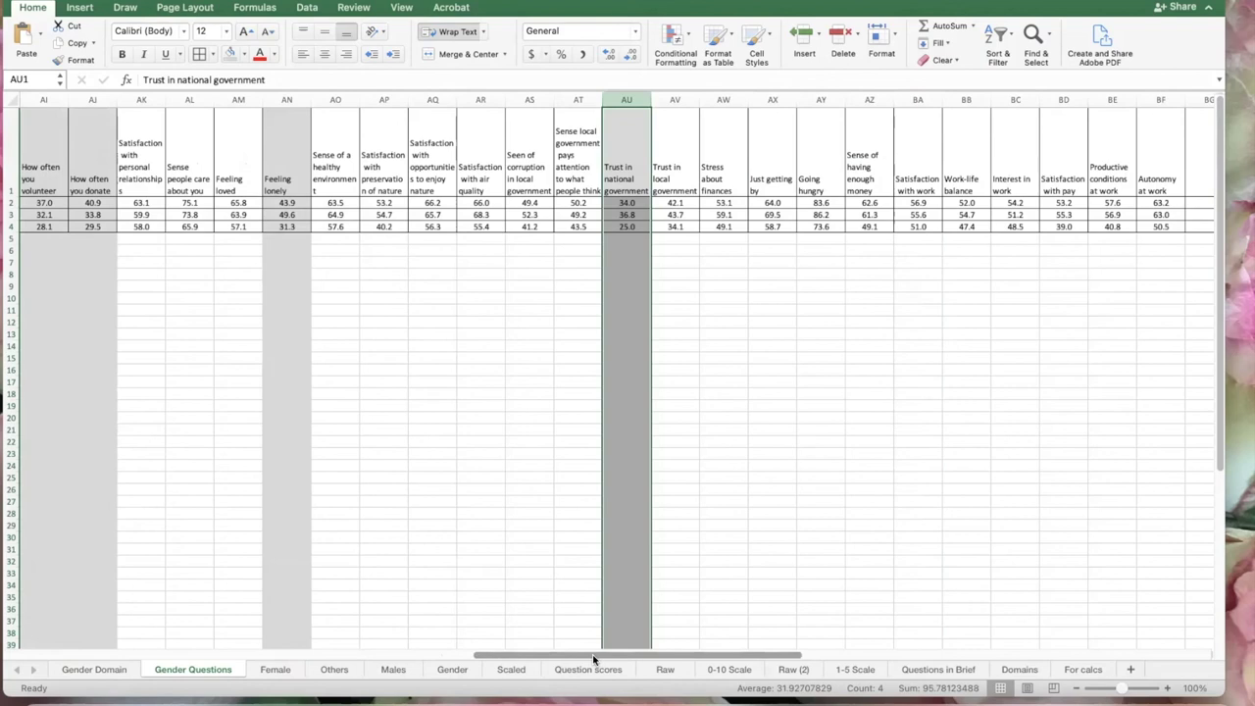
{"action": "left_click_drag", "start_coordinate": [593, 659], "coordinate": [586, 662]}
{"action": "left_click_drag", "start_coordinate": [586, 662], "coordinate": [457, 653]}
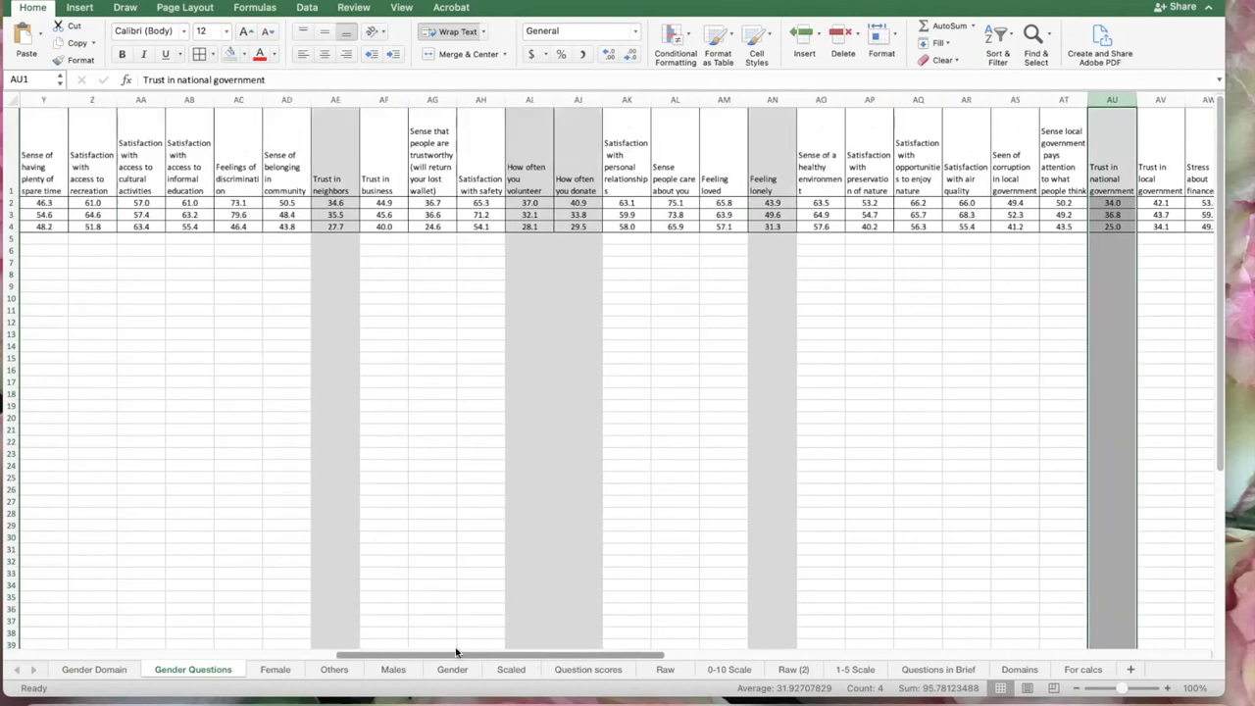
{"action": "left_click", "coordinate": [239, 226]}
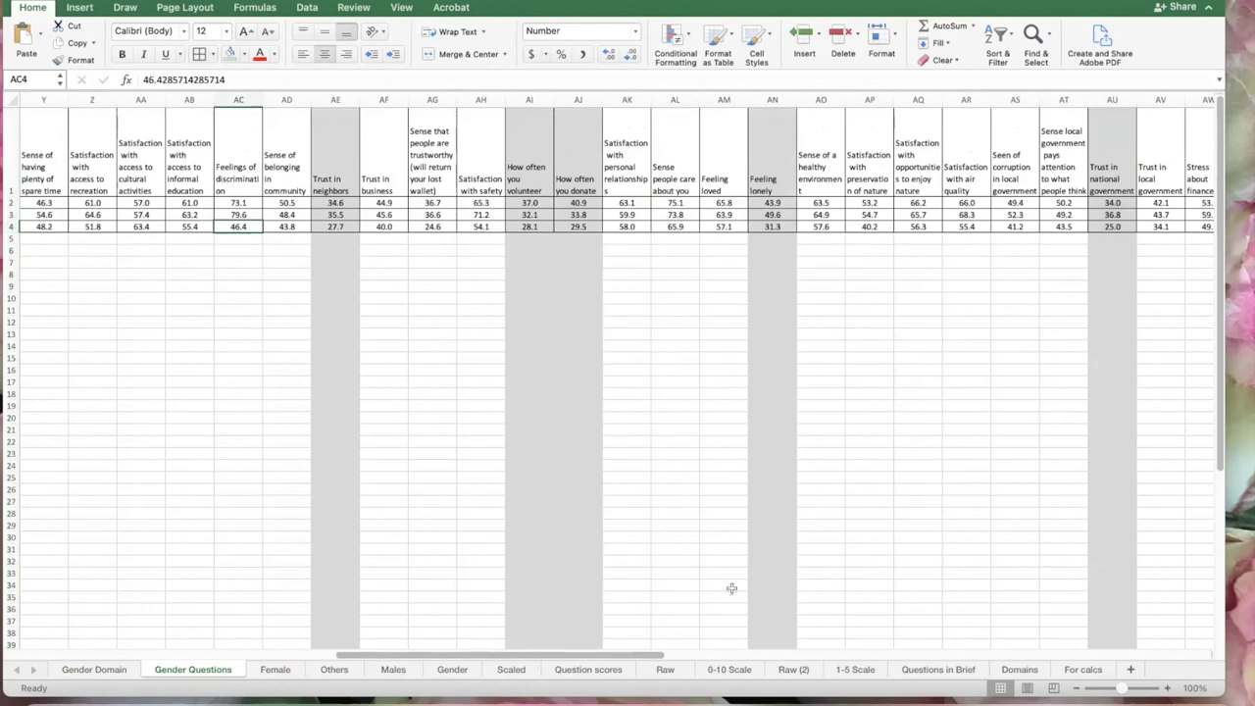
{"action": "left_click_drag", "start_coordinate": [637, 656], "coordinate": [653, 655]}
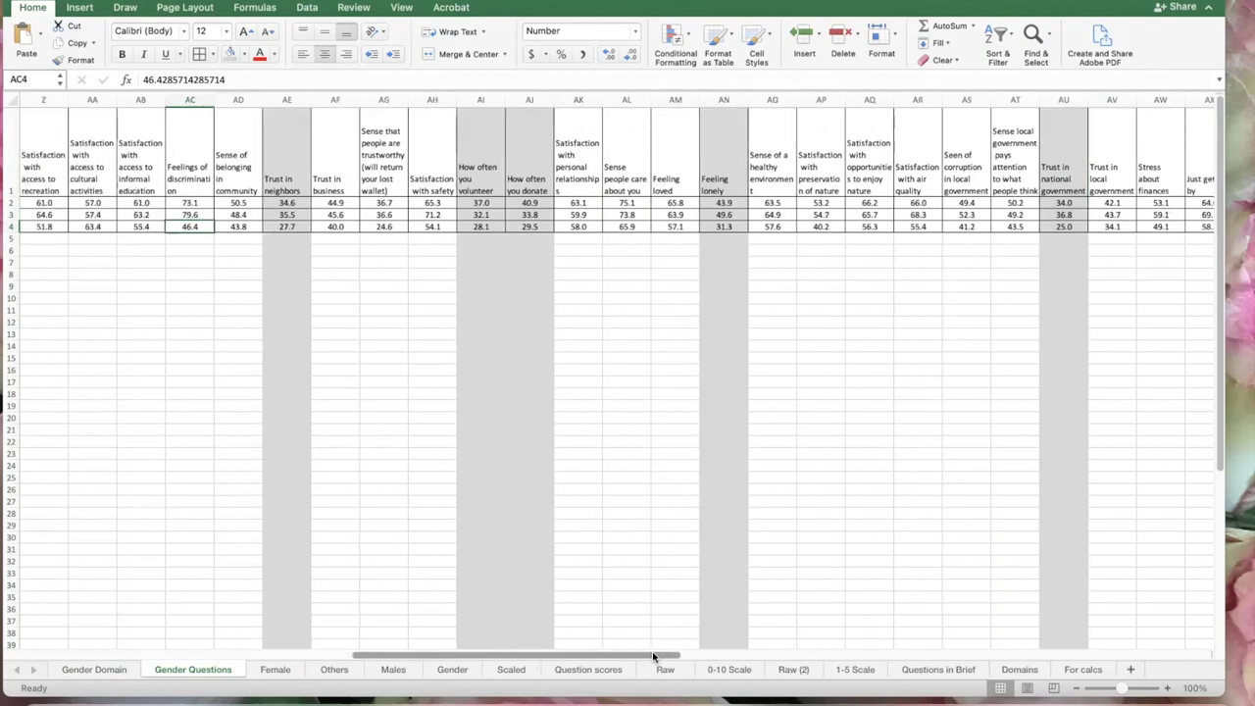
{"action": "left_click_drag", "start_coordinate": [652, 655], "coordinate": [660, 655]}
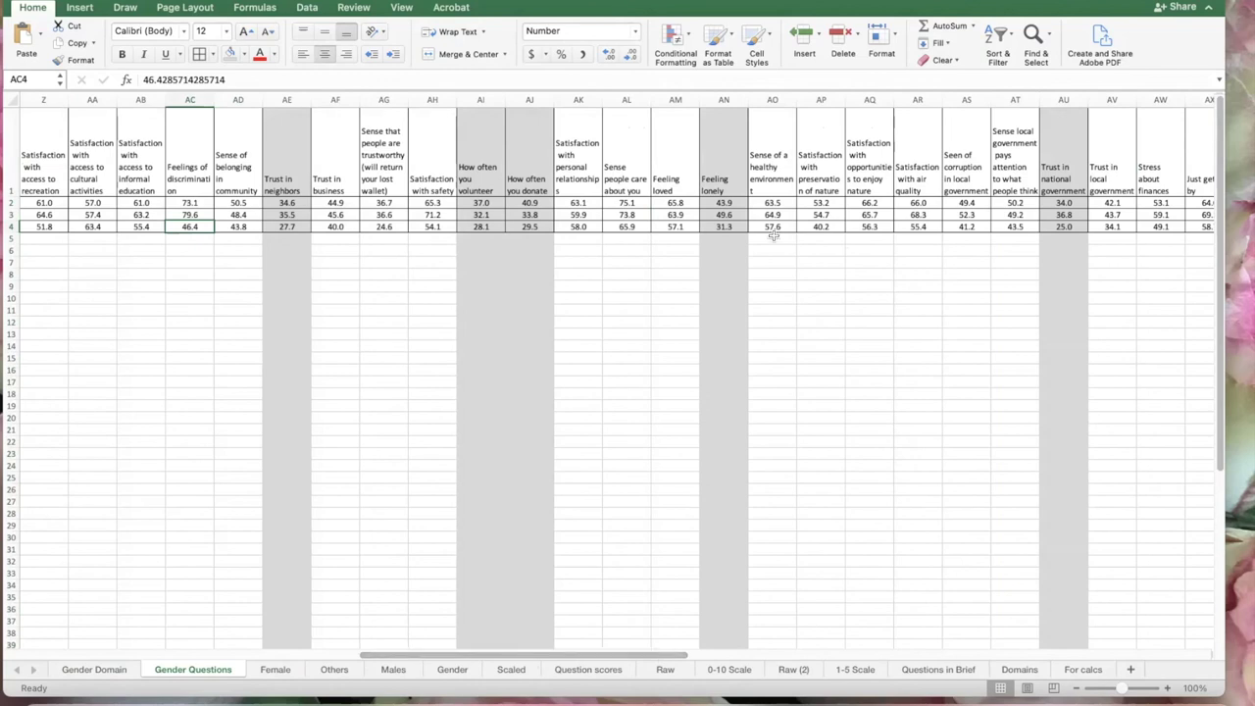
{"action": "left_click", "coordinate": [1067, 226]}
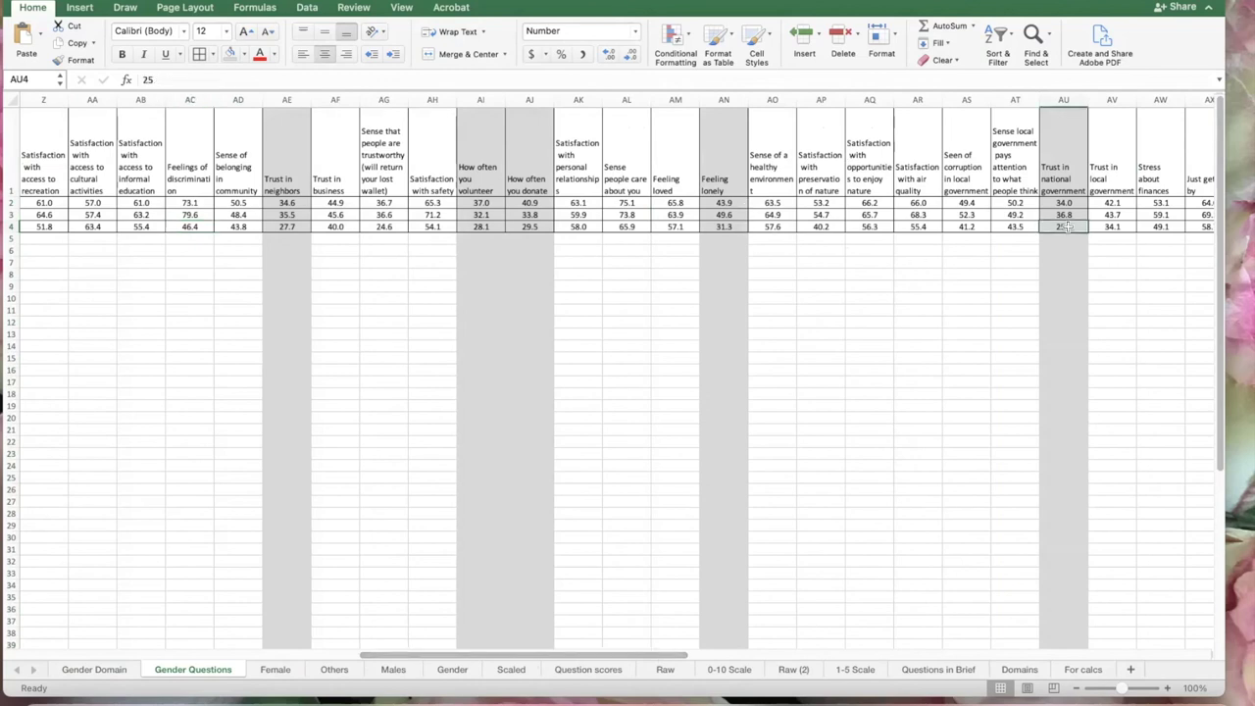
{"action": "left_click", "coordinate": [285, 227]}
{"action": "left_click", "coordinate": [537, 226]}
{"action": "left_click", "coordinate": [481, 224]}
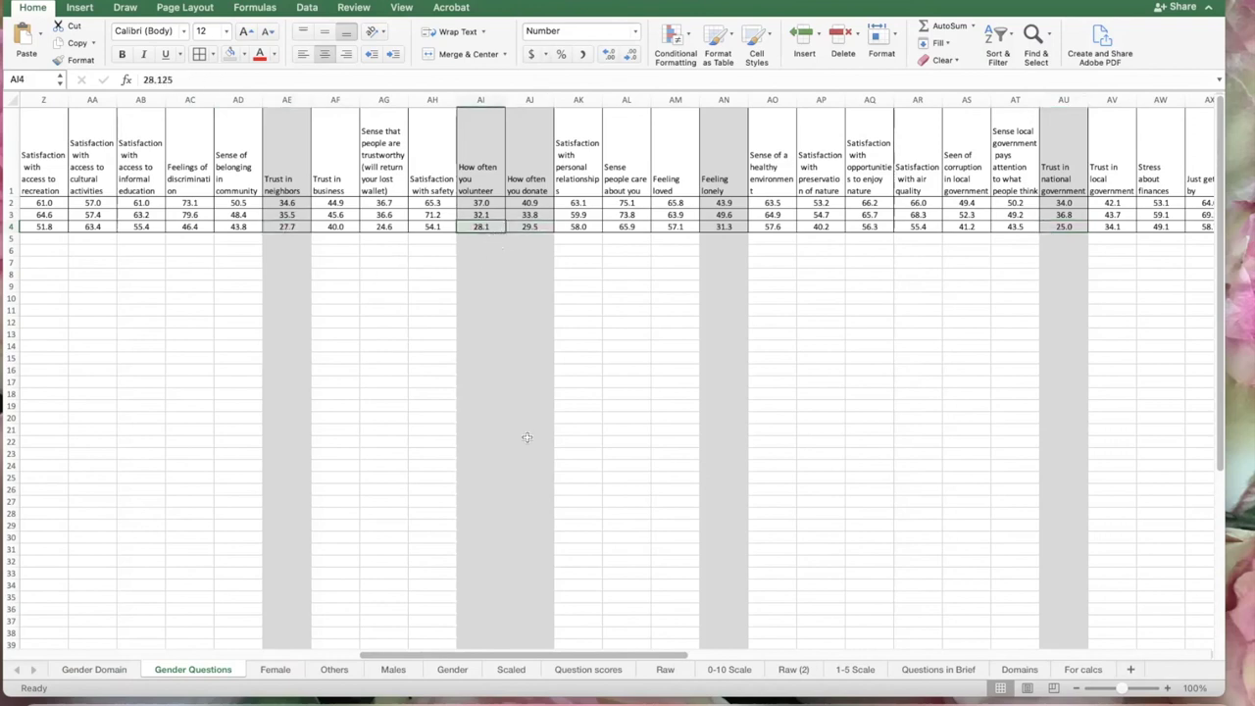
{"action": "left_click_drag", "start_coordinate": [605, 659], "coordinate": [589, 659]}
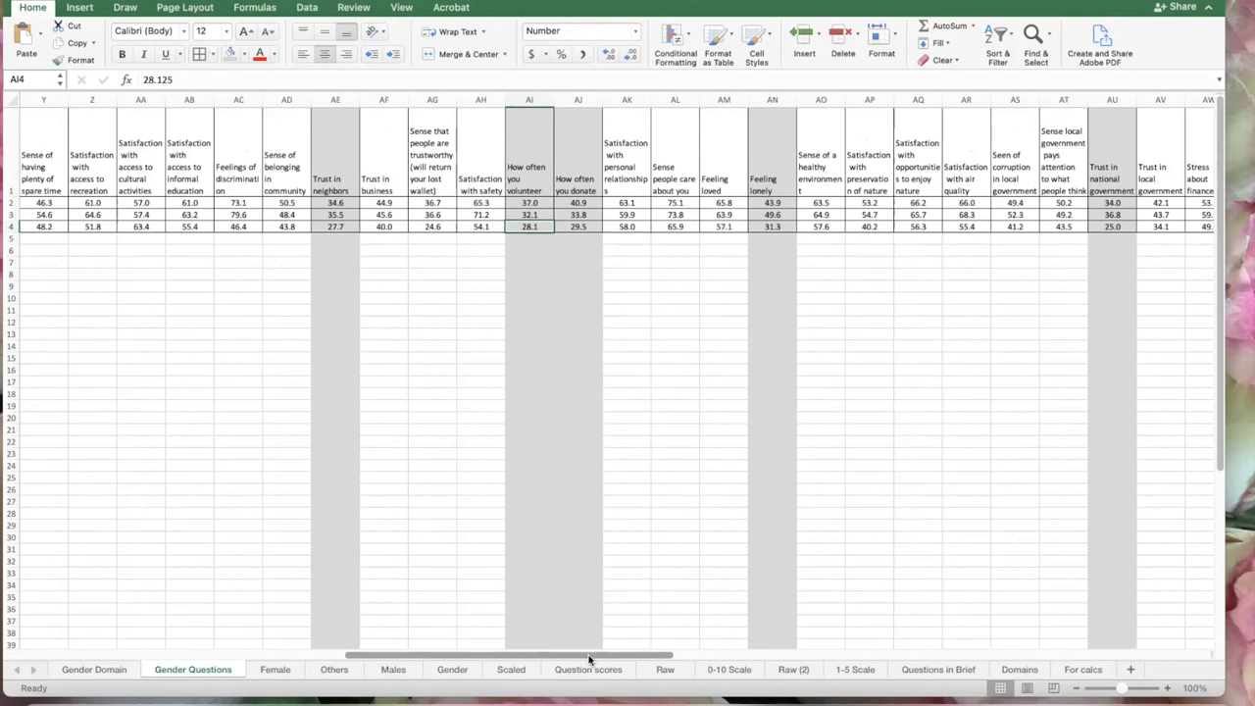
{"action": "left_click_drag", "start_coordinate": [589, 659], "coordinate": [224, 608]}
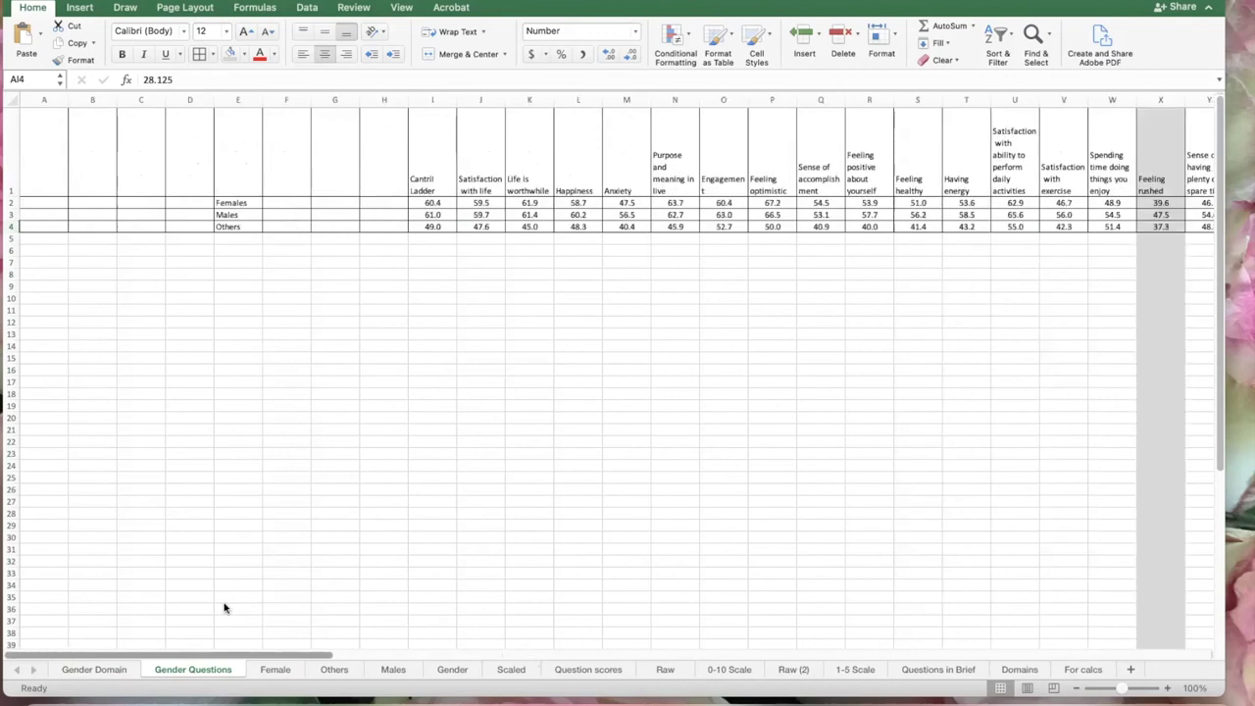
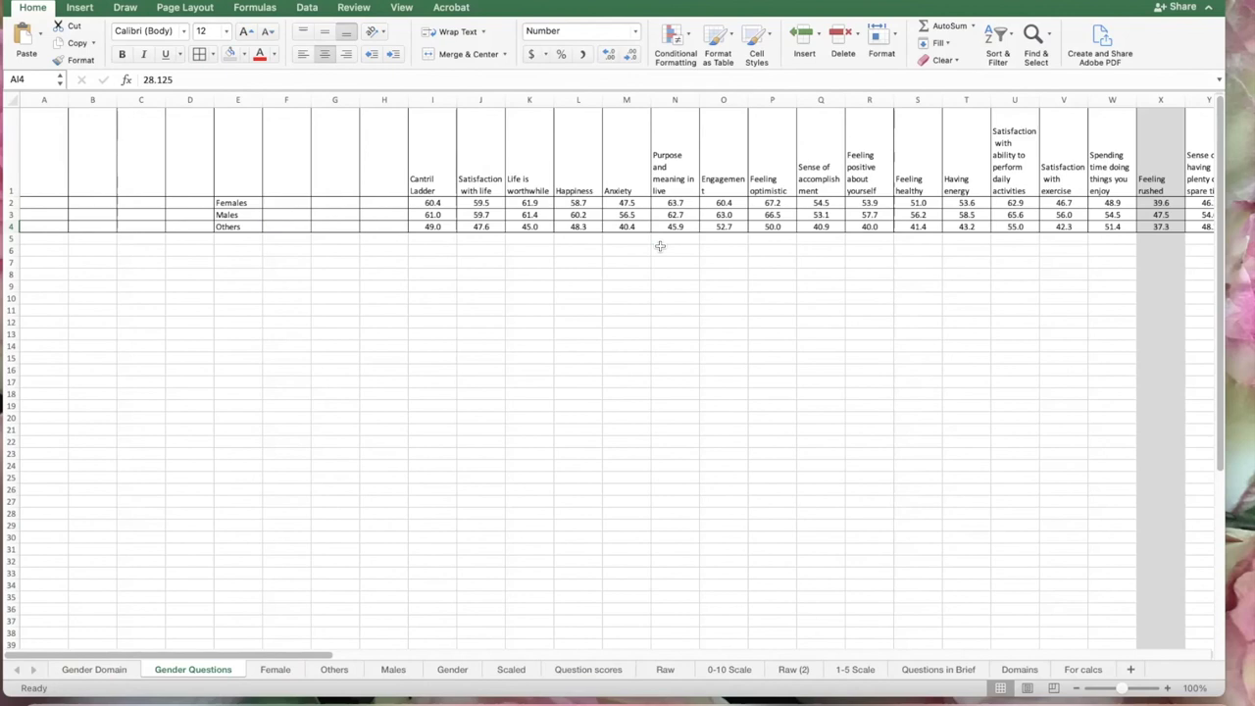
Review the Female sheet's domain averages, question averages and response rows across to the gender column
{"action": "left_click", "coordinate": [276, 670]}
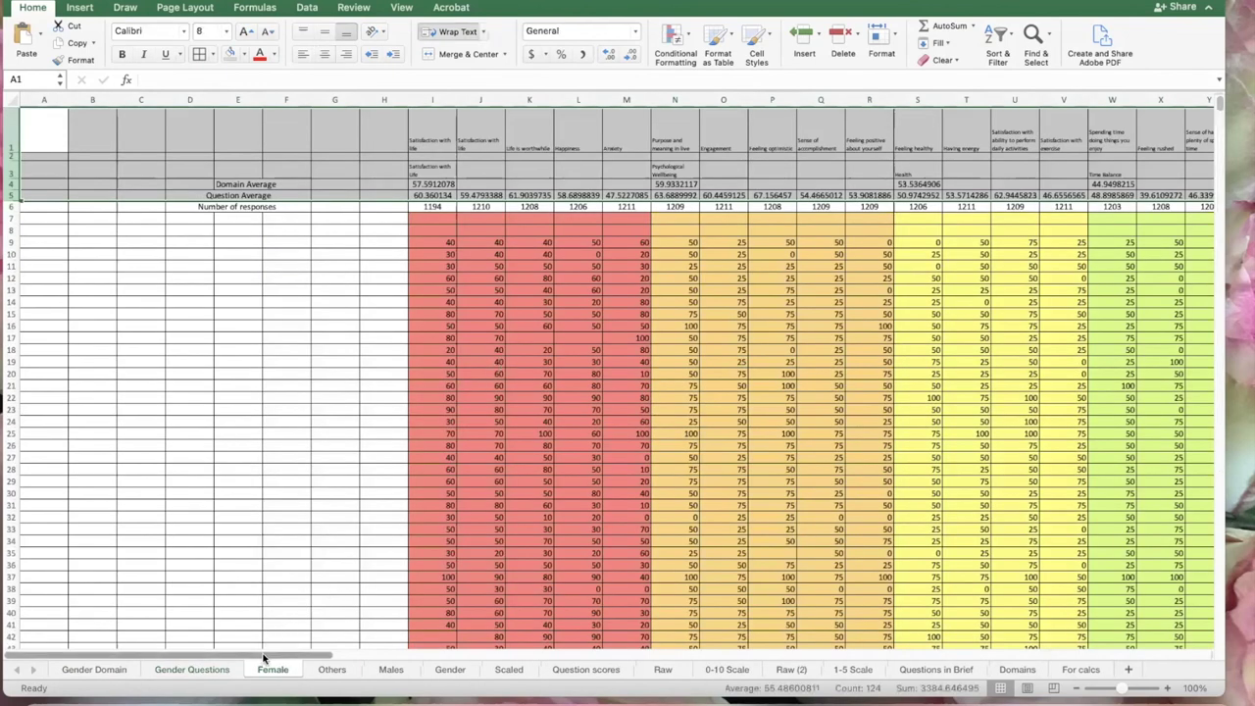
{"action": "left_click", "coordinate": [625, 655]}
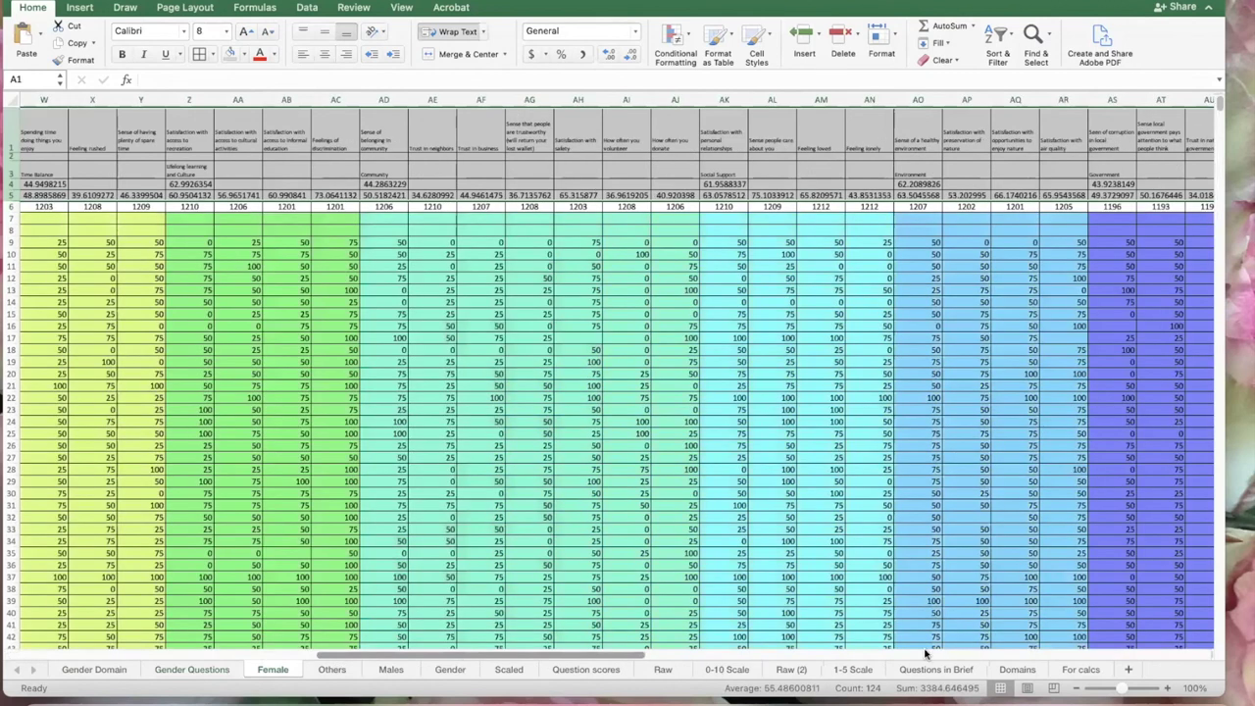
{"action": "left_click", "coordinate": [927, 654]}
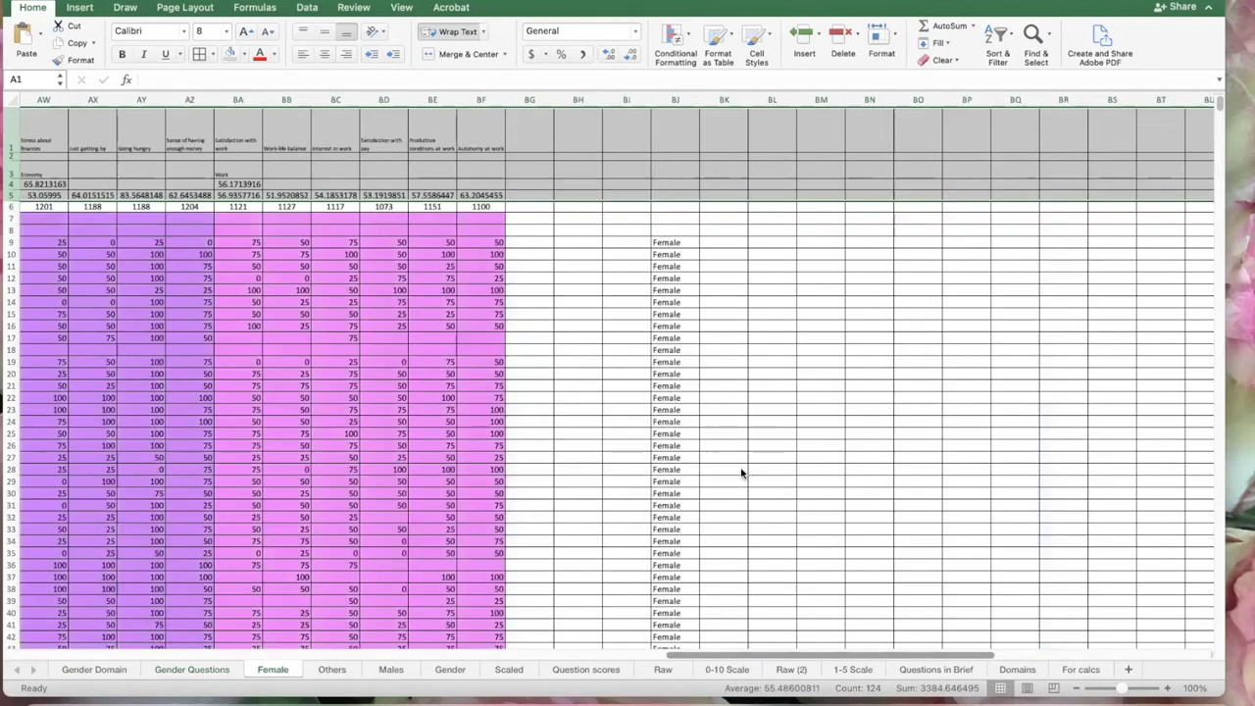
{"action": "left_click", "coordinate": [628, 216]}
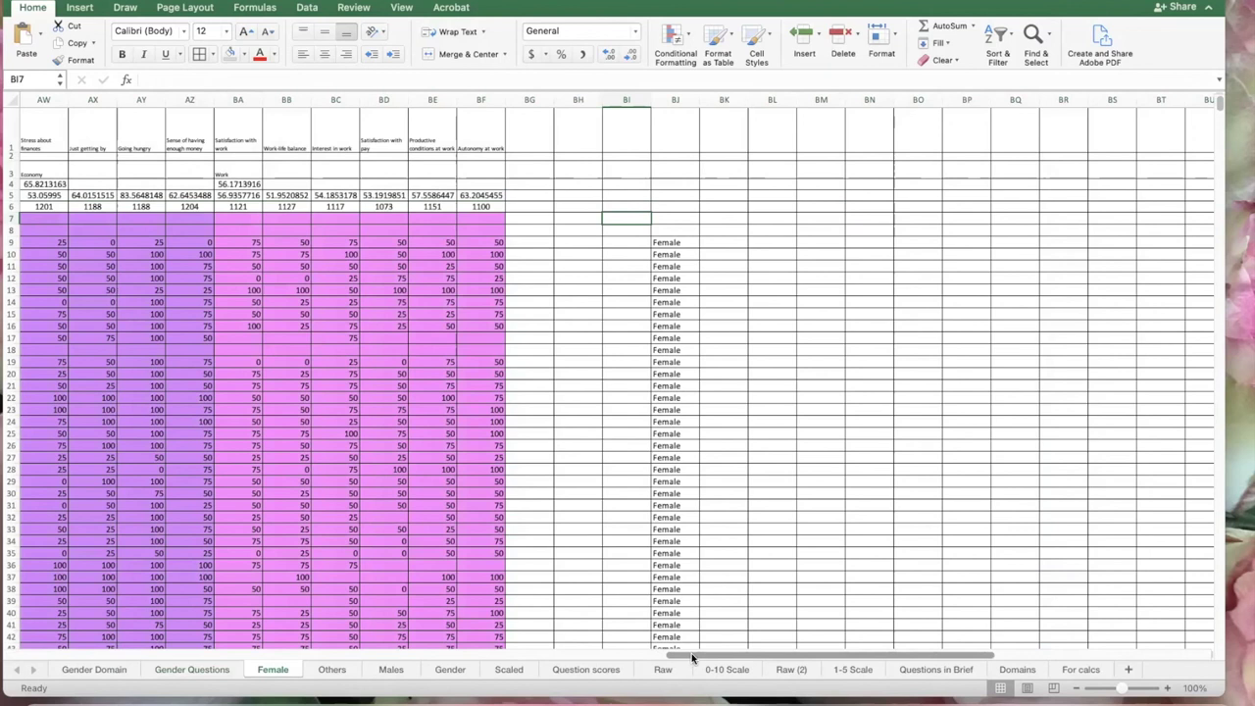
{"action": "left_click_drag", "start_coordinate": [691, 651], "coordinate": [5, 613]}
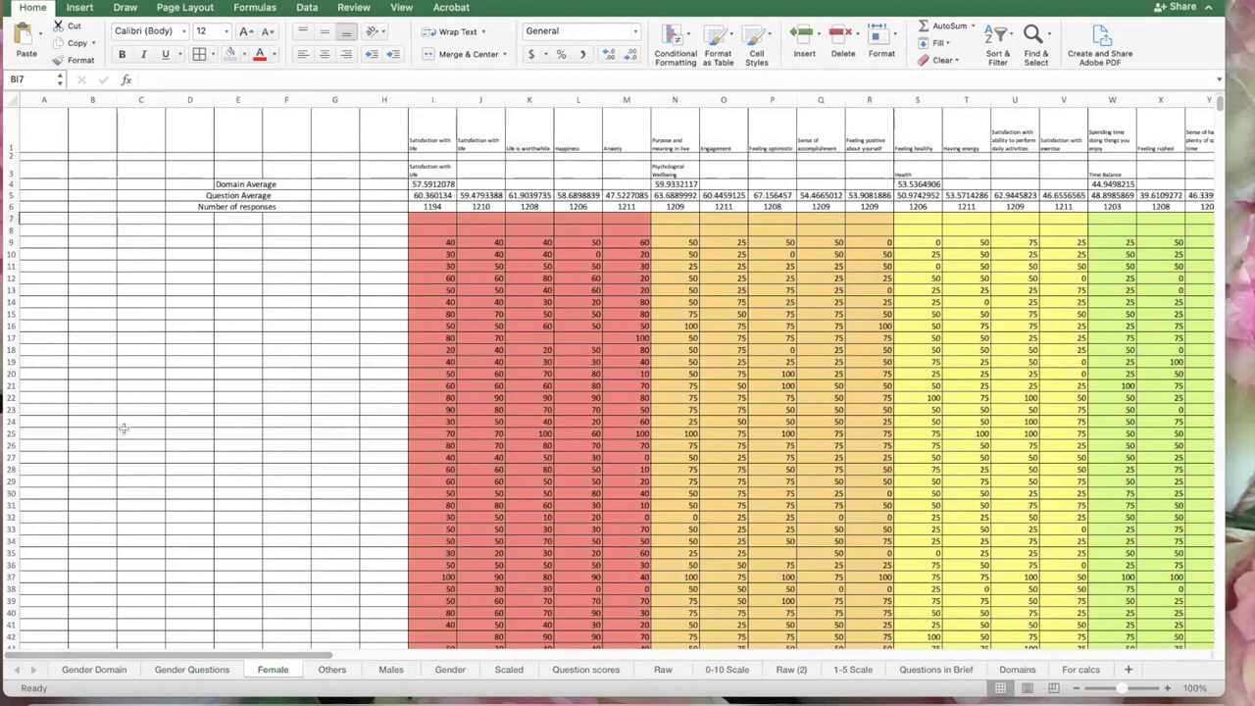